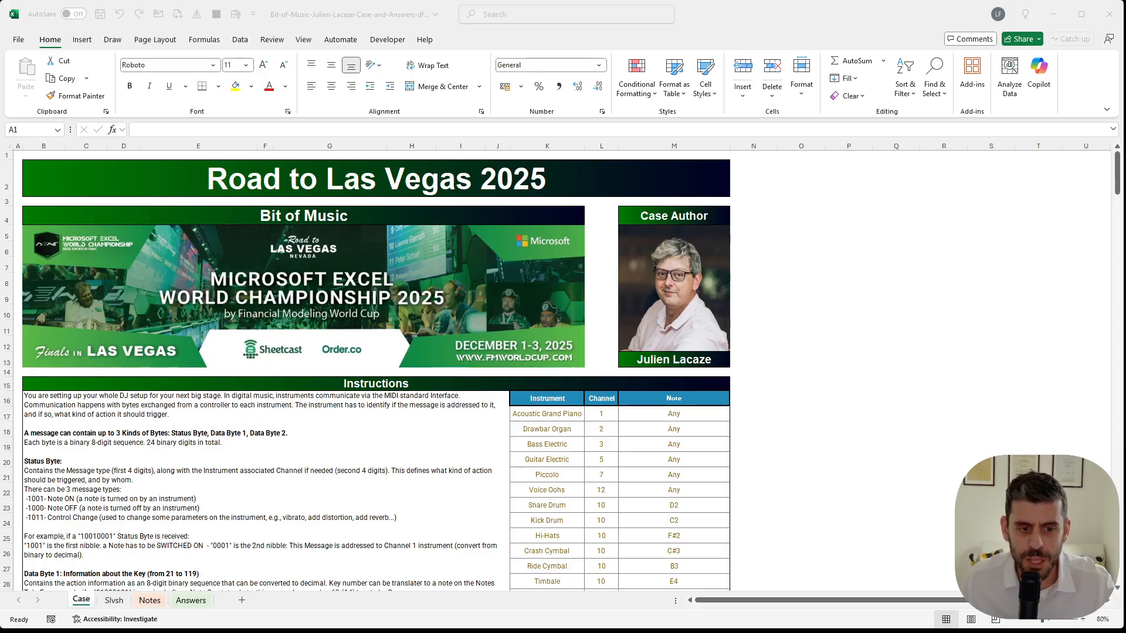
click(773, 345)
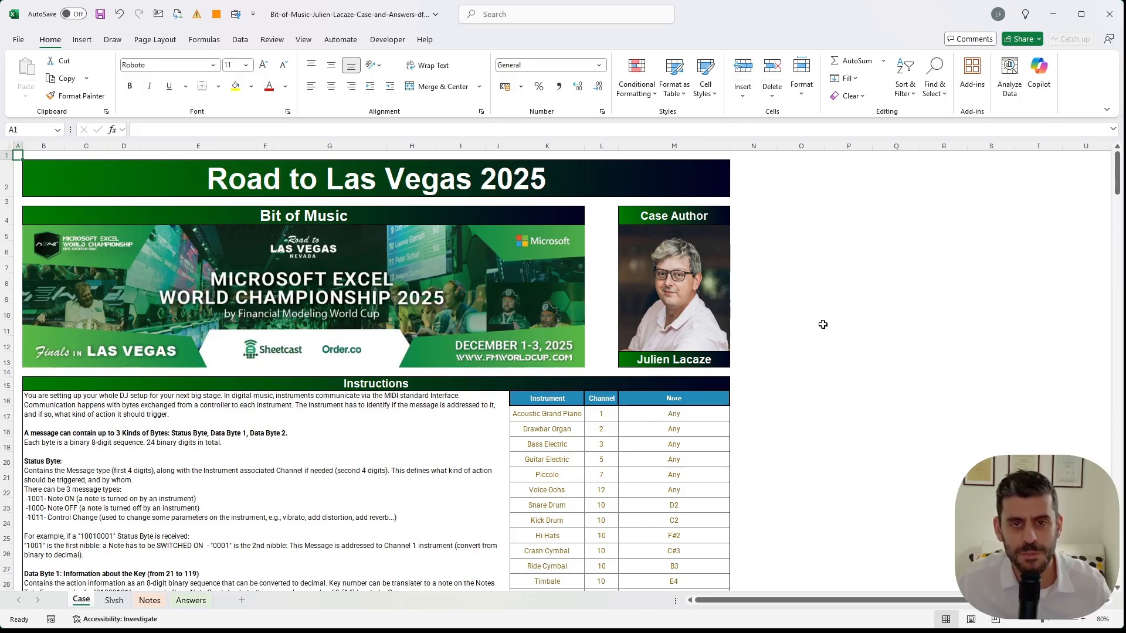
click(793, 311)
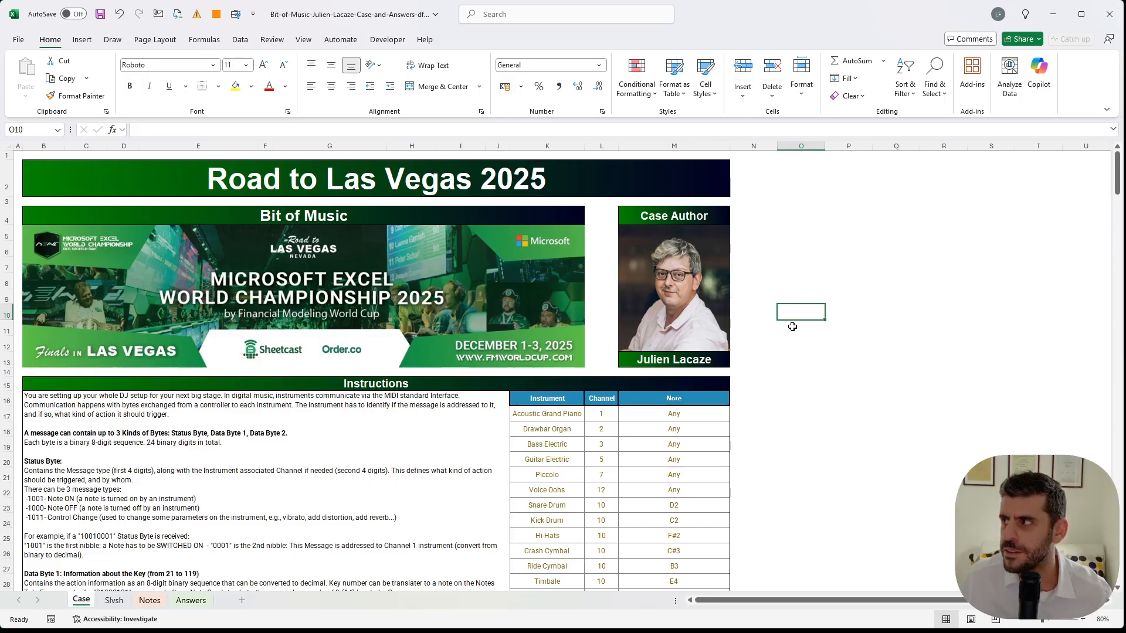
click(853, 318)
click(907, 312)
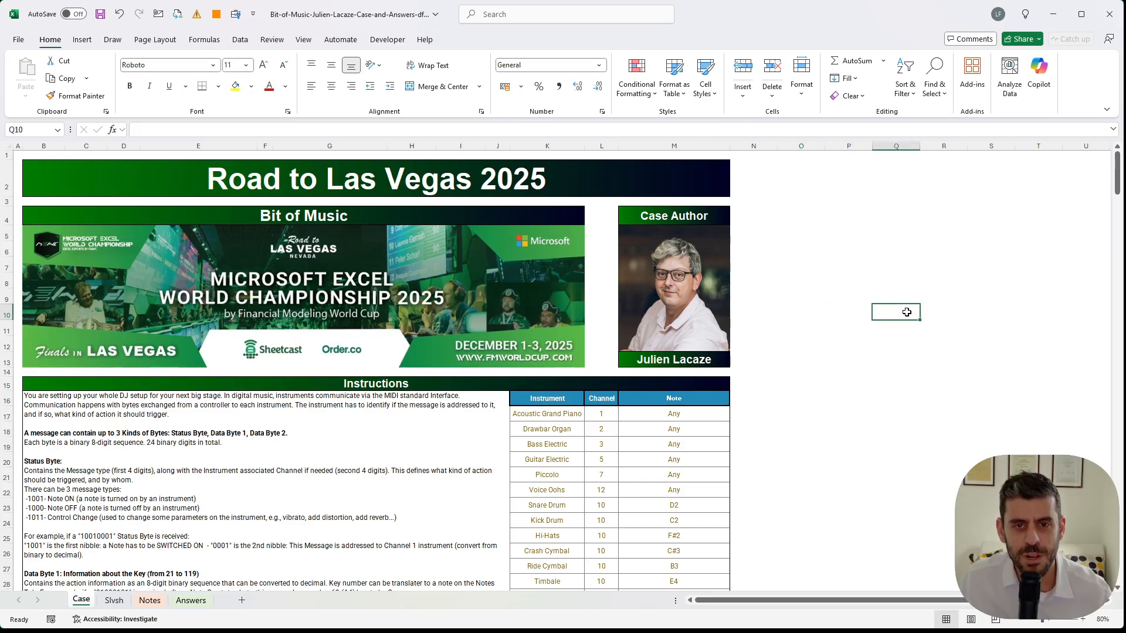
click(932, 312)
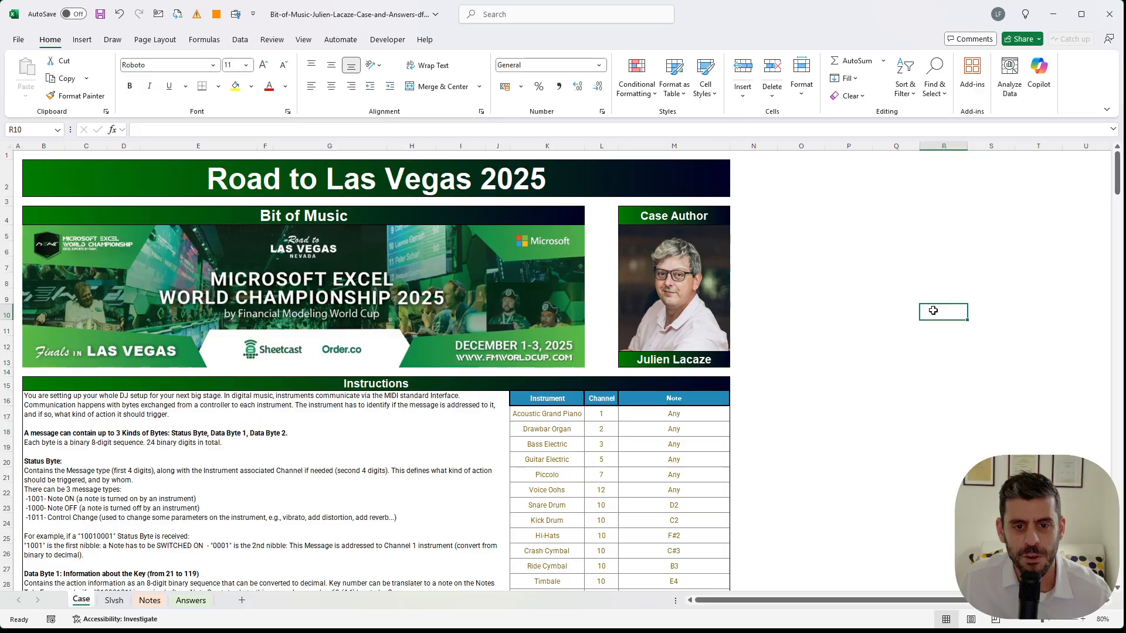
click(940, 349)
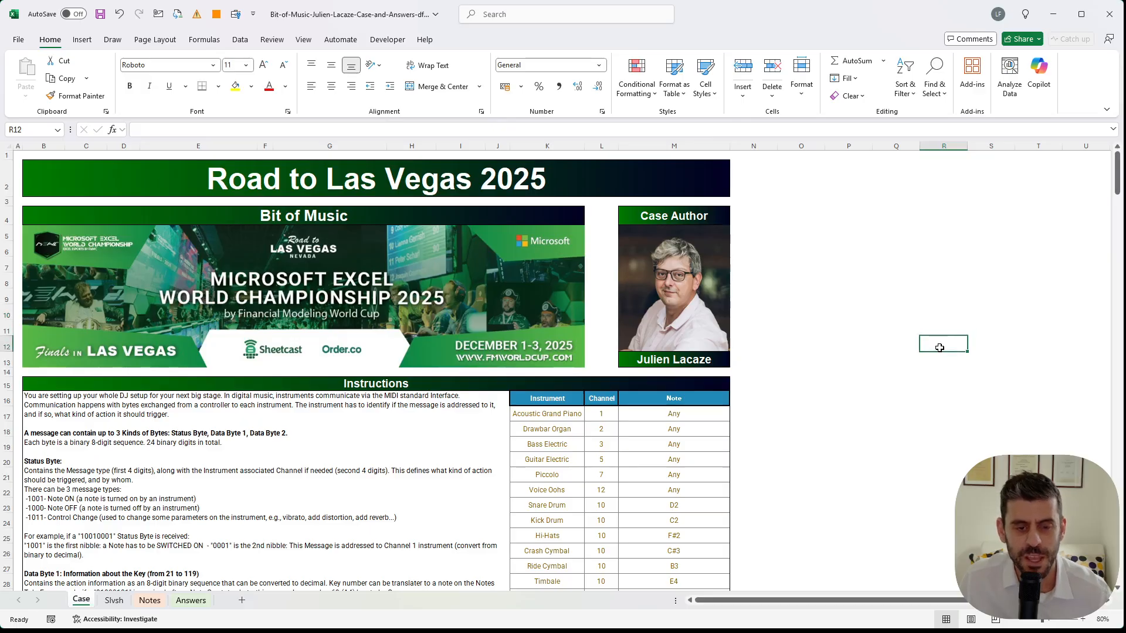
click(942, 360)
click(936, 402)
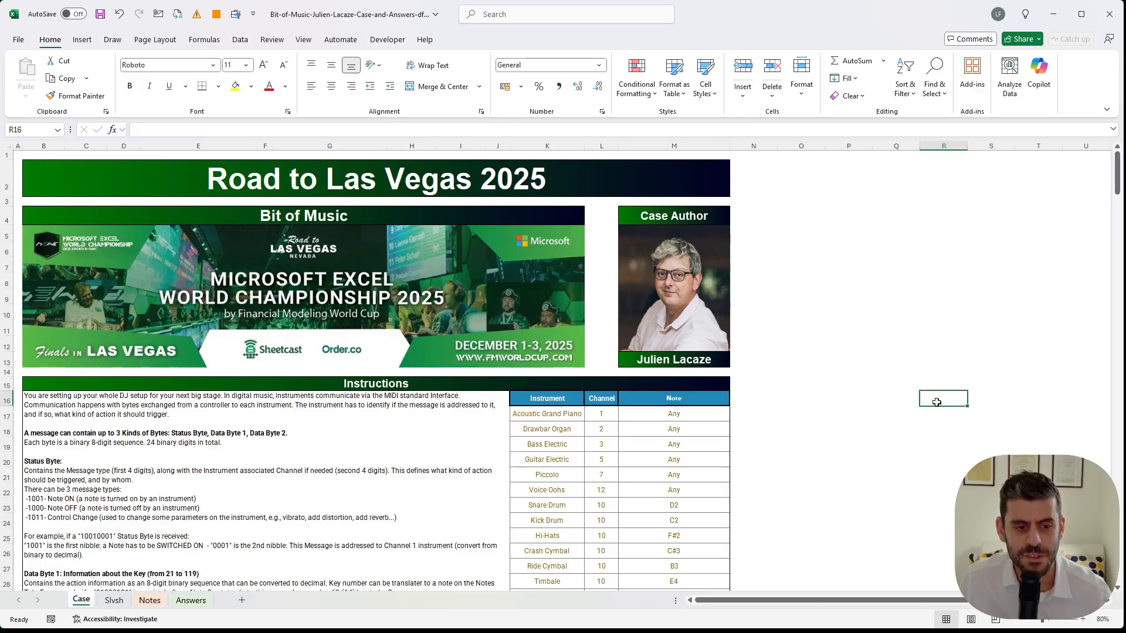
scroll(749, 428, down, 4)
scroll(727, 405, up, 4)
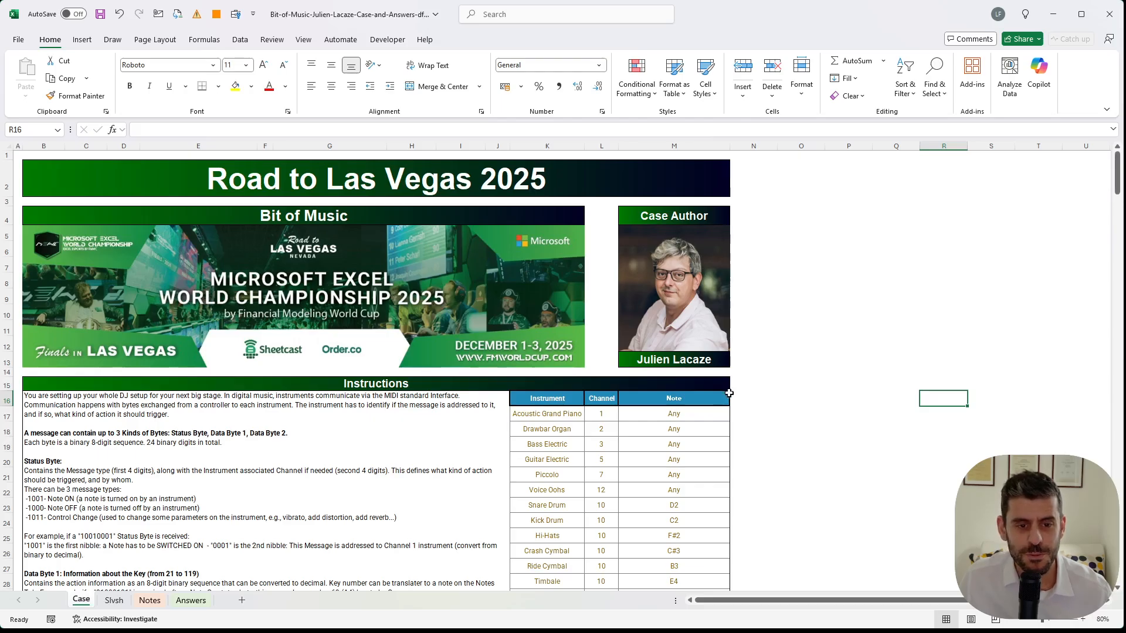
click(848, 333)
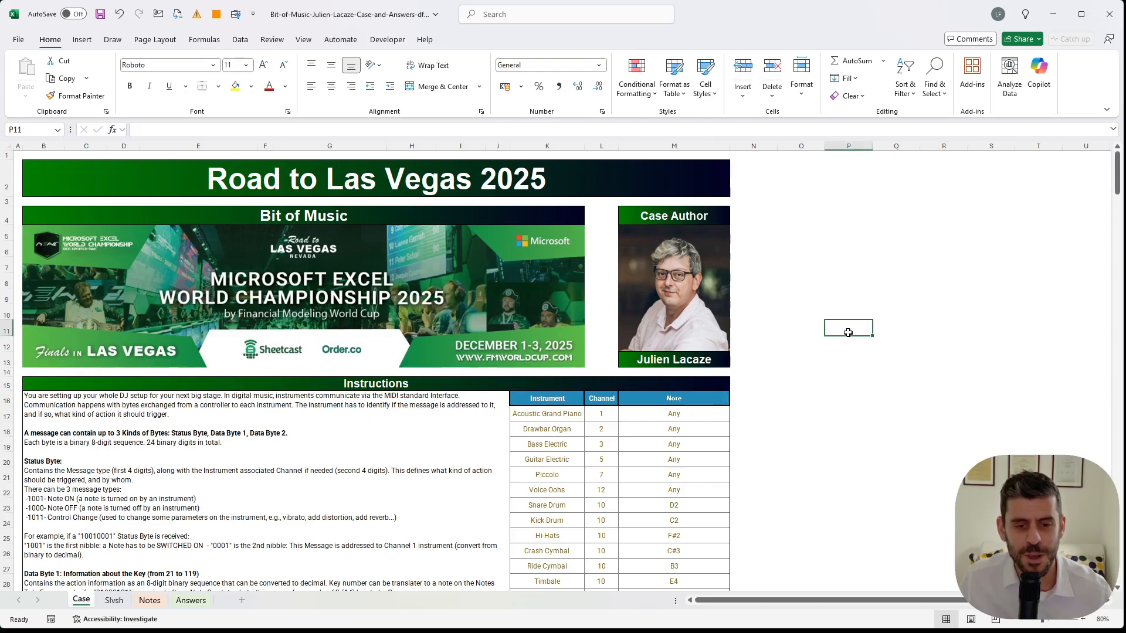
click(938, 326)
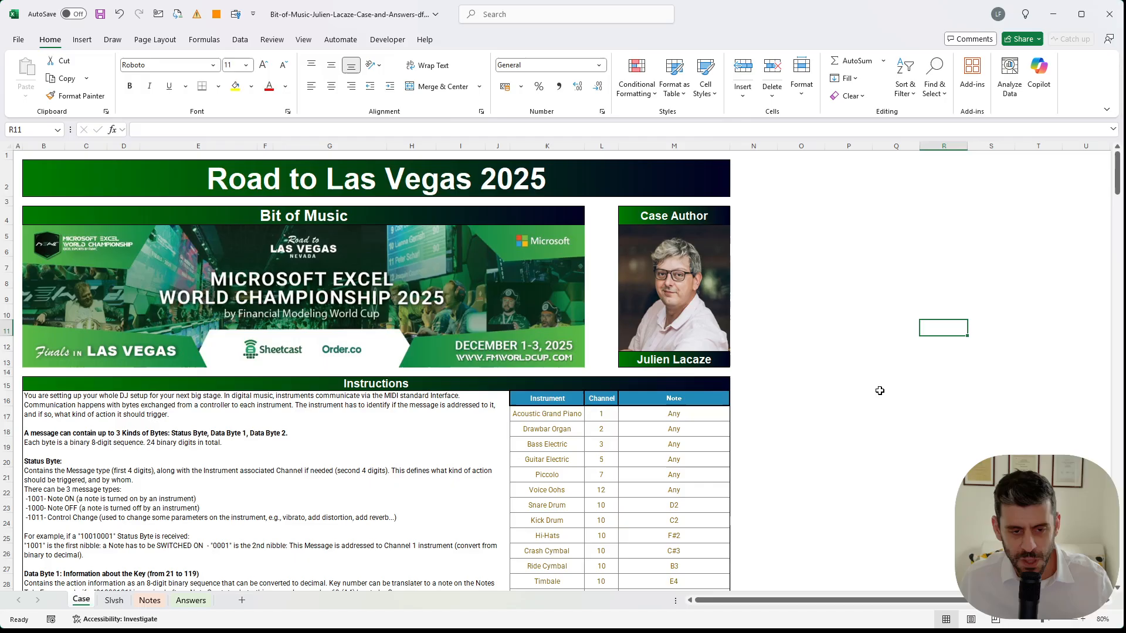
- Review the case instructions, the bonus questions and the Level 1 task description on the Case sheet
scroll(567, 403, down, 5)
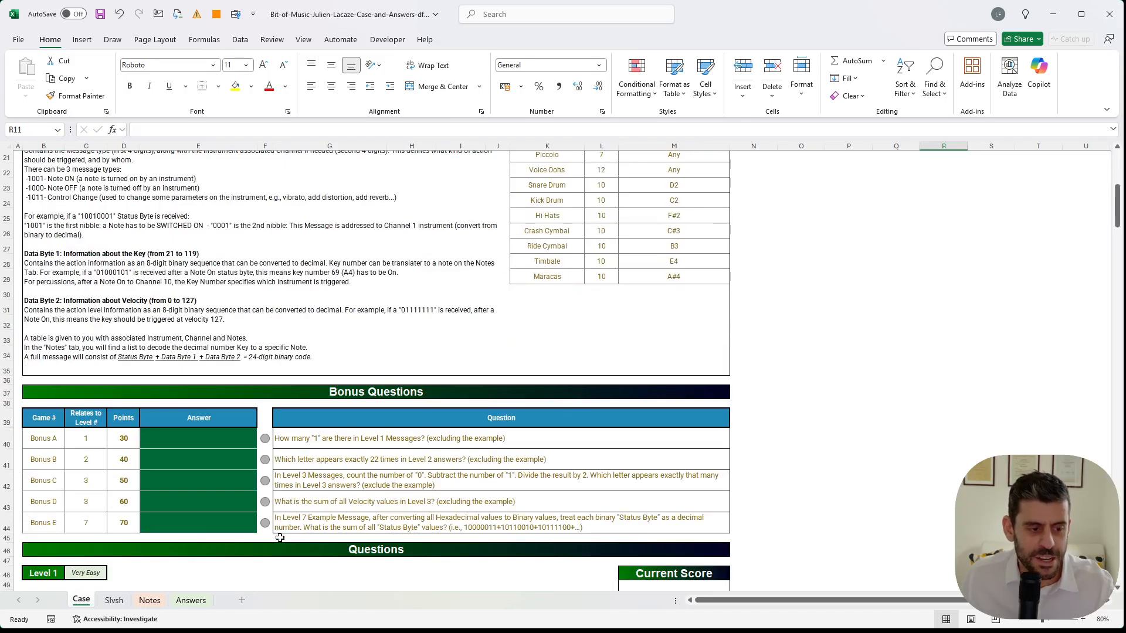
click(203, 523)
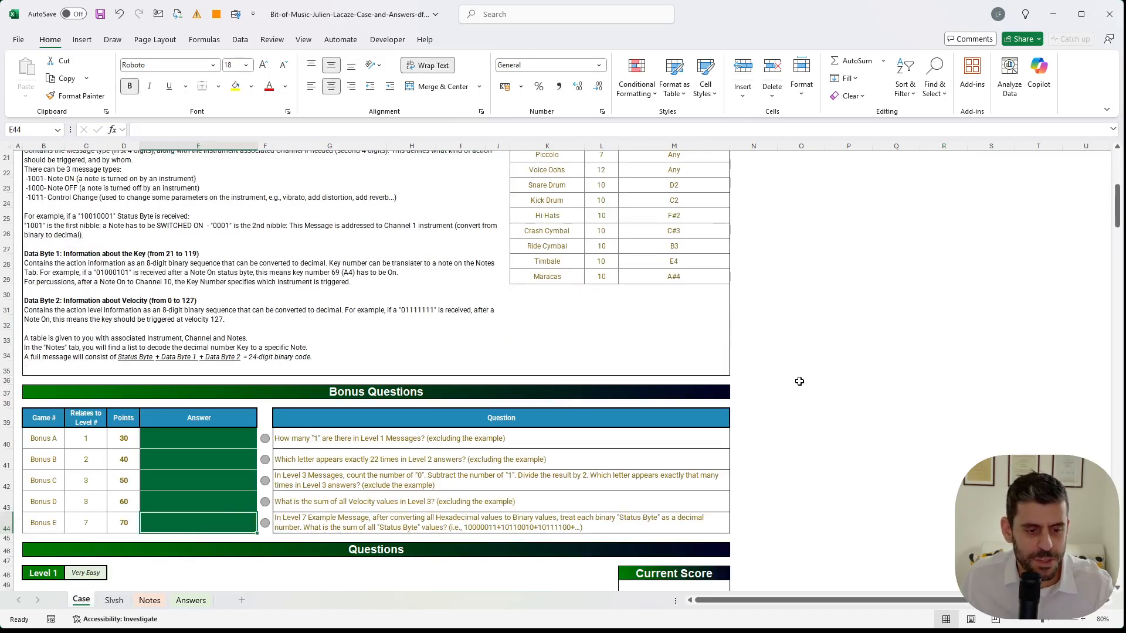
scroll(799, 381, up, 5)
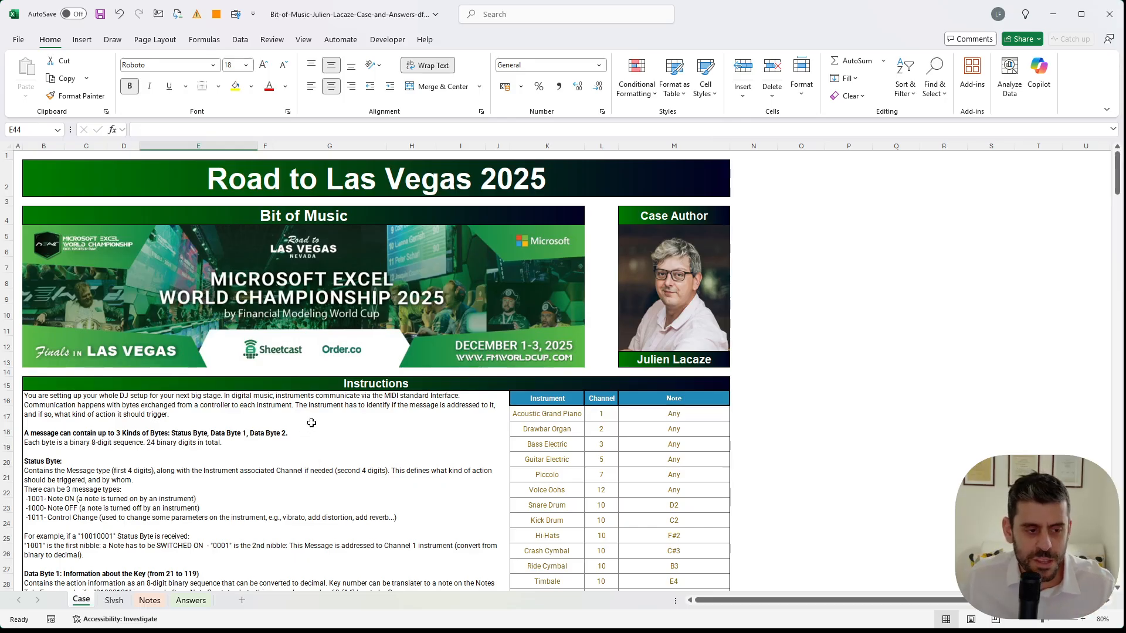
click(846, 410)
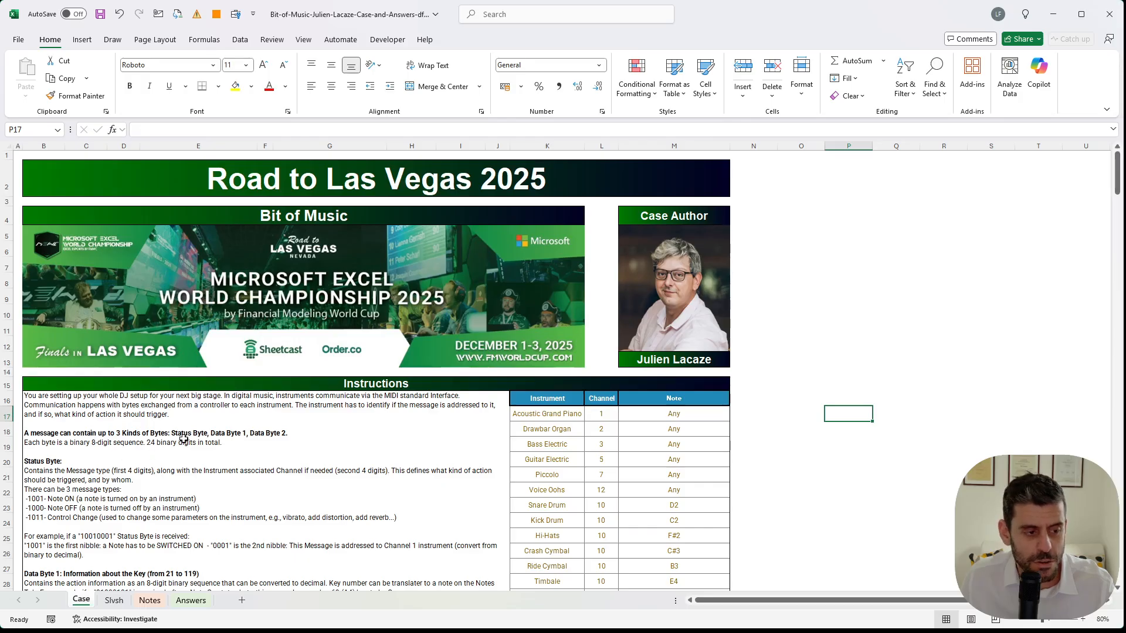
click(866, 363)
click(934, 355)
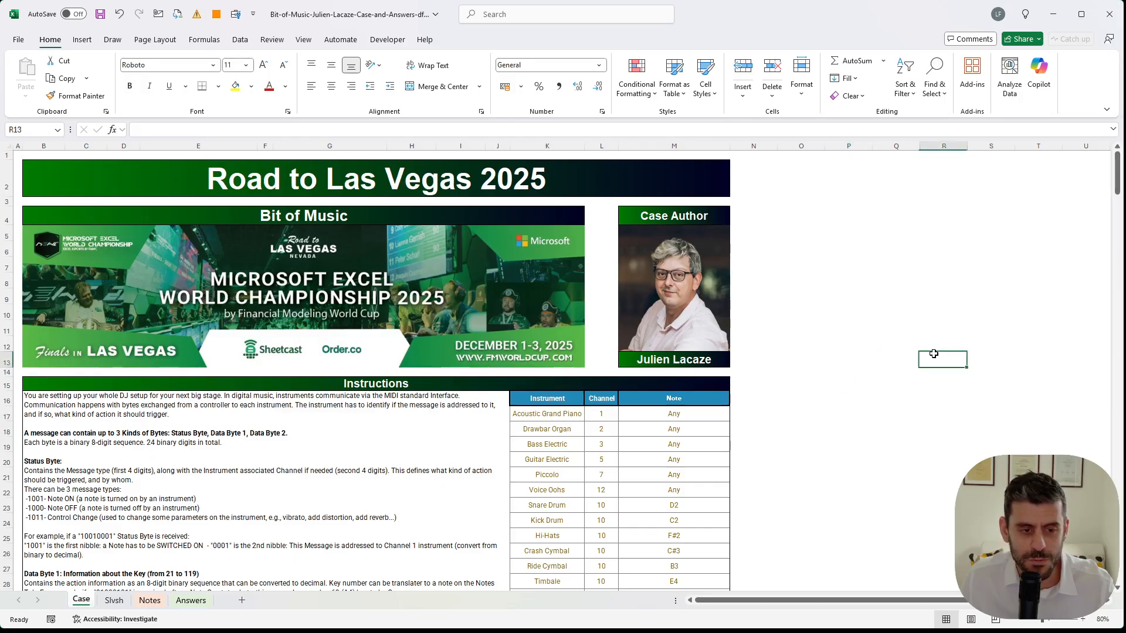
scroll(215, 513, down, 6)
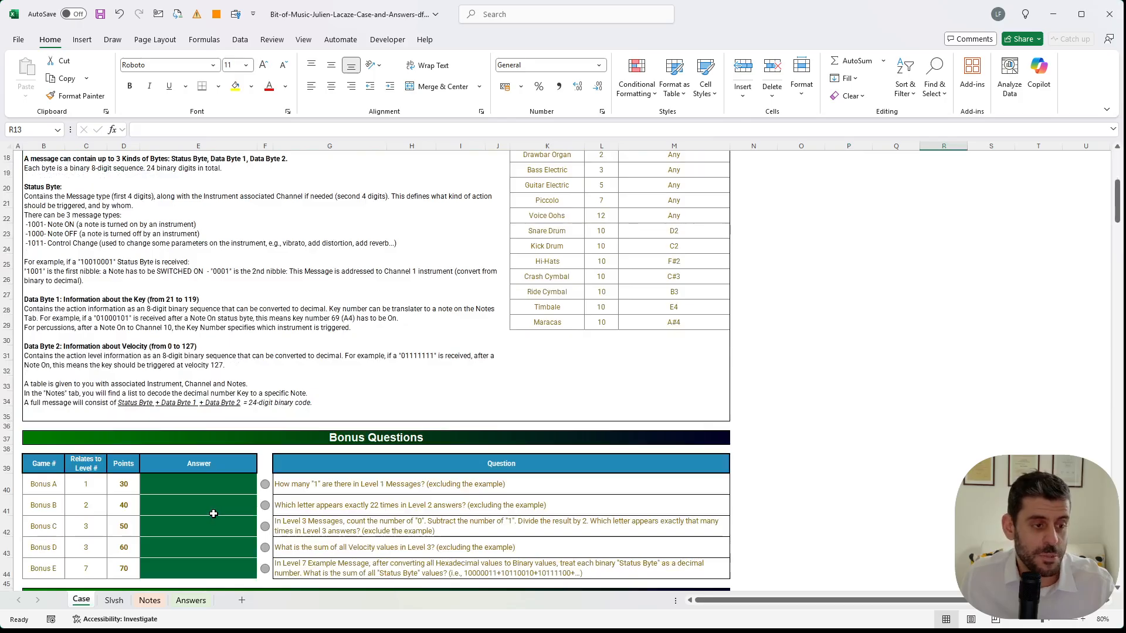
scroll(213, 503, up, 2)
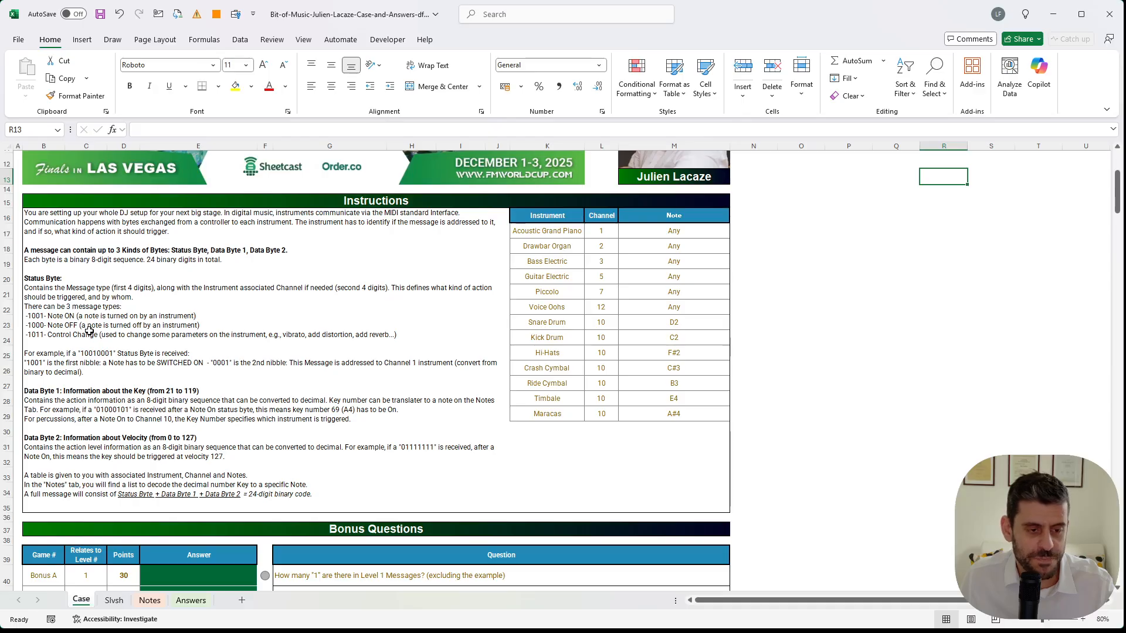
scroll(315, 475, down, 19)
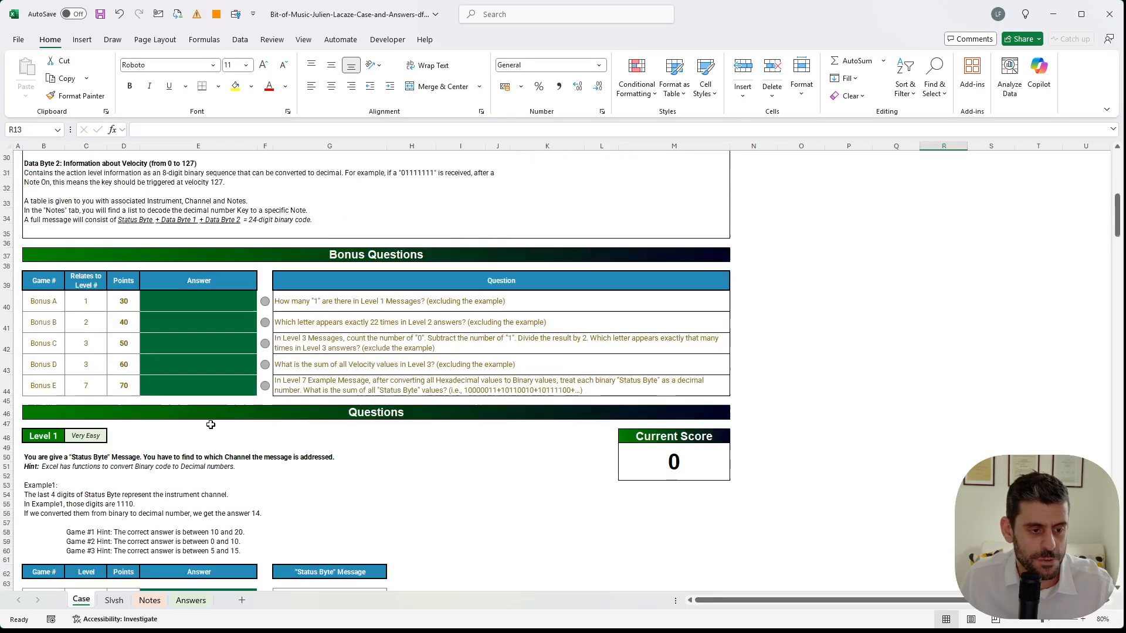
scroll(316, 475, up, 20)
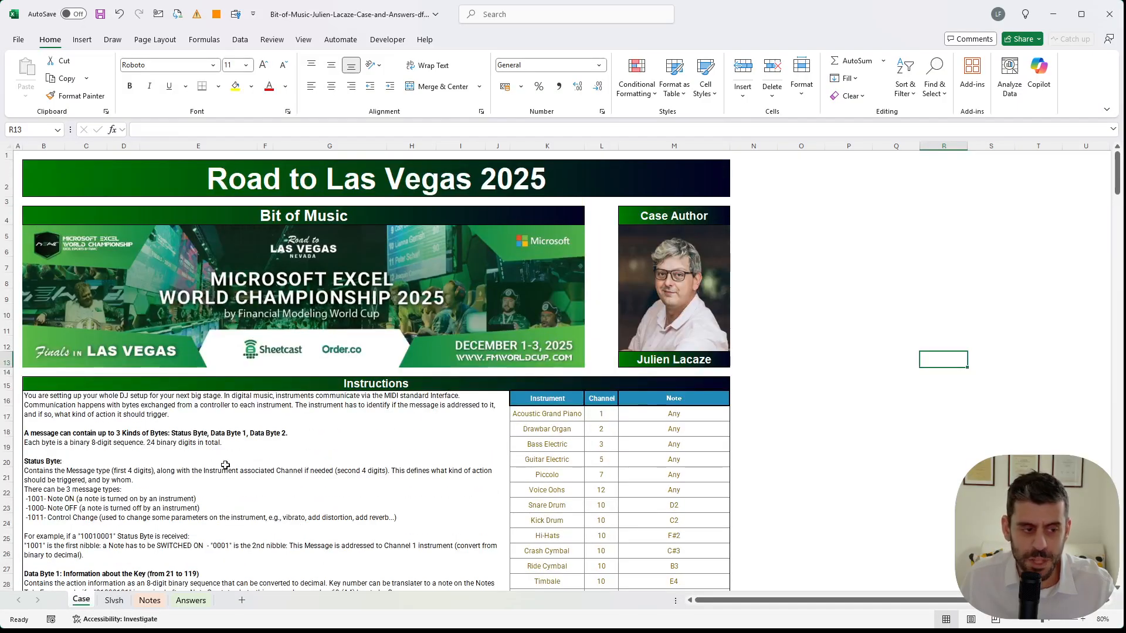
scroll(178, 465, down, 10)
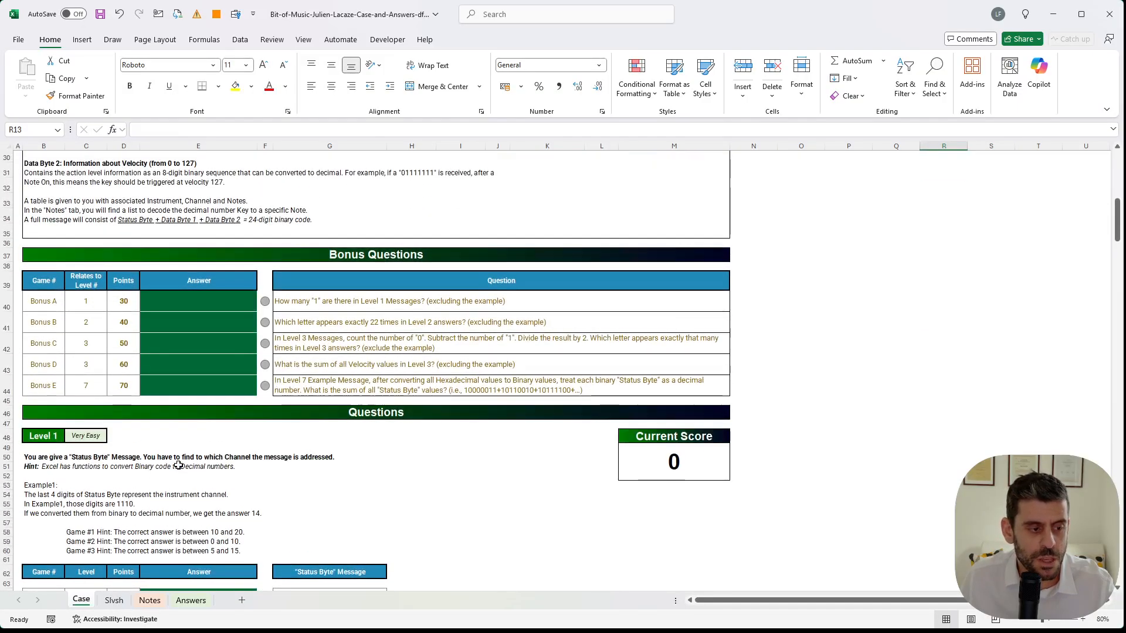
- In H64, beside the Level 1 example message, convert its last four binary digits to decimal with BIN2DEC(RIGHT(G64,4))
scroll(178, 465, down, 3)
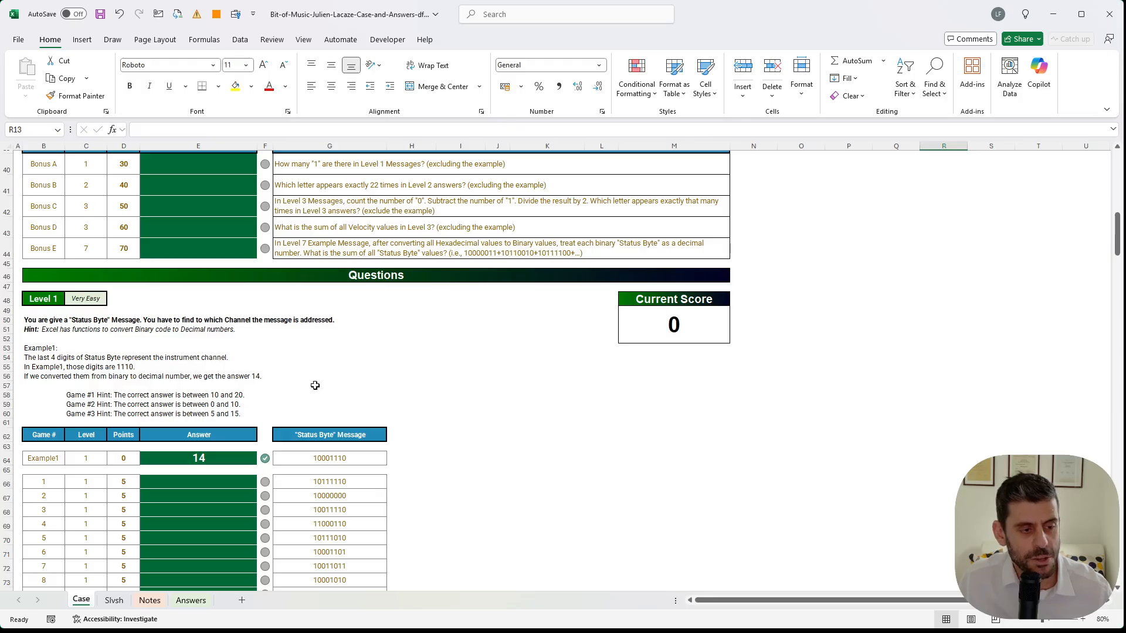
click(403, 458)
text(+)
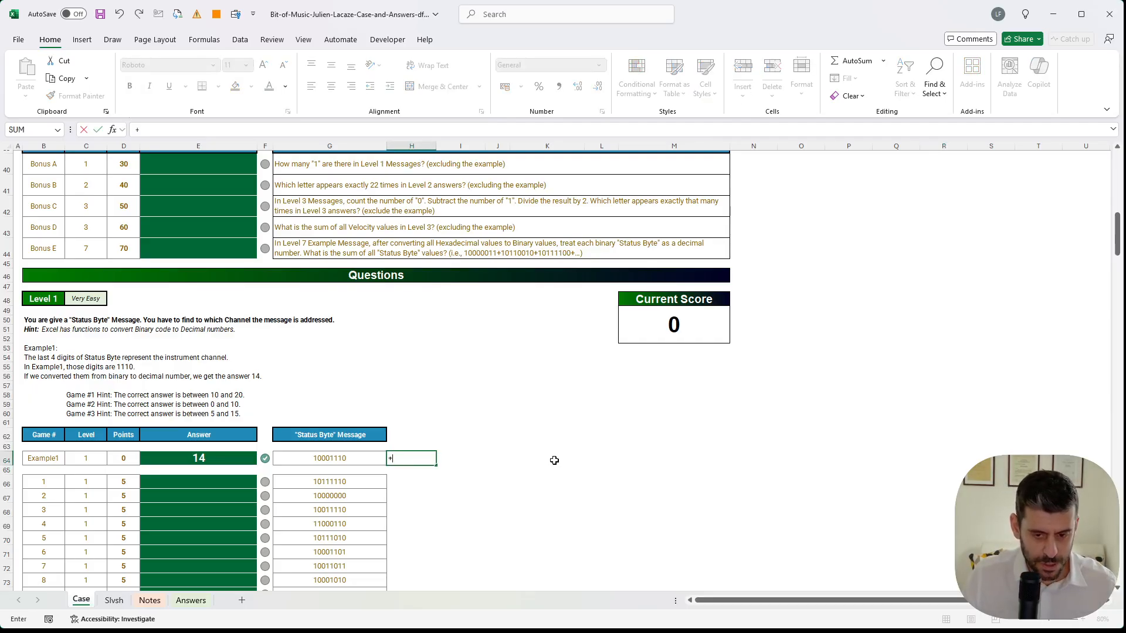
key(Escape)
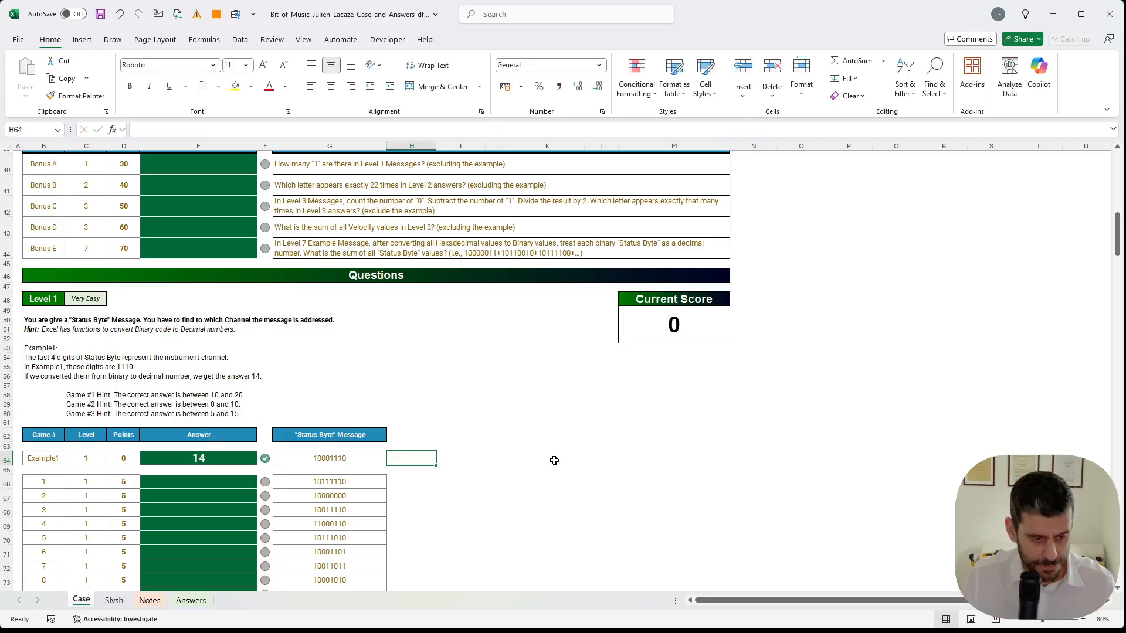
text(+)
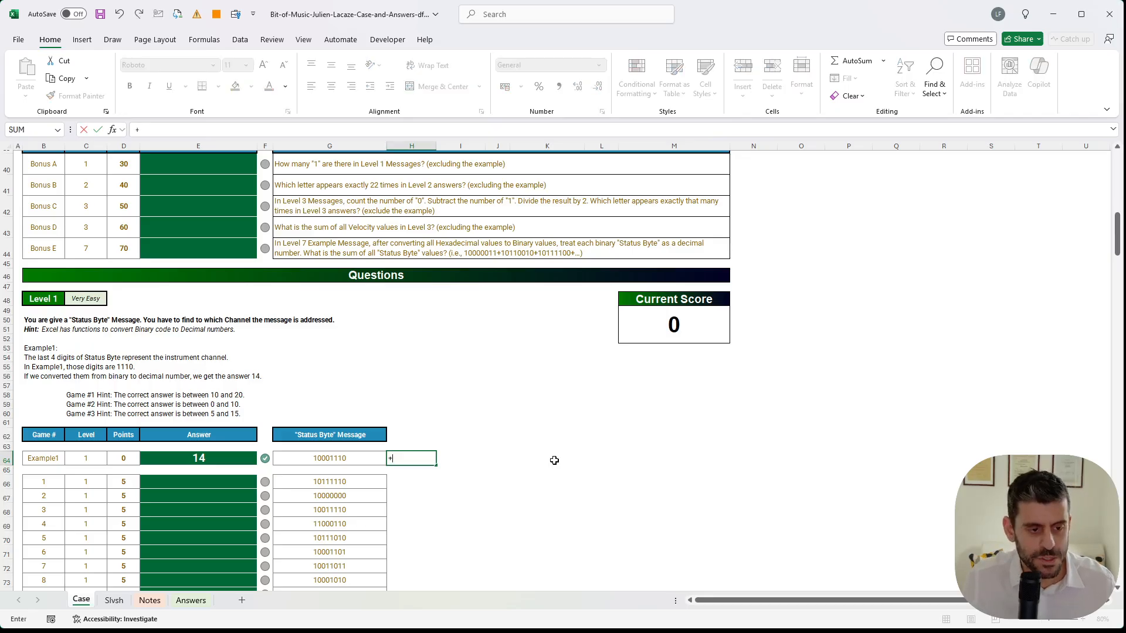
text(bo)
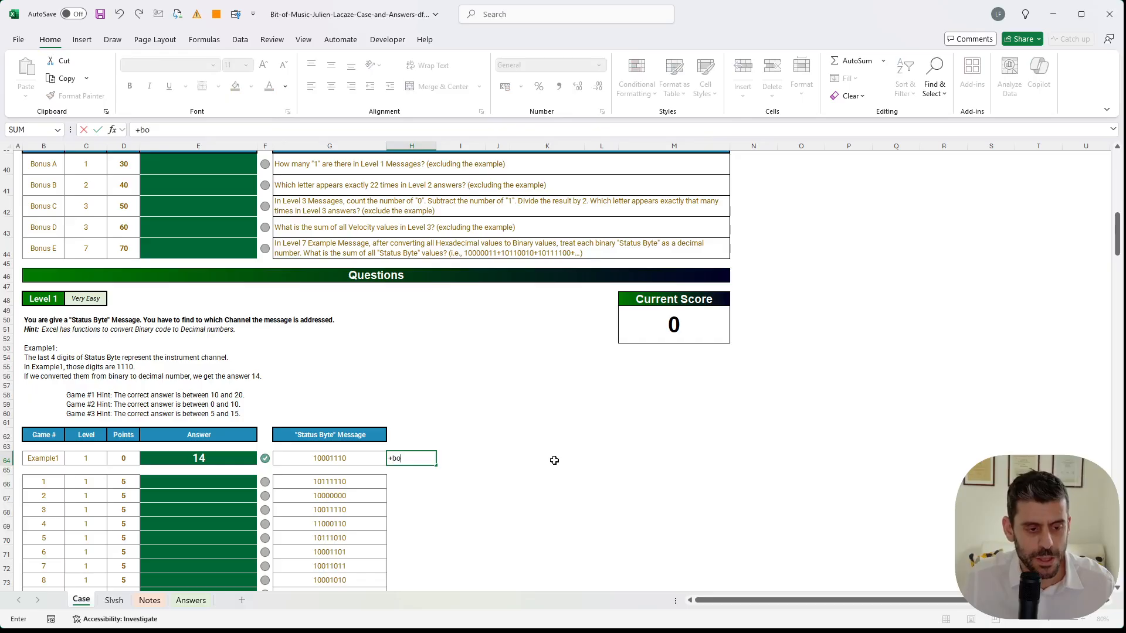
text(n)
key(Tab)
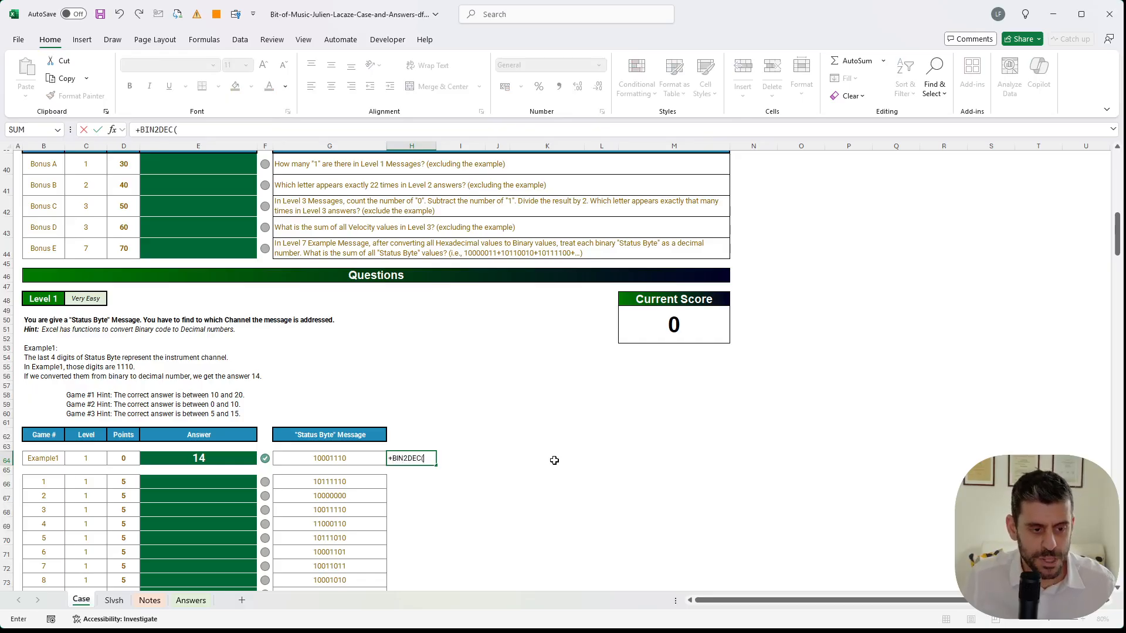
text(RIGHT()
key(Left)
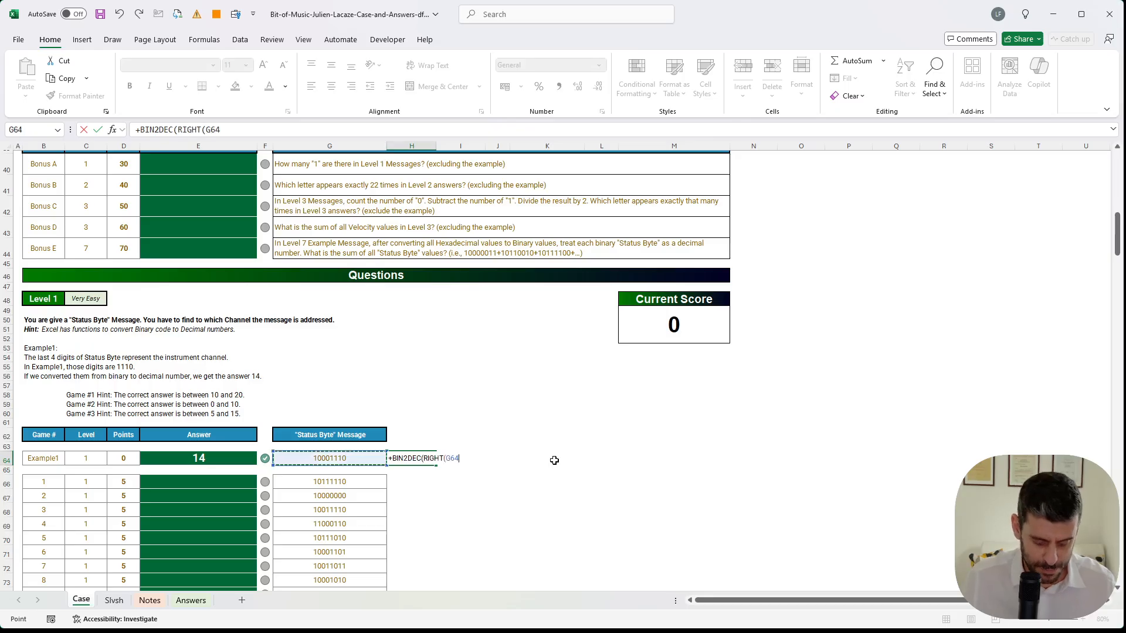
text(0))
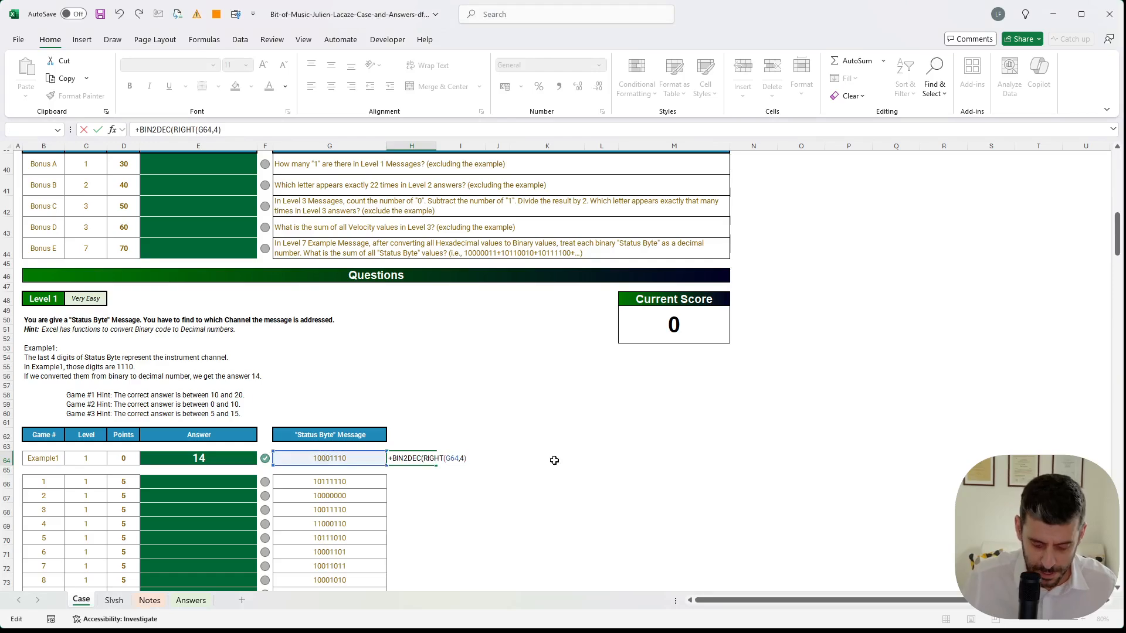
key(ctrl+Return)
- Copy the H64 conversion formula to H66:H85, beside the messages of games 1 to 20
key(ctrl+c)
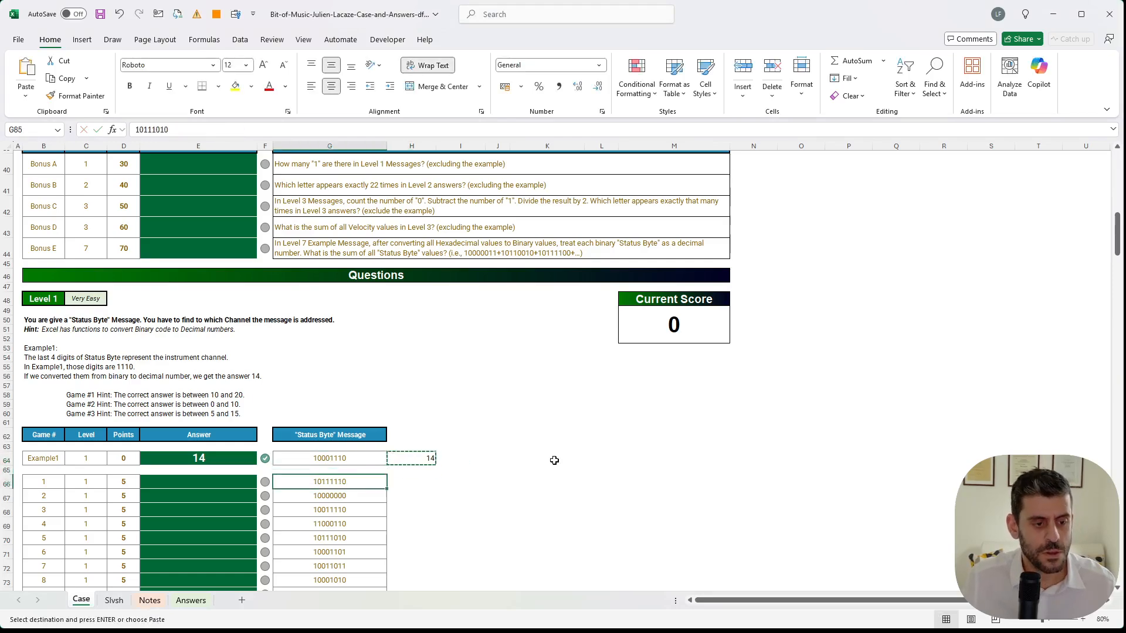
key(shift+Down)
key(shift+Down)
key(shift+Down)
key(shift+Down)
key(shift+Down)
key(shift+Down)
key(shift+Down)
key(shift+Down)
key(shift+Down)
key(shift+Down)
key(shift+Down)
key(shift+Down)
key(shift+Down)
key(shift+Down)
key(shift+Down)
key(shift+Down)
key(shift+Down)
key(shift+Down)
key(shift+Down)
key(shift+Down)
key(ctrl+v)
- Fill the Level 1 answers from E66 down with a spilled reference to H66:H85
key(Left)
key(Left)
key(Left)
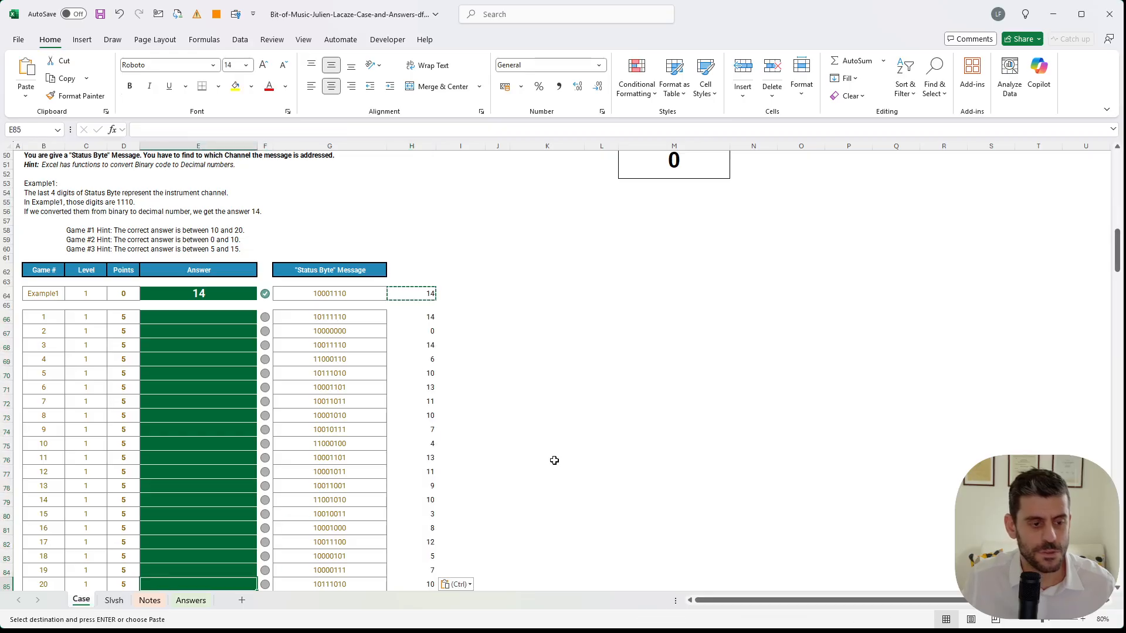
key(Down)
key(Down)
key(Escape)
text(=+)
key(Right)
key(Right)
key(Right)
key(ctrl+shift+Down)
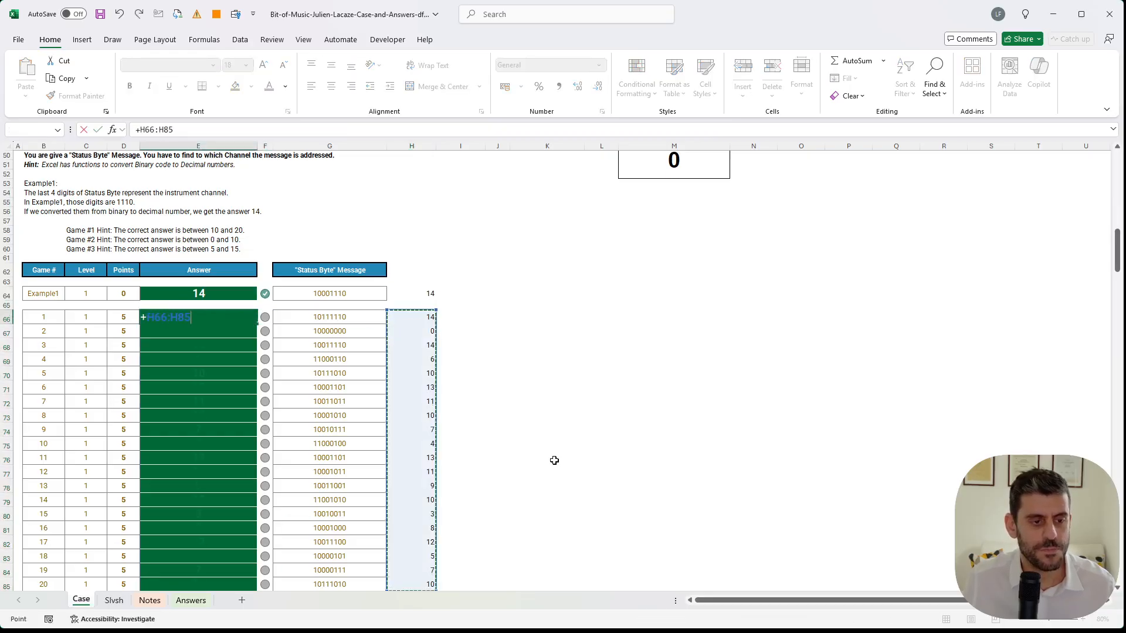
key(Return)
- Set the example name in A1 of the Slvsh sheet to Example2 to load the Level 2 games
scroll(432, 452, down, 8)
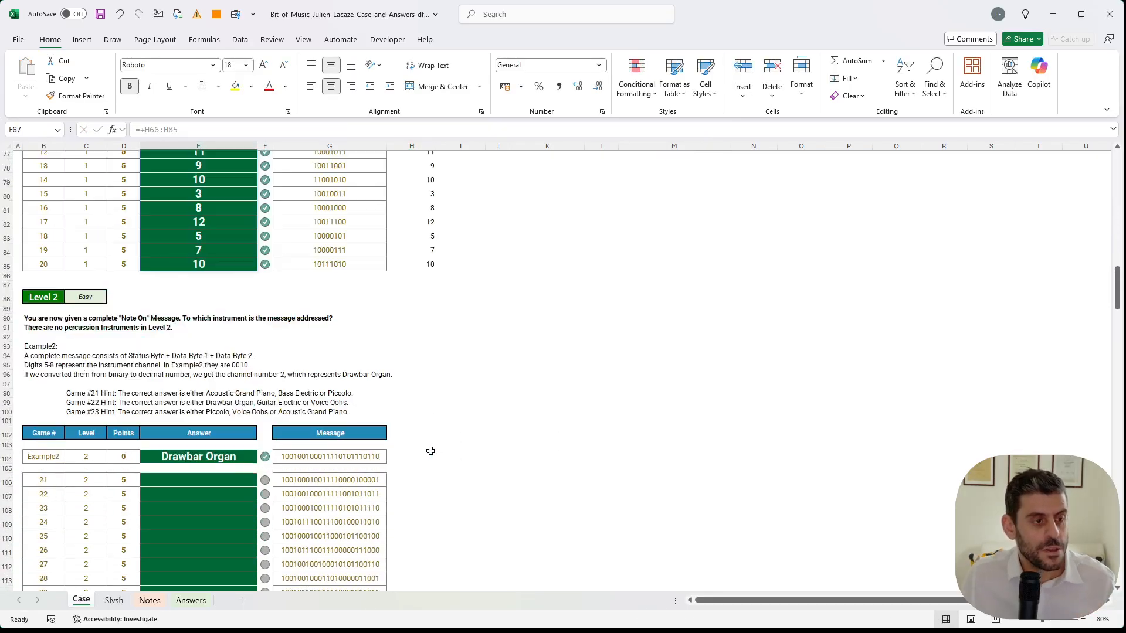
scroll(149, 377, down, 2)
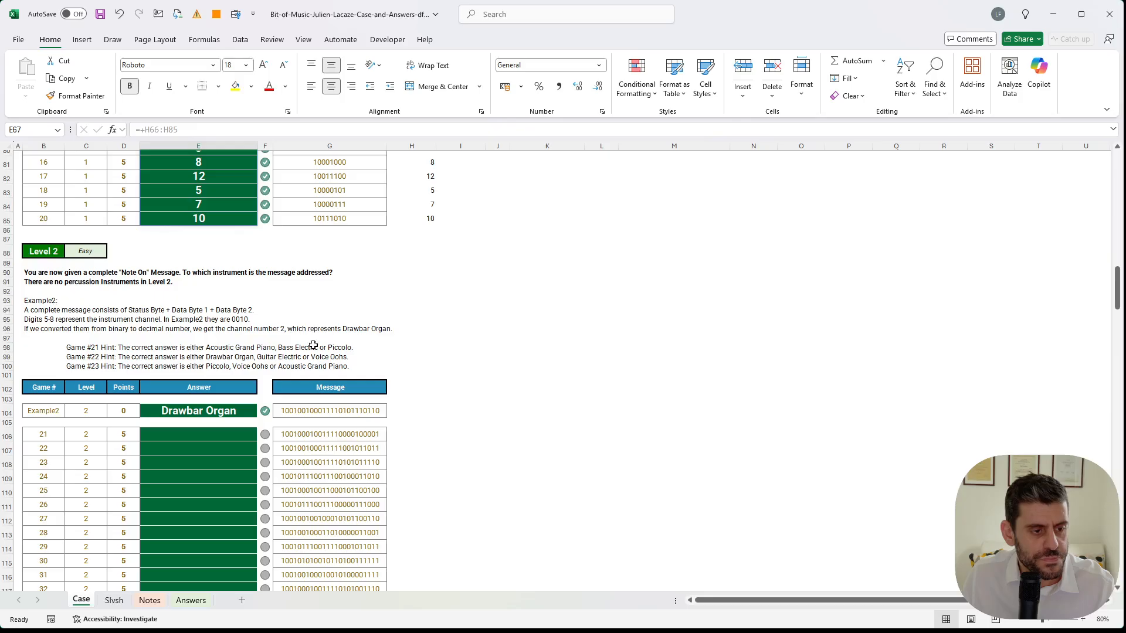
click(123, 600)
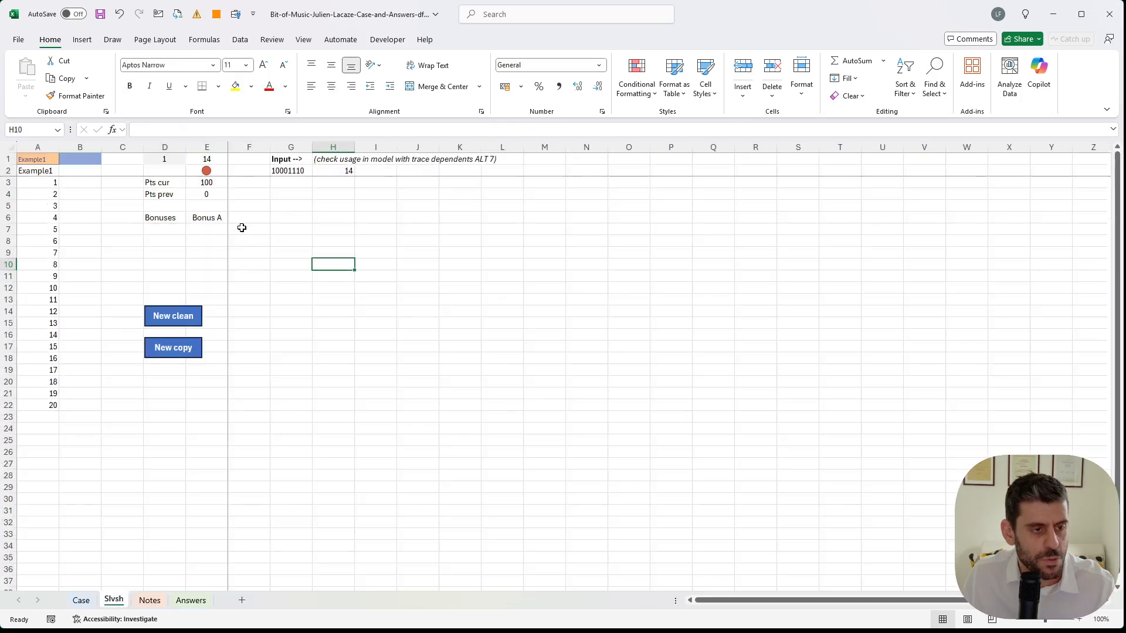
click(37, 158)
click(181, 125)
key(BackSpace)
text(2)
key(Return)
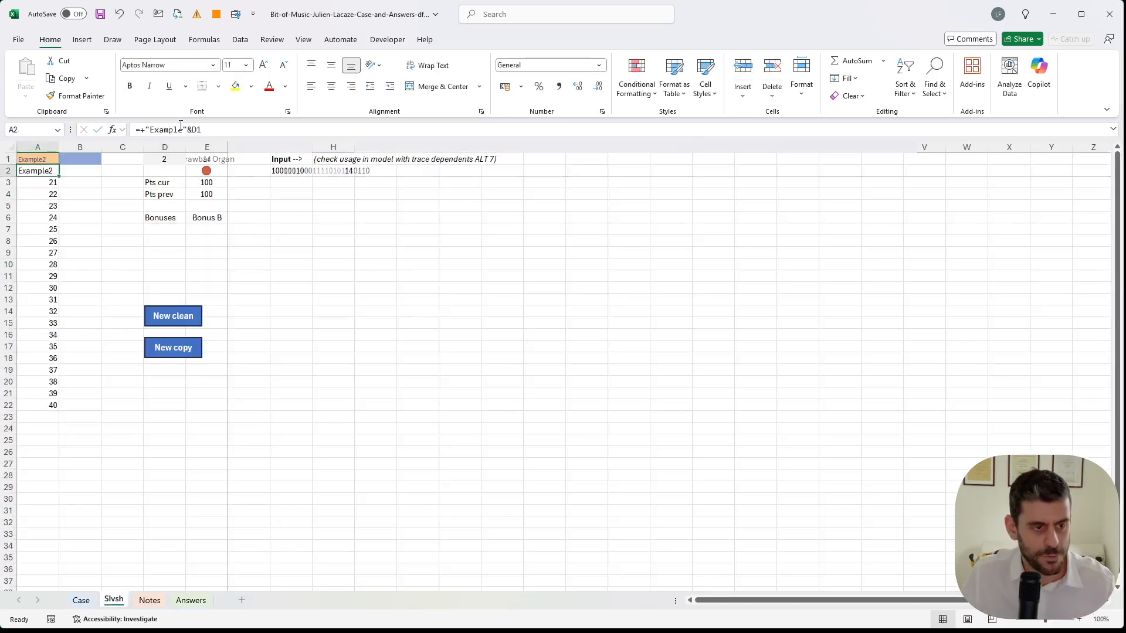
click(312, 207)
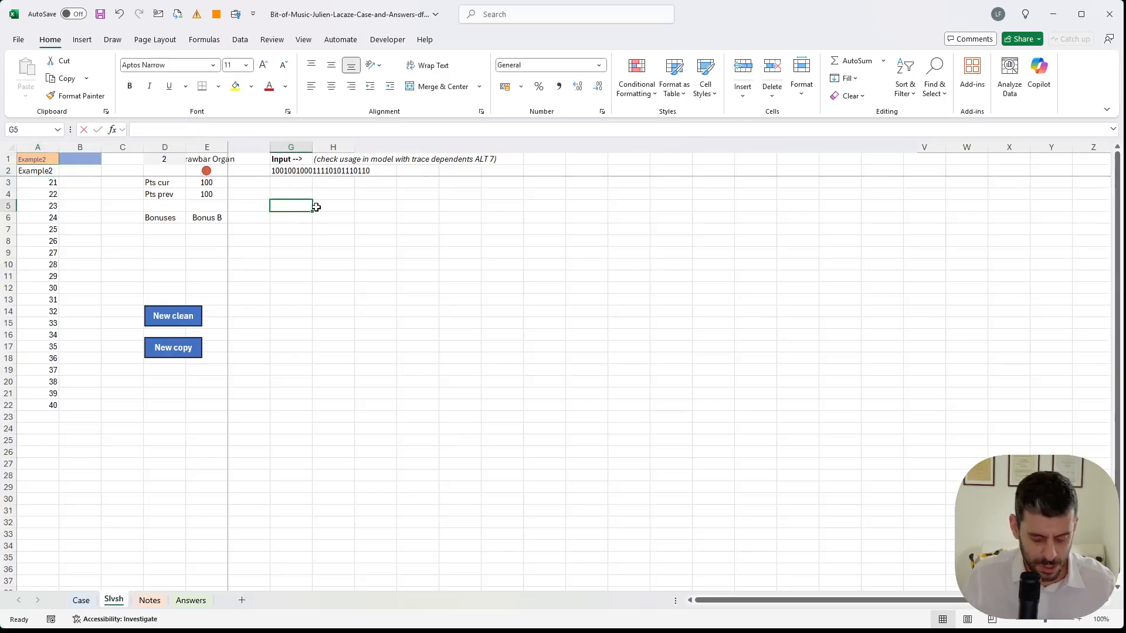
- Label G5 as Message and pull the input message from G2 into G6 with a cell reference
text(Message)
key(Return)
text(+)
key(Up)
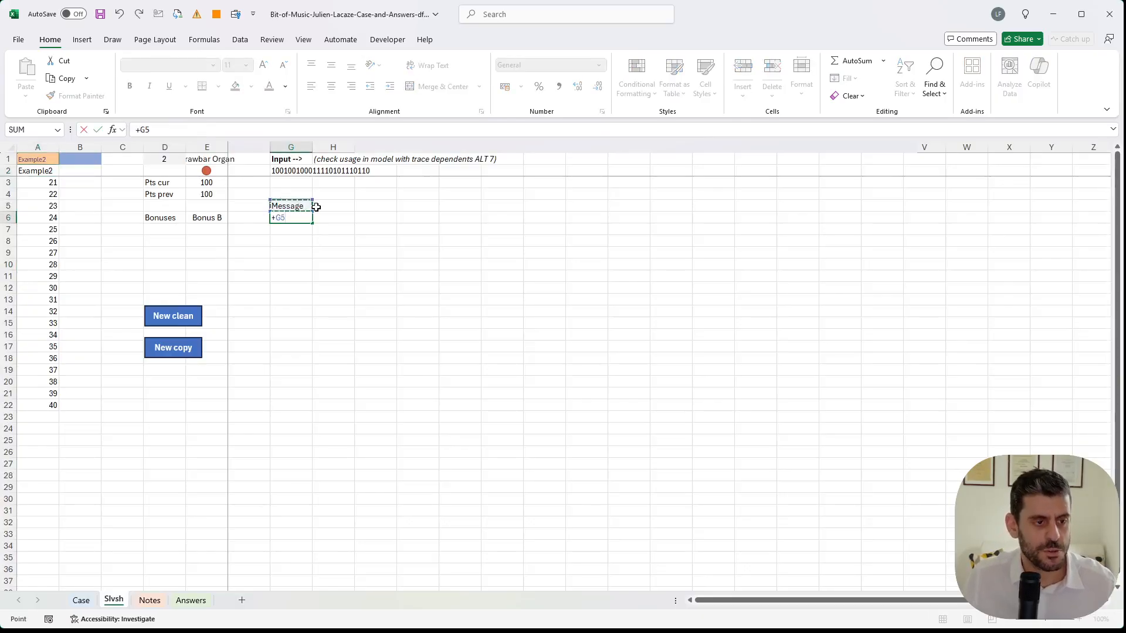
key(Up)
key(Up)
key(Up)
key(Return)
- Mark the message cell G6 with the orange input highlight
key(Up)
key(Up)
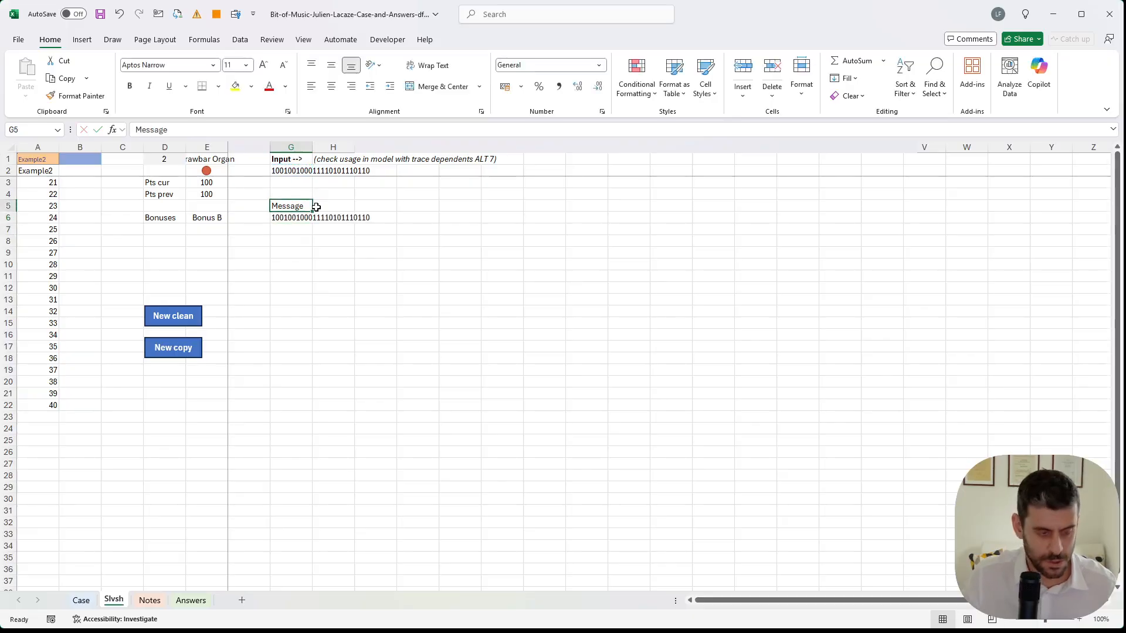
key(Down)
key(ctrl+c)
- In H6, extract the first eight digits of the message with LEFT(G6,8)
click(316, 207)
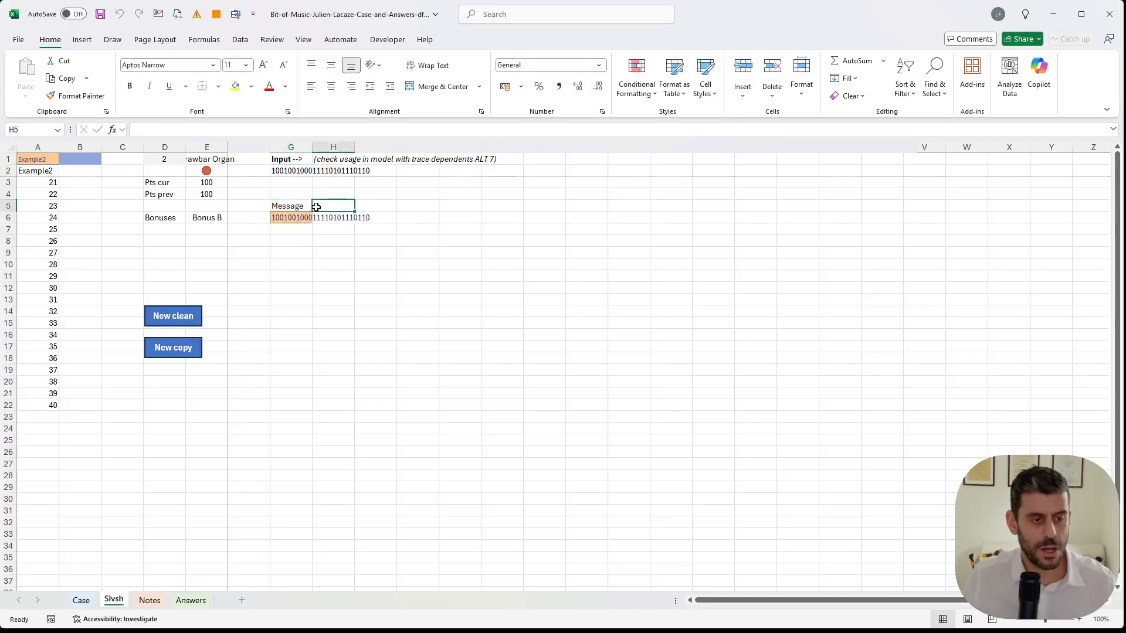
key(Down)
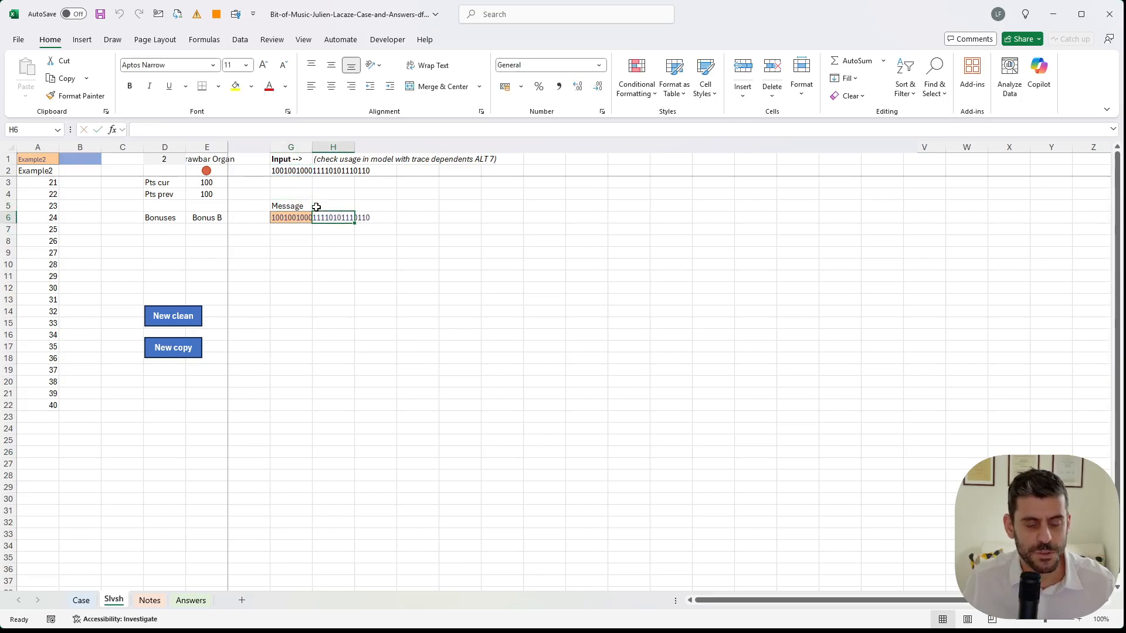
text(+)
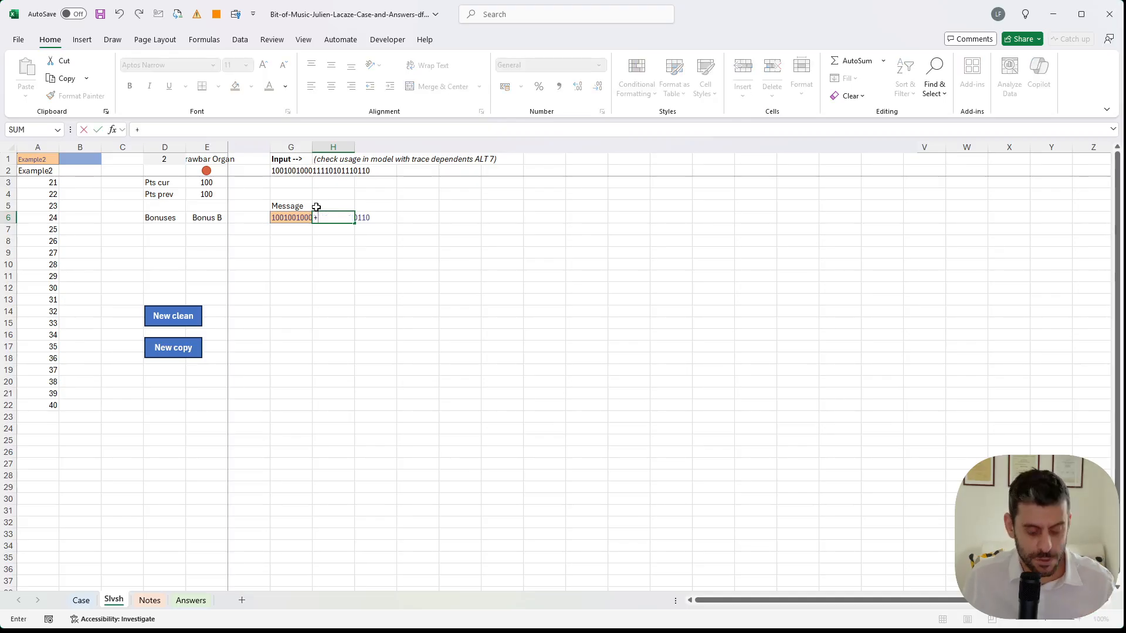
text(LEFT()
key(Left)
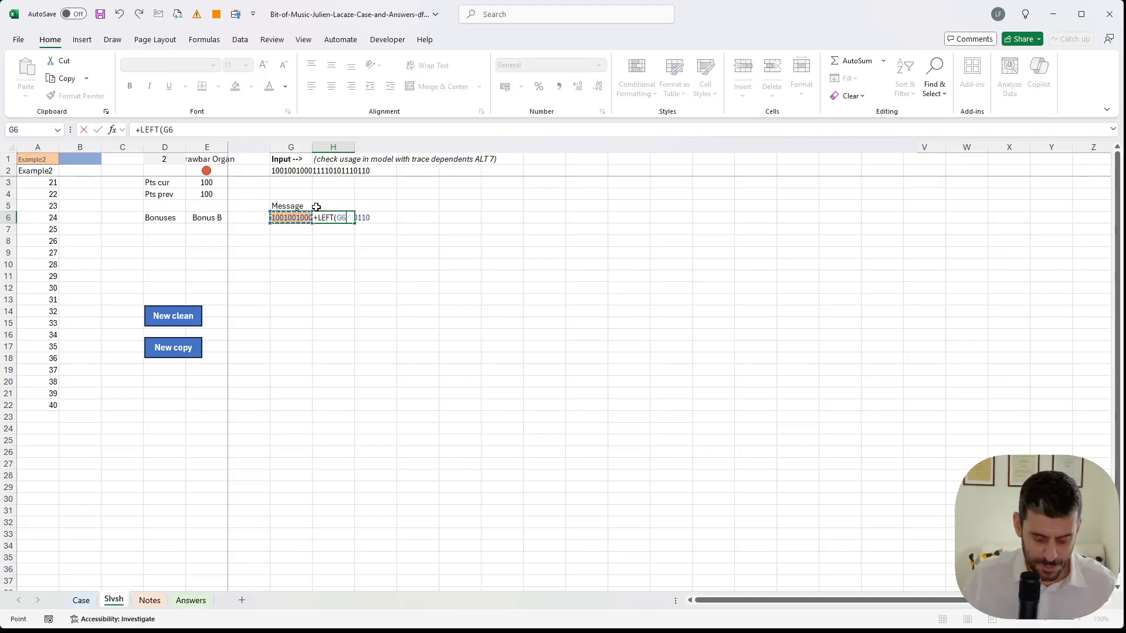
text(,8)
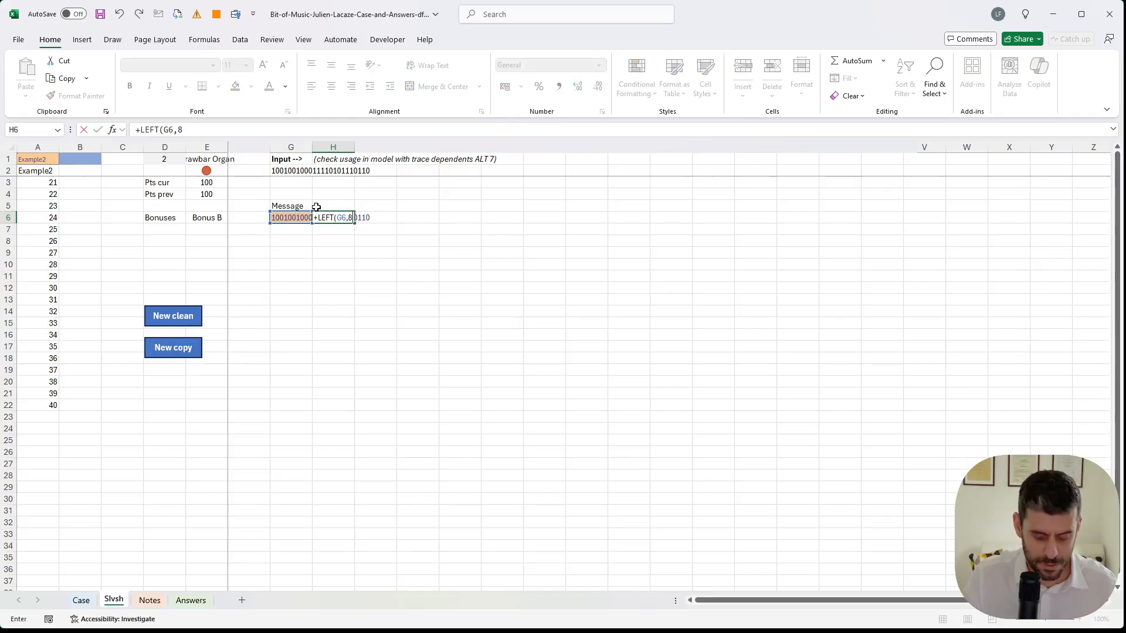
key(Return)
- In I6, extract the middle eight digits of the message with MID(G6,9,8)
key(Up)
key(Right)
text(mid)
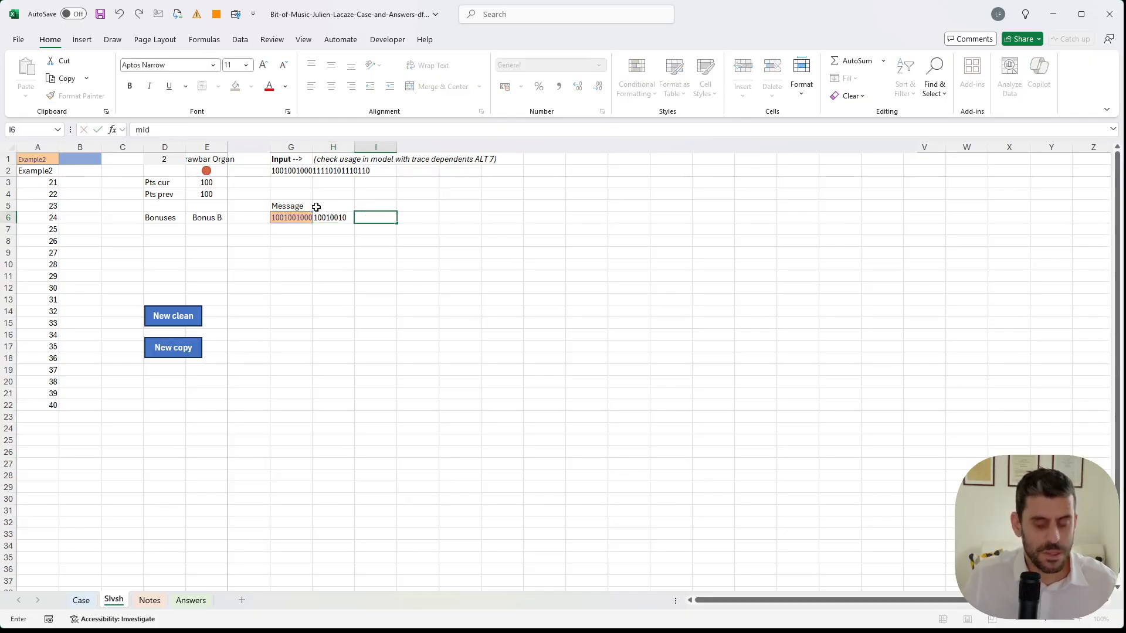
key(BackSpace)
key(BackSpace)
key(BackSpace)
text(+mid()
key(Left)
key(Left)
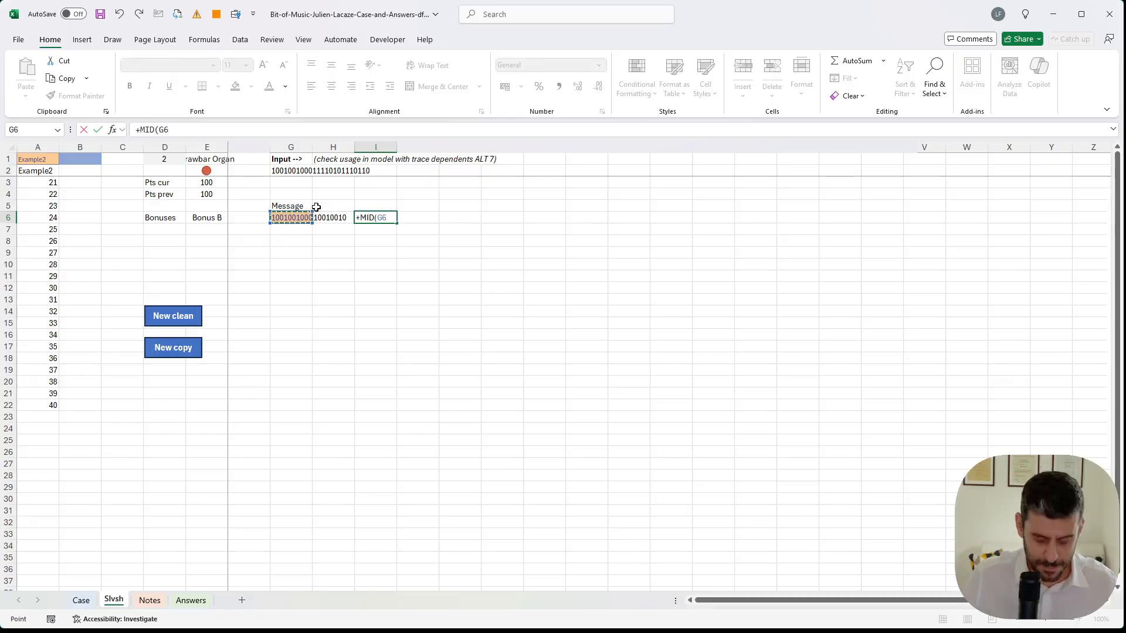
text(,9,8)
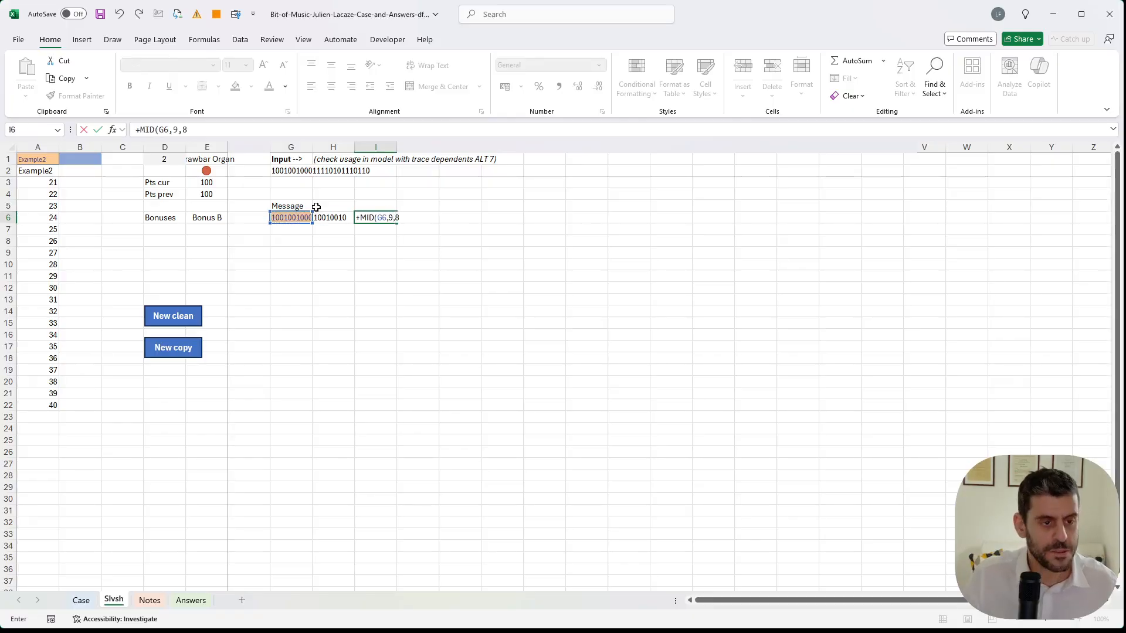
key(Return)
- In J6, extract the last eight digits of the message with RIGHT(G6,8)
key(Up)
key(Right)
text(+rig)
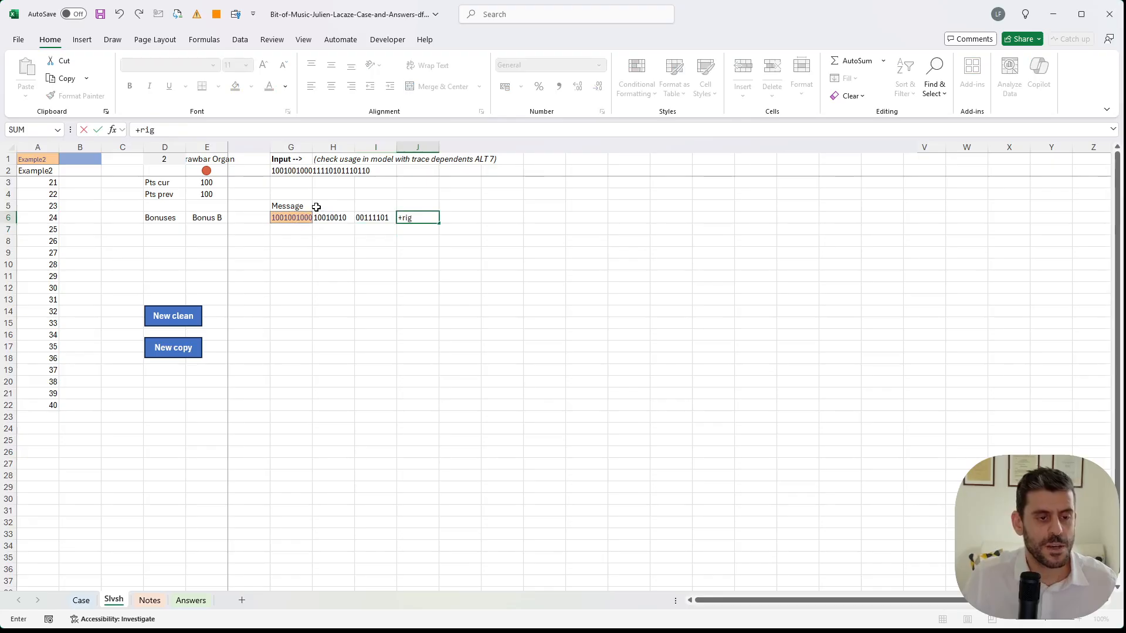
key(Tab)
key(Left)
key(Left)
key(Left)
text(,8)
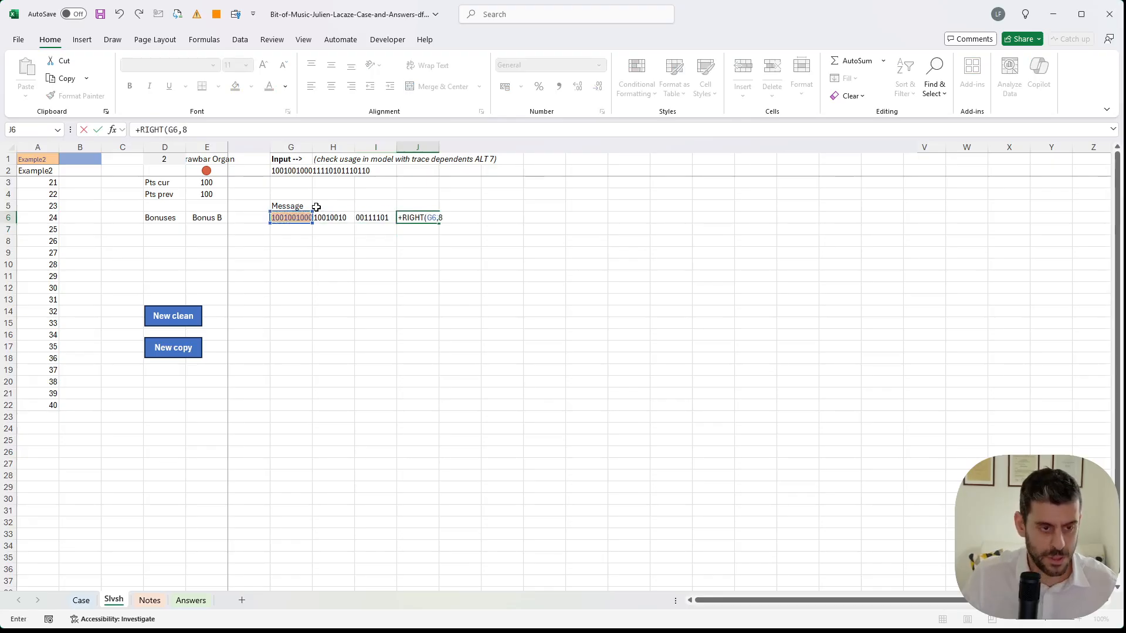
key(Return)
key(Up)
key(Left)
key(Left)
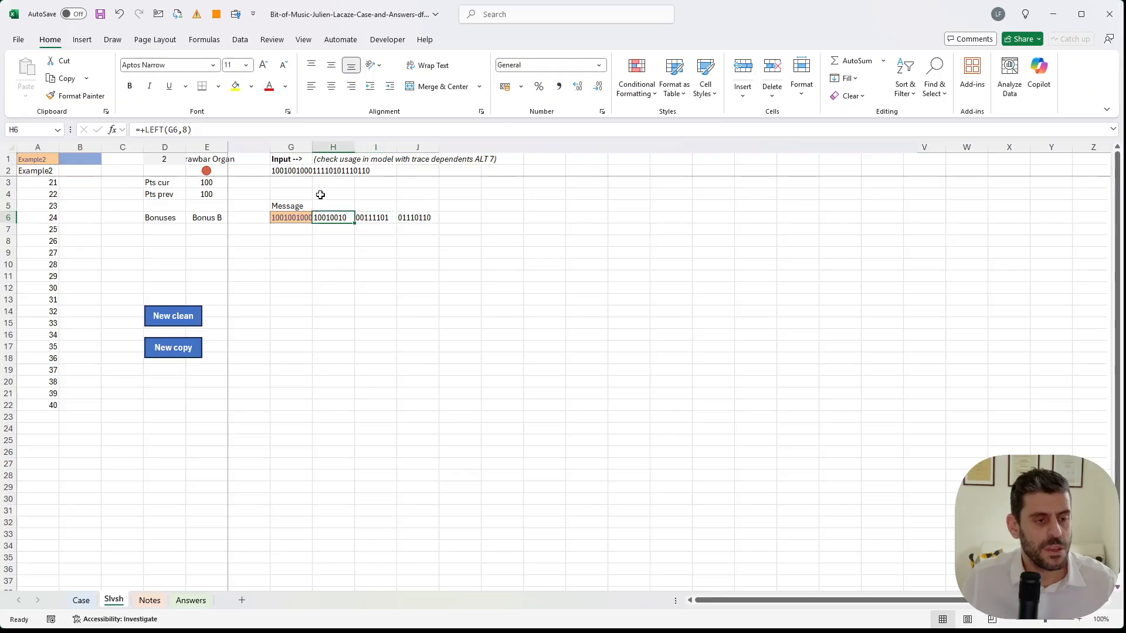
- Read the Level 2 description and the byte definitions in the instructions on the Case sheet
click(88, 600)
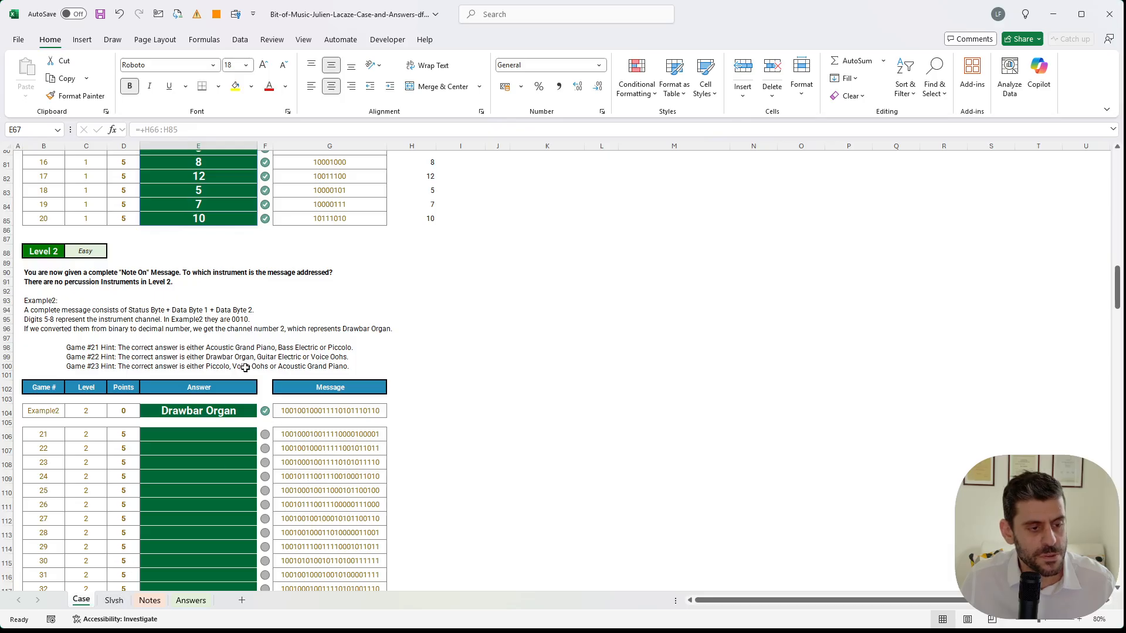
click(112, 601)
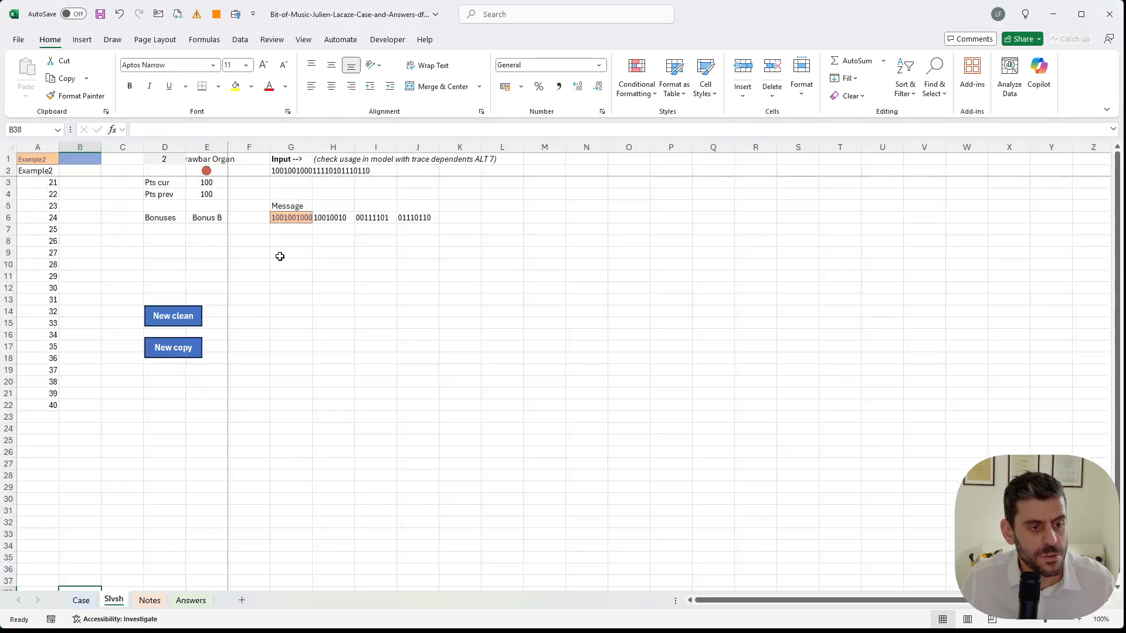
click(344, 224)
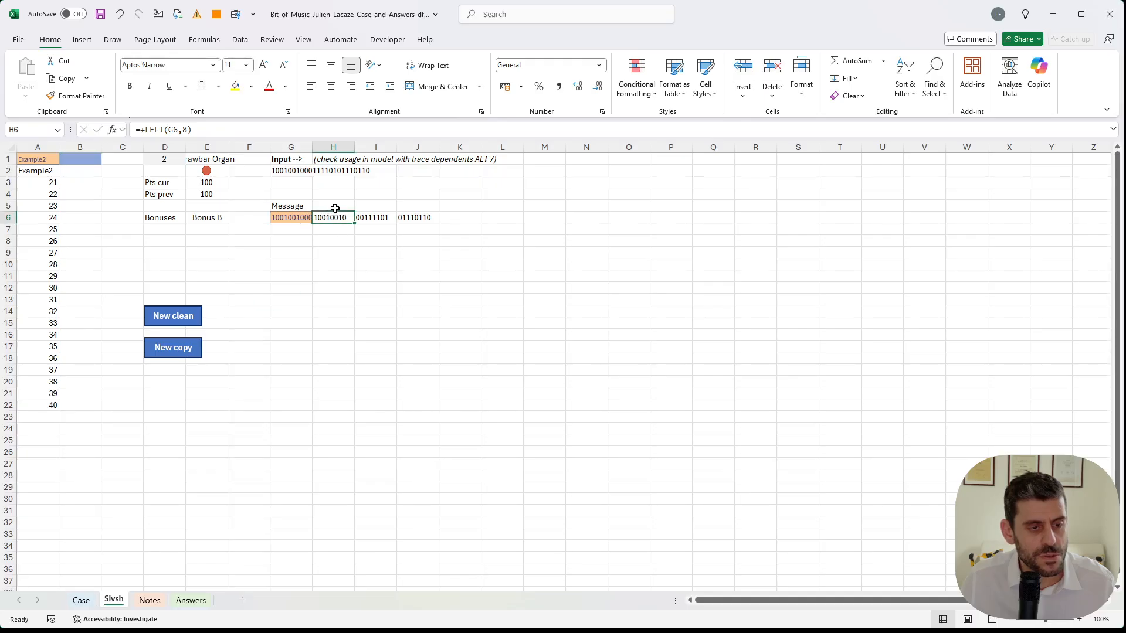
click(453, 204)
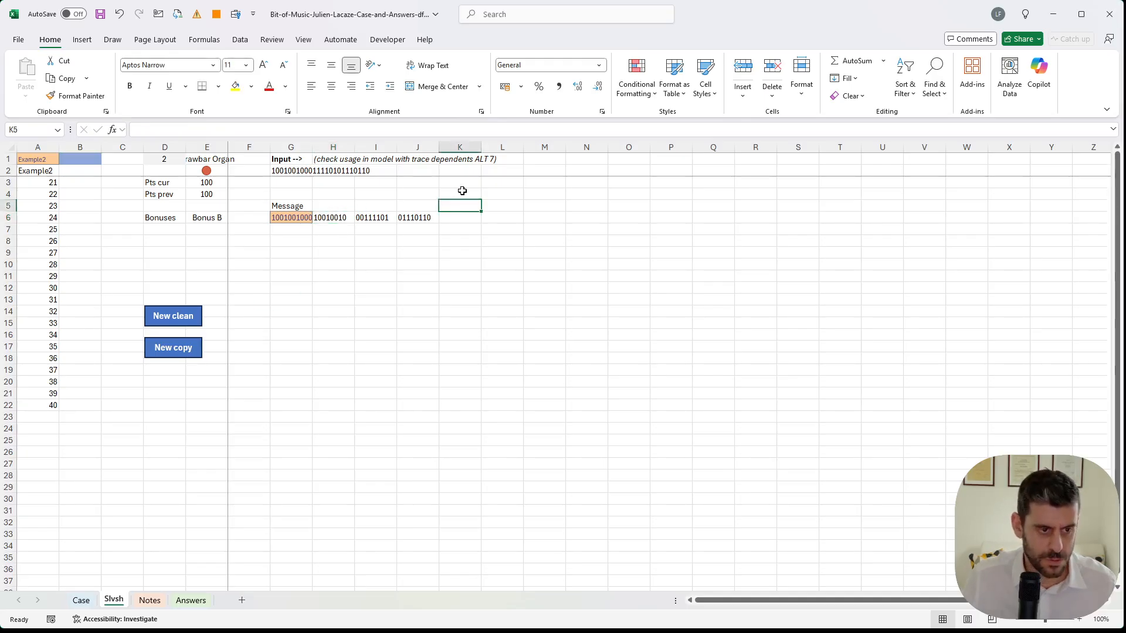
key(Left)
key(Left)
key(Left)
click(82, 600)
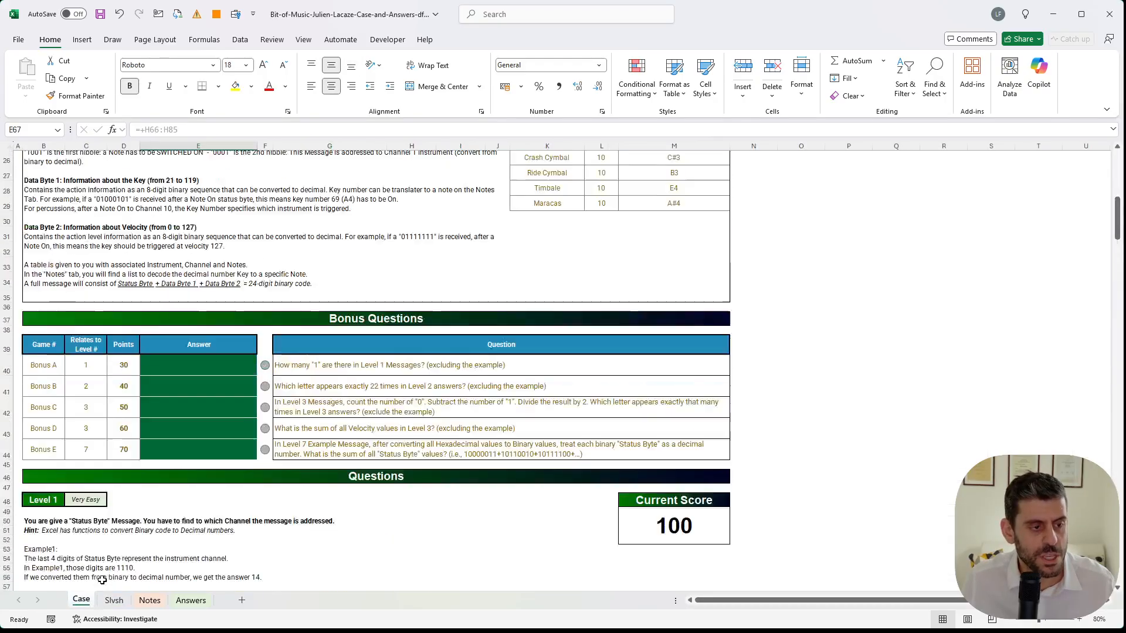
scroll(91, 411, up, 6)
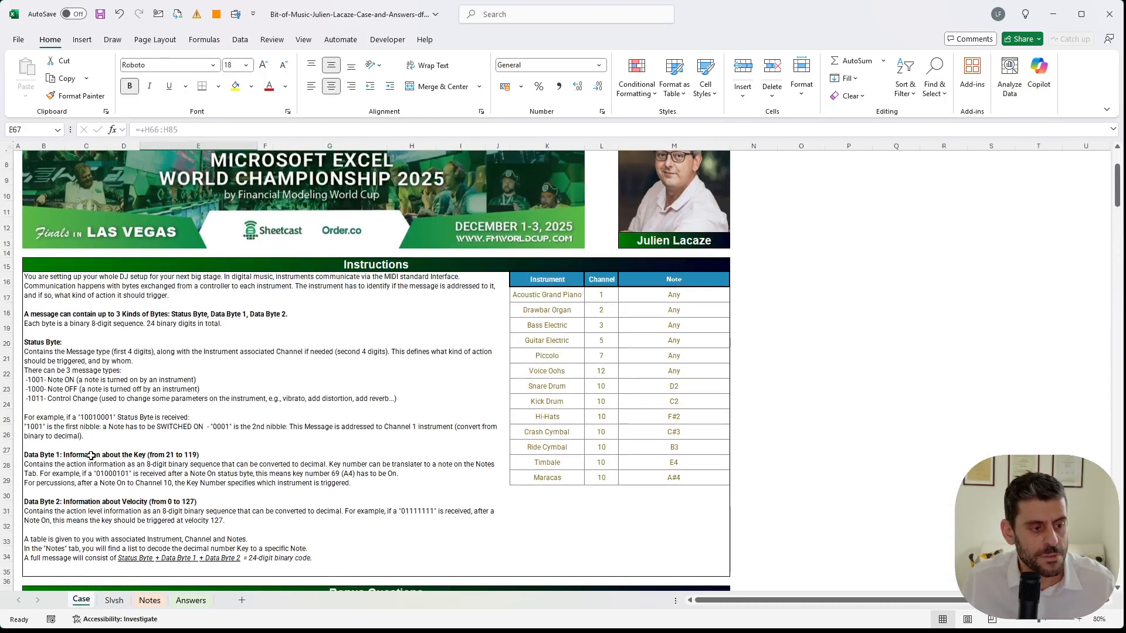
- On the Slvsh sheet, label the three extracted bytes in H5:J5 as Status byte, DB 1 and DB 2
click(112, 601)
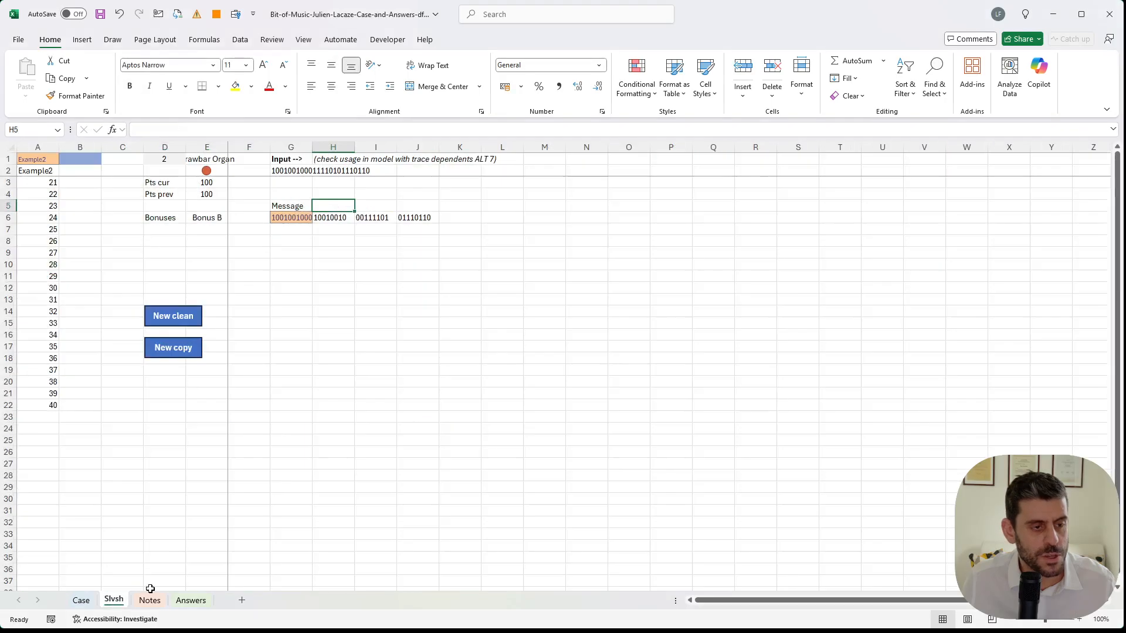
text(St)
text(atus byte)
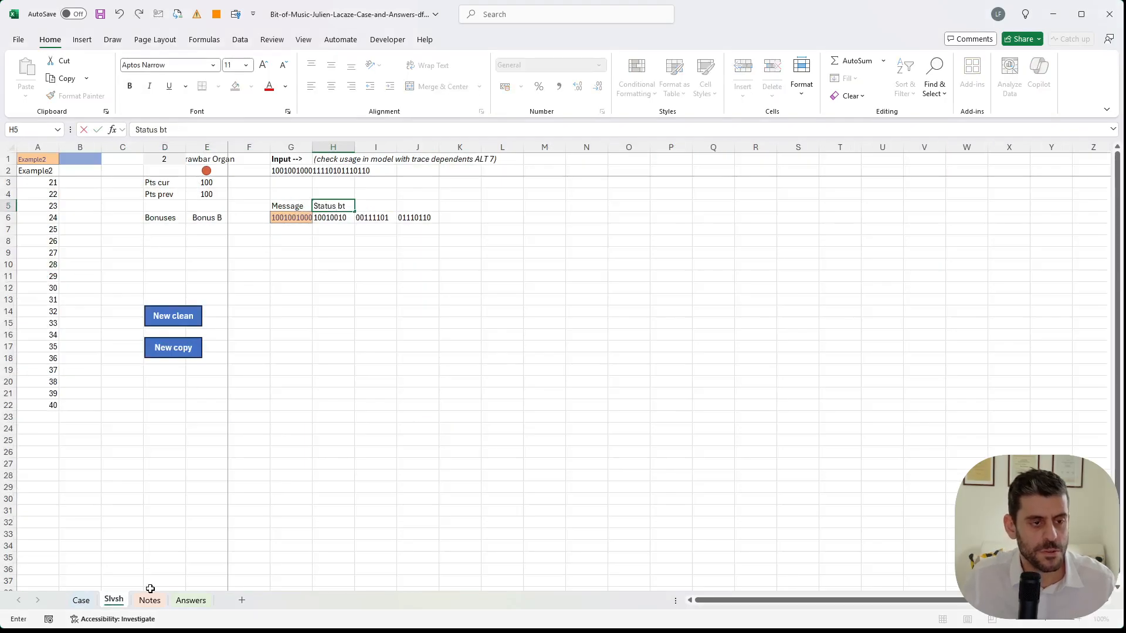
key(Tab)
text(DB 1)
key(Tab)
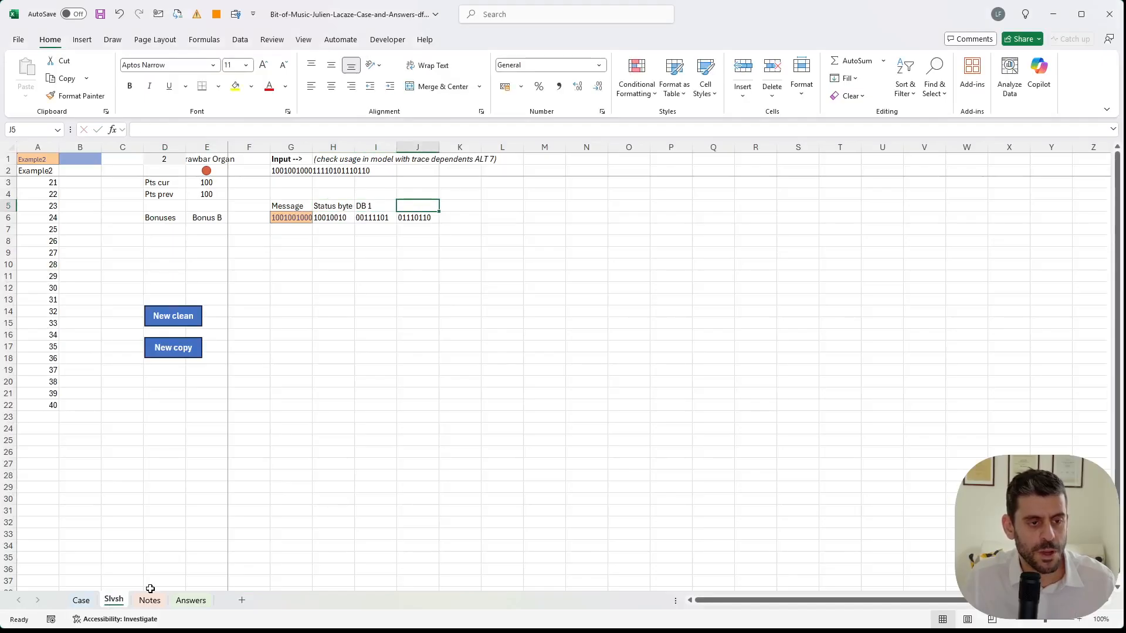
text(DB 2)
key(Return)
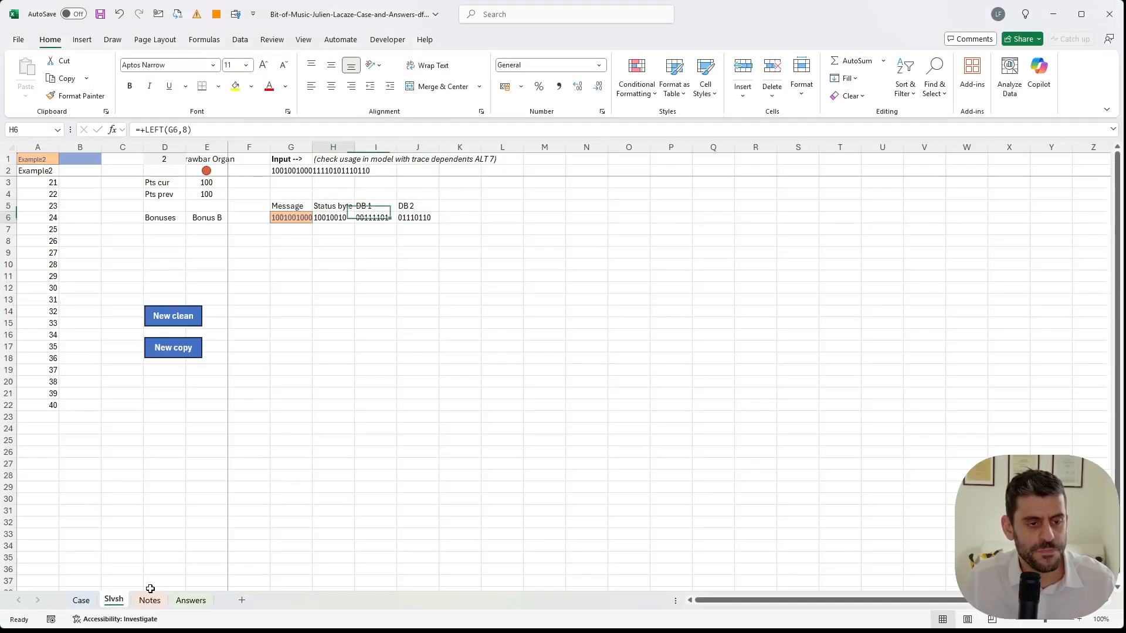
- Add the column label Instr in K5, beside DB 2
key(Right)
key(Right)
key(Right)
key(Up)
text(tr)
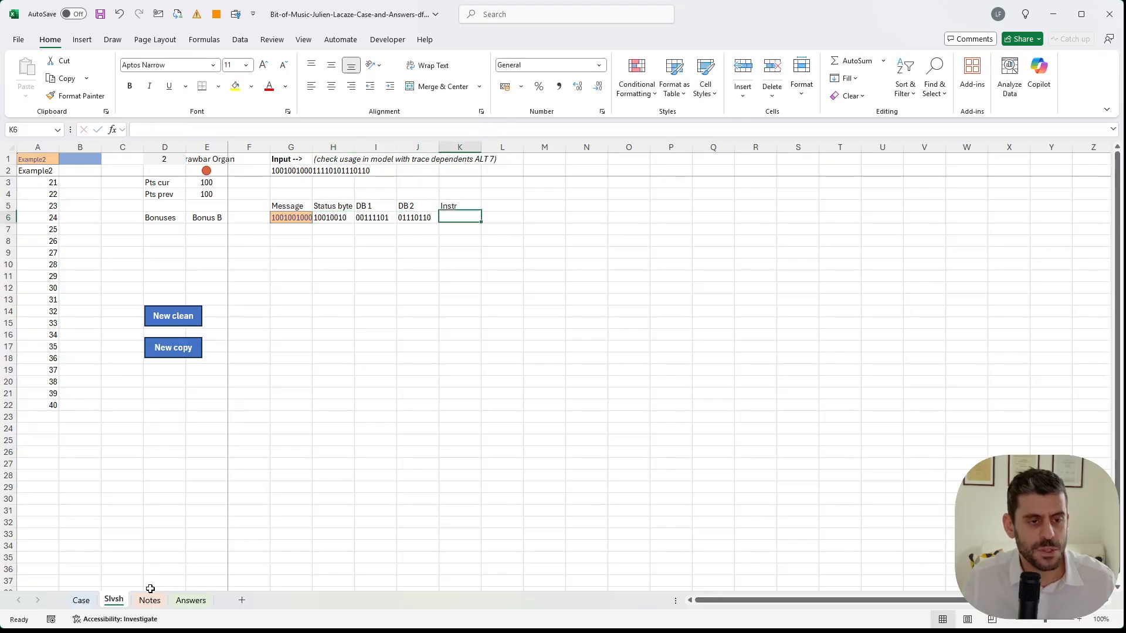
key(Return)
- In K6, extract the last four digits of the status byte with RIGHT(H6,4)
text(+my.stackTableHeaderProgr()
key(Escape)
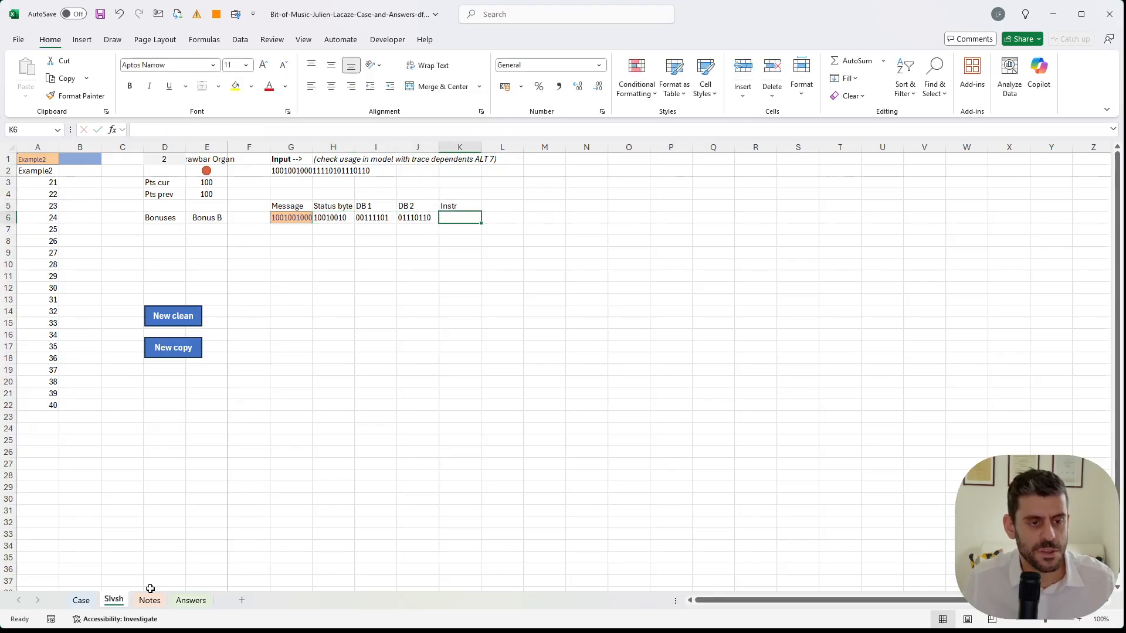
text(+rig)
key(Tab)
key(Left)
key(Left)
key(Left)
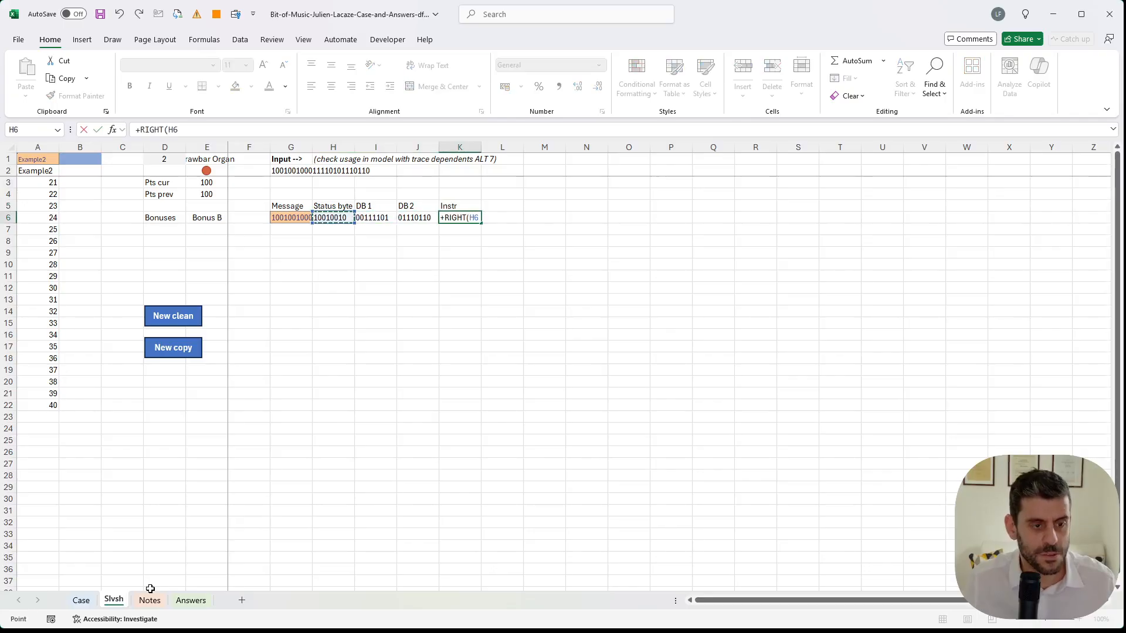
text(,4)
key(ctrl+Return)
- Label L5 as Instr dec and convert the instrument digits to decimal in L6 with BIN2DEC(K6)
key(Right)
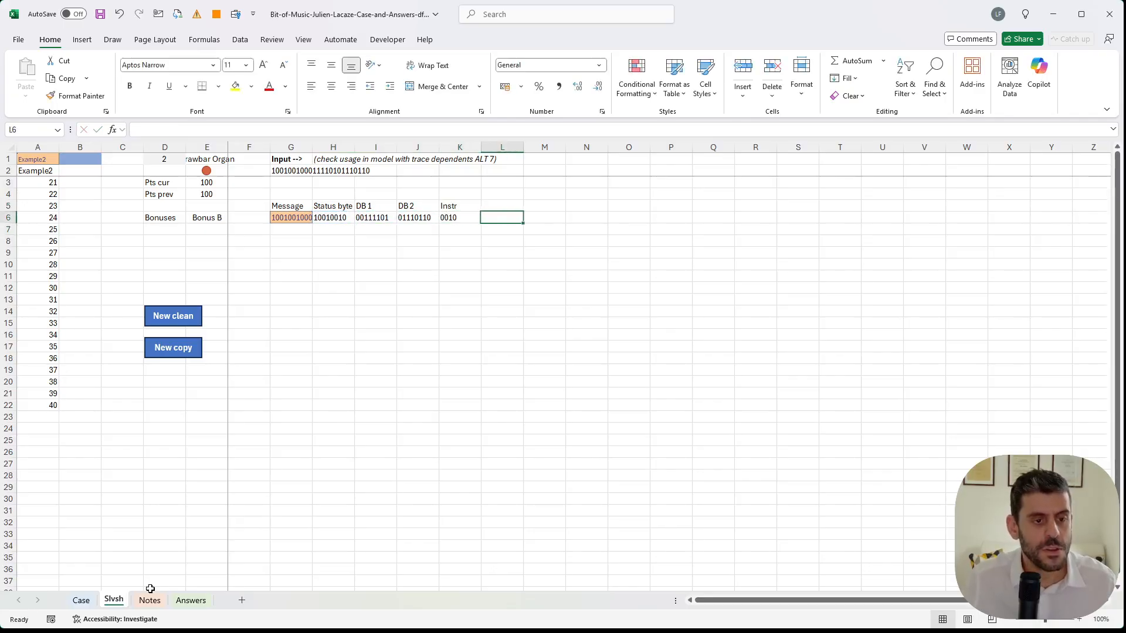
key(Up)
text(In)
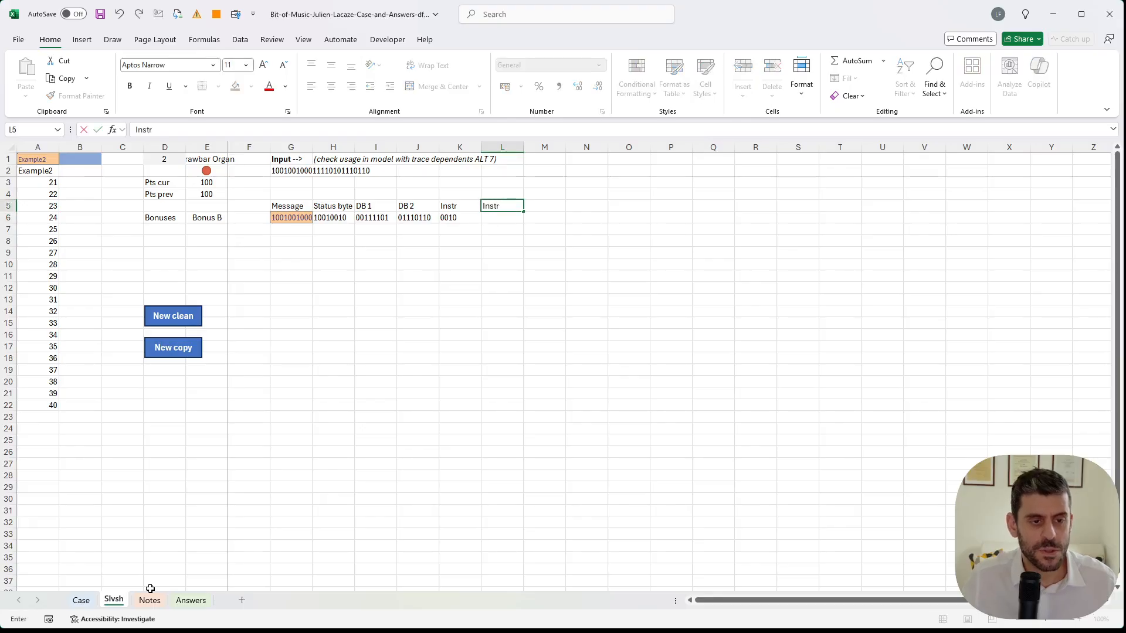
text(str dec)
key(Return)
text(+b)
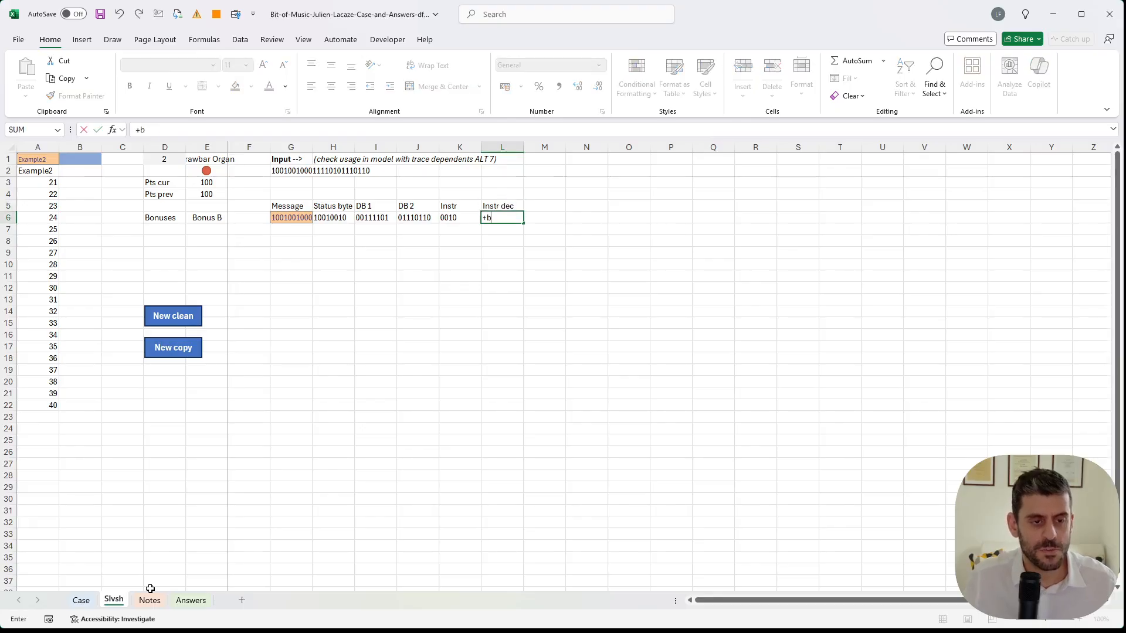
text(in)
key(Tab)
key(Left)
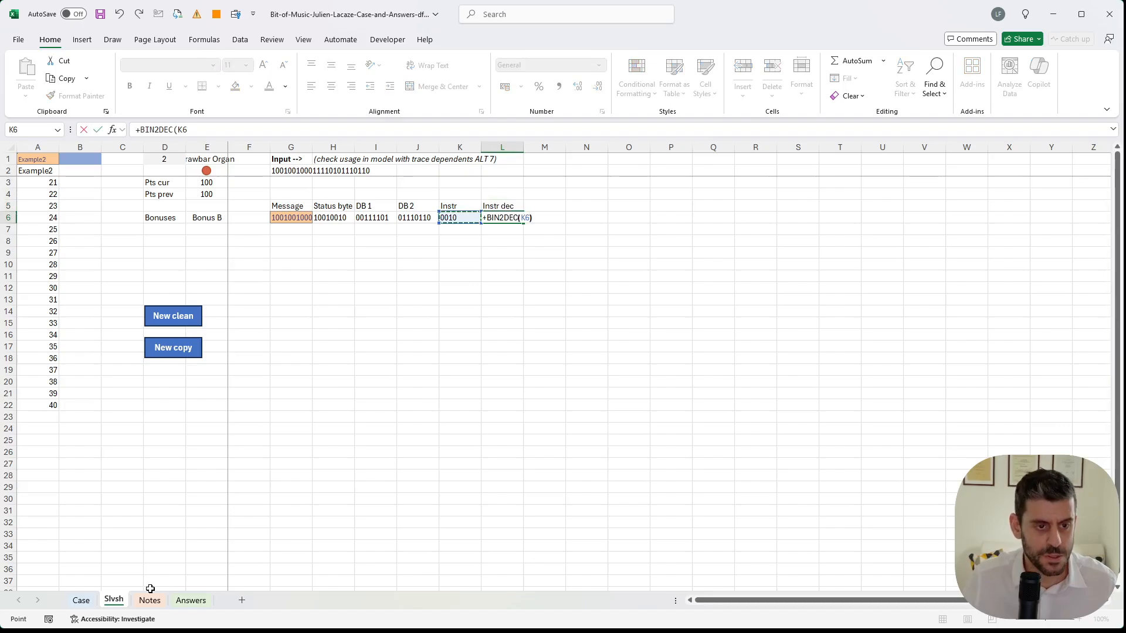
key(Return)
- On the Case sheet, name the instrument list K17:K29 in the Instructions table as instruments
click(78, 601)
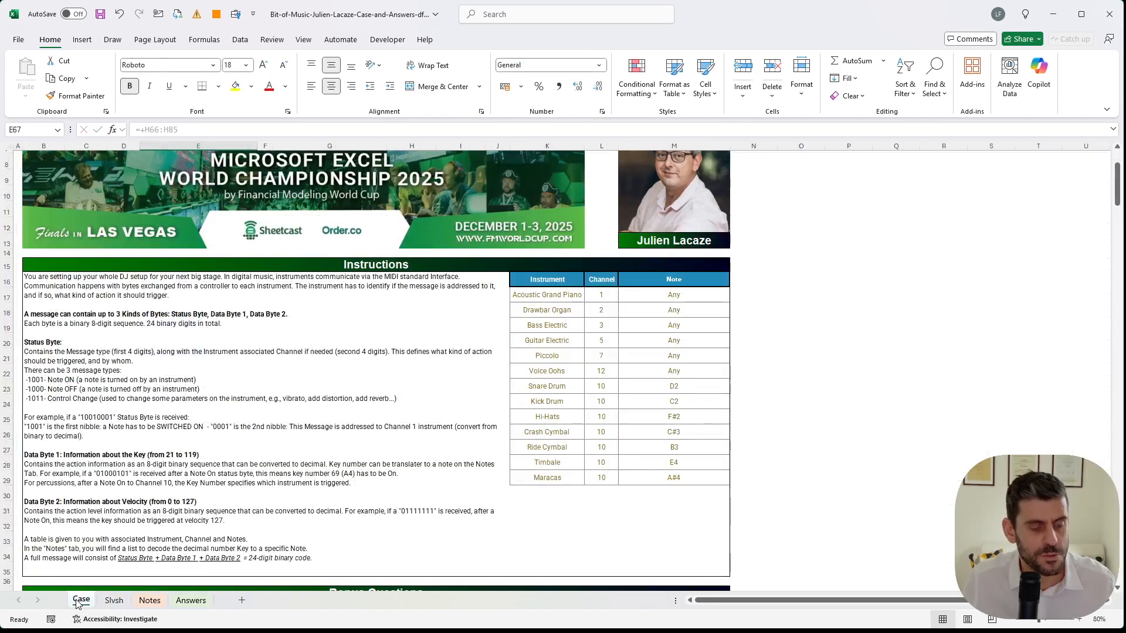
scroll(149, 540, down, 20)
scroll(149, 540, up, 3)
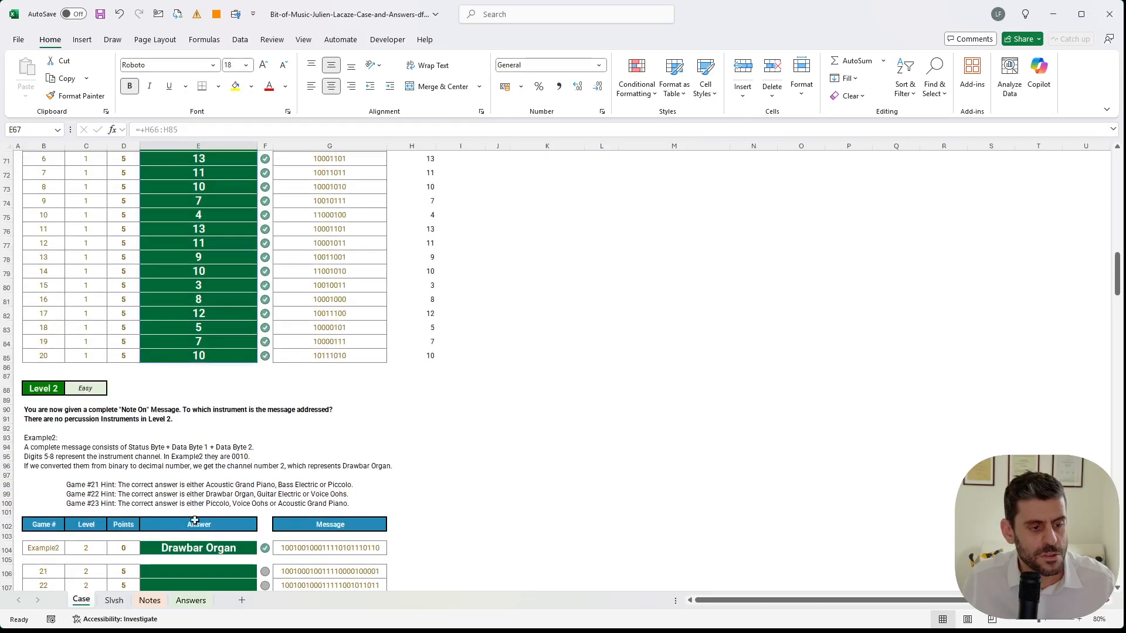
scroll(233, 502, up, 20)
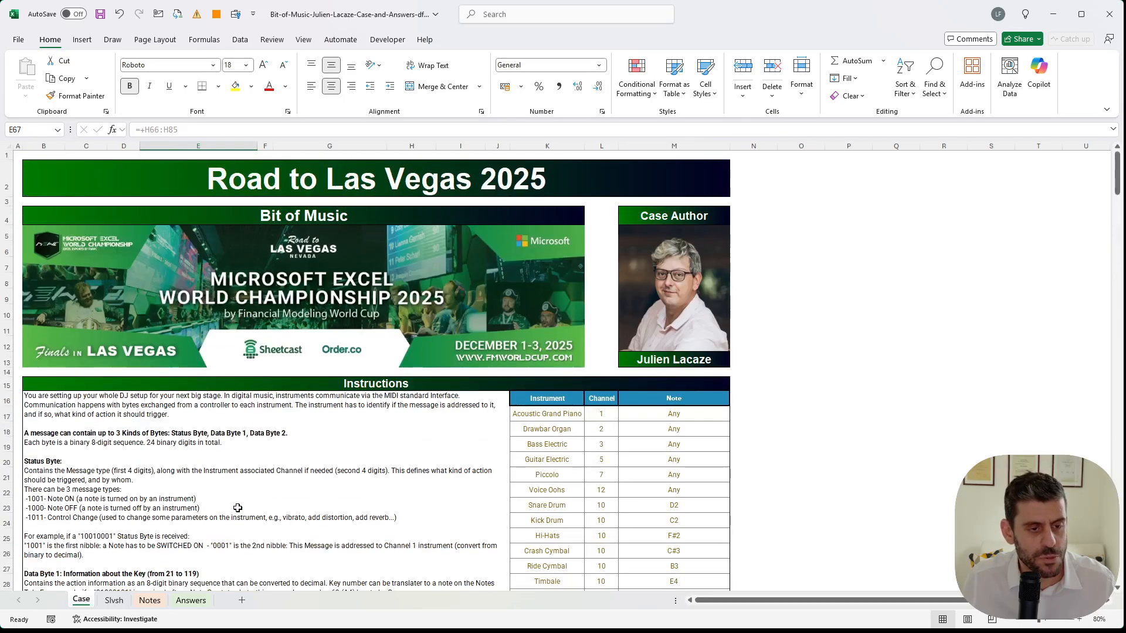
scroll(238, 507, down, 1)
scroll(237, 508, down, 2)
drag(560, 279, 536, 459)
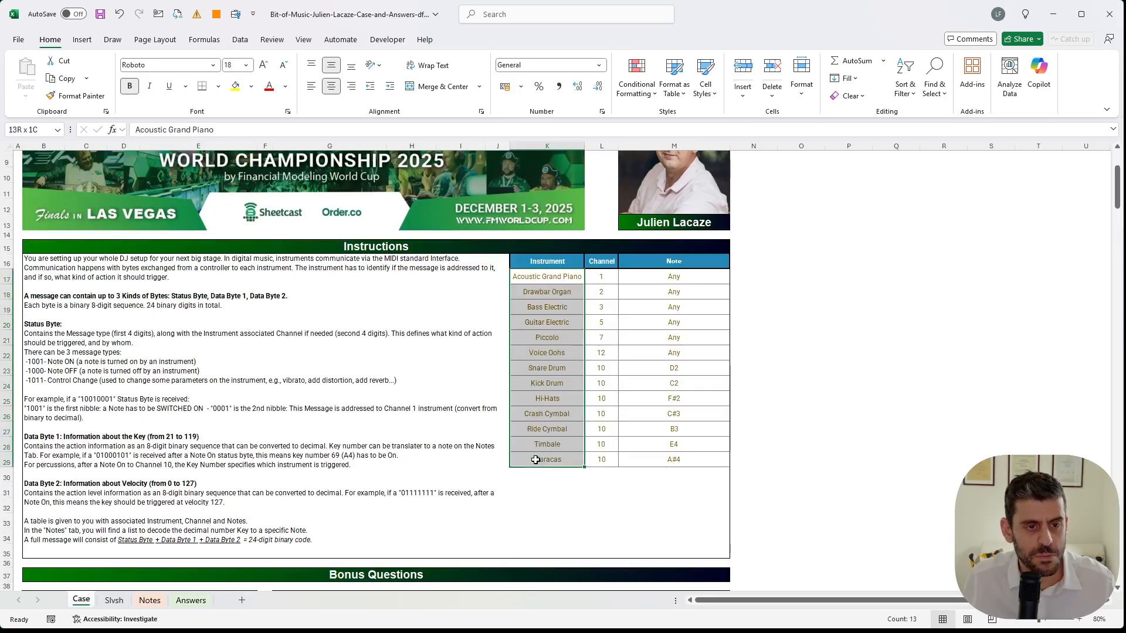
click(36, 130)
text(ins)
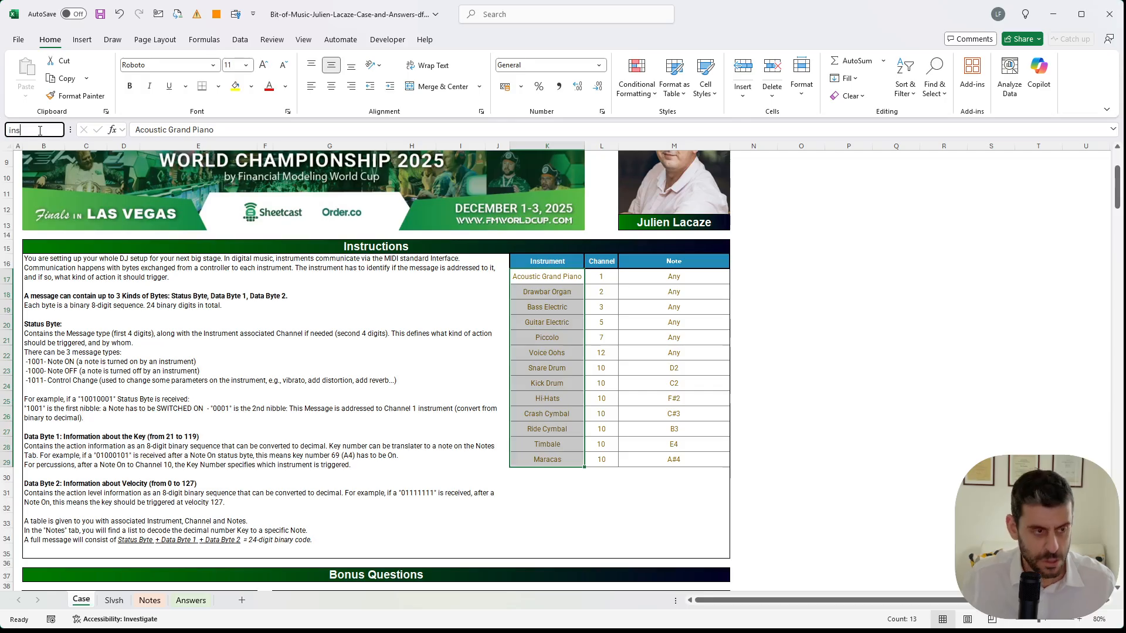
text(truments)
key(Return)
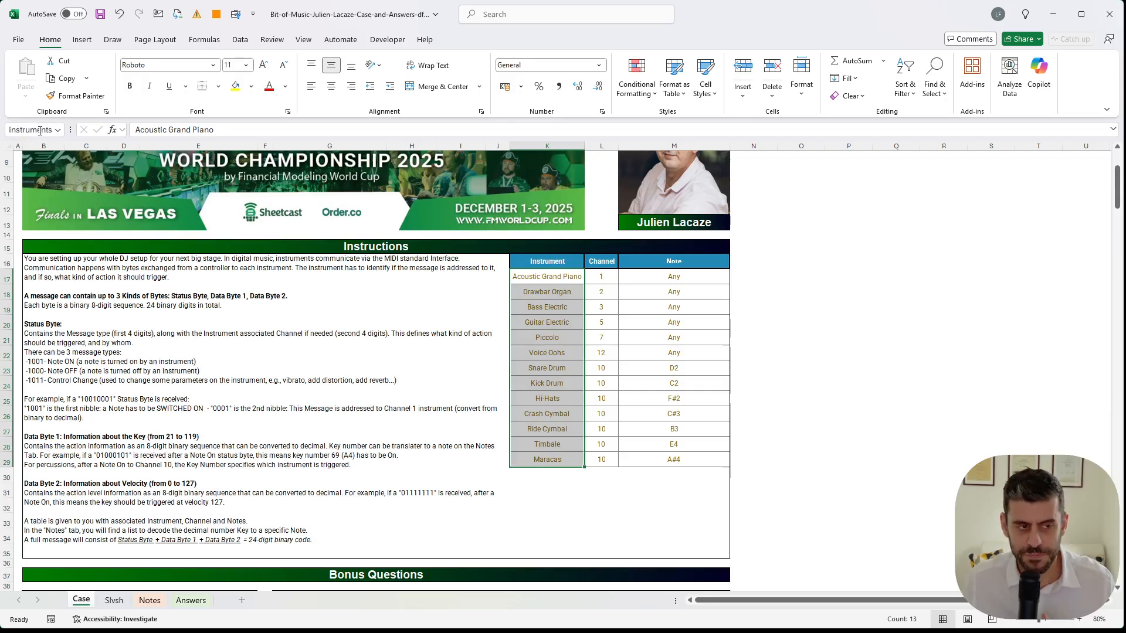
- Name the channel numbers L17:L29 in the same table as channels
click(600, 275)
key(ctrl+shift+Down)
click(37, 131)
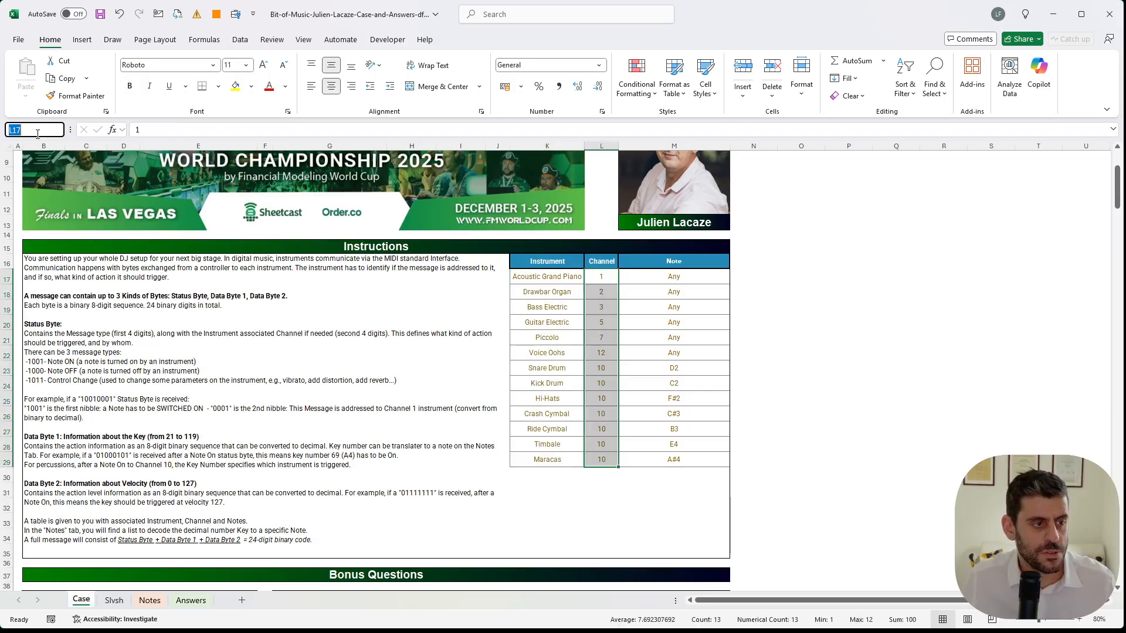
text(channel)
key(Return)
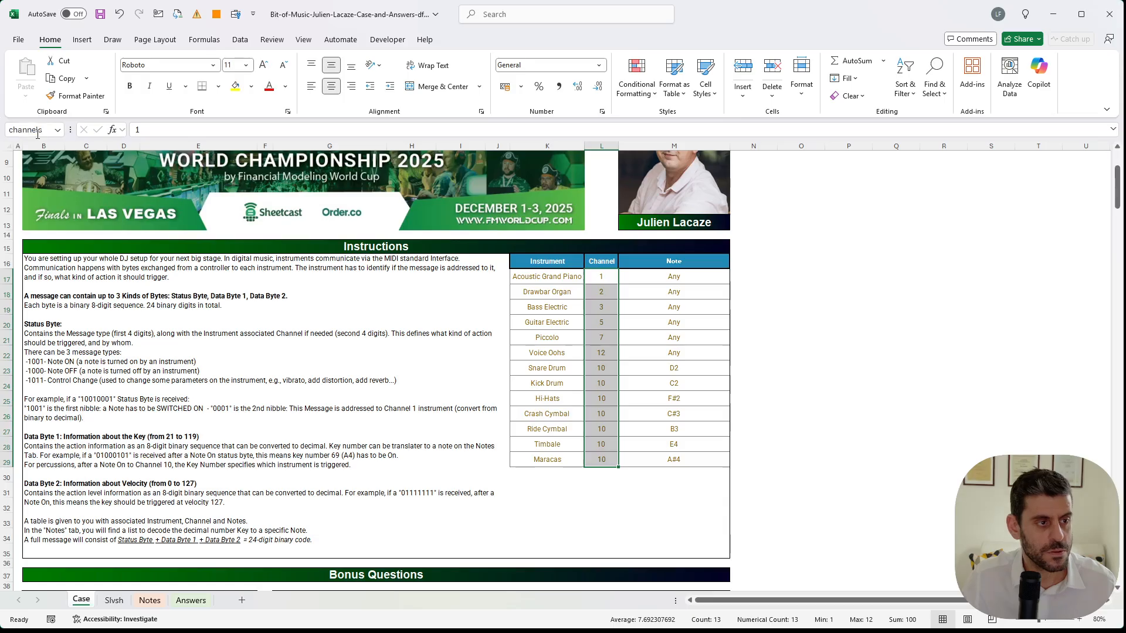
- Name the note values M17:M29 beside the channels as noteInstr
key(Right)
key(ctrl+shift+Down)
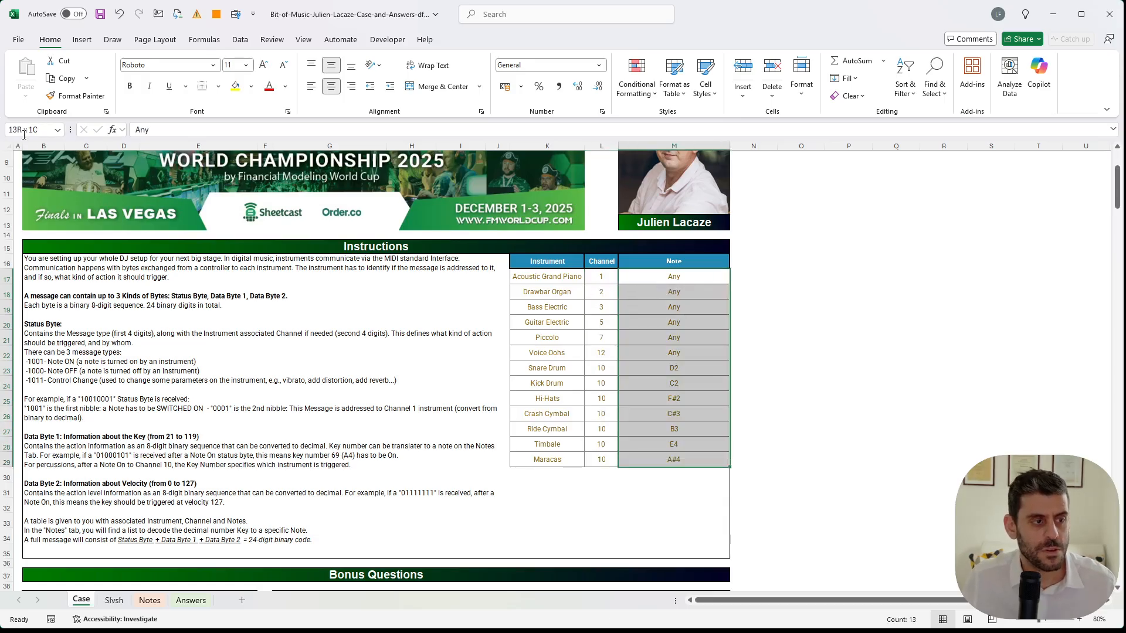
click(25, 130)
text(not)
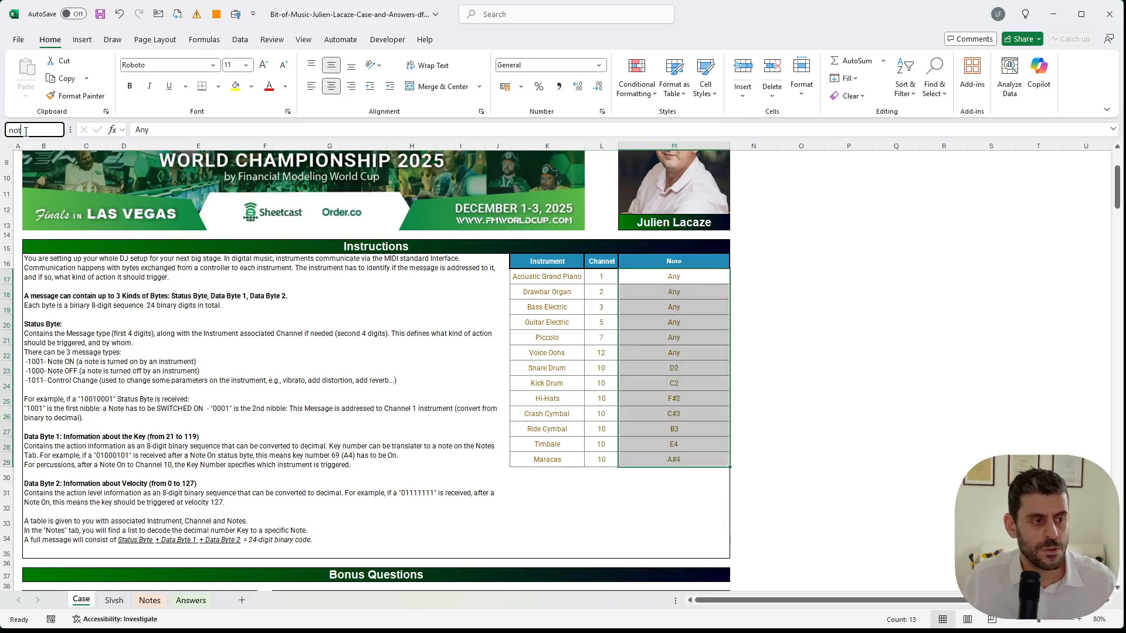
text(eInstr)
key(Return)
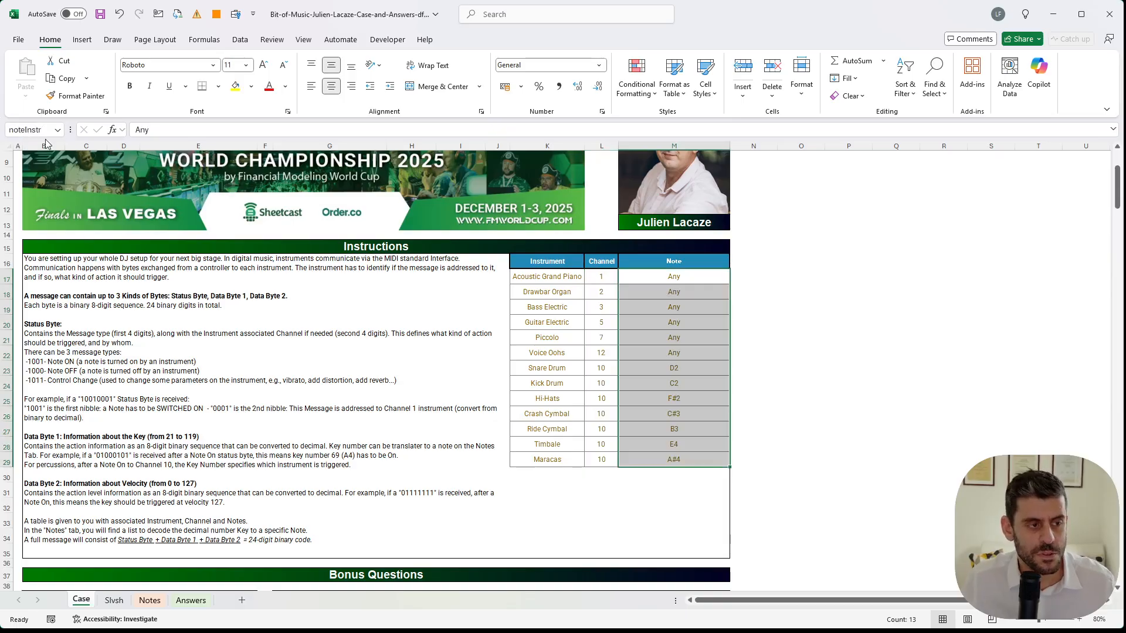
- On the Slvsh sheet, label M5 as Instr and look up the instrument name in M6 with XLOOKUP(L6,channels,instruments)
click(113, 599)
click(545, 209)
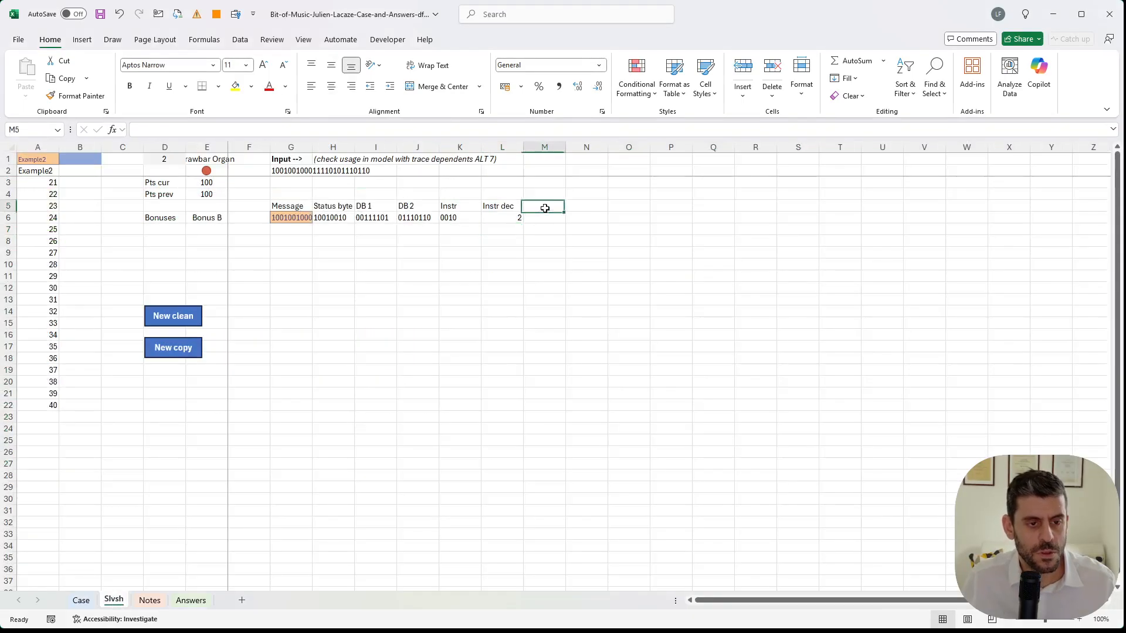
text(Instr)
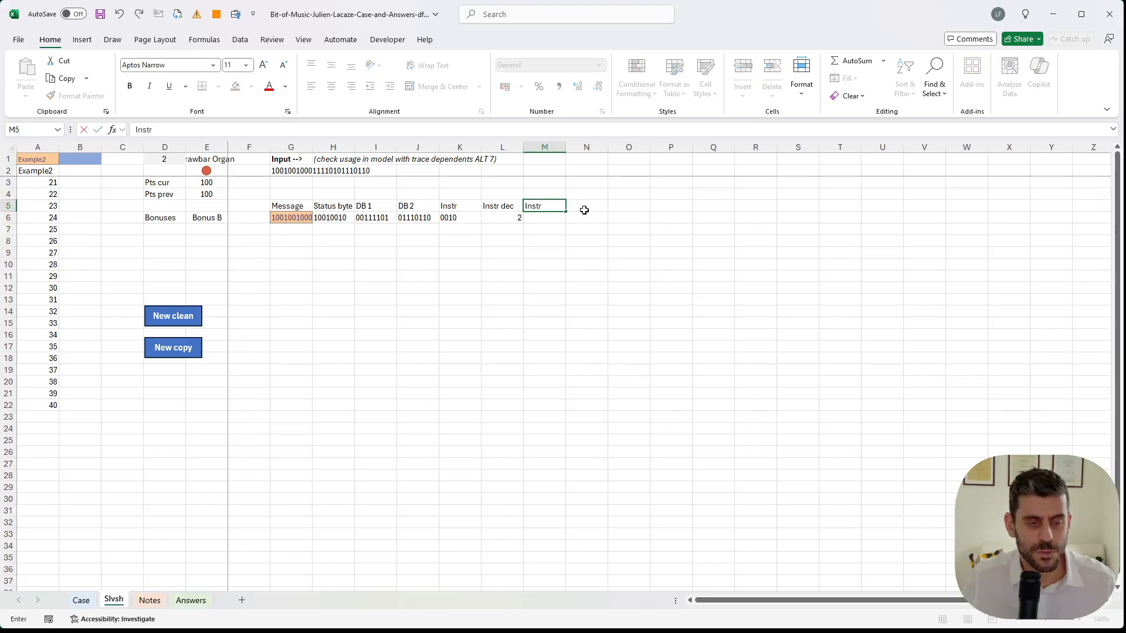
key(Return)
text(+XLOOKUP()
key(Left)
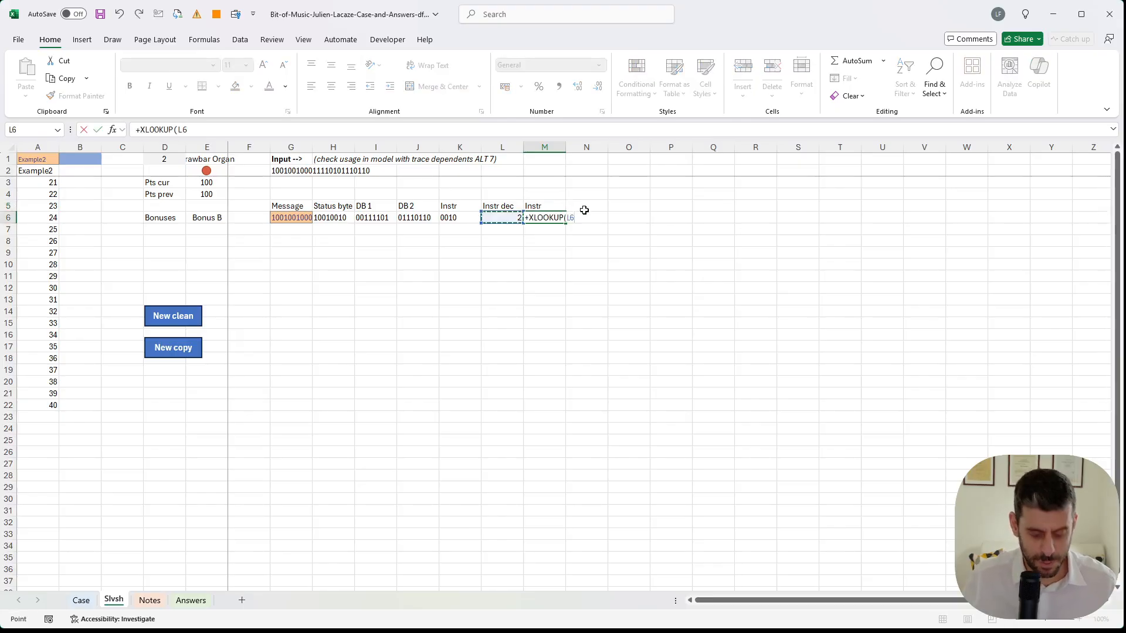
text(,)
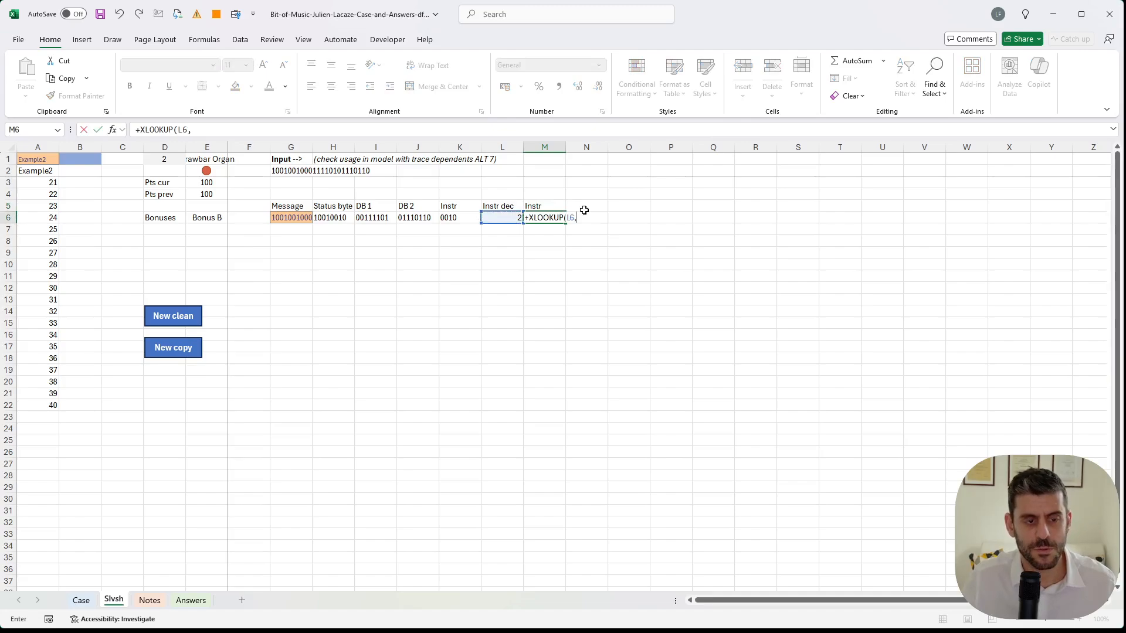
text(channels,)
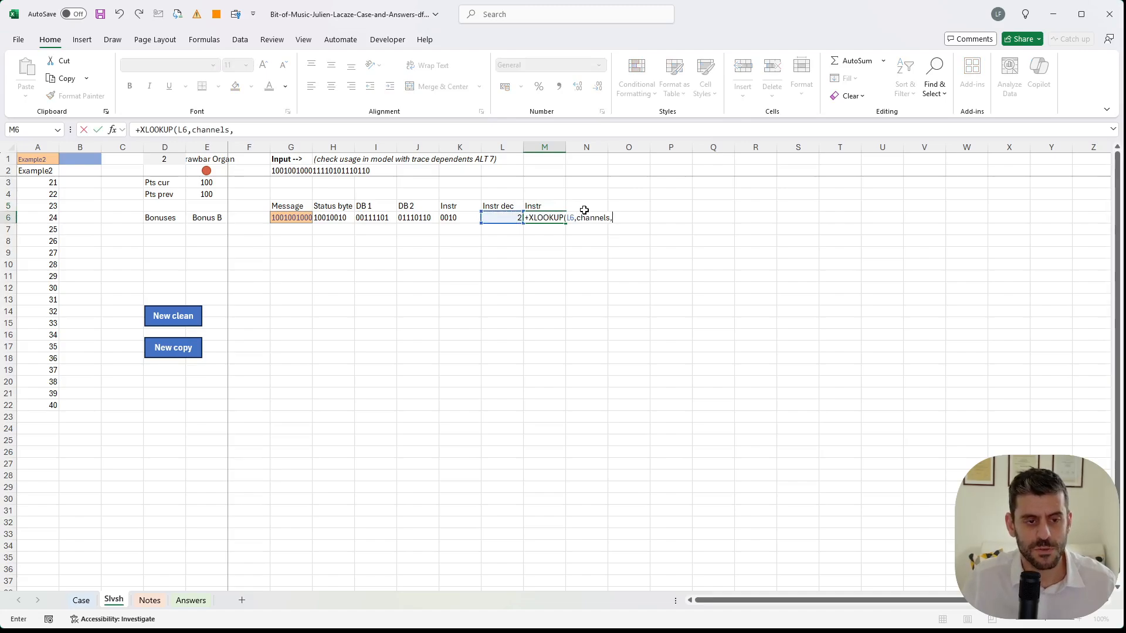
text(instruments))
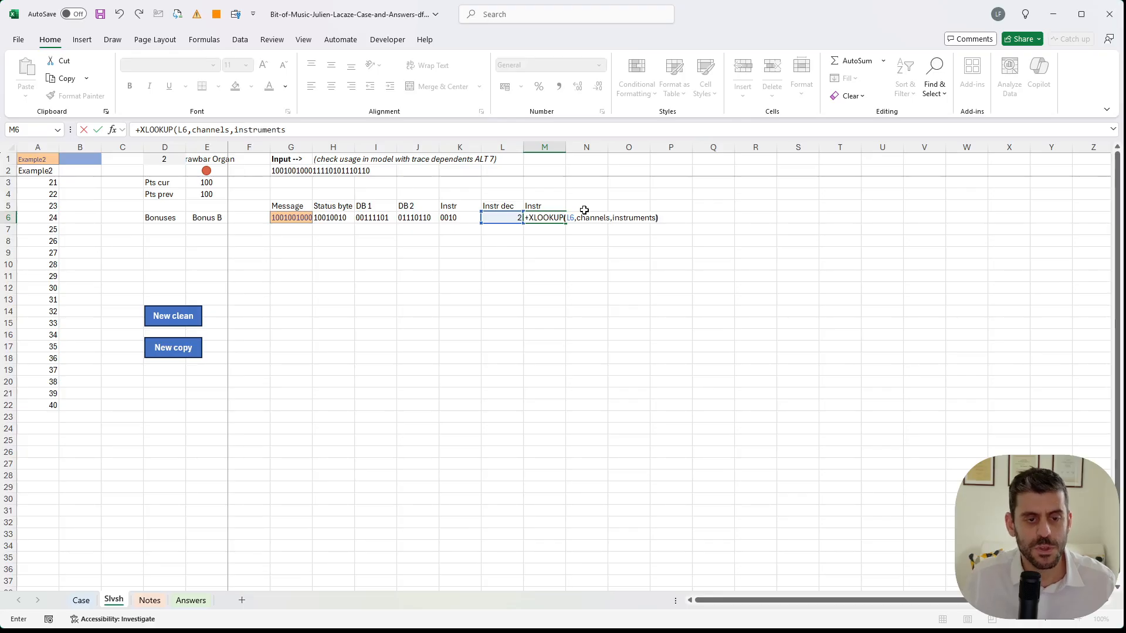
key(Return)
- Link the answer cell B1 to the instrument name in M6
click(87, 163)
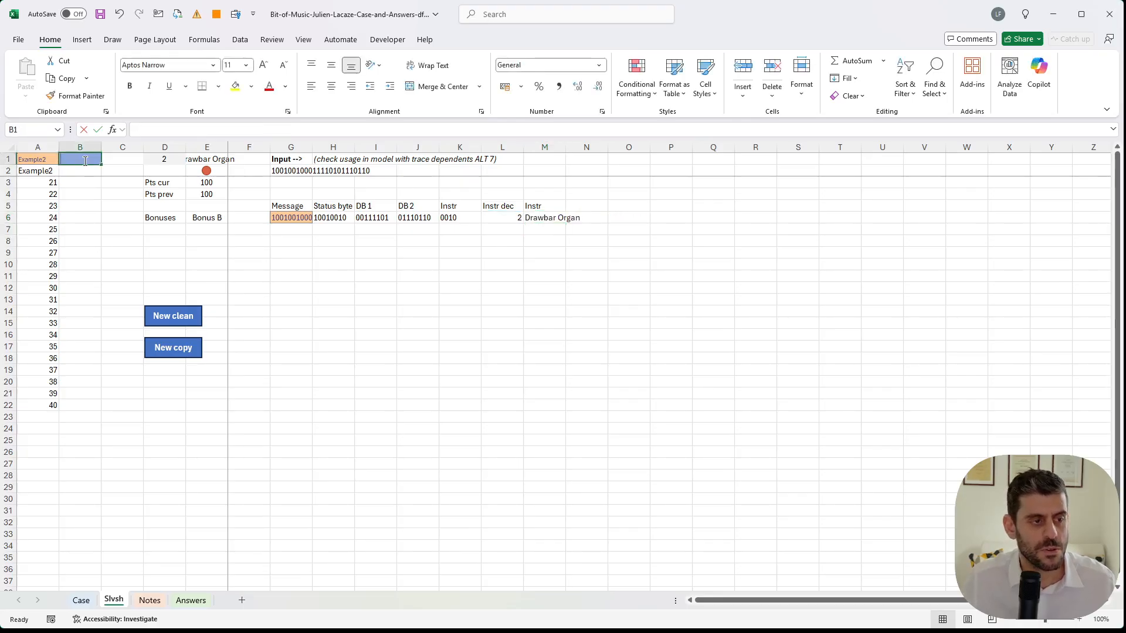
text(+)
click(531, 217)
key(Return)
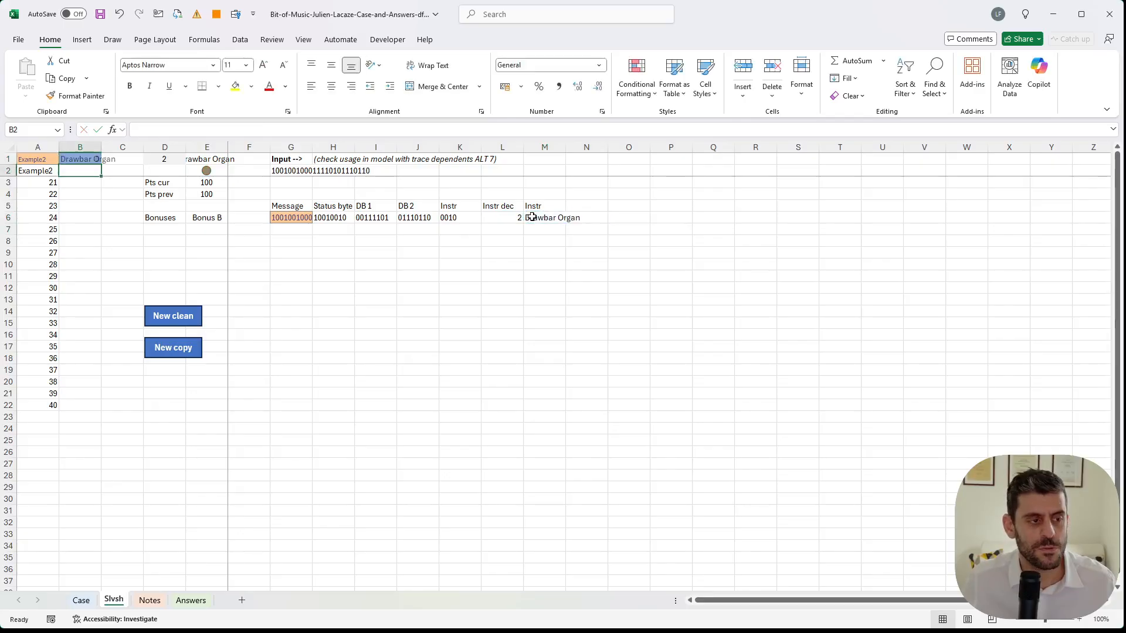
- Fill the answers for all games with a what-if data table over A1:B22, using A1 as the column input cell
key(Up)
key(Left)
key(ctrl+a)
key(alt)
key(a)
key(w)
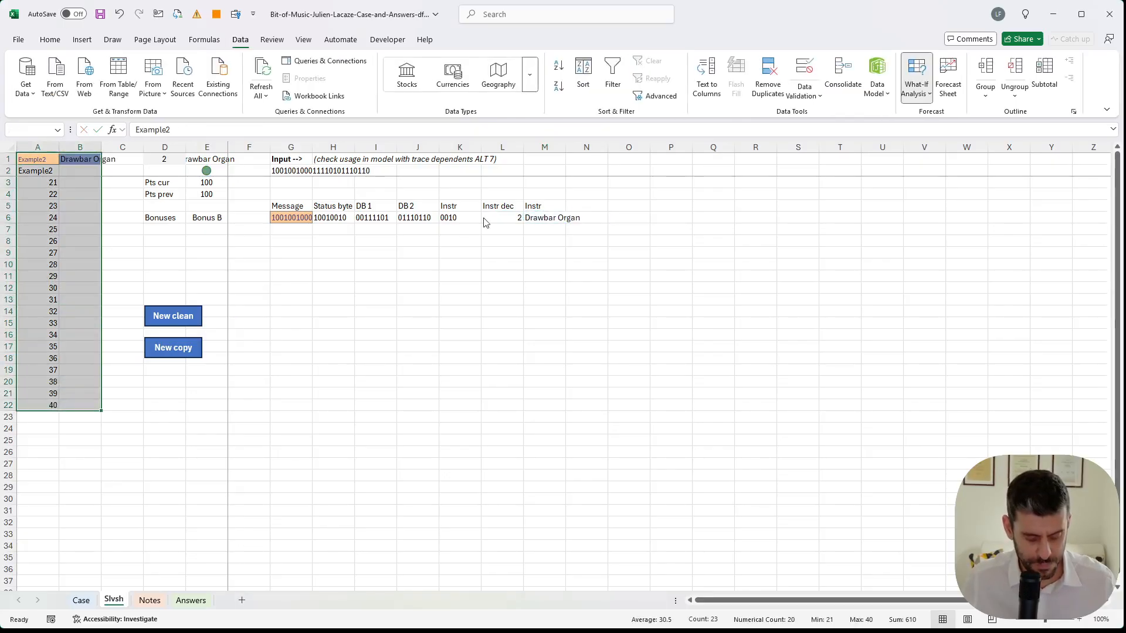
key(t)
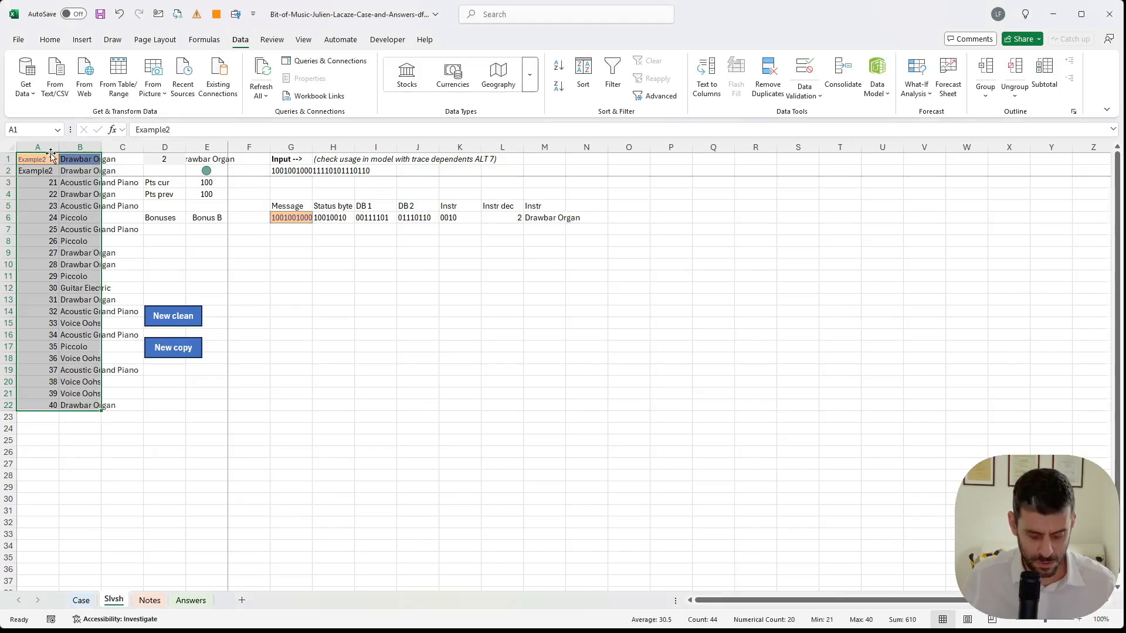
- Set the workbook calculation to automatic except for data tables
key(alt)
key(m)
key(x)
key(e)
- Copy the answers for games 21 to 40 from B3:B22 into the Level 2 answer cells from E106 on the Case sheet, as values
key(Right)
key(Down)
key(Down)
key(ctrl+shift+Down)
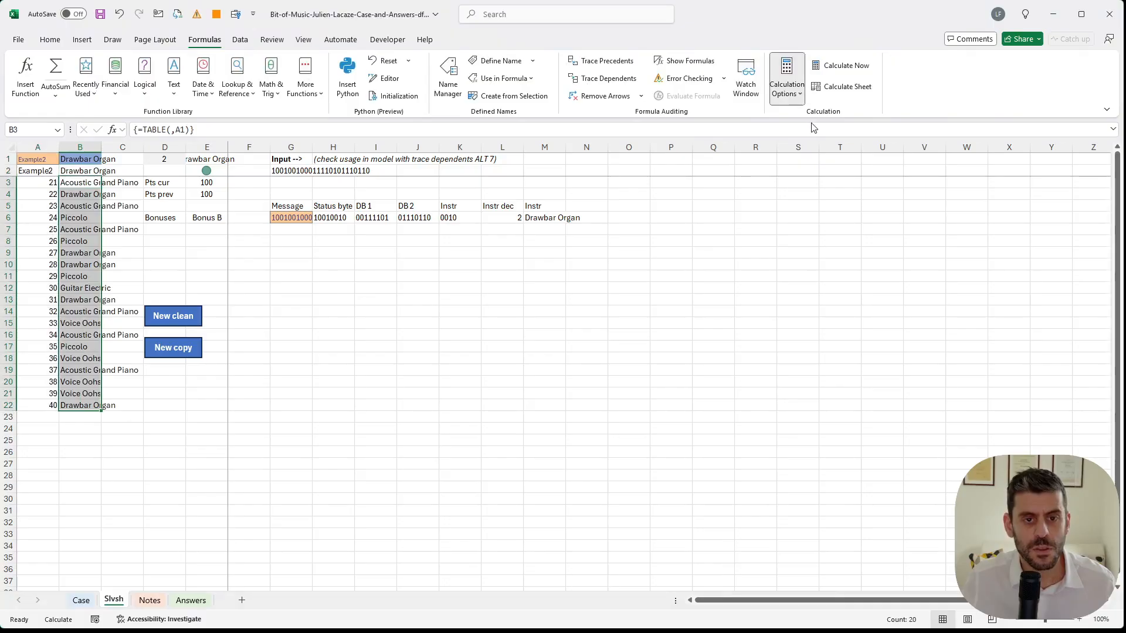
click(346, 335)
drag(76, 186, 71, 407)
key(ctrl+c)
click(81, 601)
scroll(212, 362, down, 20)
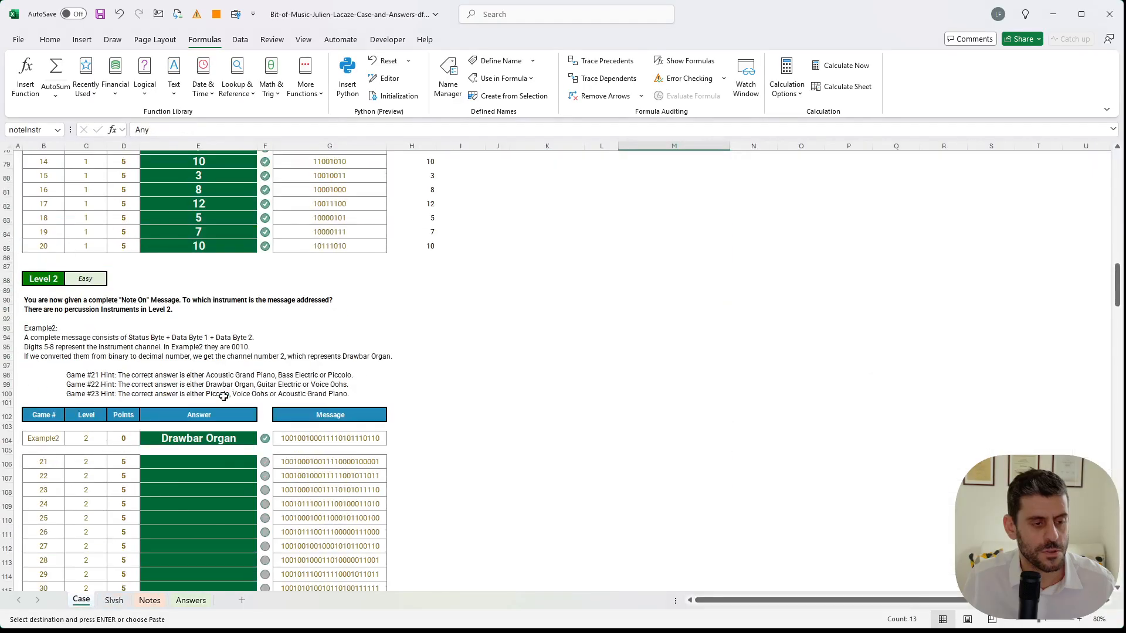
click(214, 415)
key(ctrl+v)
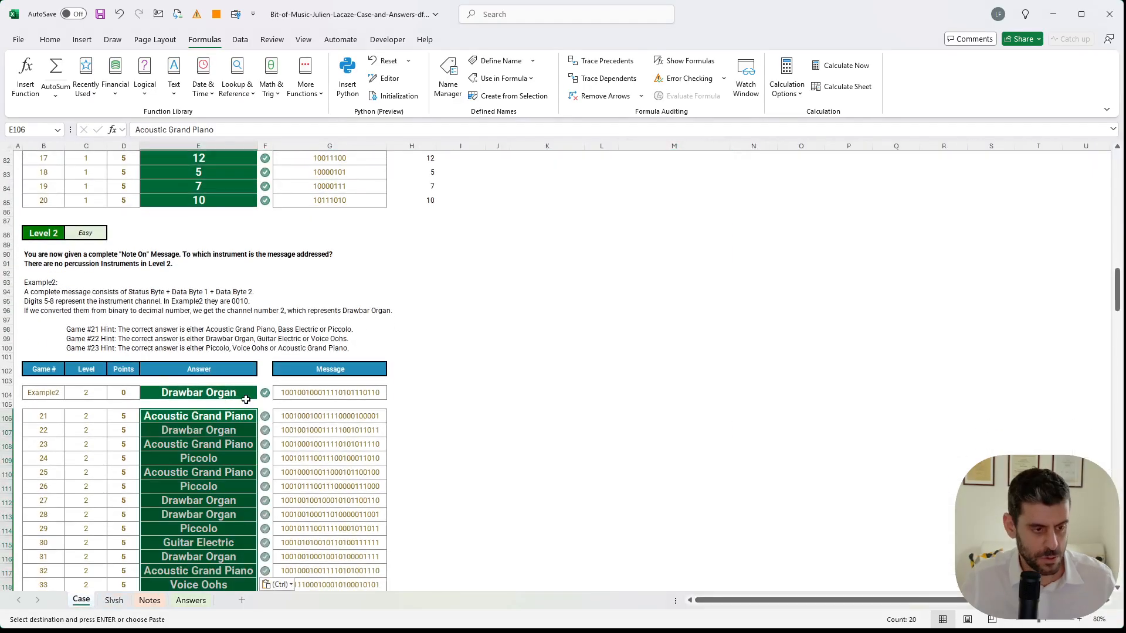
- Read the Level 3 instructions and examine the channel 10 percussion instruments and their notes in the Instructions table
scroll(352, 364, down, 18)
click(528, 307)
key(Escape)
scroll(410, 328, up, 5)
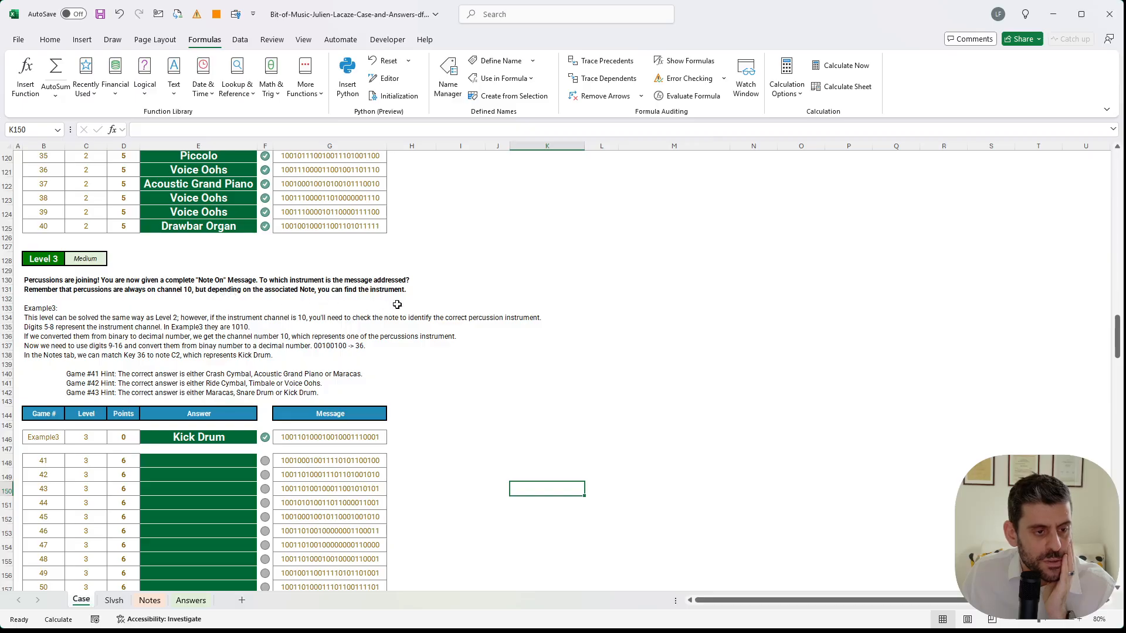
scroll(497, 313, up, 20)
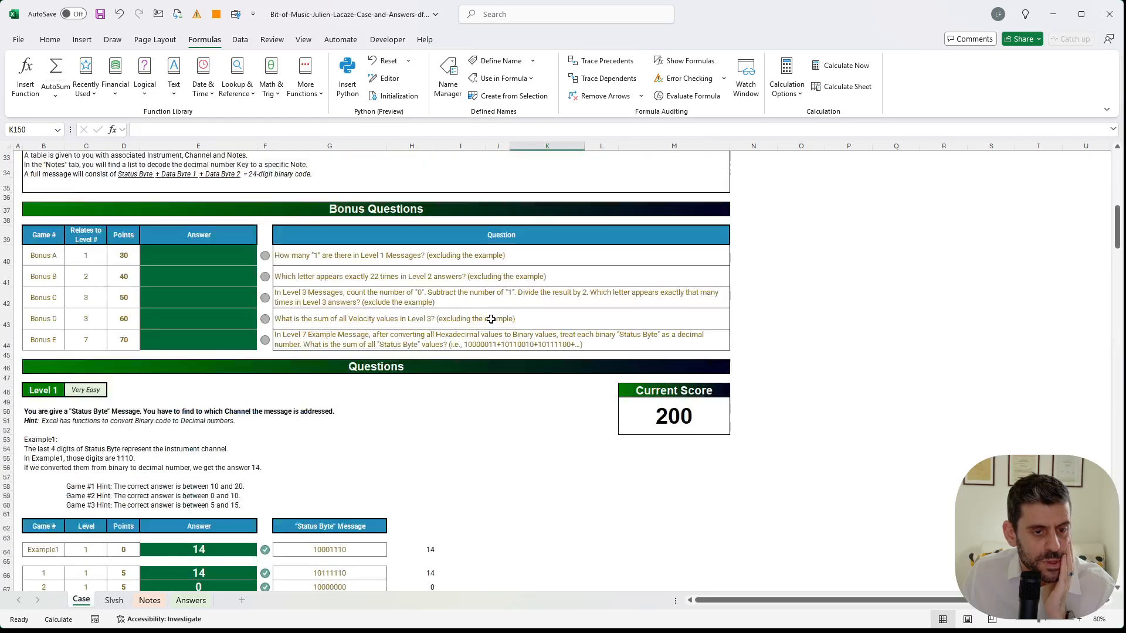
drag(602, 461, 593, 554)
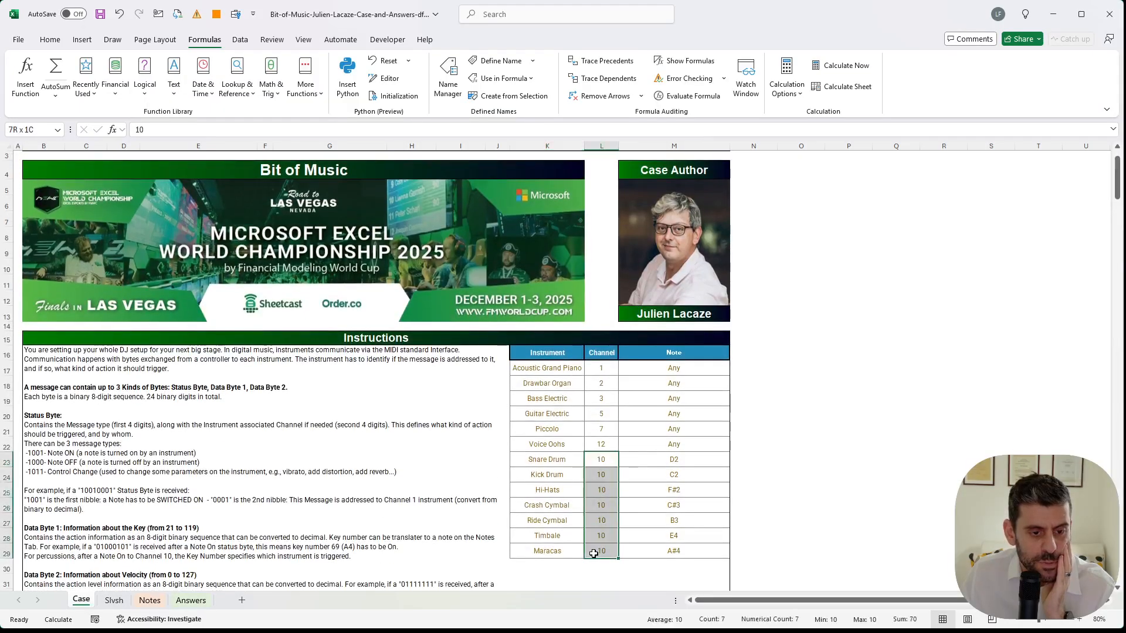
drag(672, 460, 651, 546)
scroll(355, 478, down, 20)
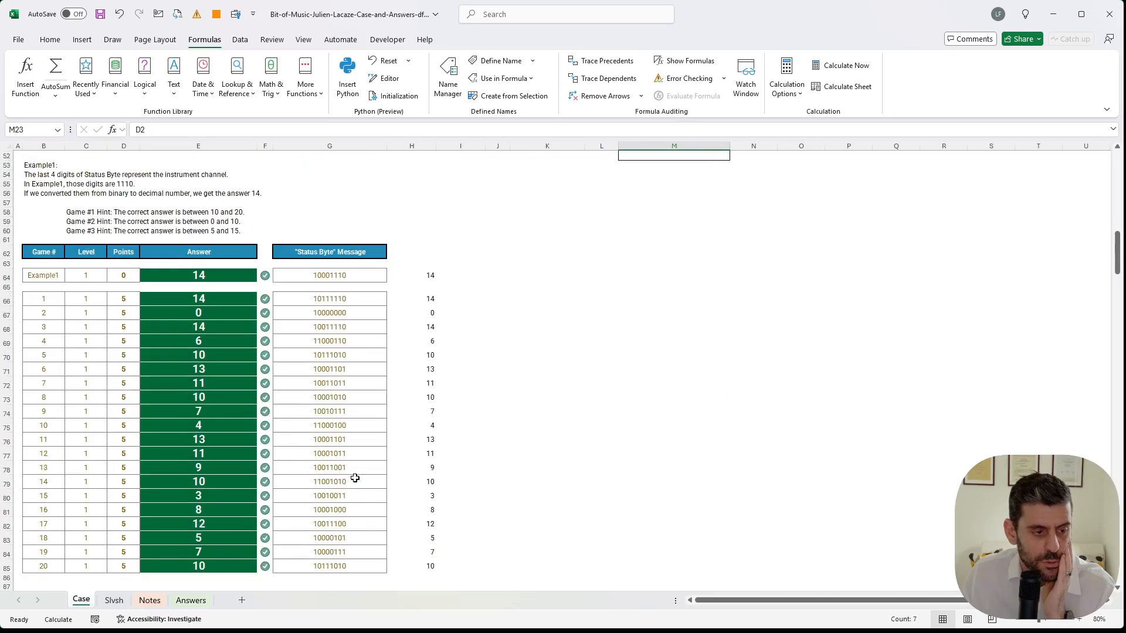
scroll(355, 478, down, 8)
scroll(355, 479, up, 5)
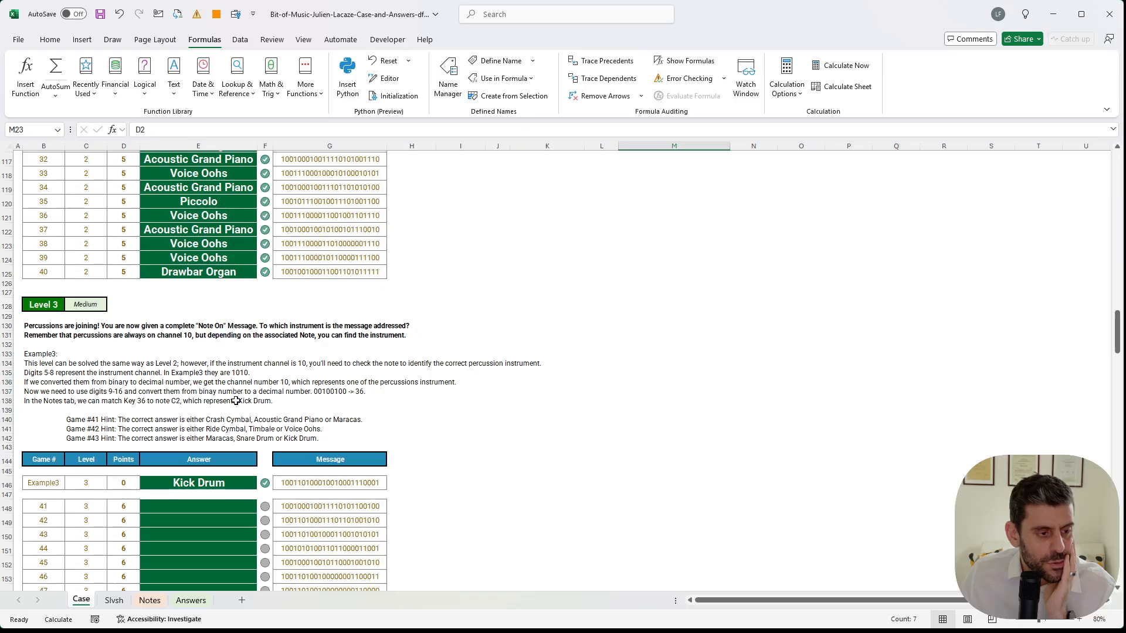
scroll(104, 396, up, 20)
scroll(150, 425, down, 6)
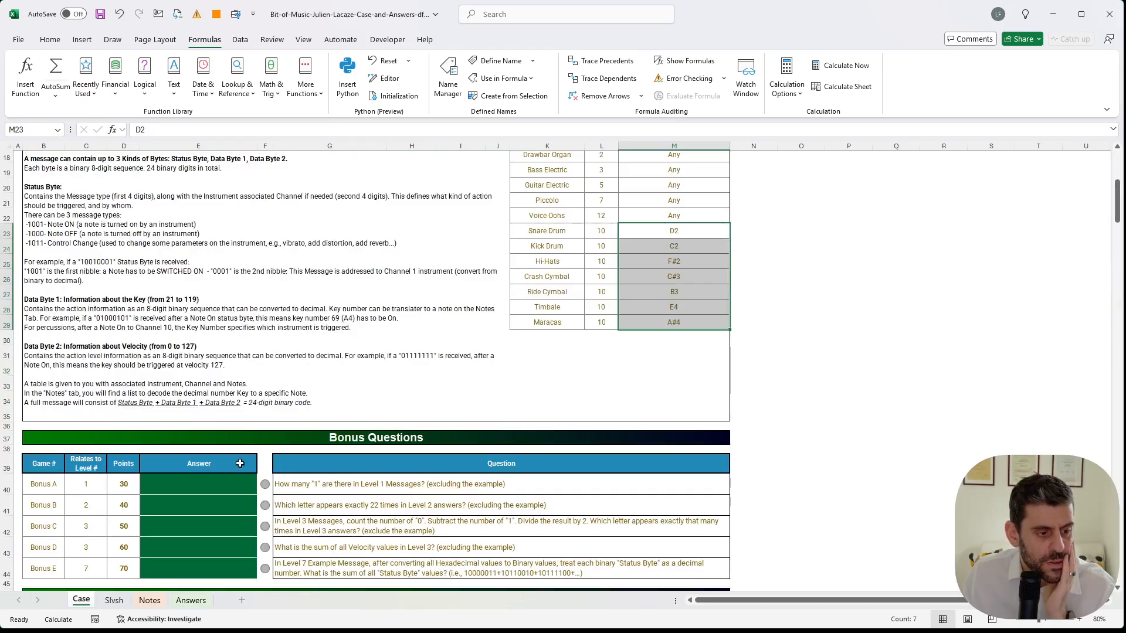
- On the Slvsh sheet, change the example selector in A1 to Example3 to load Level 3
click(113, 600)
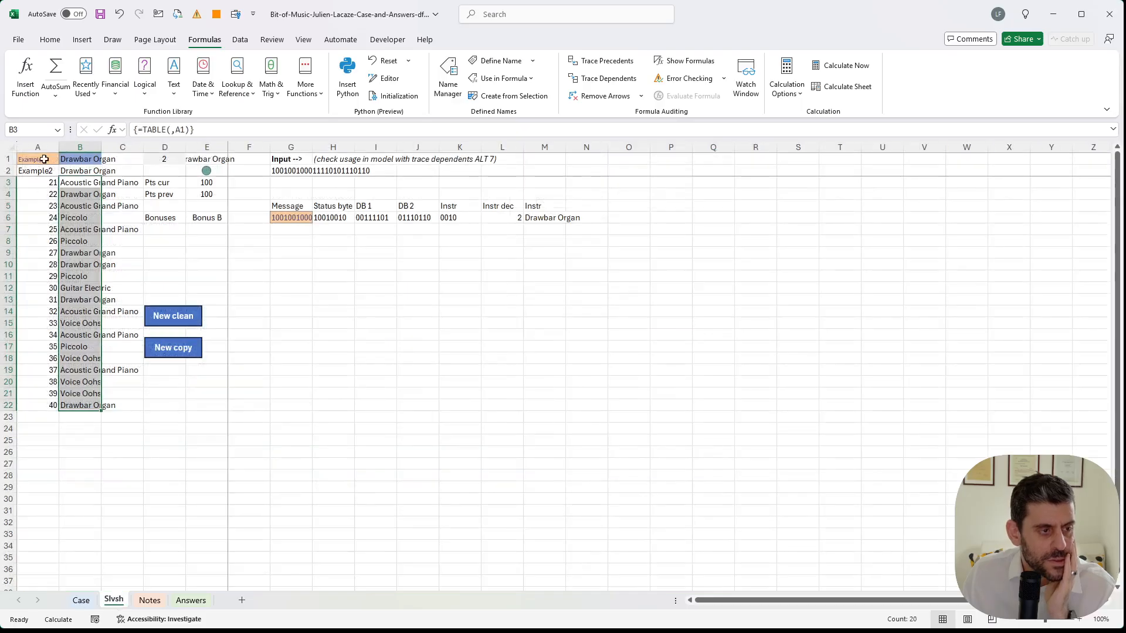
click(387, 437)
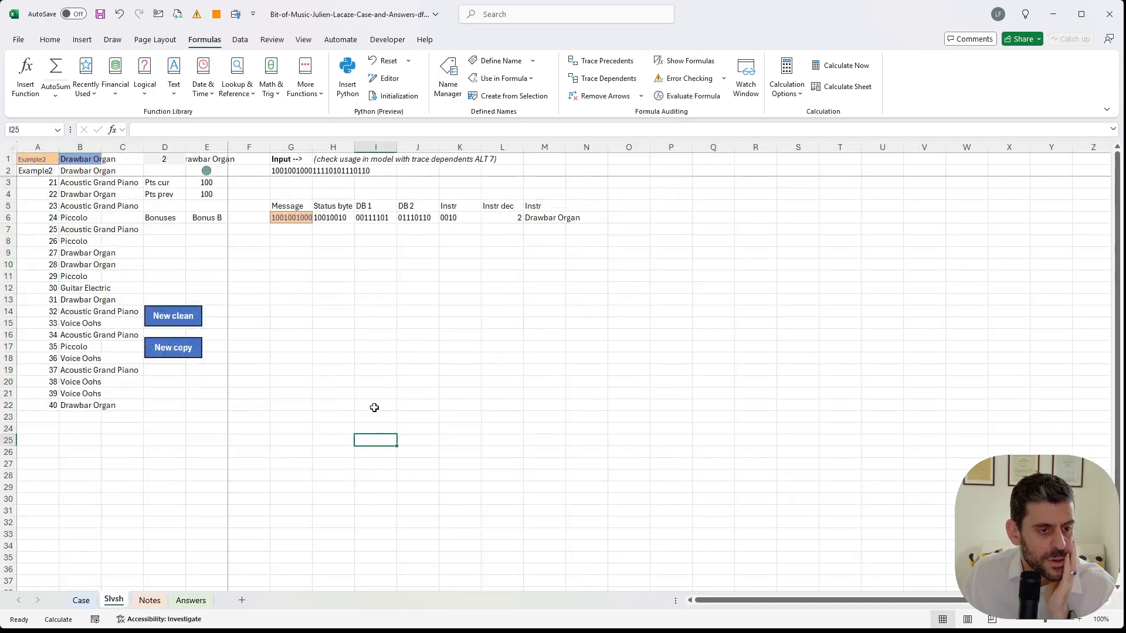
click(23, 159)
key(F2)
key(BackSpace)
text(3)
key(Return)
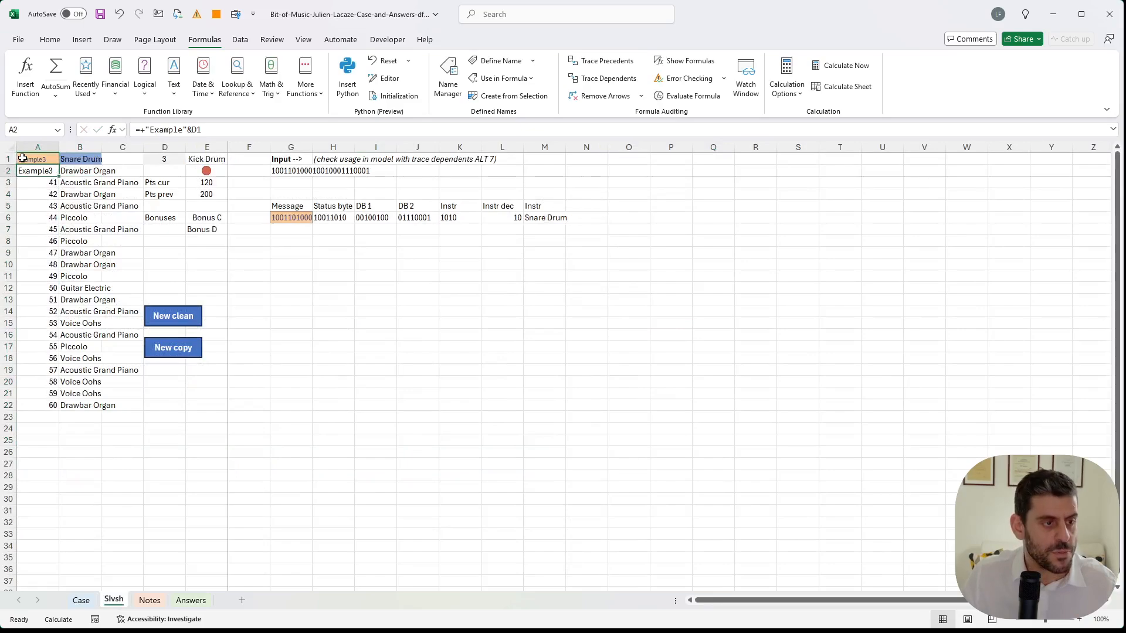
- Enter the header Note byte in N5, next to the instrument column of the decoding row
click(382, 216)
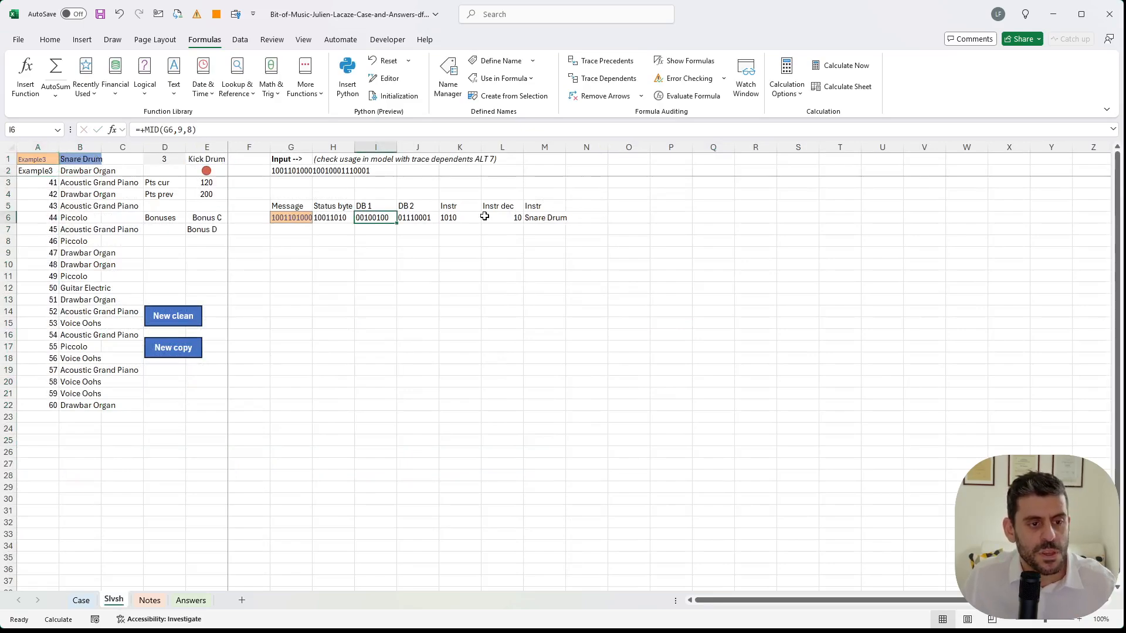
click(495, 217)
click(586, 216)
click(589, 206)
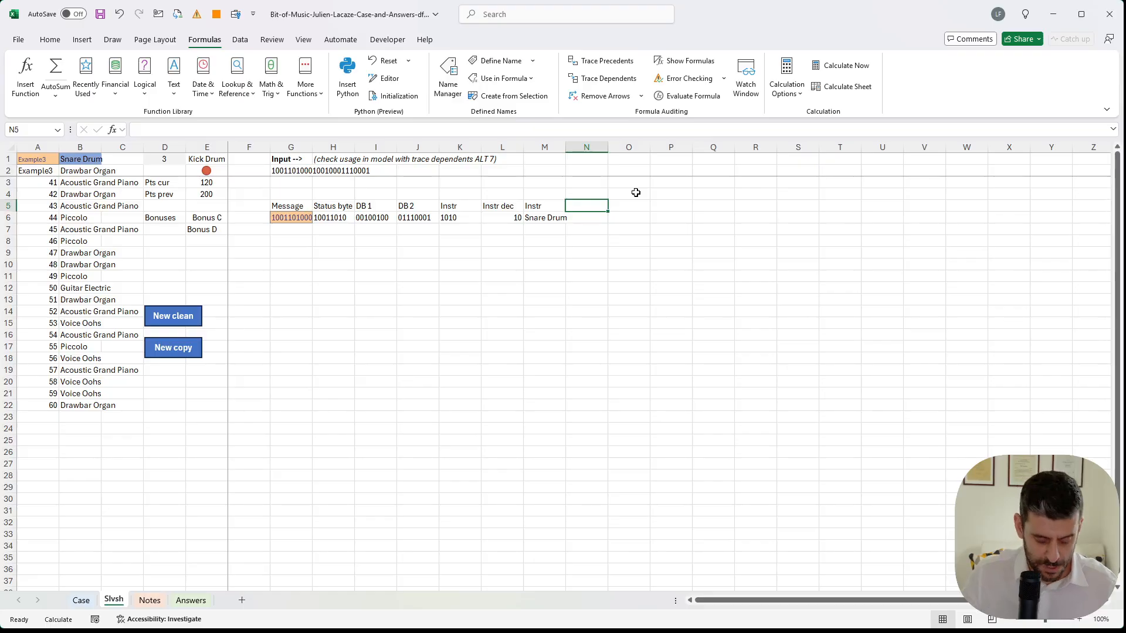
text(Note byte)
key(Return)
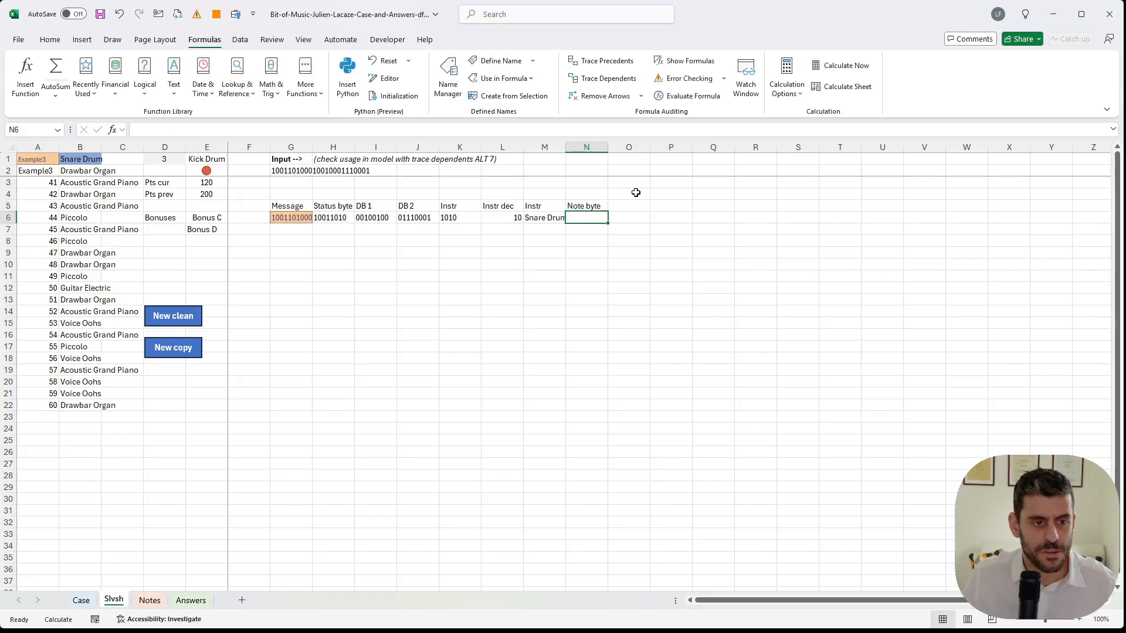
key(Up)
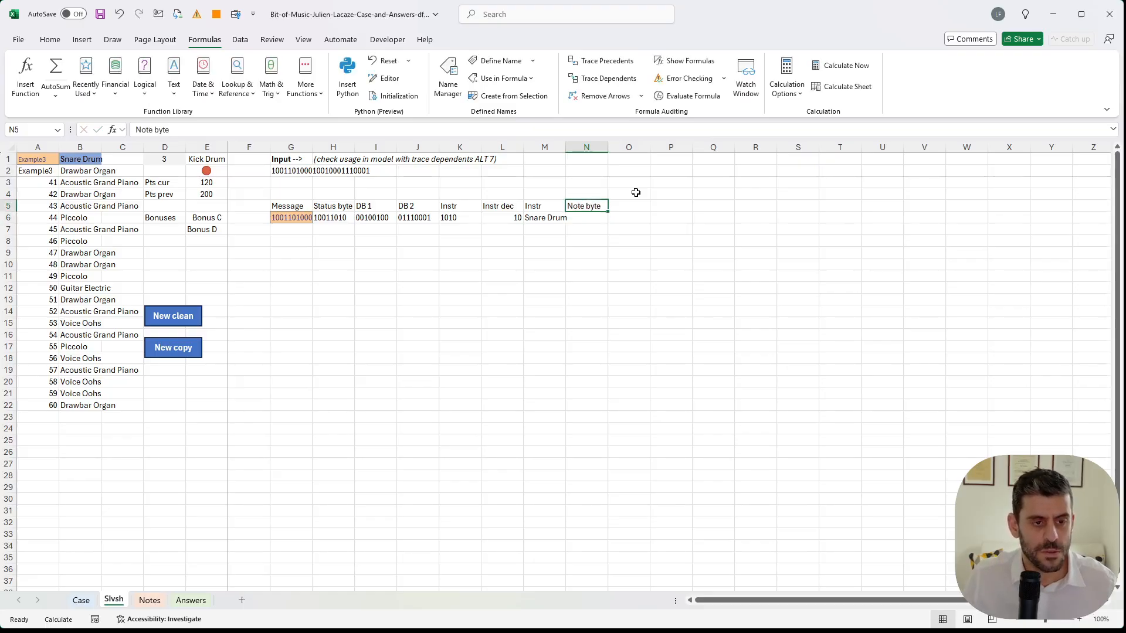
text(Note)
key(Escape)
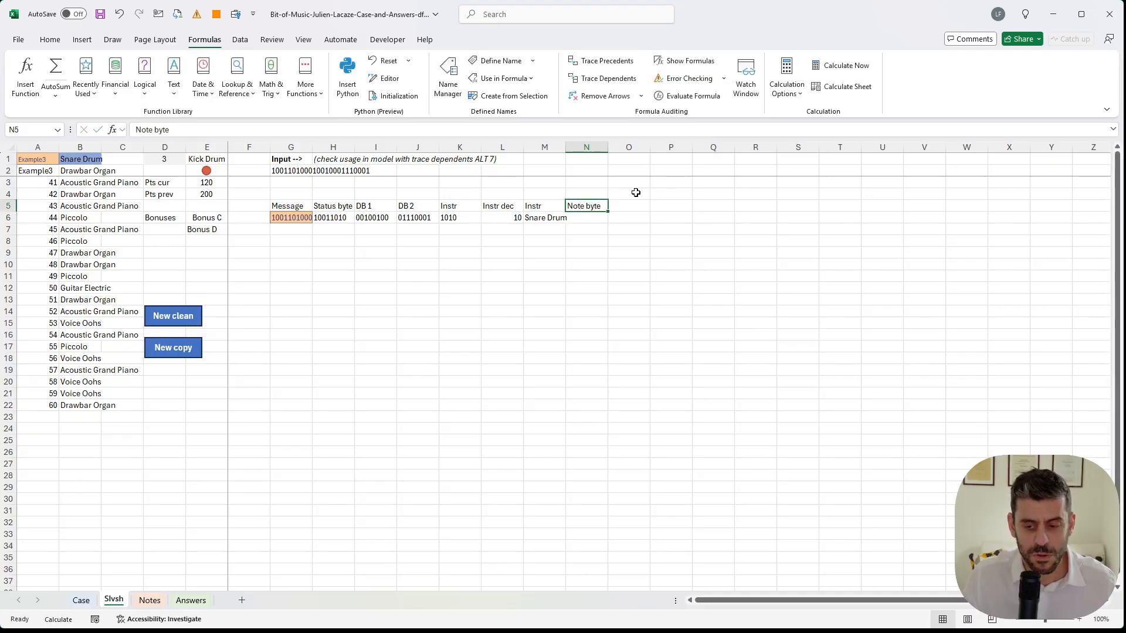
- Add a Key dec column headed in N5, with N6 converting the DB 1 byte in I6 to decimal using BIN2DEC
text(Key dec)
key(Return)
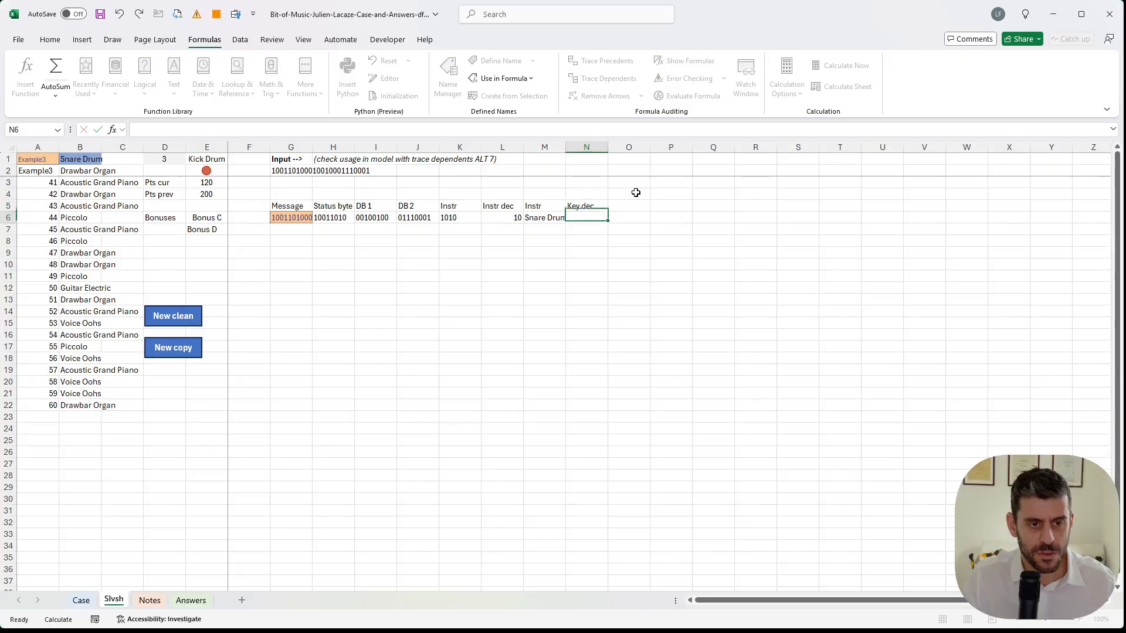
text(+BIN2DEC()
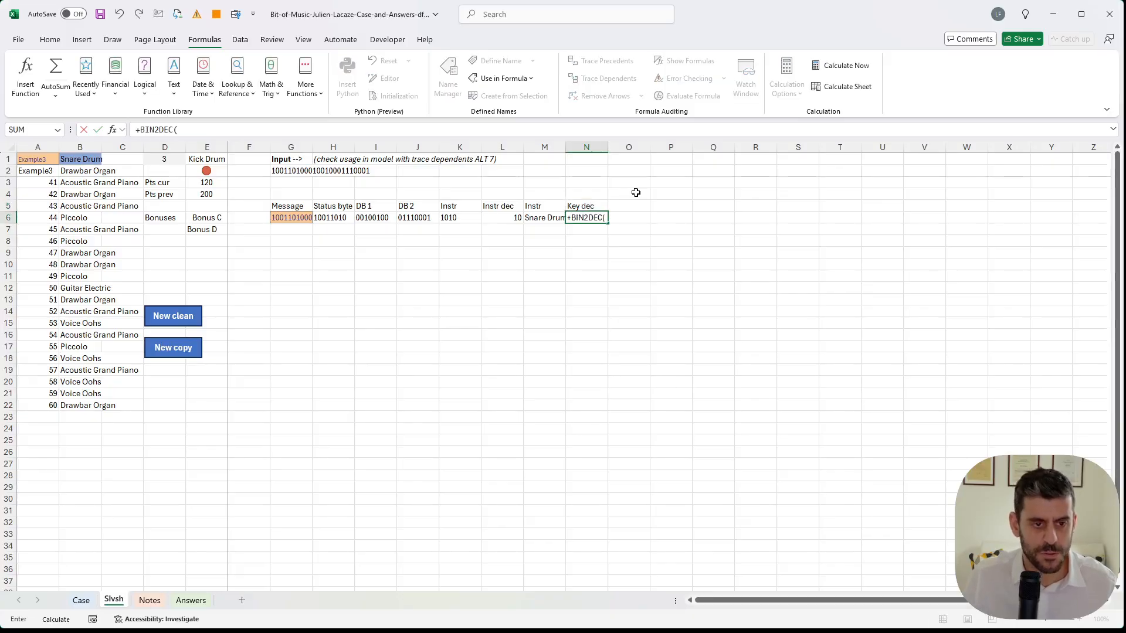
key(Left)
key(Left)
key(Left)
key(Left)
key(Left)
key(Return)
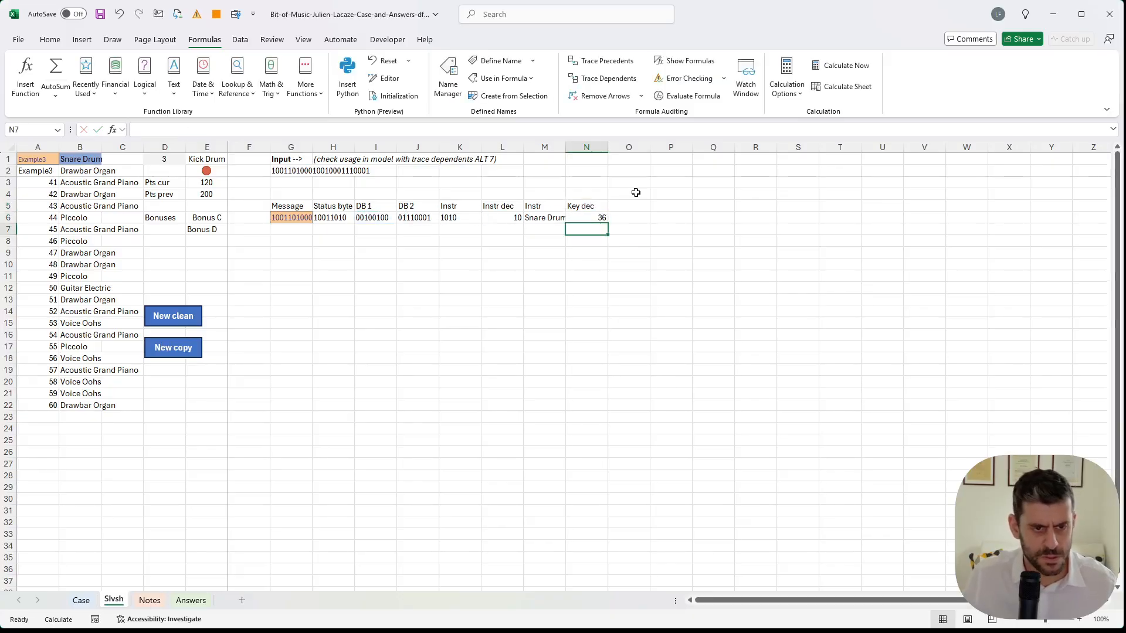
- Enter the header Note in O5, beside the Key dec column
key(Right)
key(Up)
key(Up)
text(Note)
key(Return)
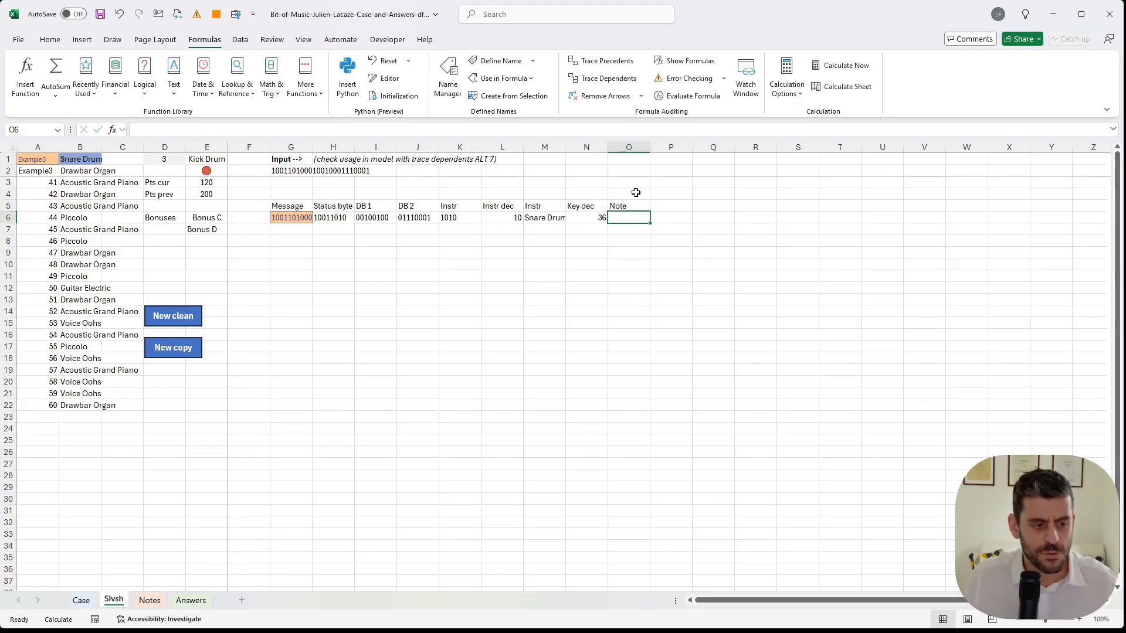
- On the Notes sheet, name the Note column B5:B103 notes and the Key column C5:C103 keys
click(149, 600)
click(41, 209)
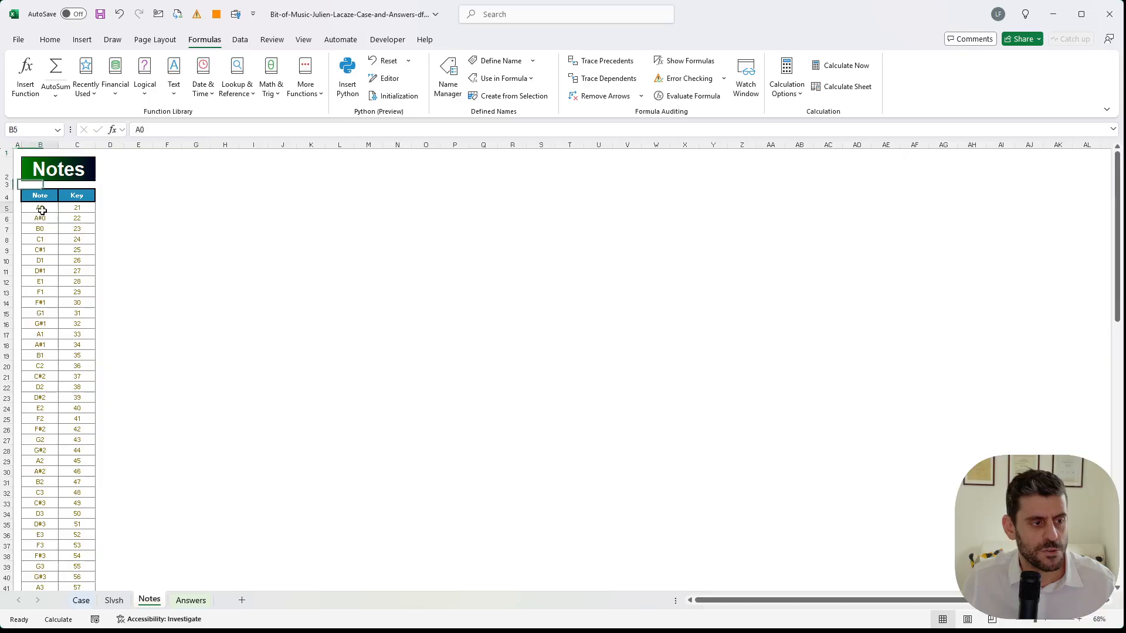
key(ctrl+shift+Down)
click(33, 129)
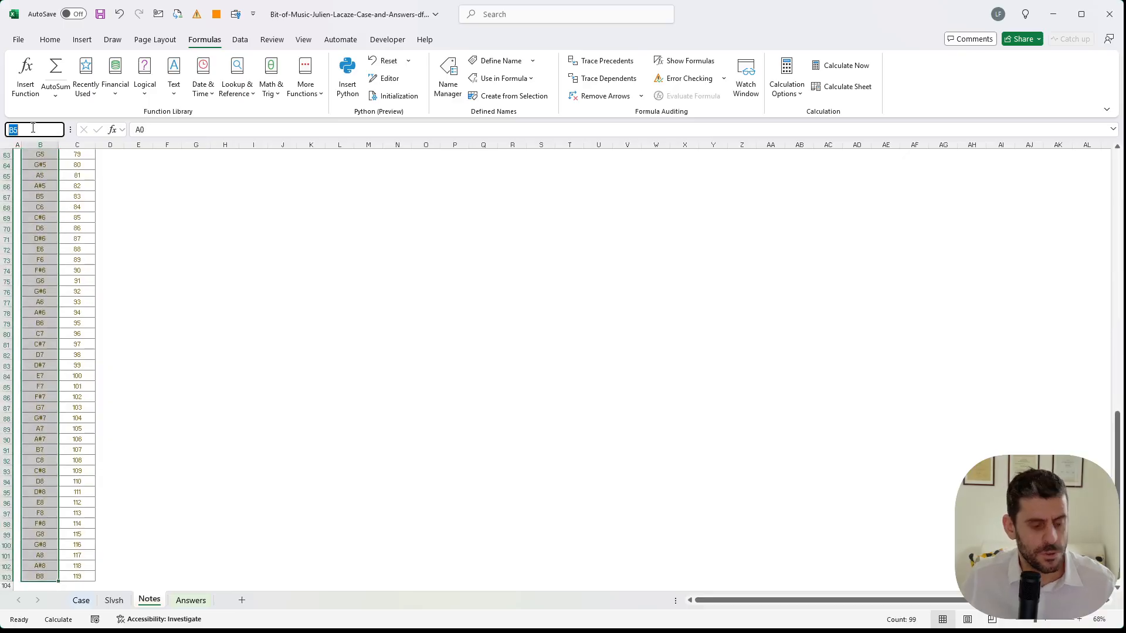
text(c5)
key(Return)
key(ctrl+shift+Down)
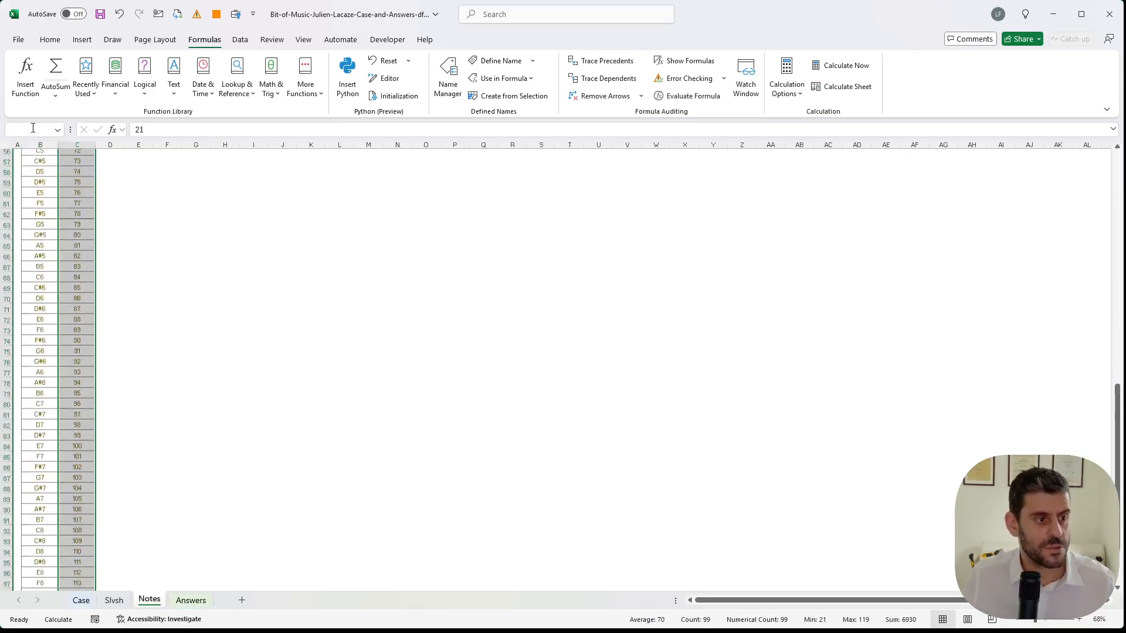
click(33, 129)
text(keys)
key(Return)
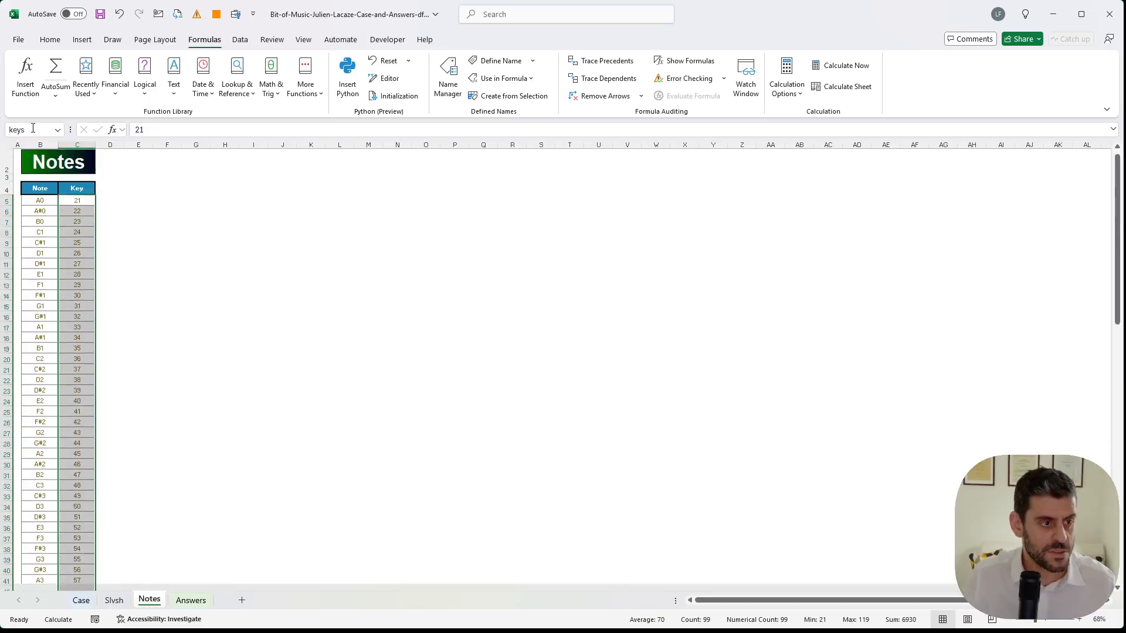
- In O6 on the Slvsh sheet, look up the note for the decimal key with =+XLOOKUP(N6,keys,notes)
click(118, 602)
text(+XLOOKUP()
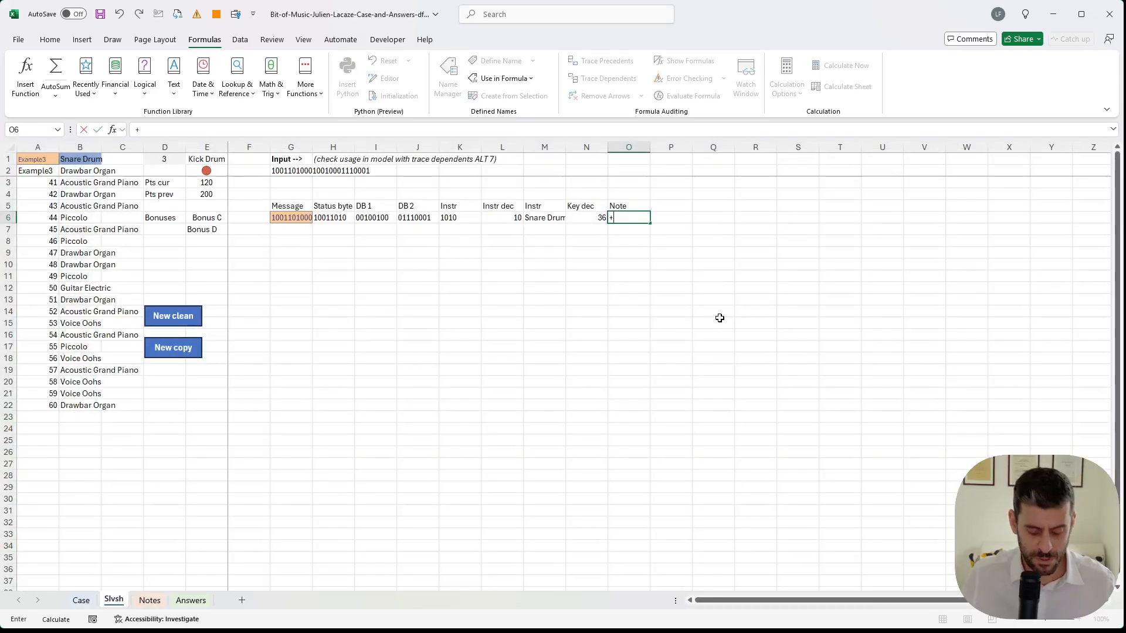
key(Left)
text(,ke)
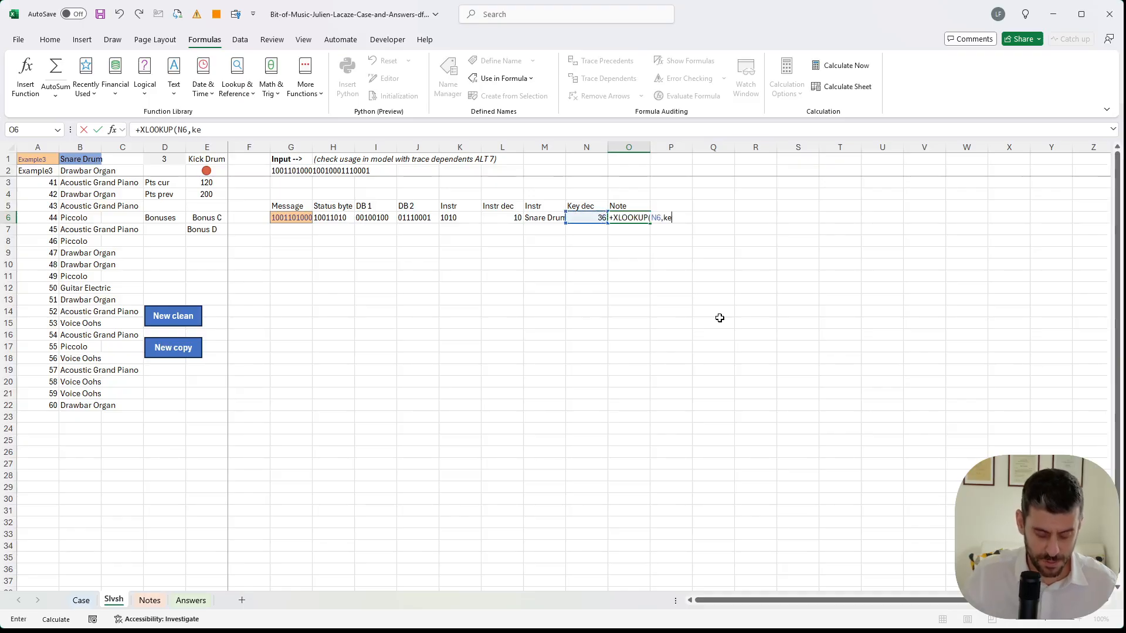
text(ys,)
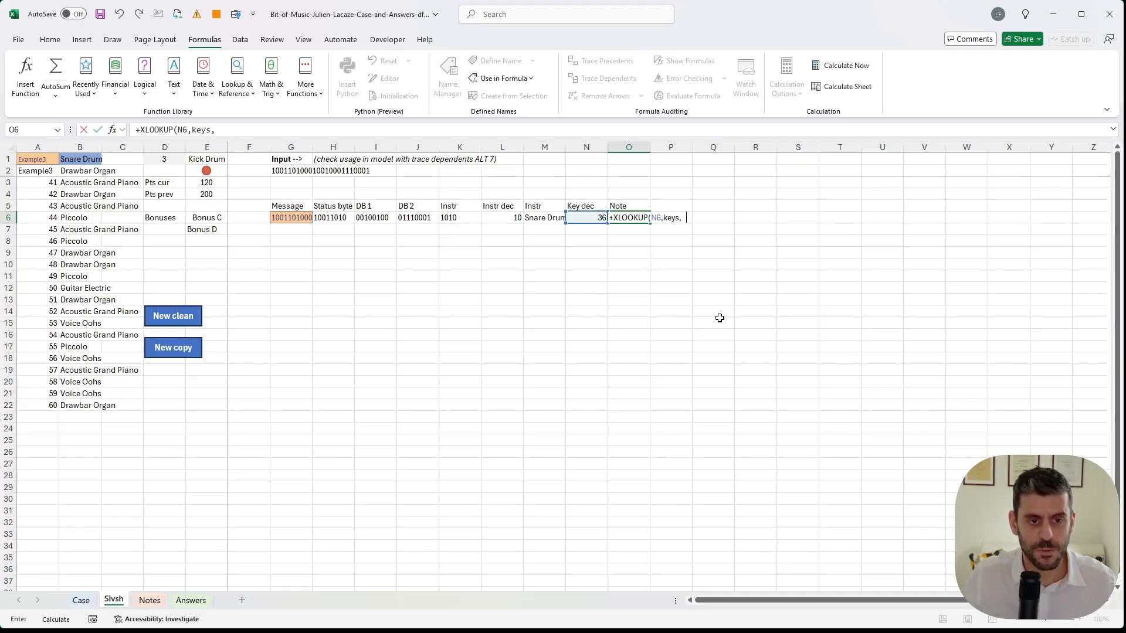
text(notes)
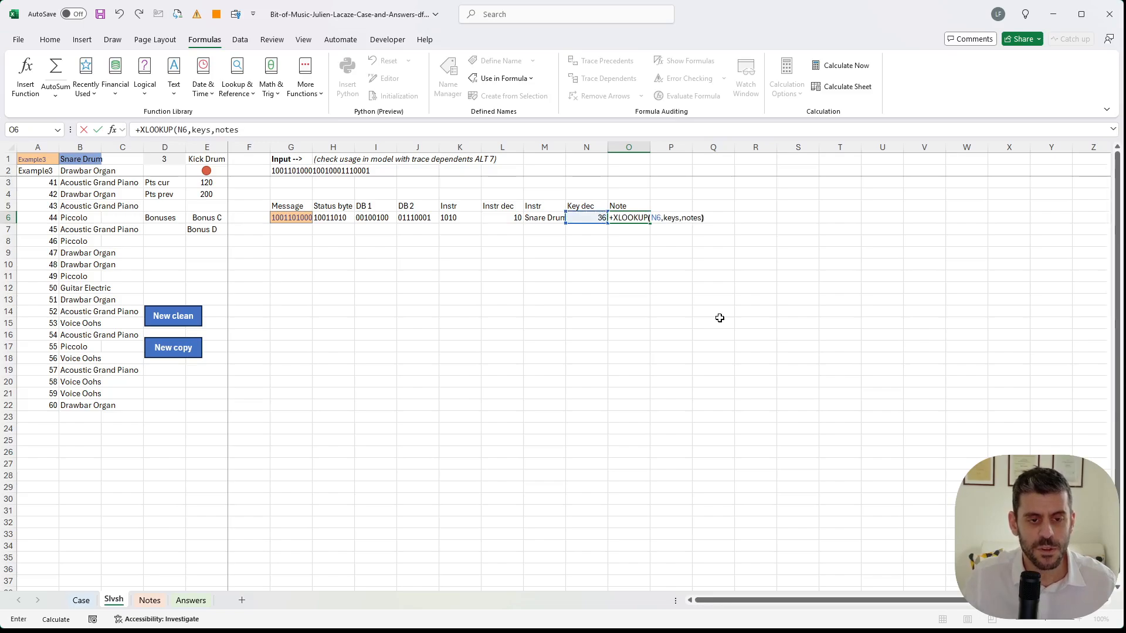
key(Return)
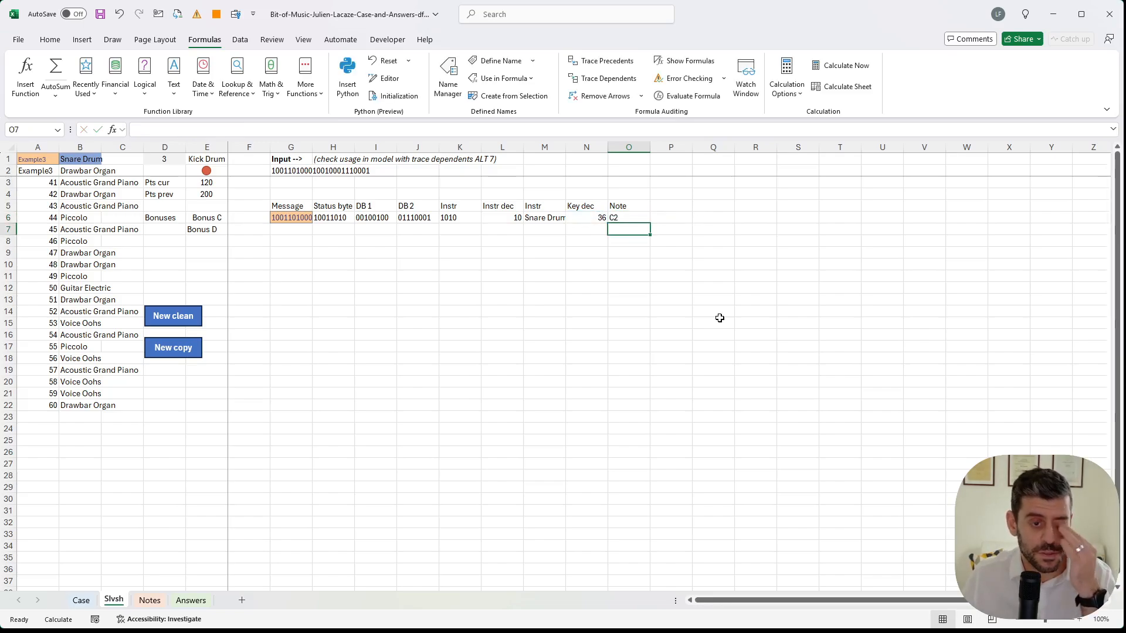
- In P6, return the instrument matching both channel and note with =+FILTER(instruments,(channels=L6)*(noteInstr=O6))
key(Up)
key(Right)
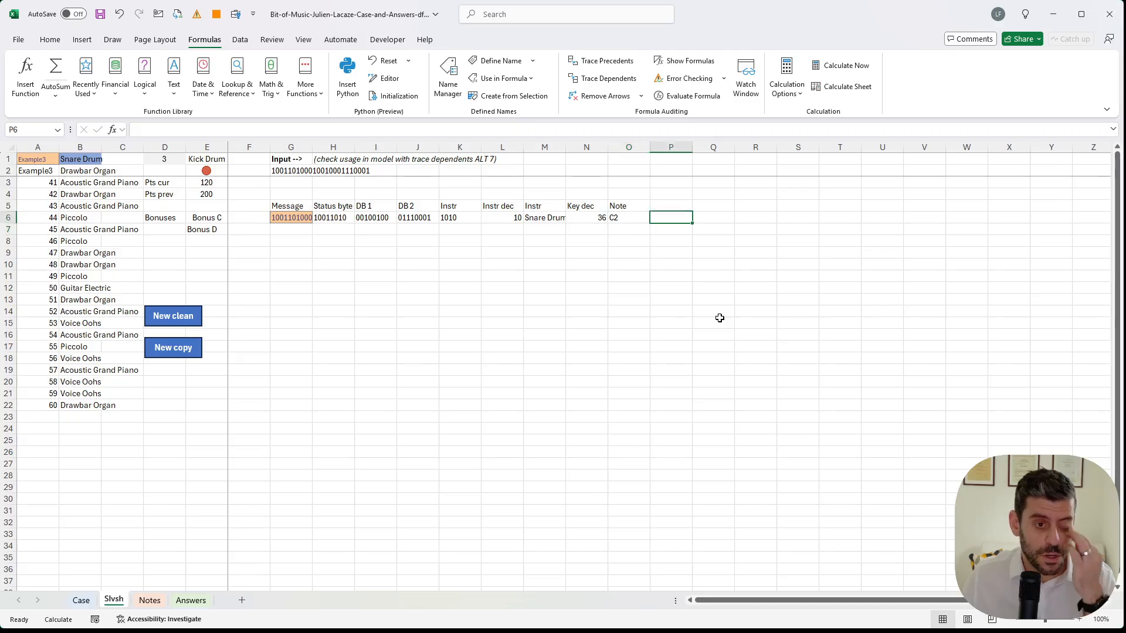
text(+)
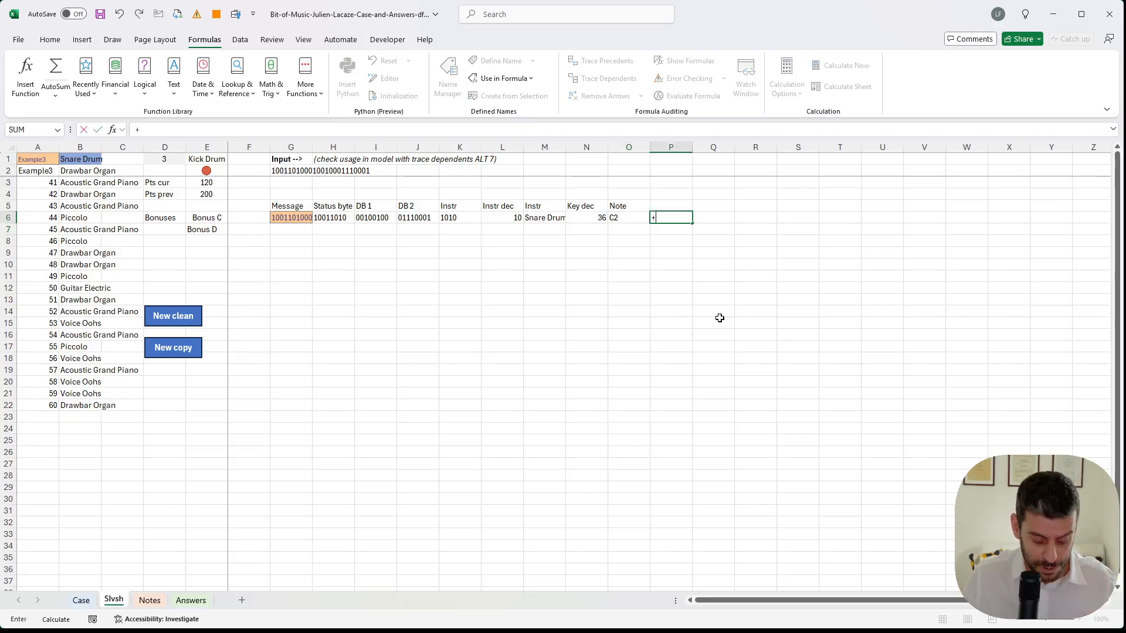
text(FILTER()
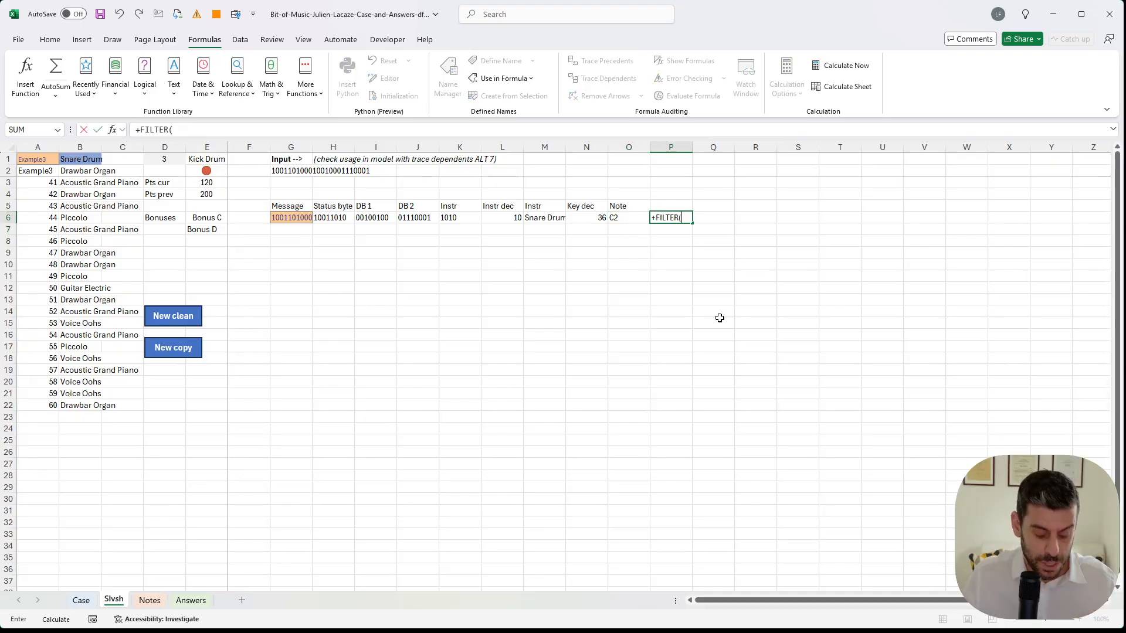
text(instruments,(ch)
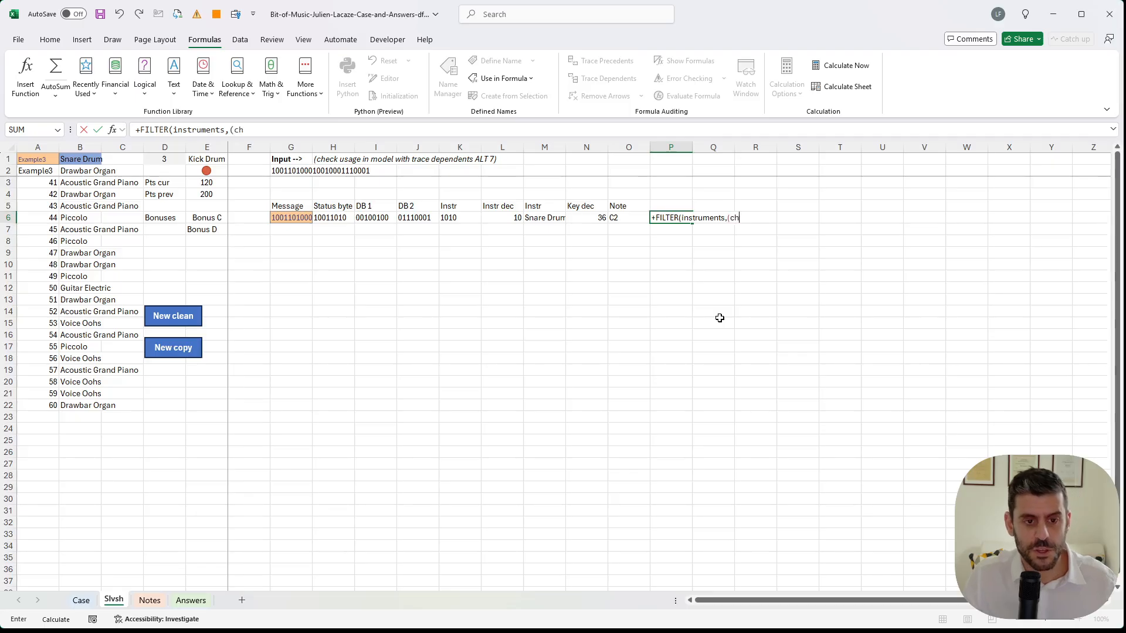
text(annels=)
key(Left)
key(Left)
key(Left)
key(Left)
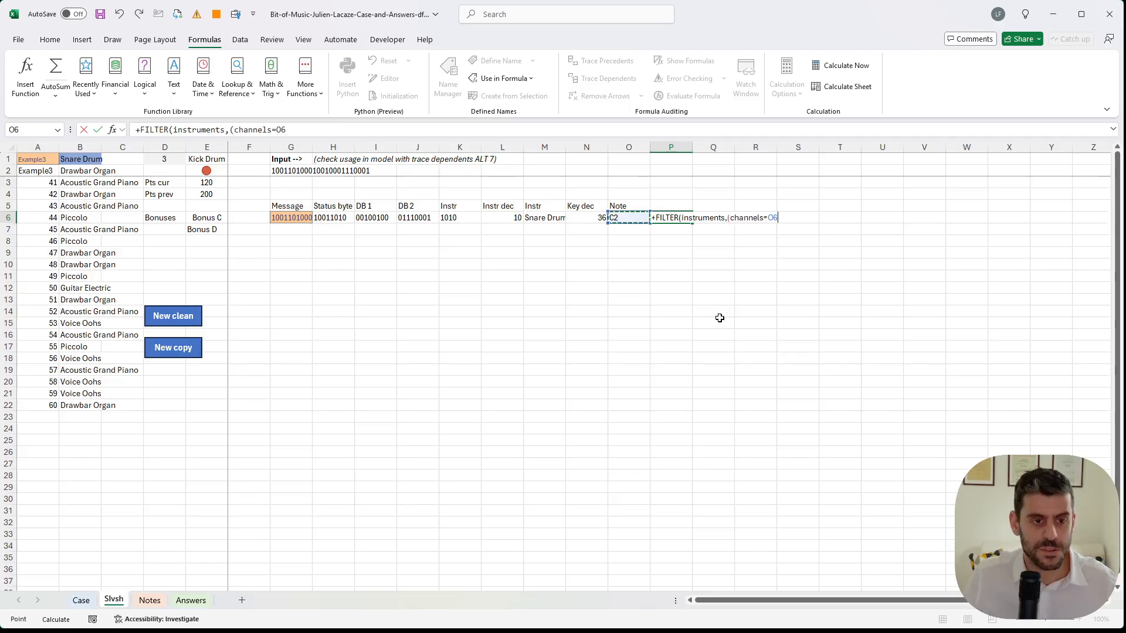
text()*)
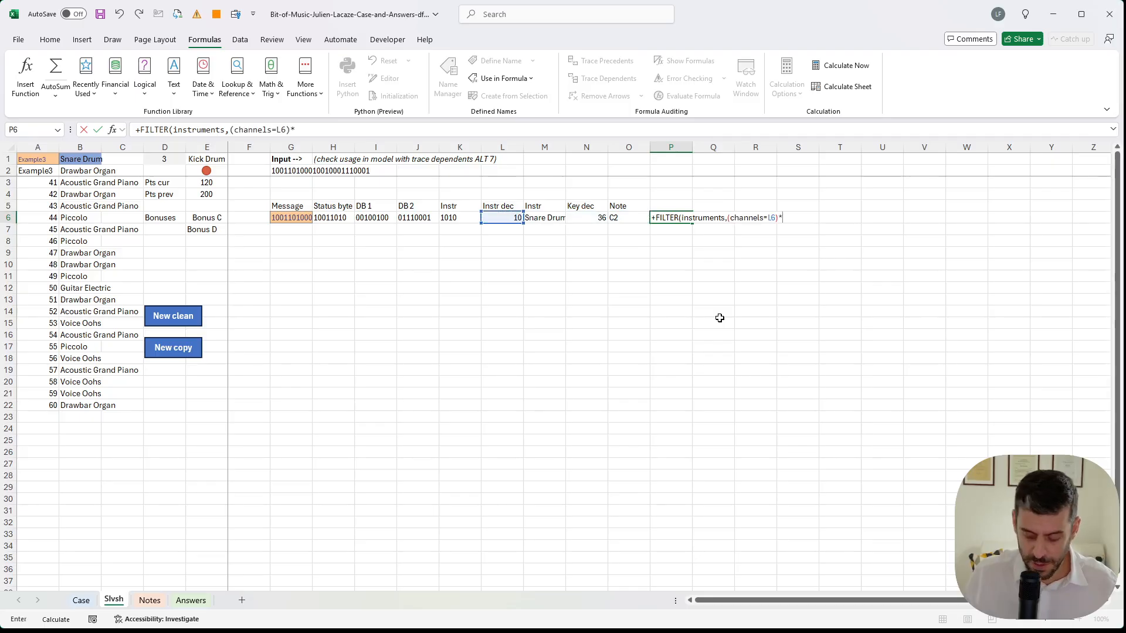
text((noteInstr)
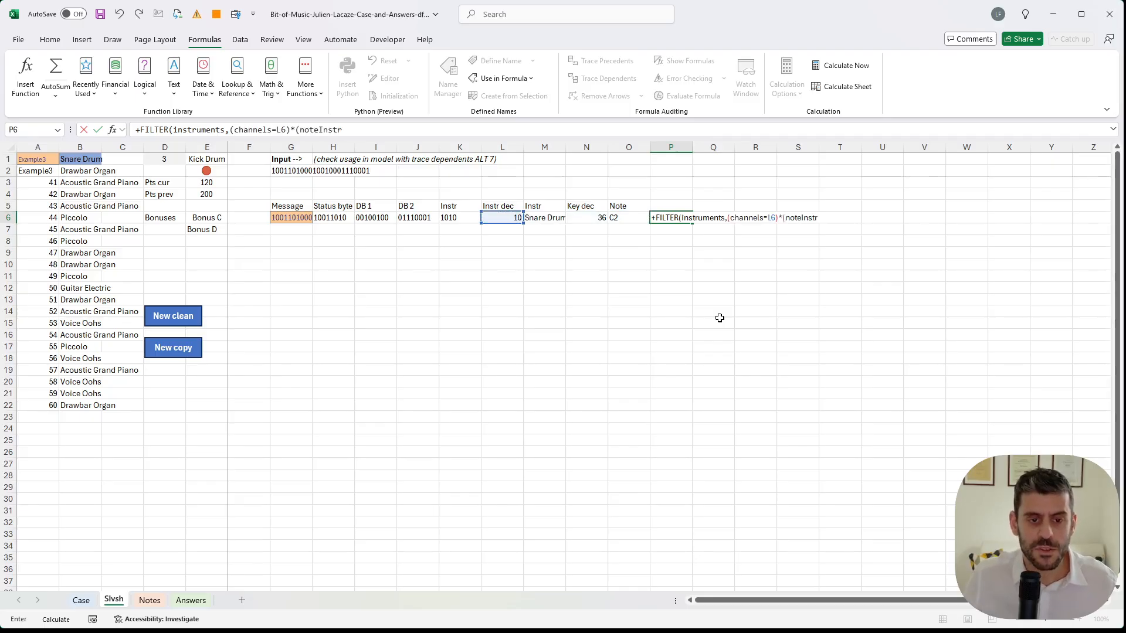
text(=)
key(Left)
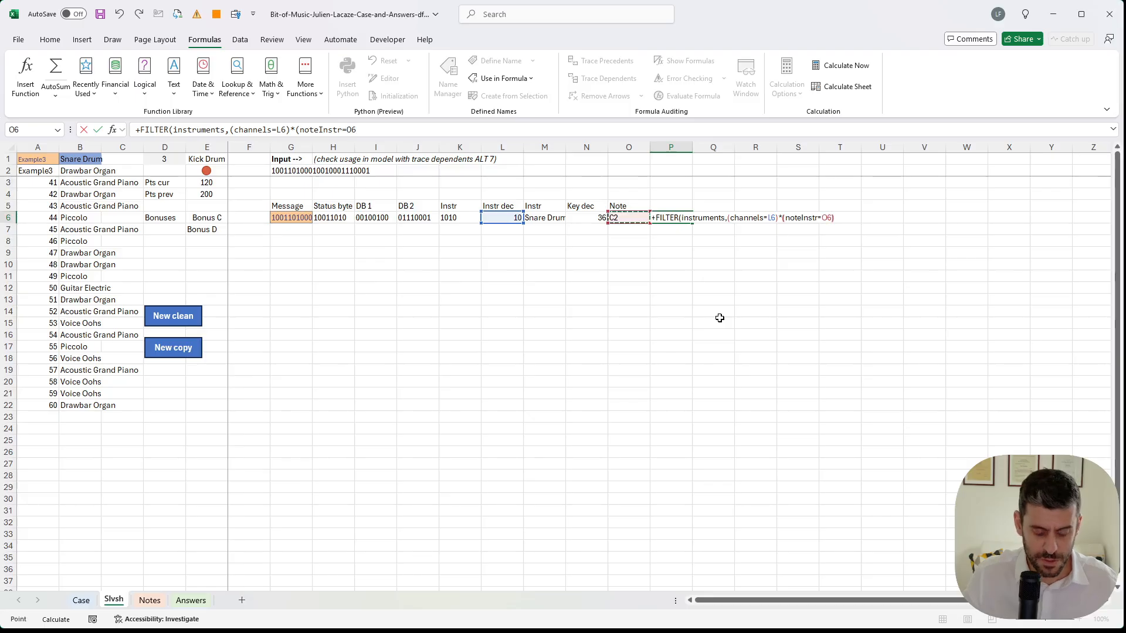
key(ctrl+Return)
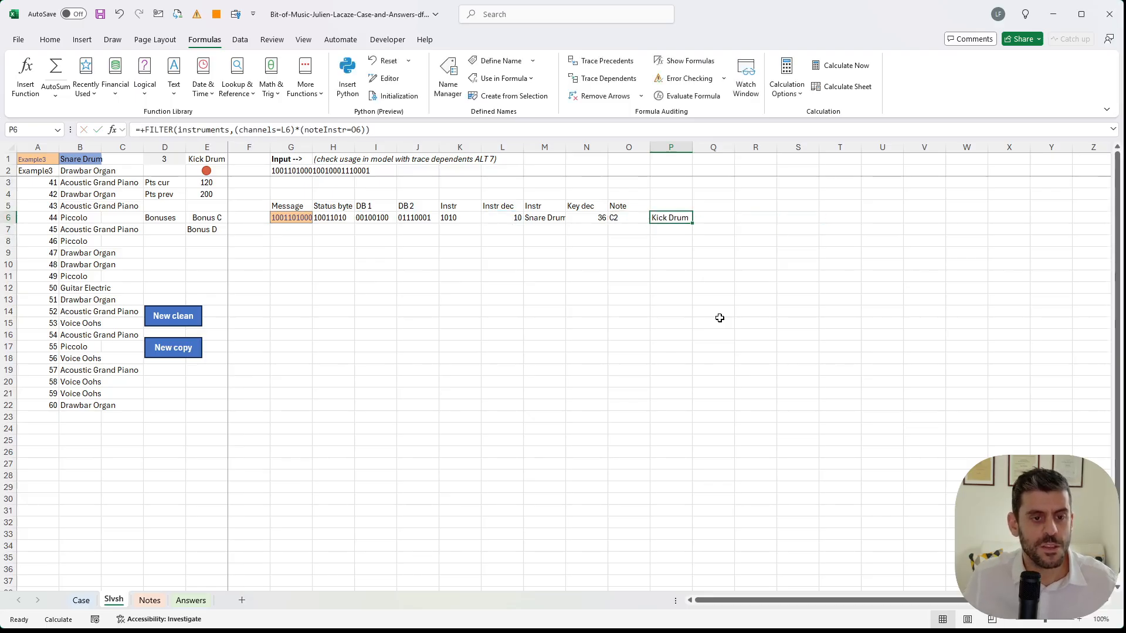
key(Right)
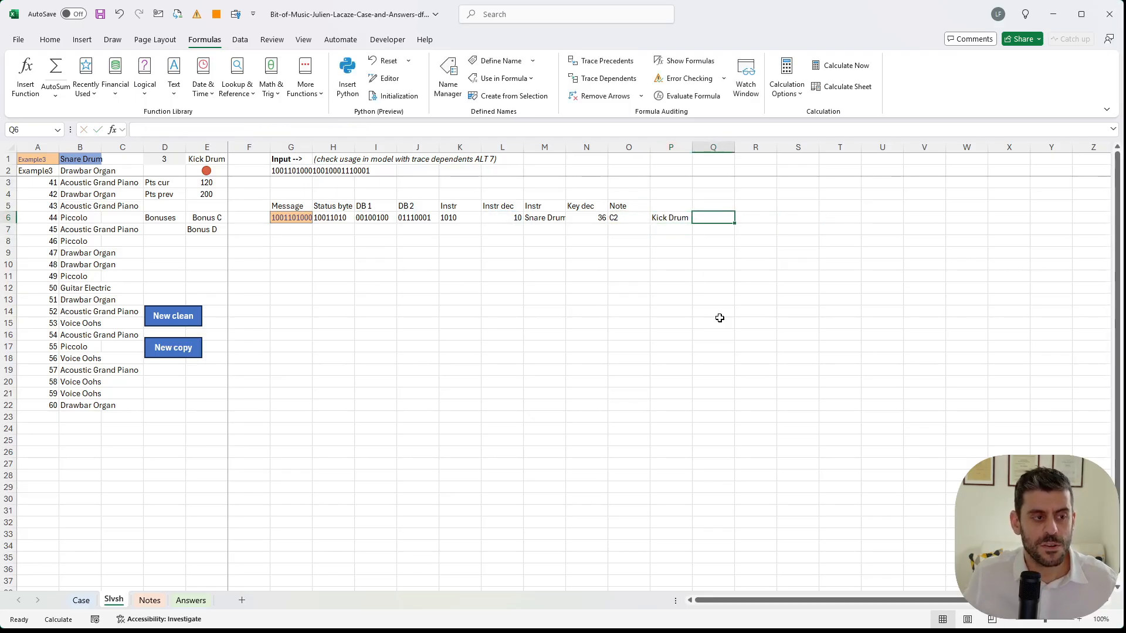
text(+)
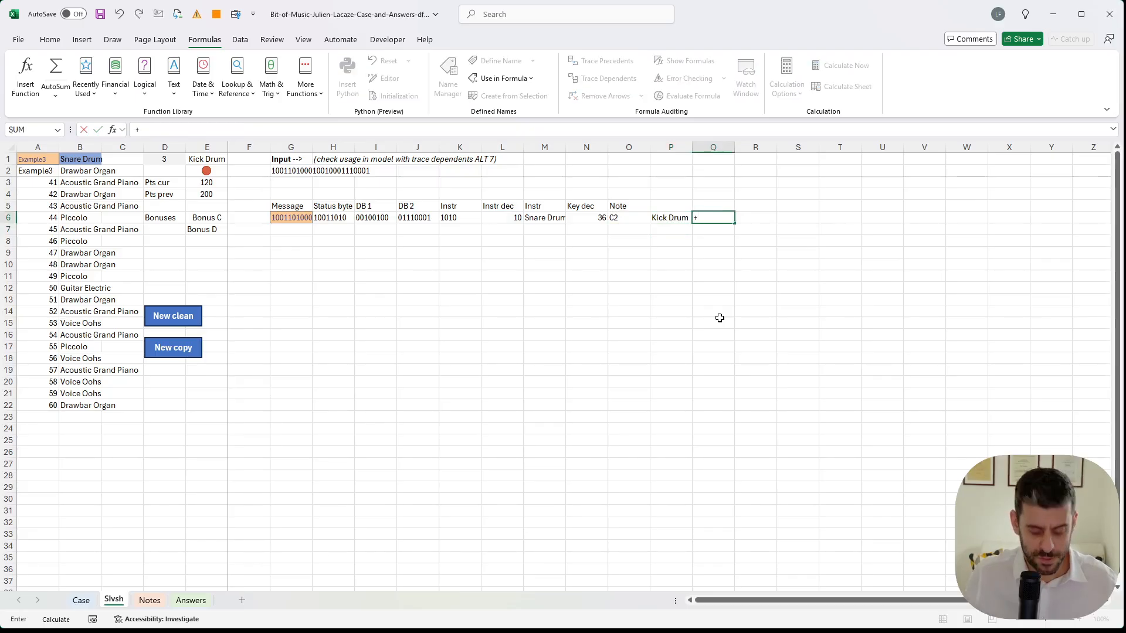
text(IFERROR()
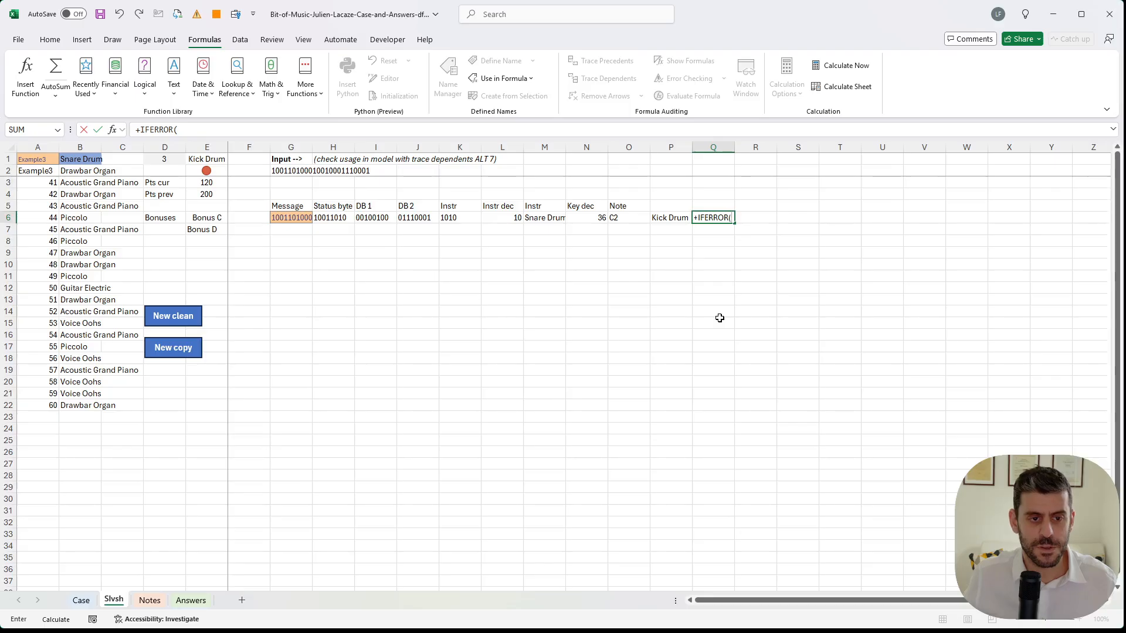
key(Left)
key(Left)
key(Left)
key(Right)
key(Right)
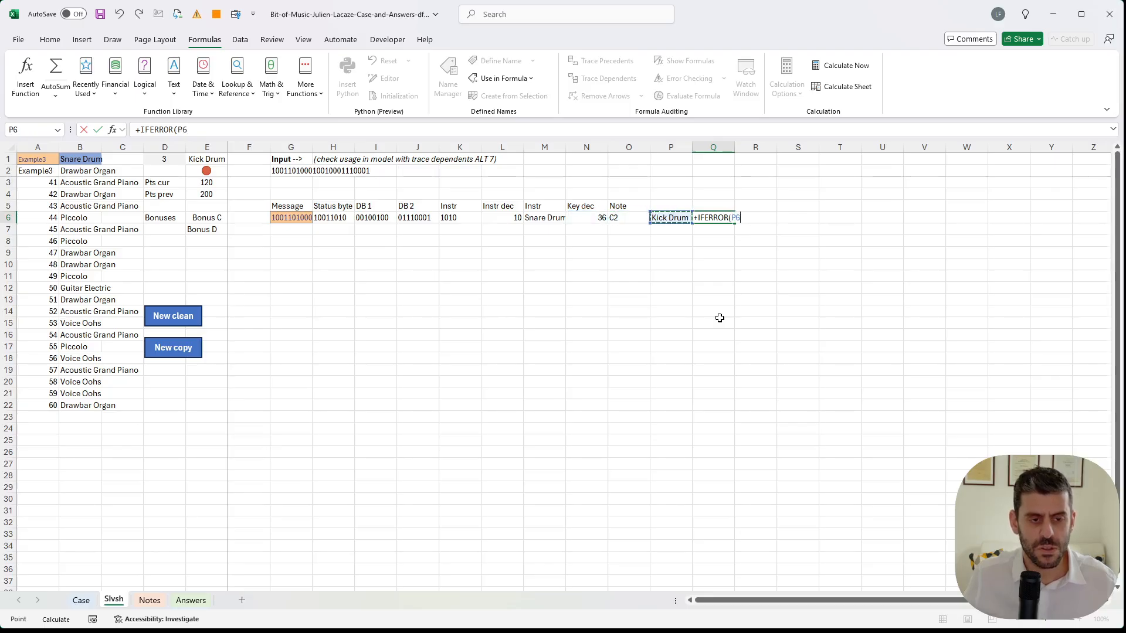
key(Escape)
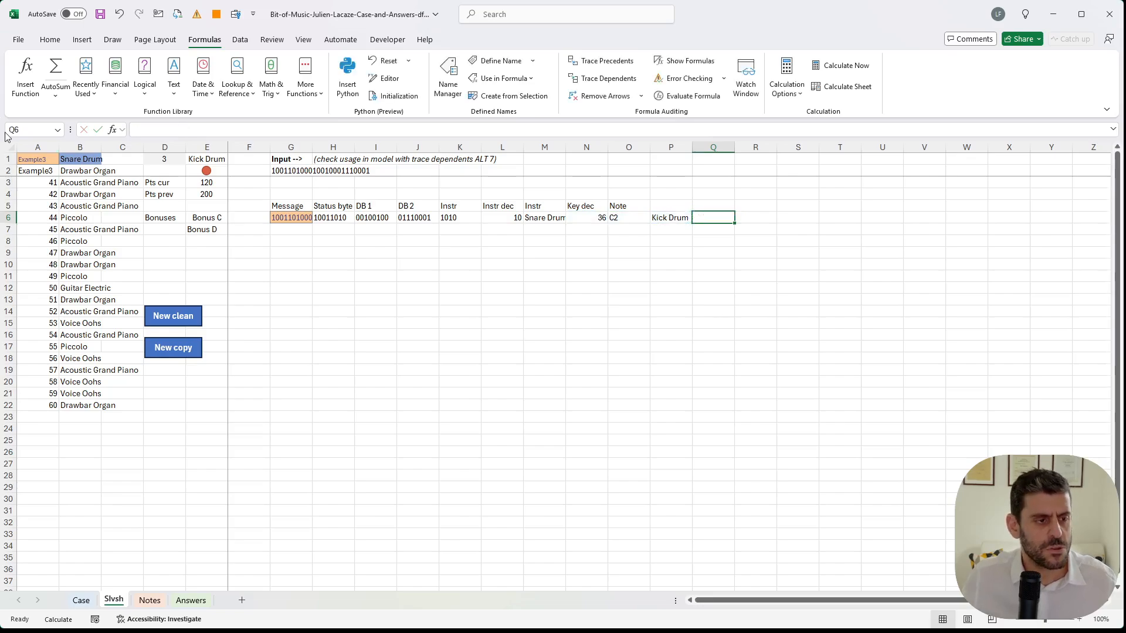
- Link the answer cell B1 to the percussion instrument formula in P6
click(80, 157)
text(+)
click(657, 214)
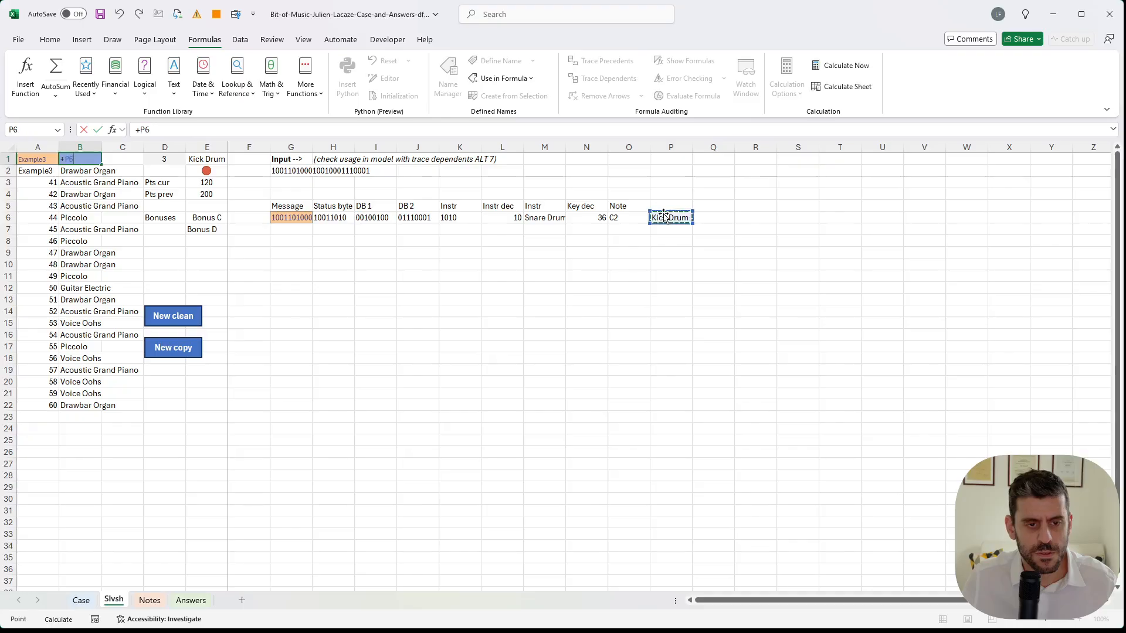
key(ctrl+Return)
- Recalculate the answer table for games 41 to 60 and load game 41 in A1
key(Left)
key(ctrl+a)
key(Down)
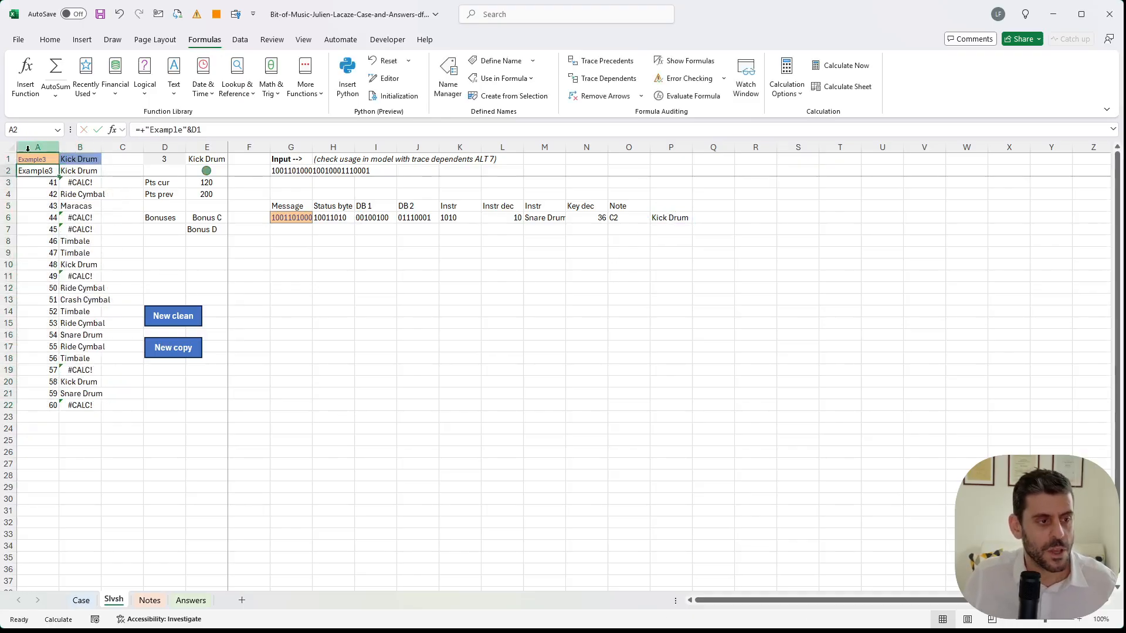
key(F9)
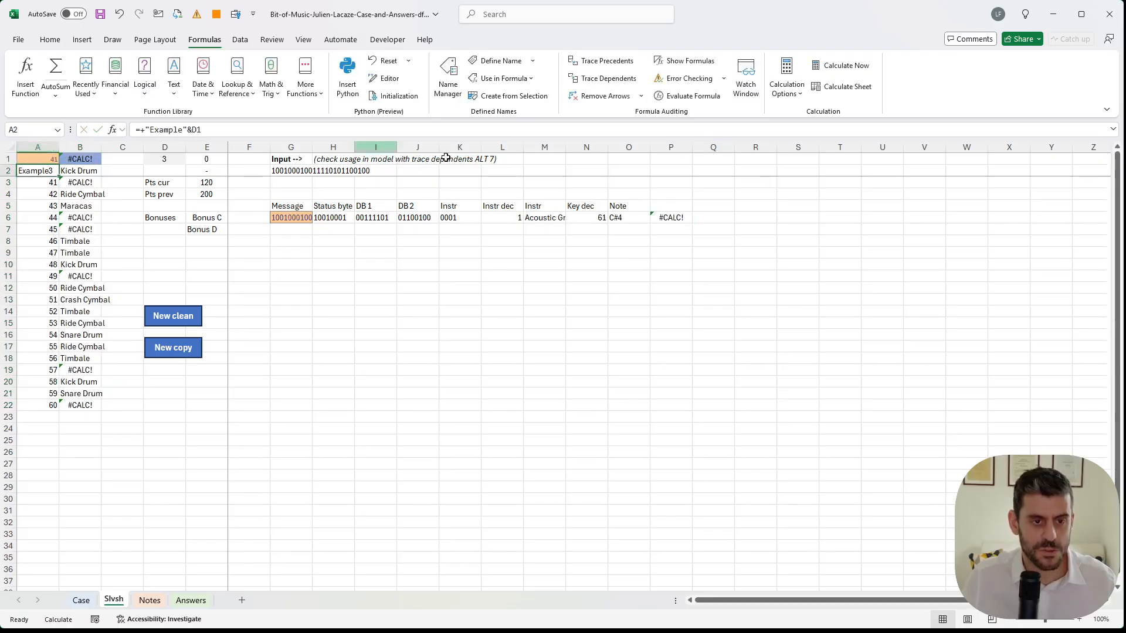
- Check the FILTER formula in P6 on the Slvsh sheet against the case instructions
click(659, 215)
click(310, 131)
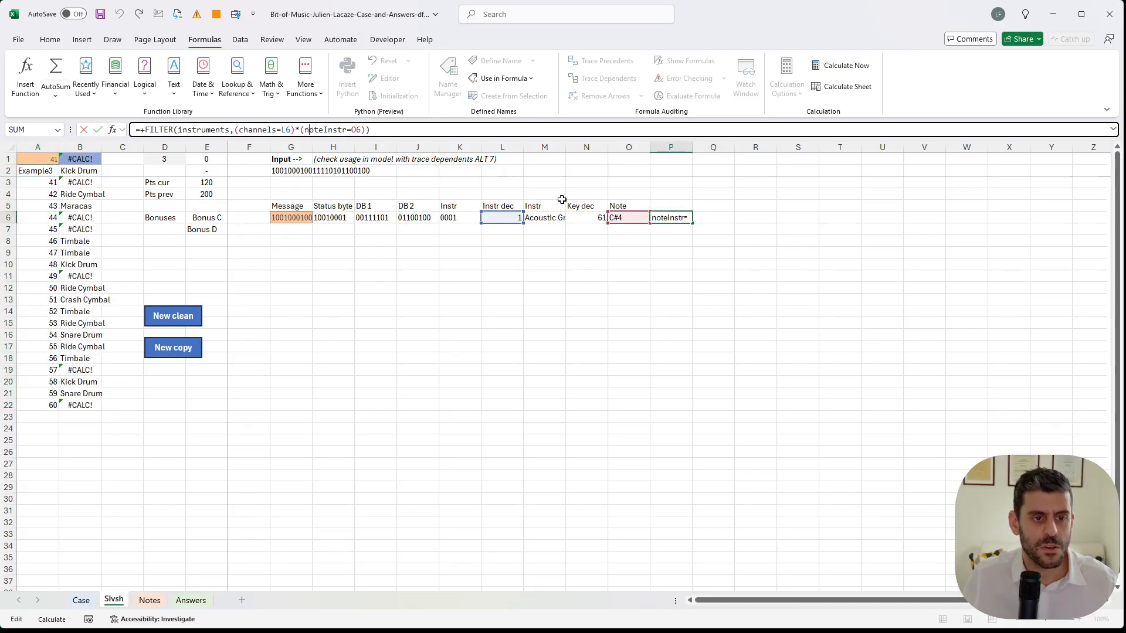
key(Escape)
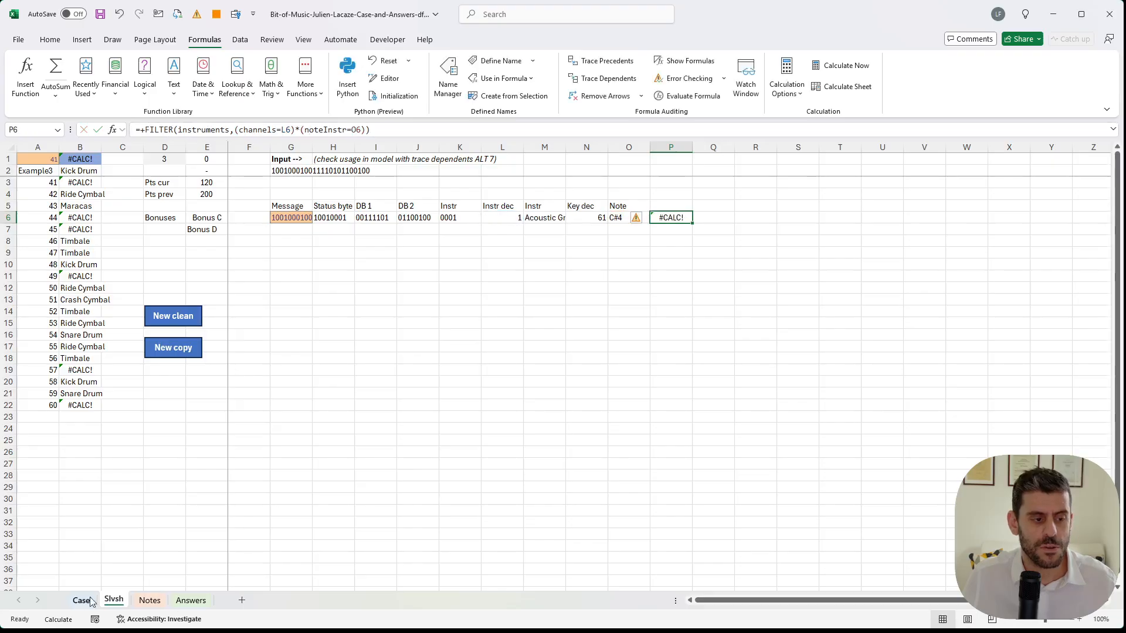
click(81, 600)
scroll(635, 377, down, 2)
scroll(635, 376, up, 2)
key(ctrl+Page_Down)
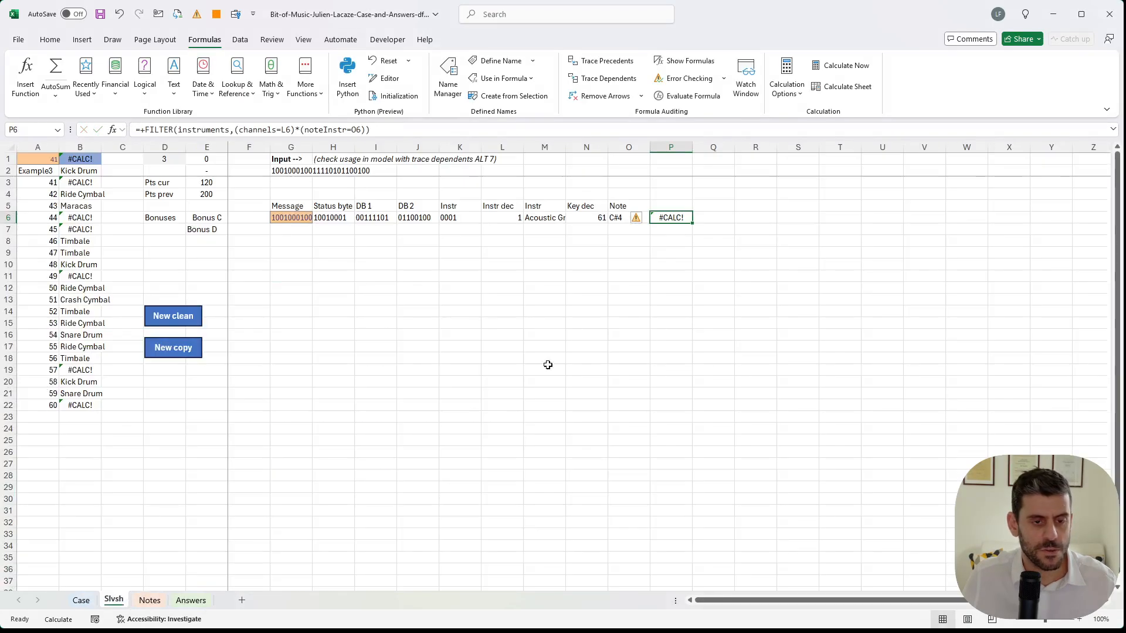
- In Q6, use IFERROR to return the percussion instrument from P6, falling back to the channel instrument in M6
click(727, 217)
text(+IFERROR()
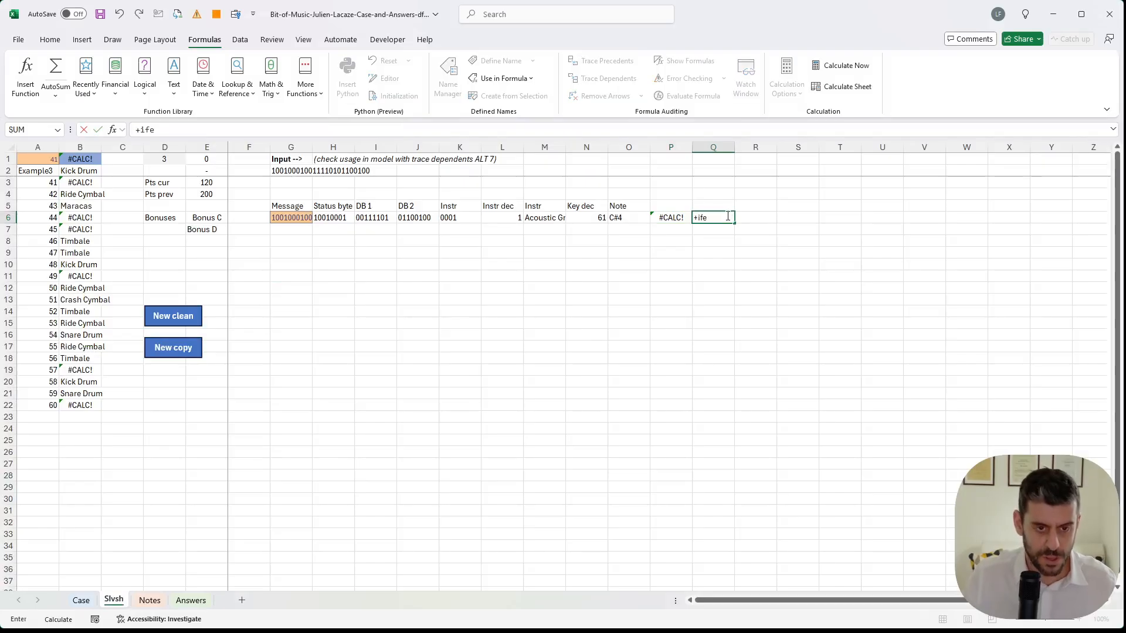
key(Left)
text(,)
key(Left)
key(Left)
key(Left)
key(Left)
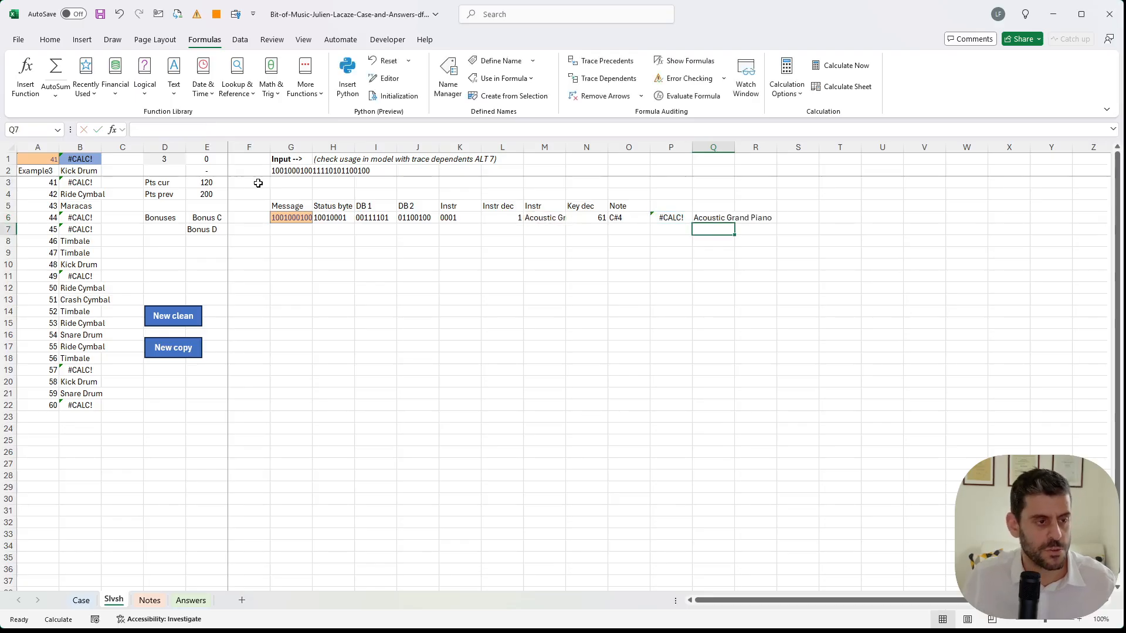
- Relink the answer cell B1 to the combined instrument formula in Q6
click(79, 156)
key(F2)
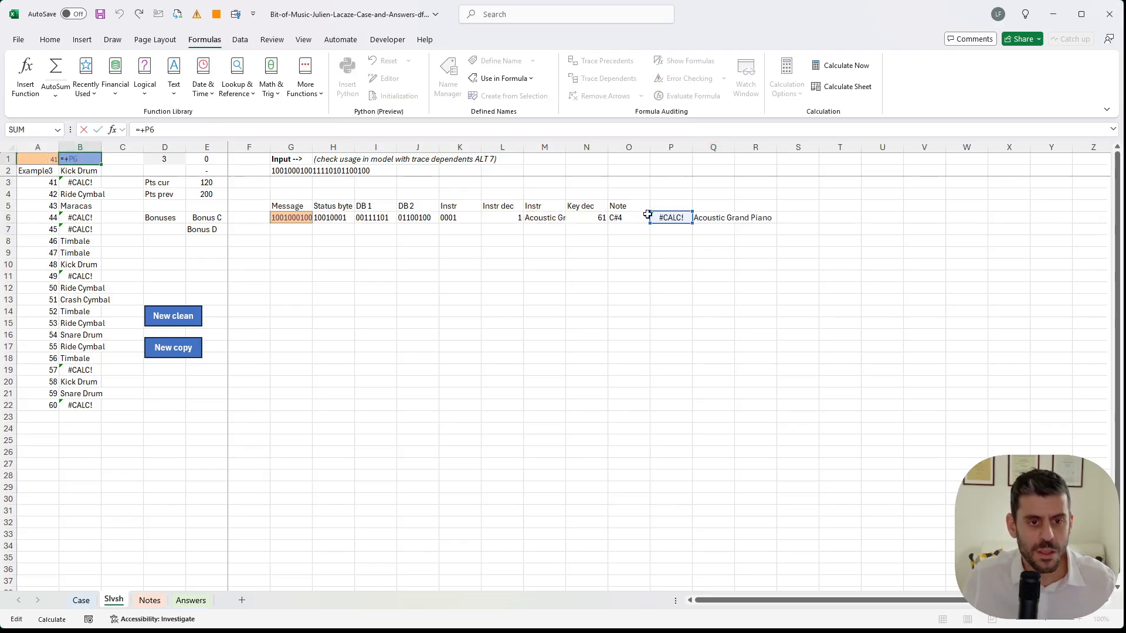
drag(669, 226, 709, 218)
key(Return)
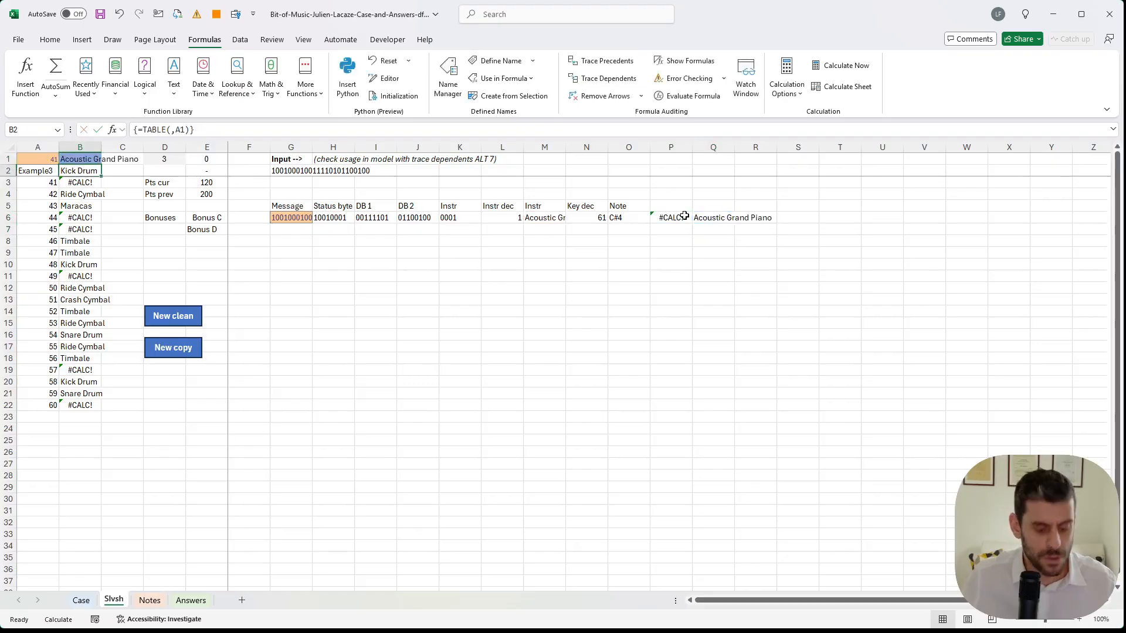
- Copy the answers for games 41 to 60 into the Level 3 answer column on the Case sheet, starting at E148
key(Down)
key(ctrl+shift+Down)
key(ctrl+c)
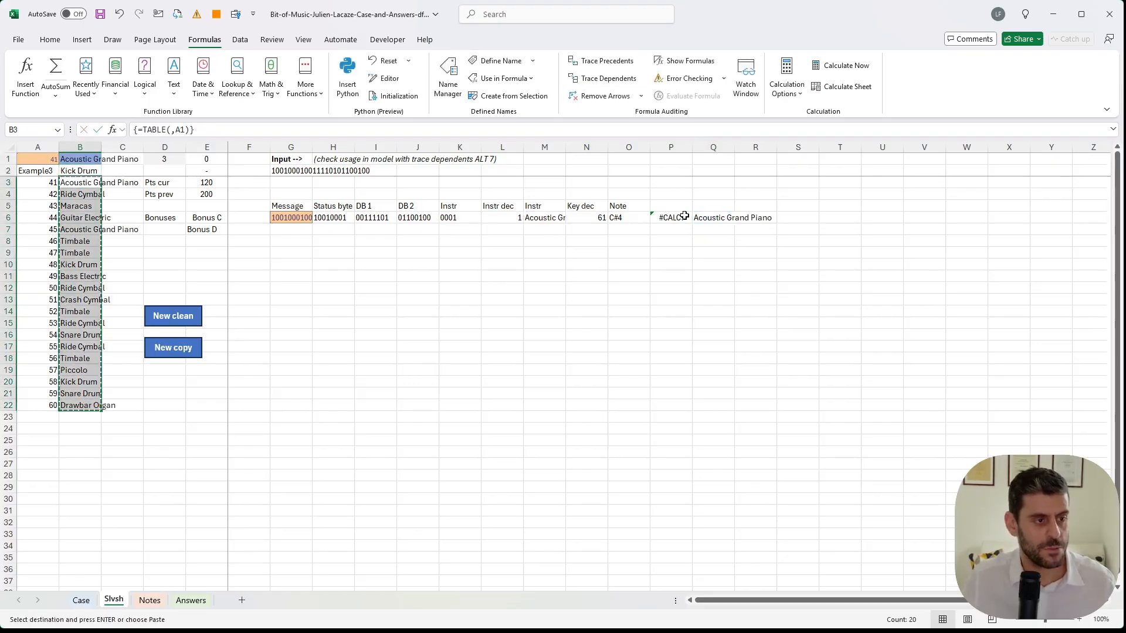
click(81, 600)
scroll(242, 449, down, 20)
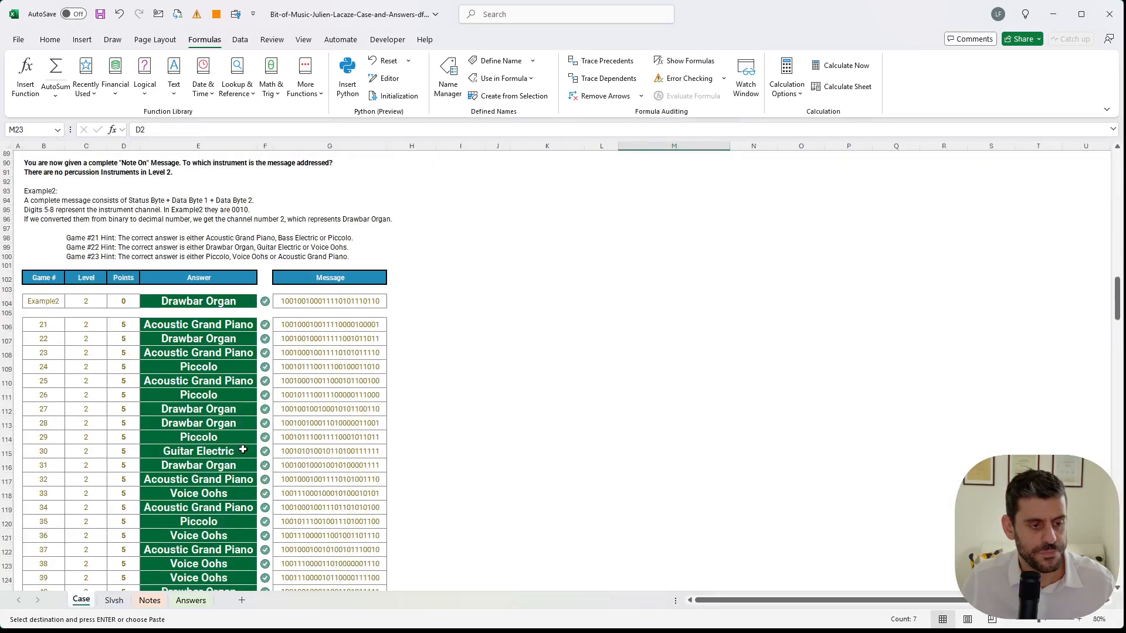
click(219, 279)
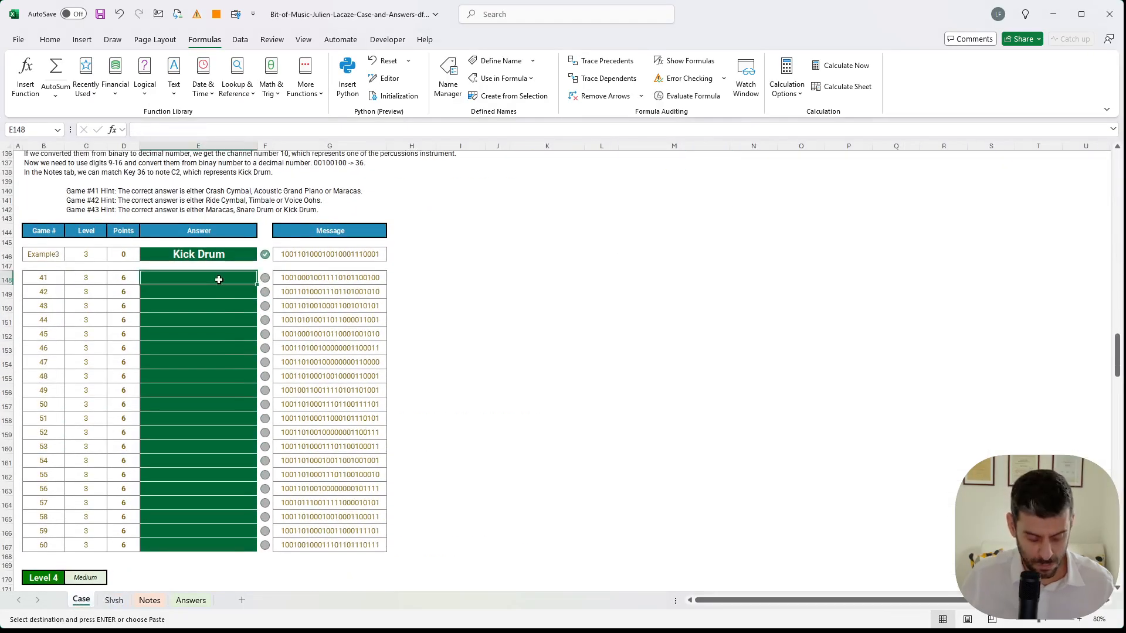
key(ctrl+v)
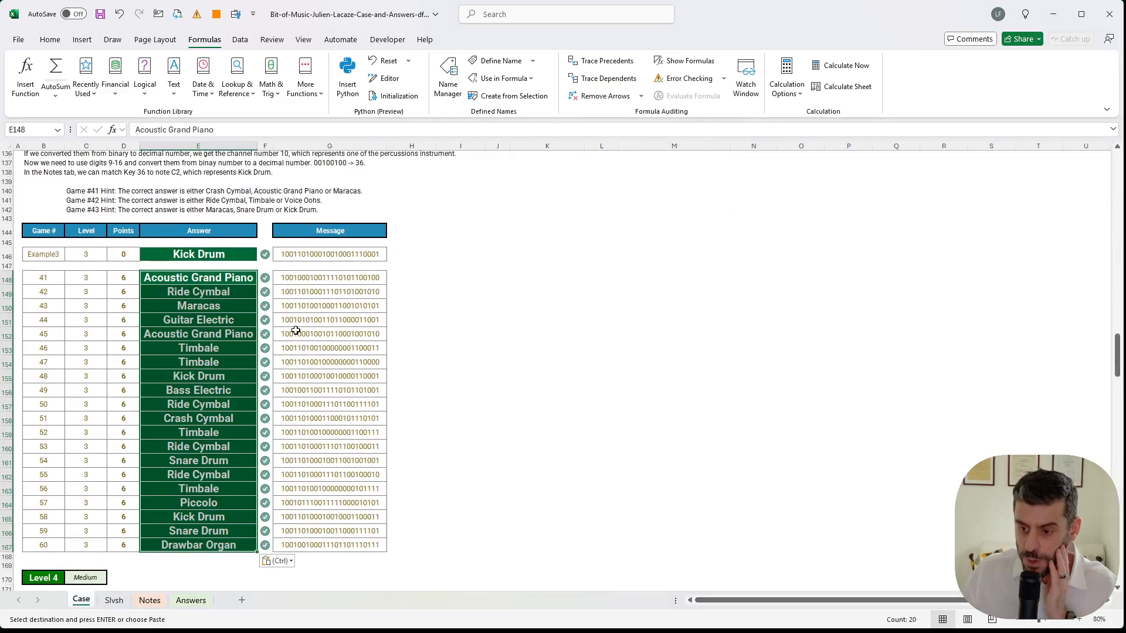
- On a Level4 copy of the Slvsh sheet, split the message sequence into rows in G6 with =+TEXTSPLIT(G2,,";")
scroll(291, 328, down, 10)
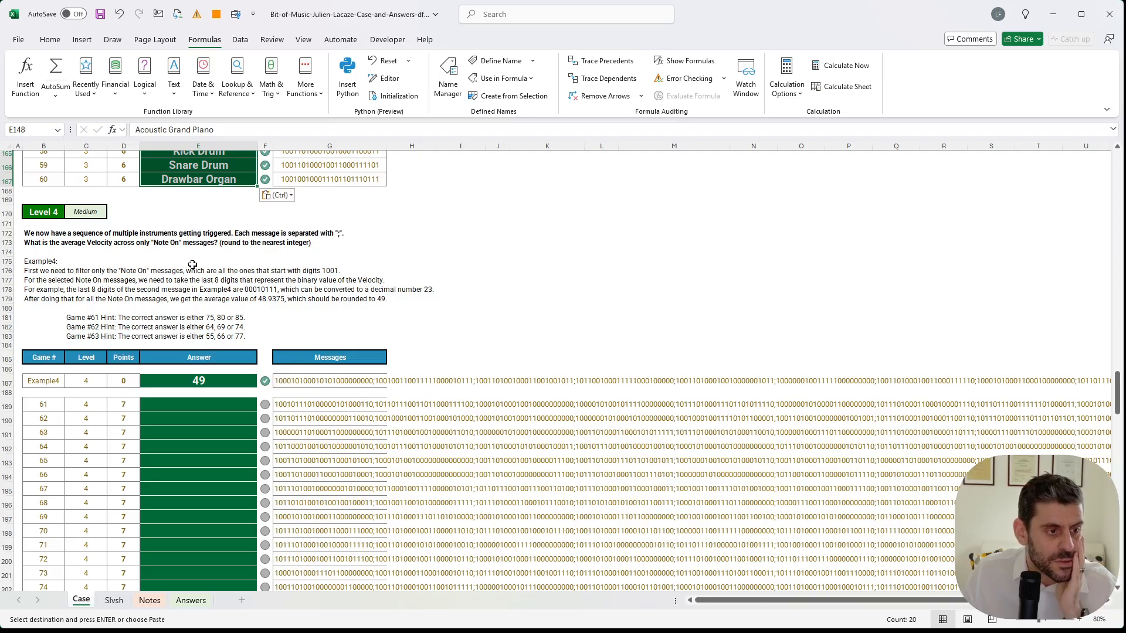
click(115, 600)
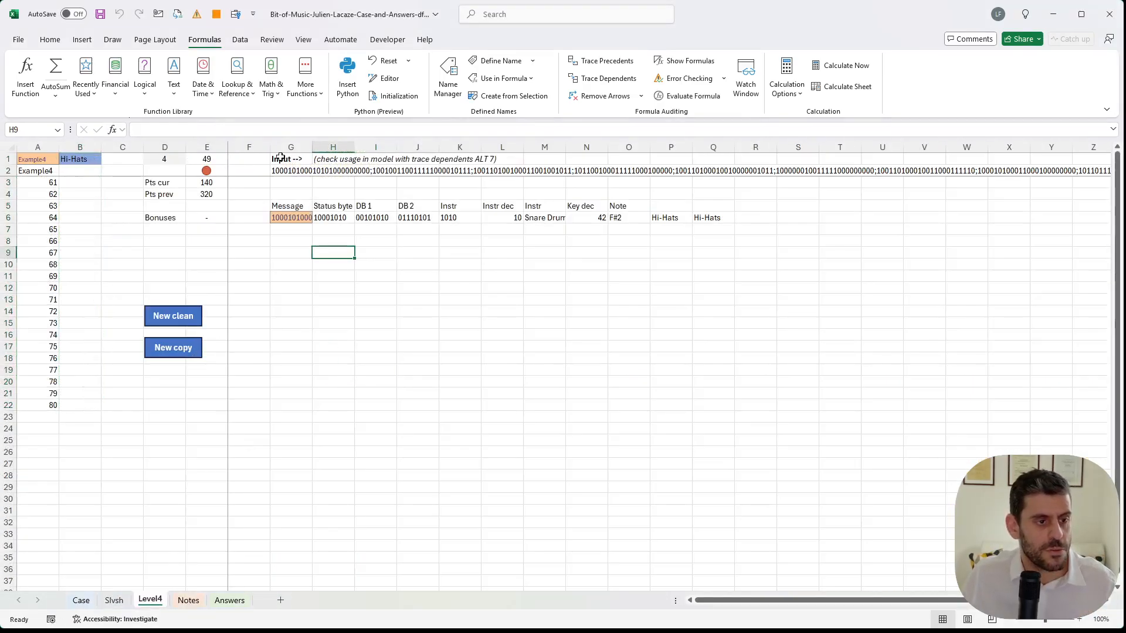
click(290, 218)
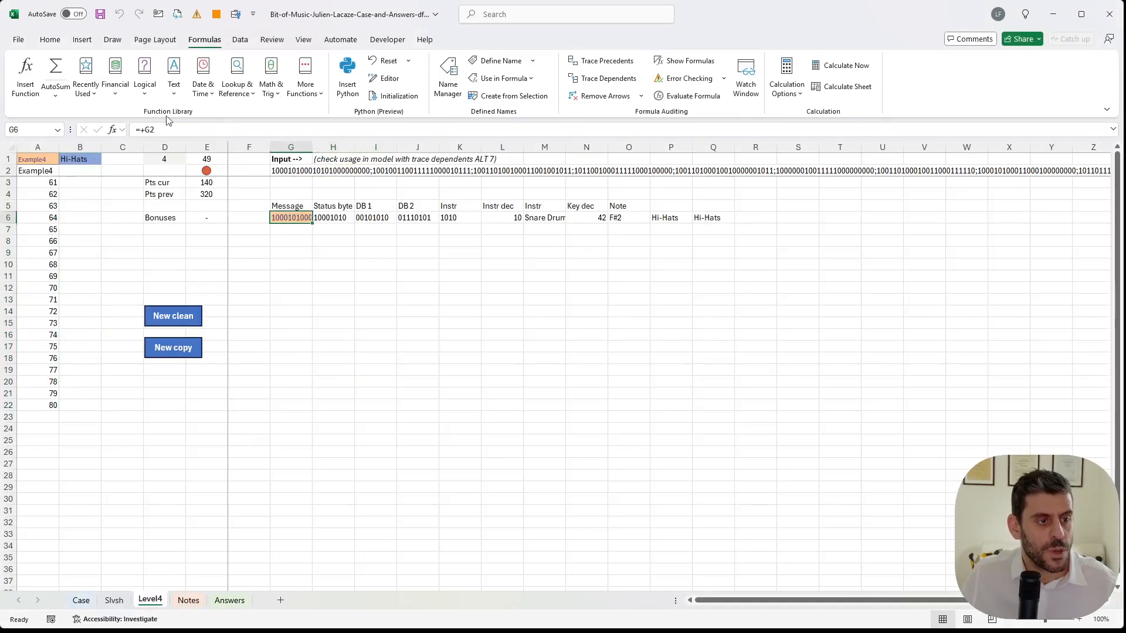
double_click(154, 129)
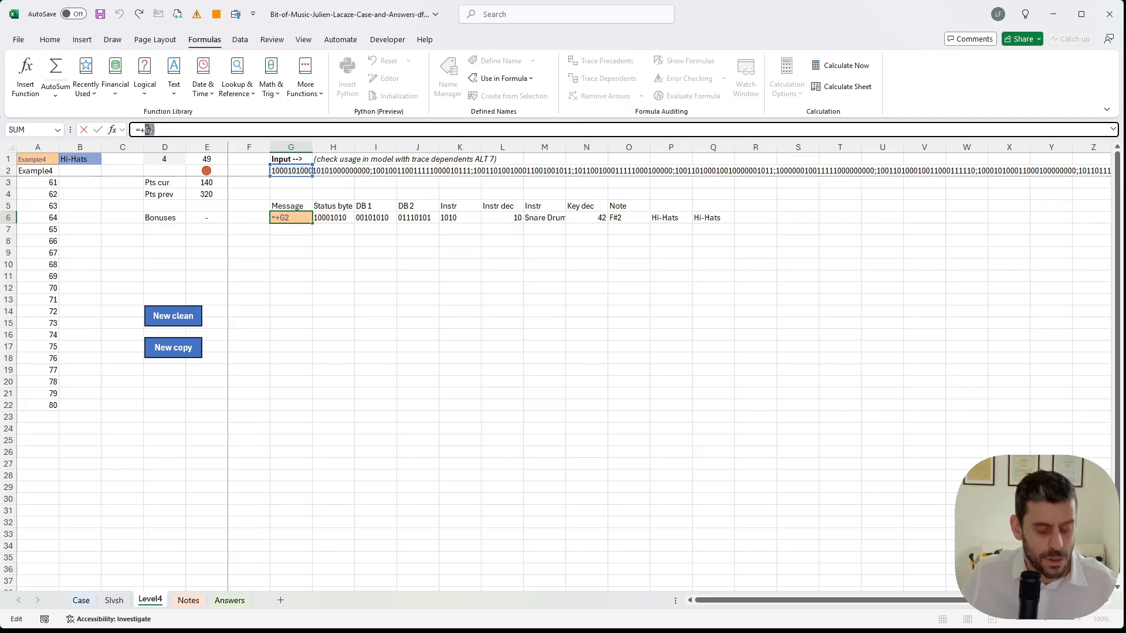
text(textsp)
key(Tab)
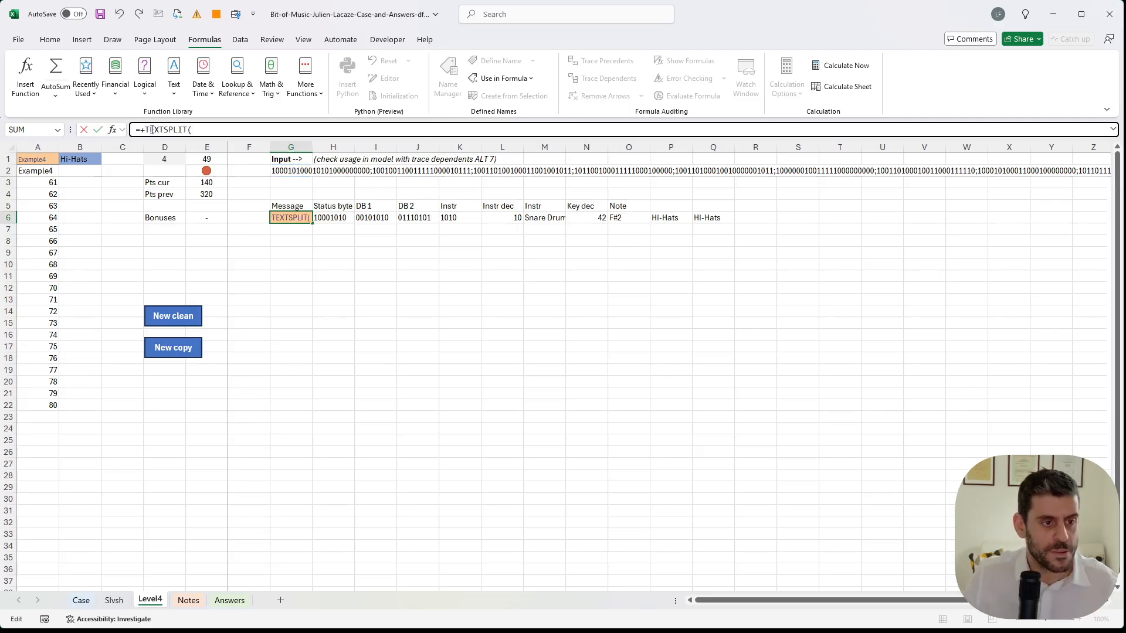
click(279, 174)
text(,,)
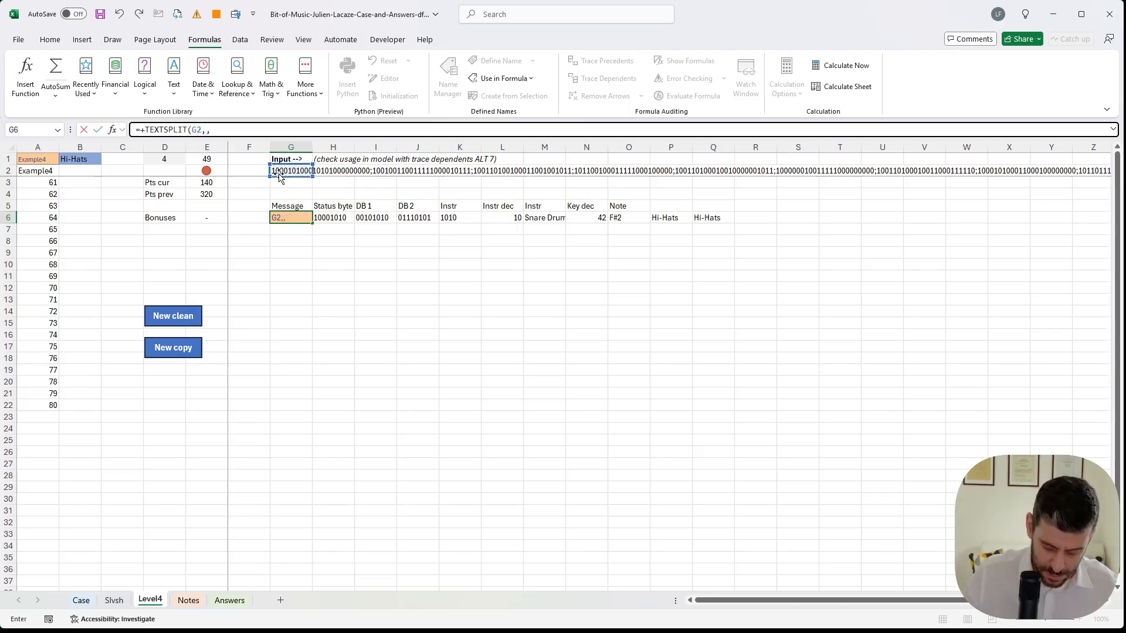
text(";"))
key(Tab)
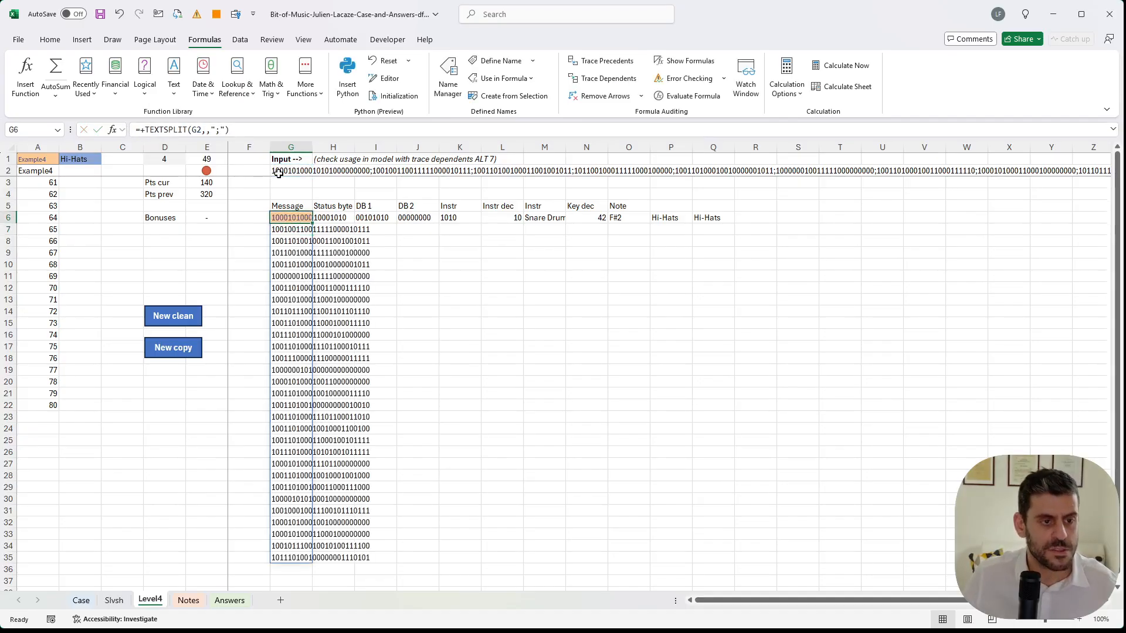
- Copy the row 6 decoding formulas in H6:Q6 down to row 35 beside the split messages
key(ctrl+shift+Right)
key(ctrl+c)
key(Down)
key(Left)
key(ctrl+Down)
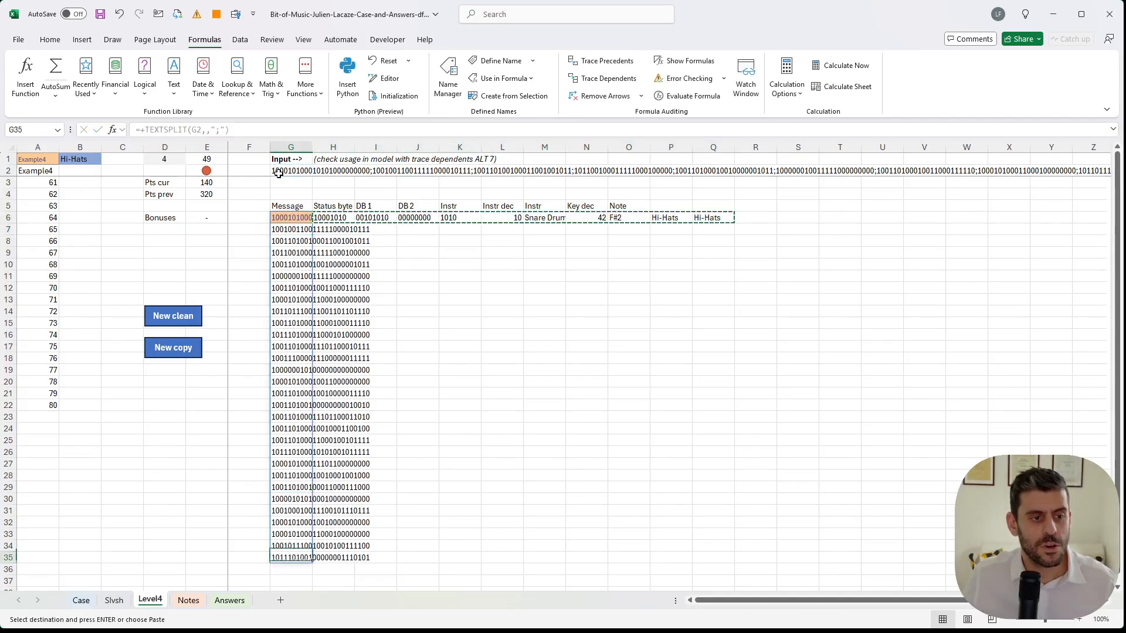
key(Right)
key(ctrl+shift+Up)
key(ctrl+v)
key(Escape)
key(ctrl+Up)
key(Right)
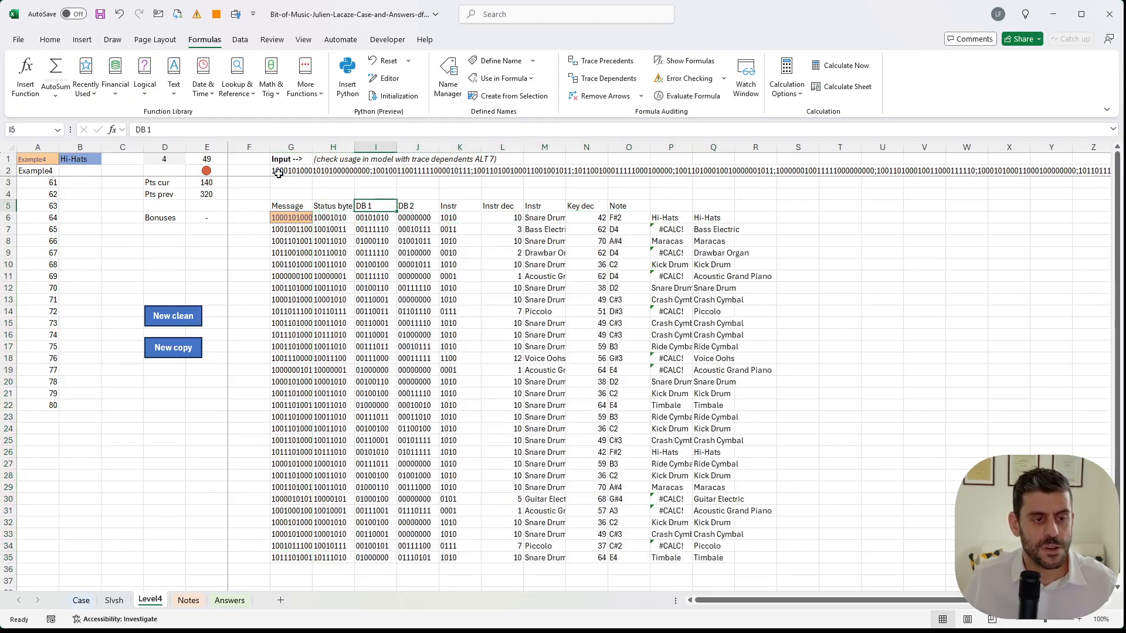
- After checking the message types on the Case sheet, add the Level4 headers Instr in P5, Instr fin in Q5 and Type in R5
key(ctrl+Page_Up)
key(ctrl+Page_Up)
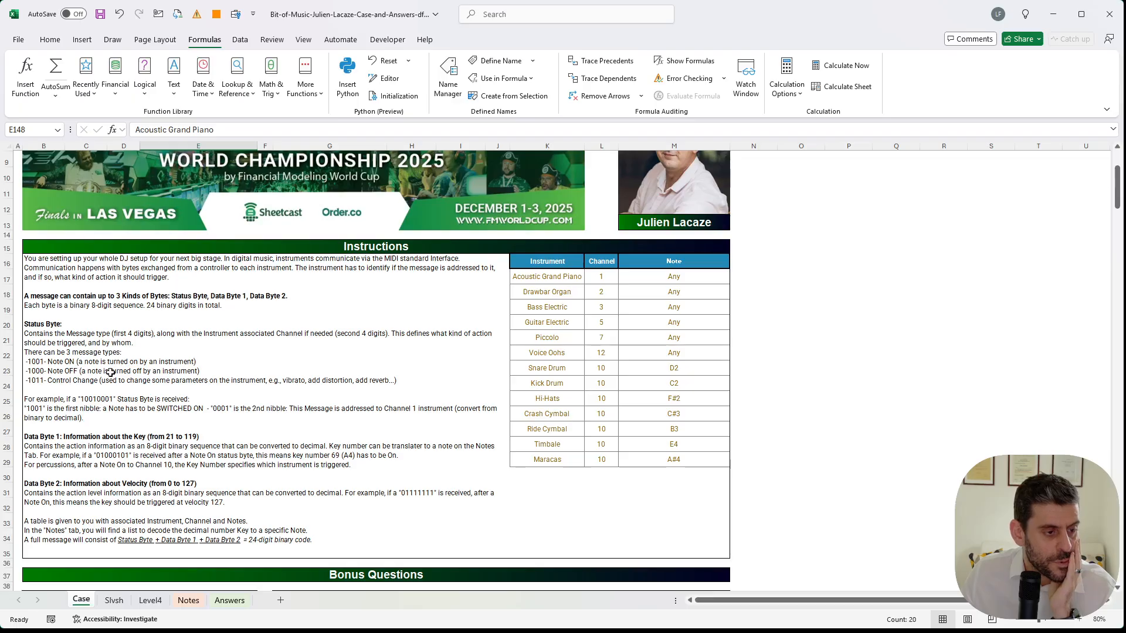
click(150, 600)
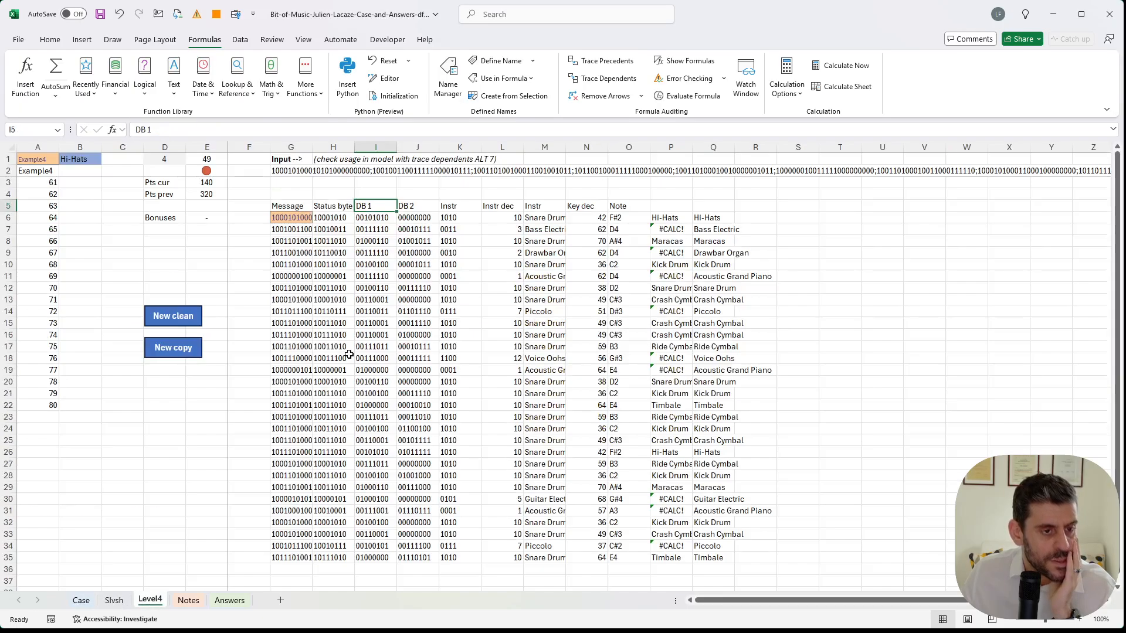
click(665, 209)
text(Instr)
key(Tab)
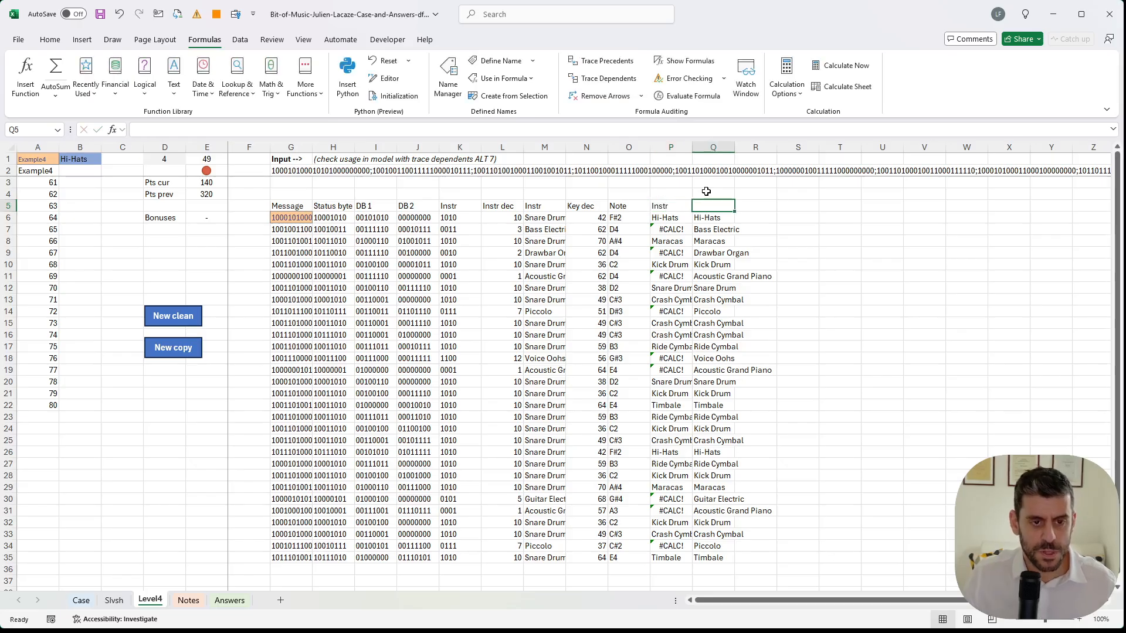
text(Instr fin)
key(Tab)
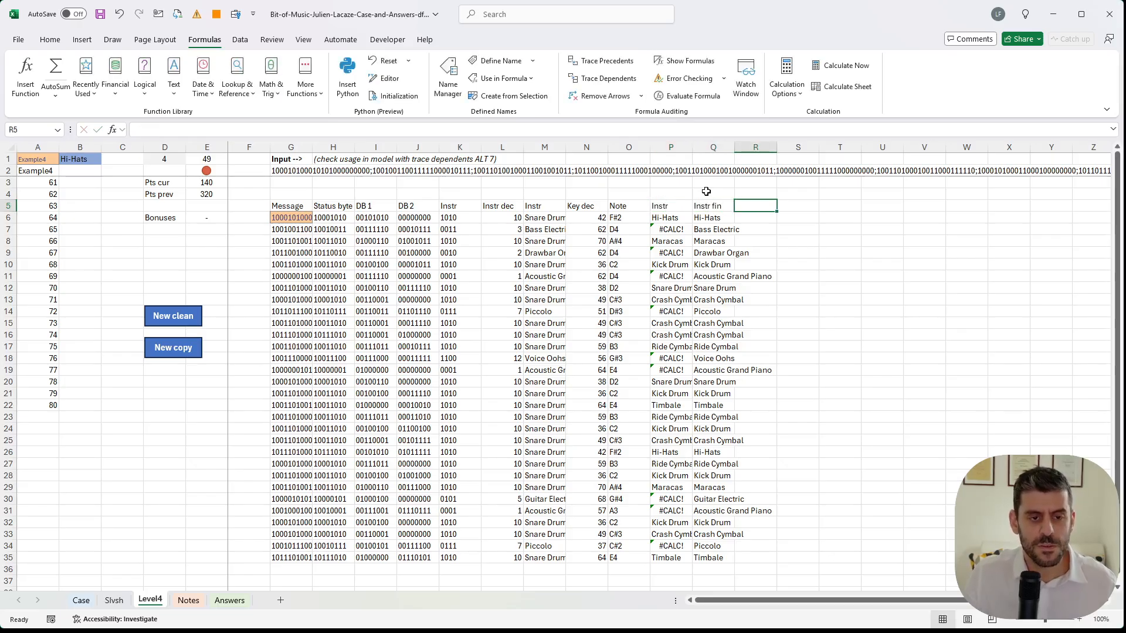
text(Type)
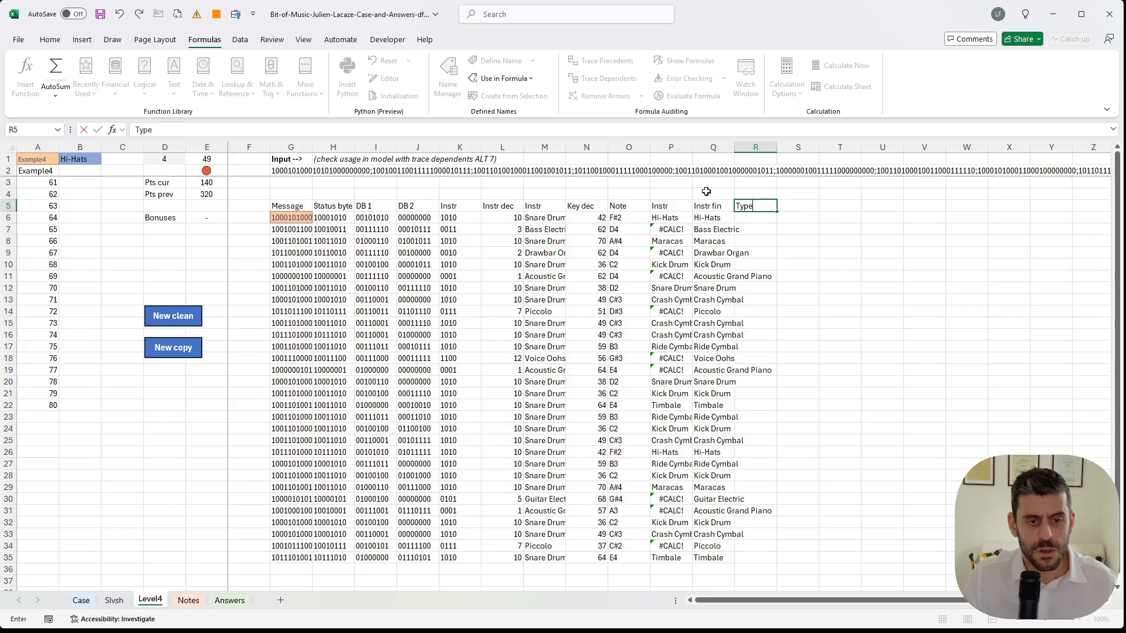
key(Return)
- In R6, extract the first four digits of the status byte with =+LEFT(H6,4)
text(+LEFT()
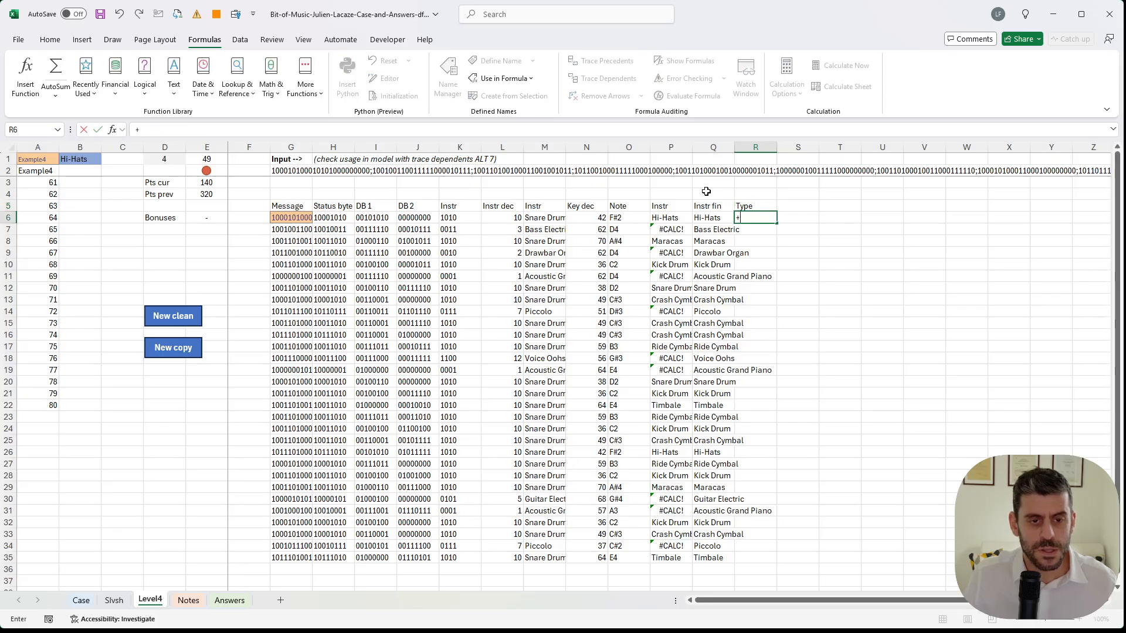
key(Left)
key(Left)
key(Left)
key(Left)
key(Left)
key(Left)
key(Left)
key(Left)
key(Left)
key(Left)
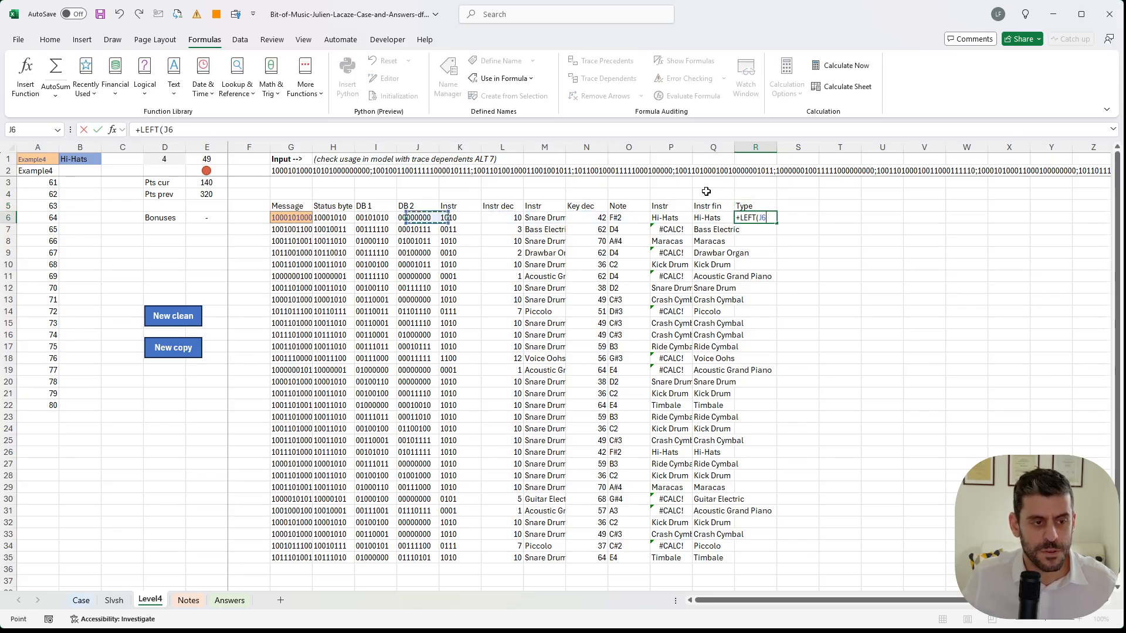
text(,4))
key(ctrl+Return)
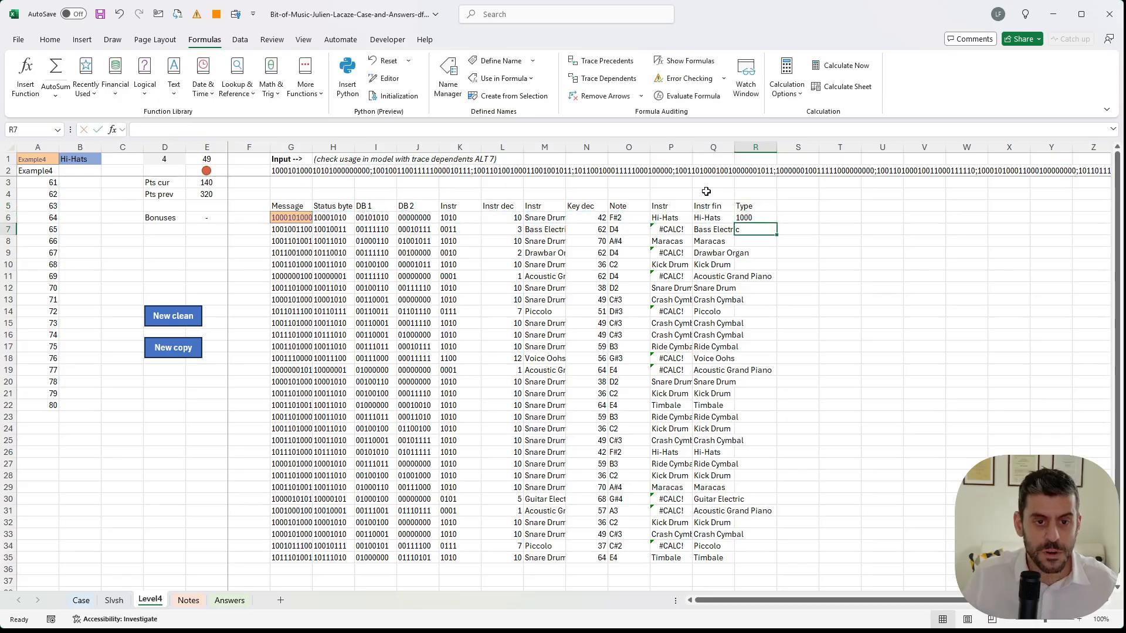
- Paste a screenshot of the Case sheet's Instructions onto the Level4 sheet and place it clear of column S
key(Right)
click(81, 601)
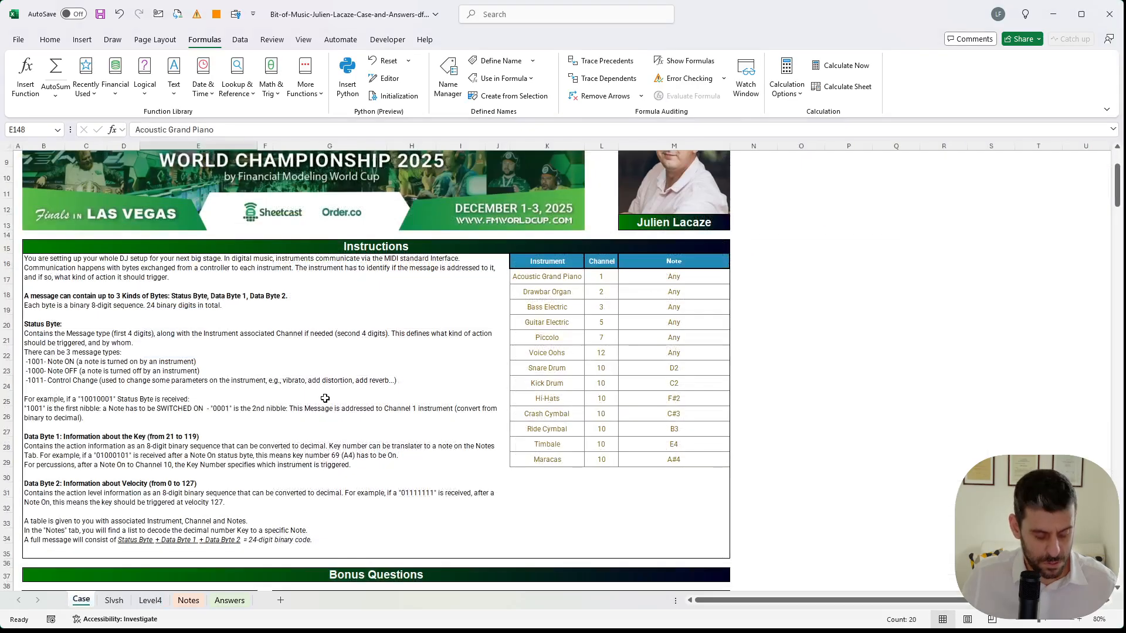
key(ctrl+2)
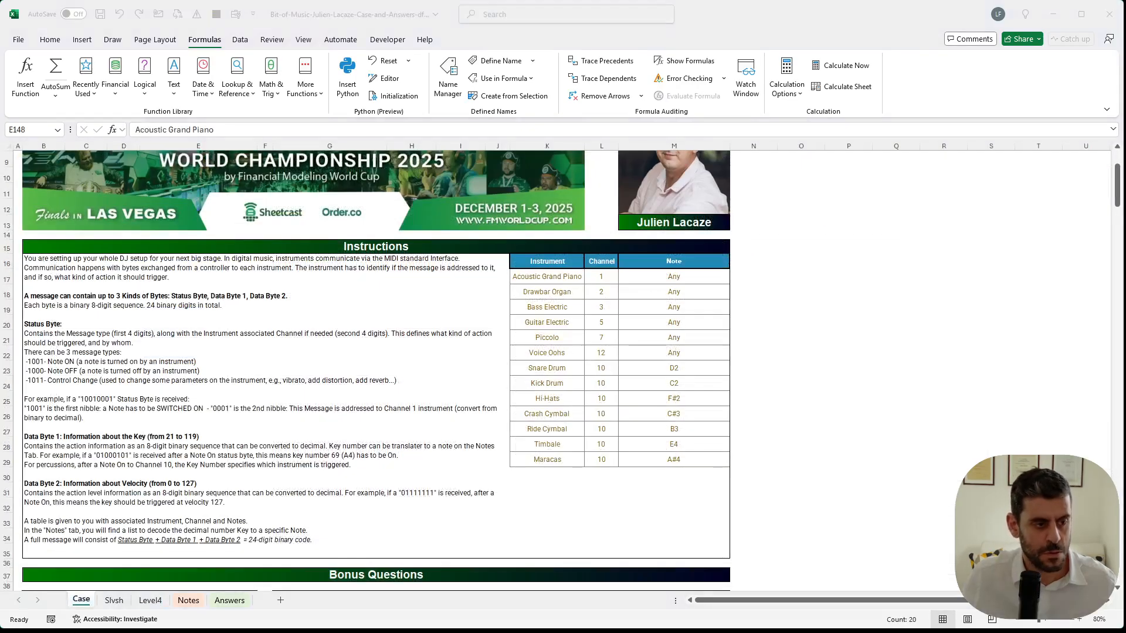
click(150, 601)
key(ctrl+v)
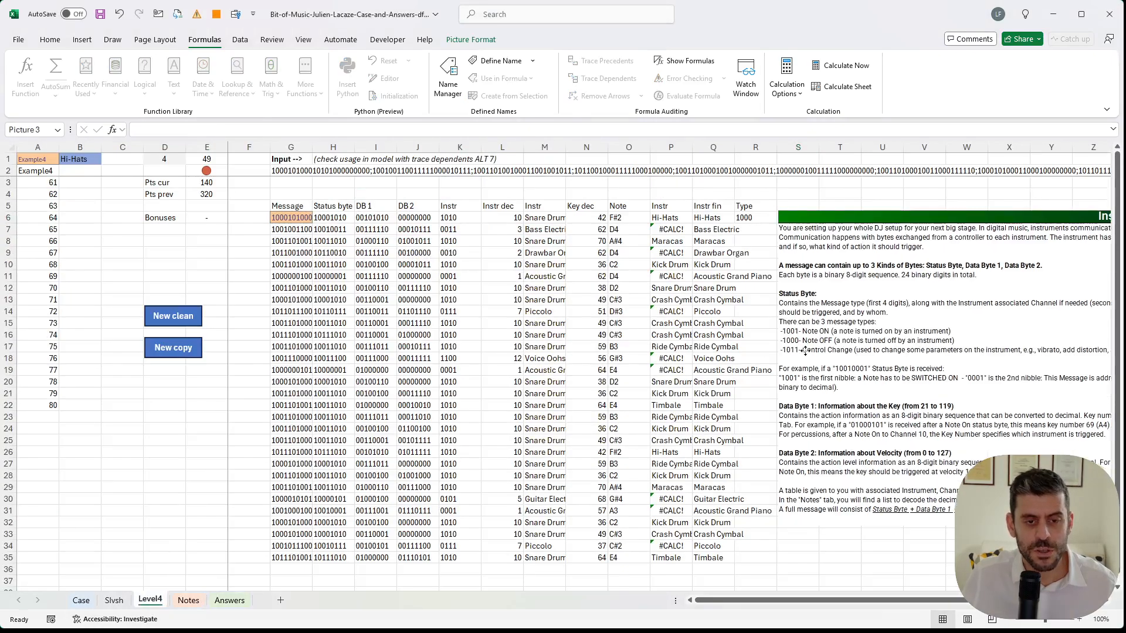
drag(806, 351, 902, 361)
- Rename the R5 header to Type byte and label S5 as Type
click(791, 207)
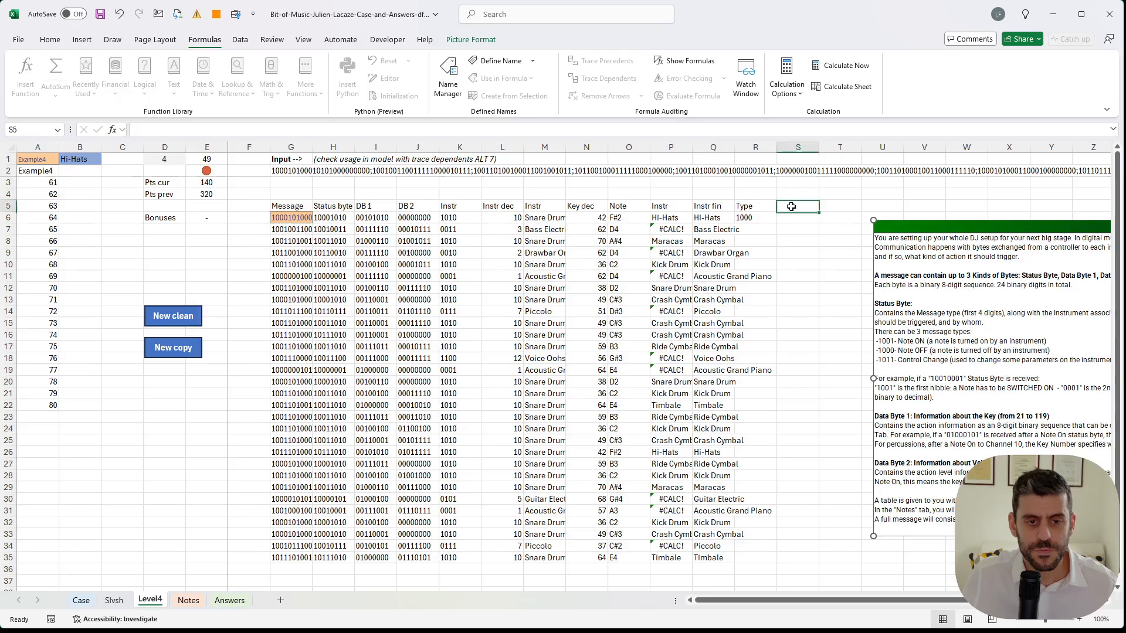
key(Left)
key(F2)
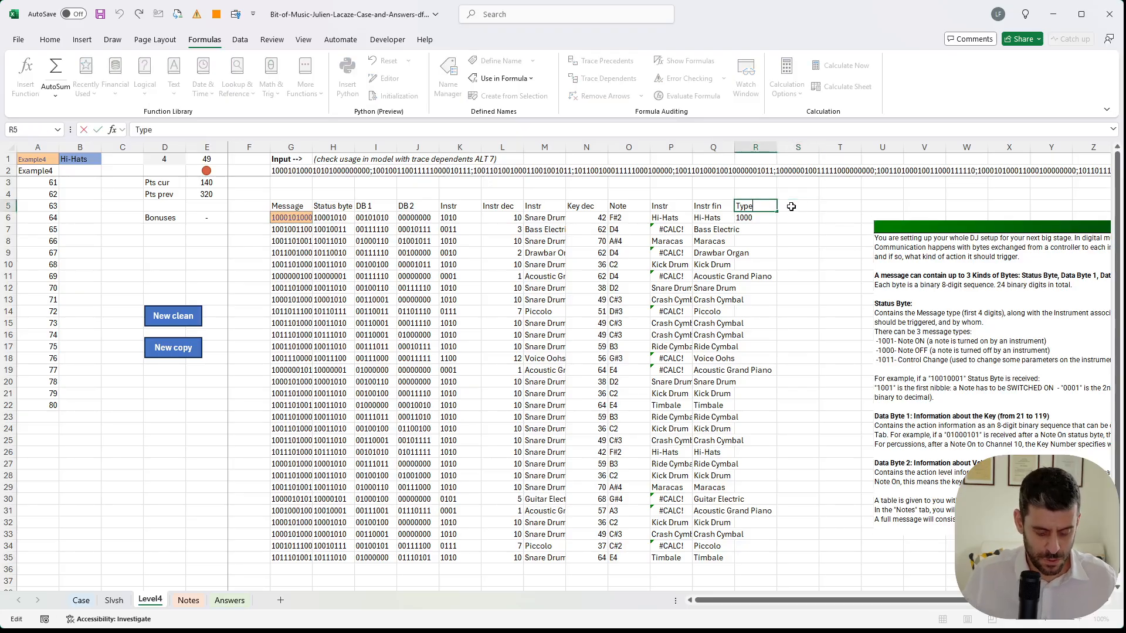
text(byte)
key(Tab)
text(Typ)
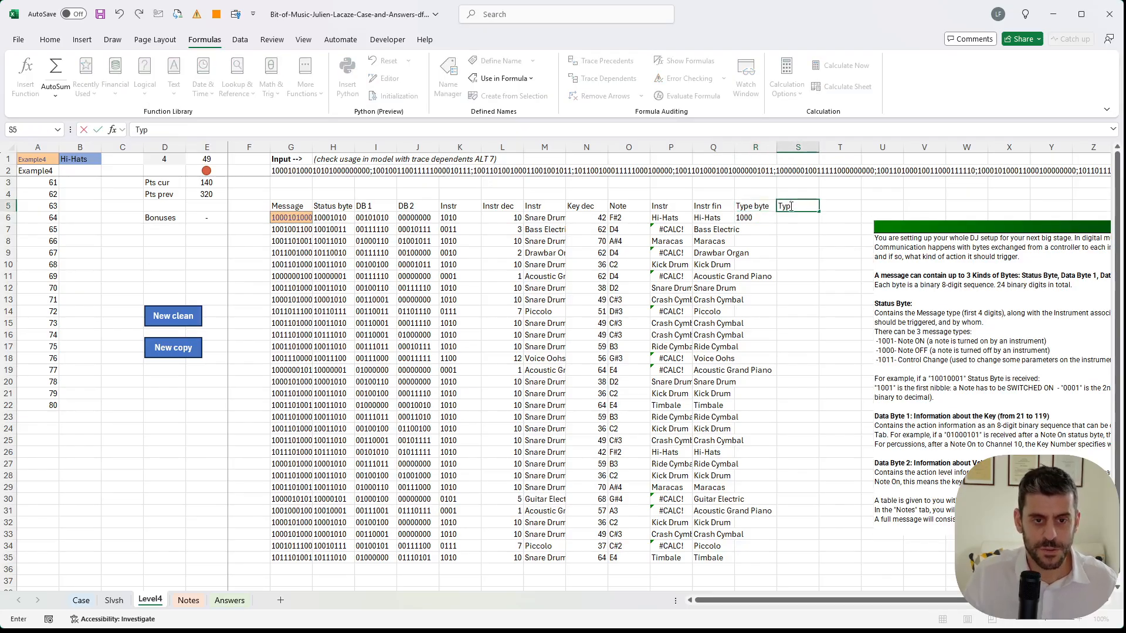
key(Return)
- In S6, translate the type byte in R6 with SWITCH: "1001" as "Note ON", "1000" as "Note OFF" and "1011" as "Control Change"
text(+SWITCH()
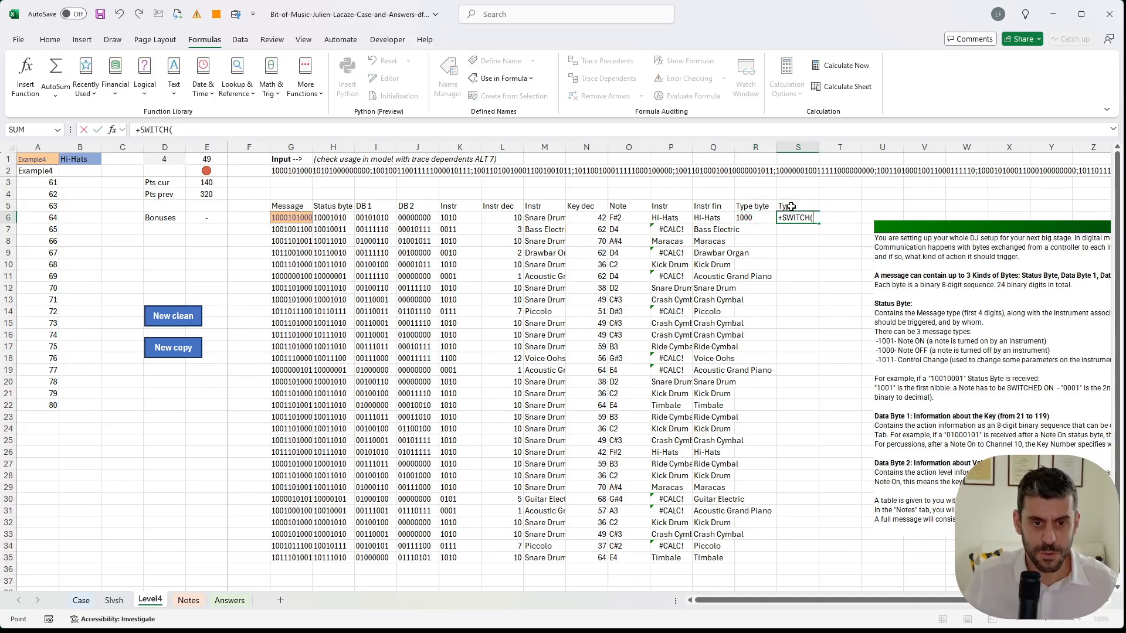
key(Left)
text(,)
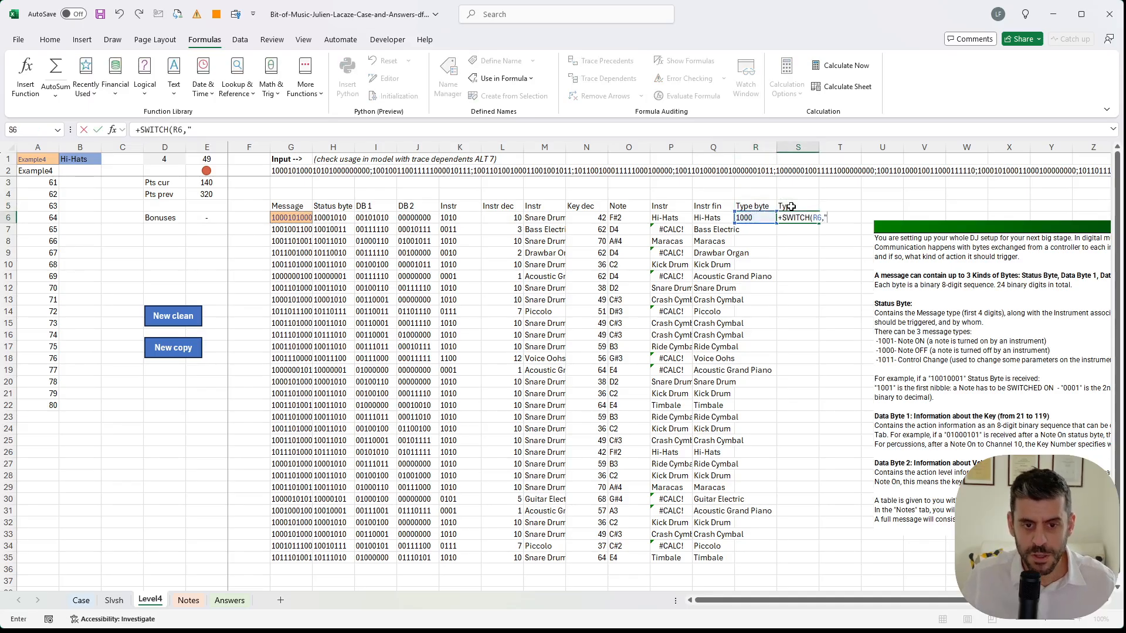
text("1001",)
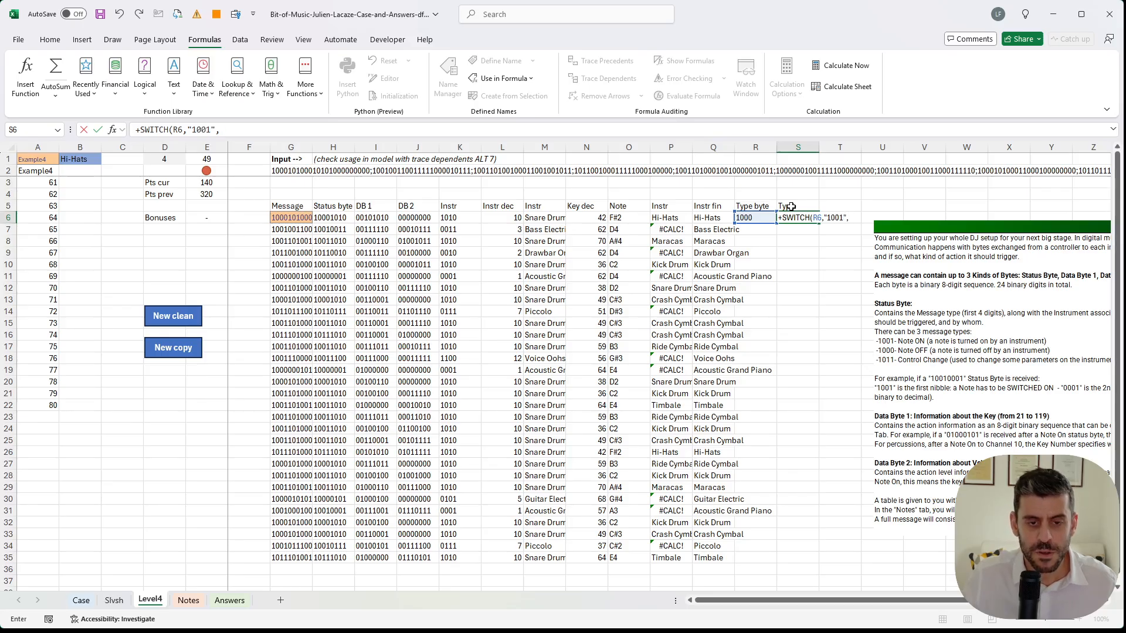
text("Note ON",)
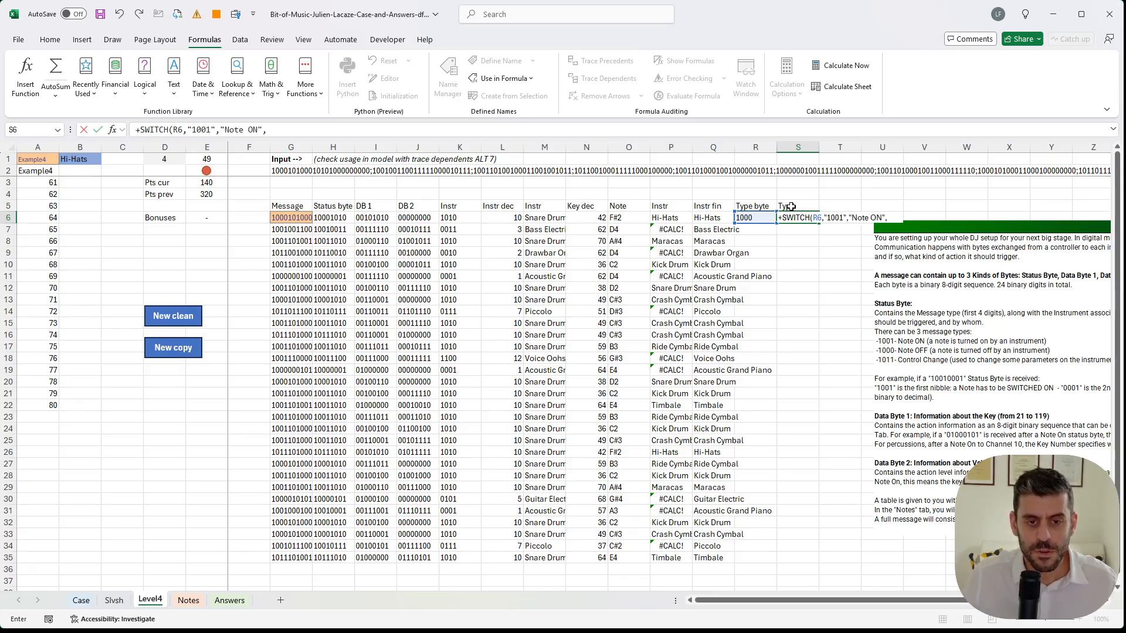
text("1)
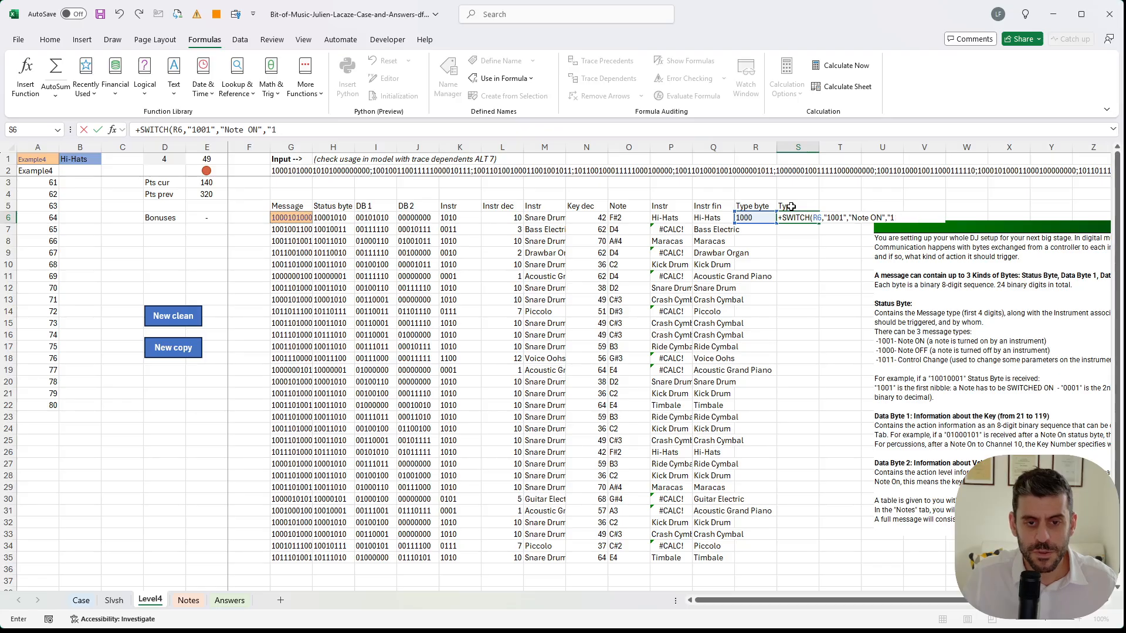
text(10000","Note O)
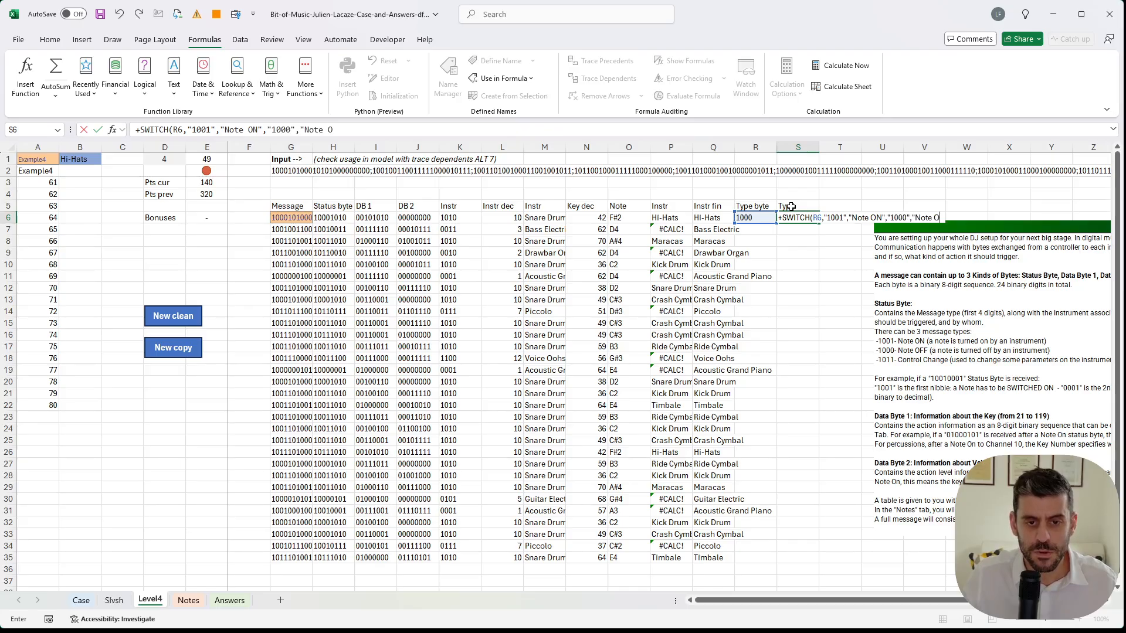
text(FF)
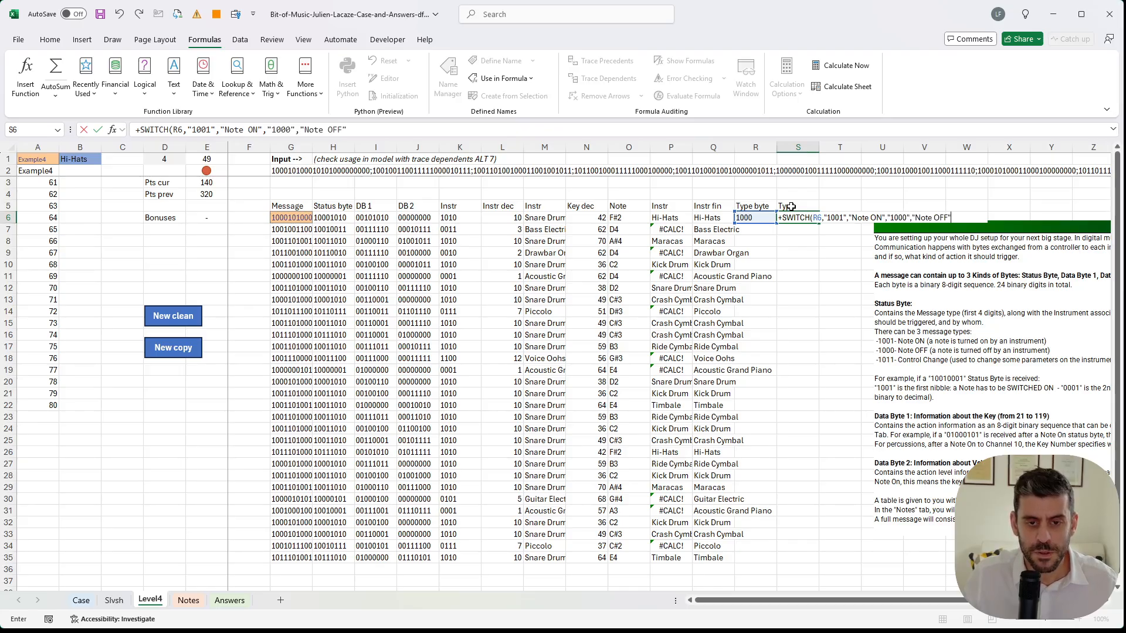
text(","1011",)
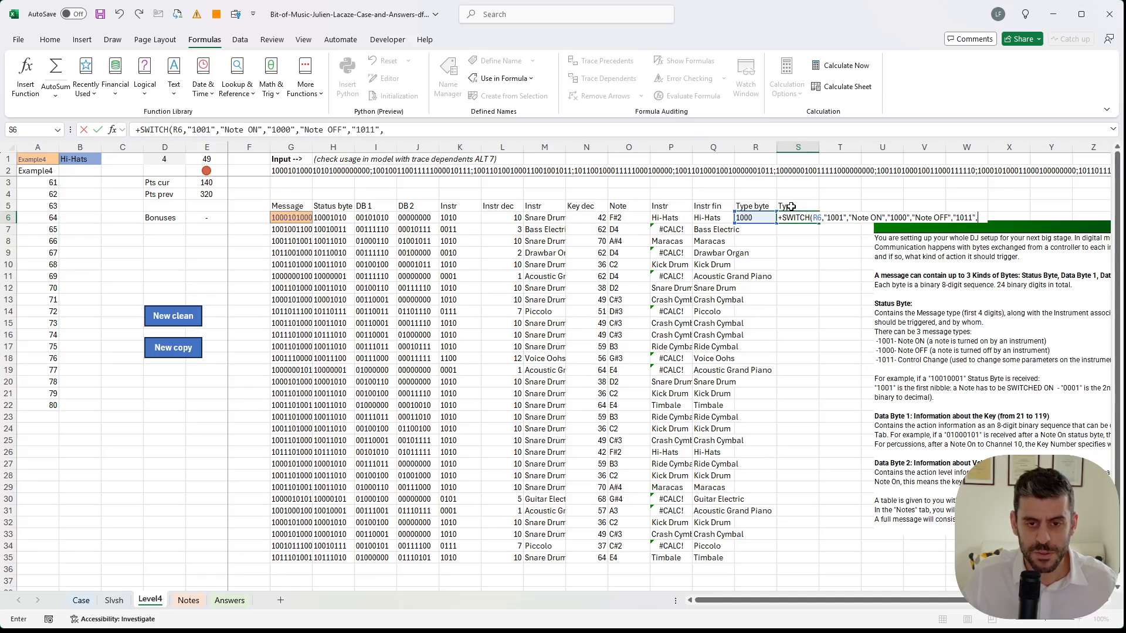
text("Control Change)
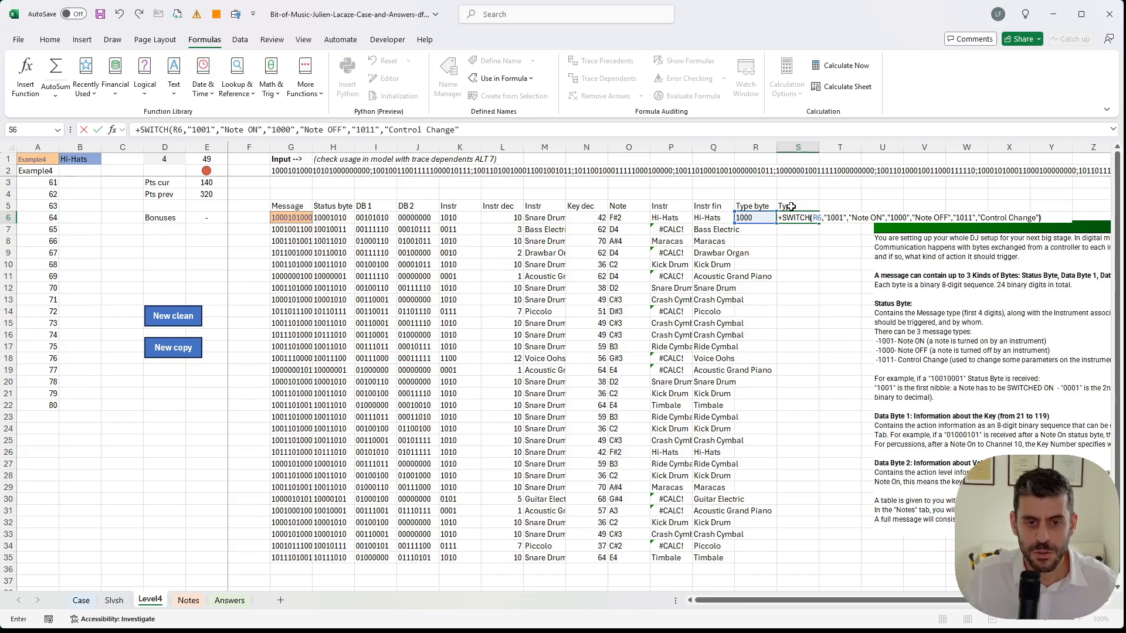
key(Return)
- Copy the Type byte and Type formulas from R6:S6 down through row 35
key(Up)
key(Left)
key(shift+Right)
key(ctrl+c)
key(Left)
key(ctrl+Down)
key(Right)
key(ctrl+shift+Up)
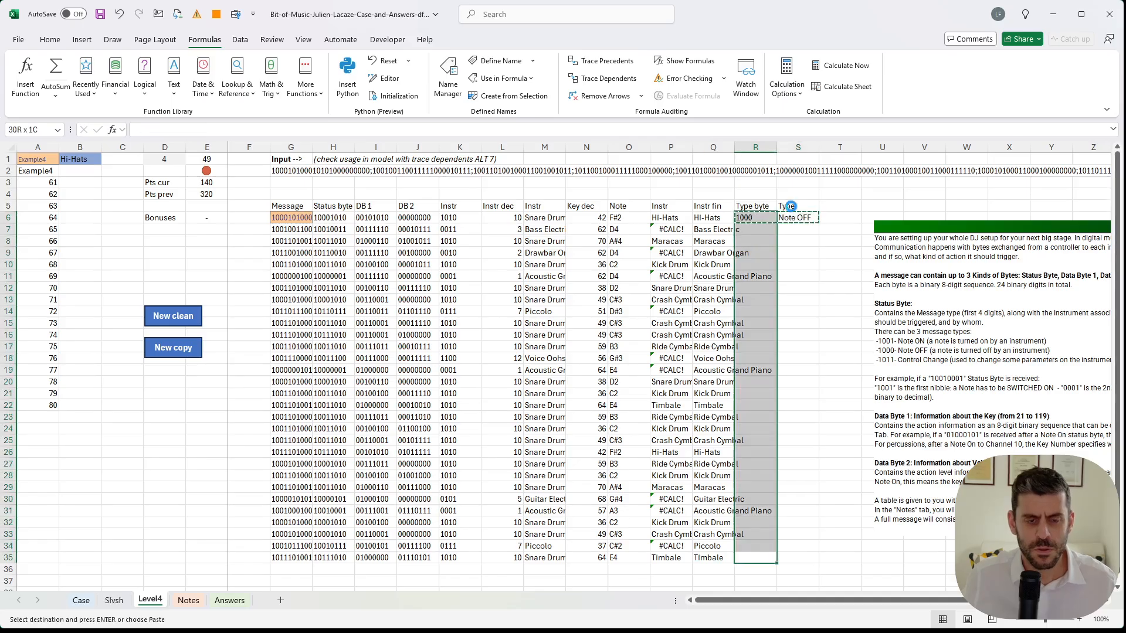
key(Return)
- After checking the Data Byte 2 description in the Instructions screenshot, move it clear of column T and head T5 as Velocity
click(775, 206)
drag(918, 334, 685, 343)
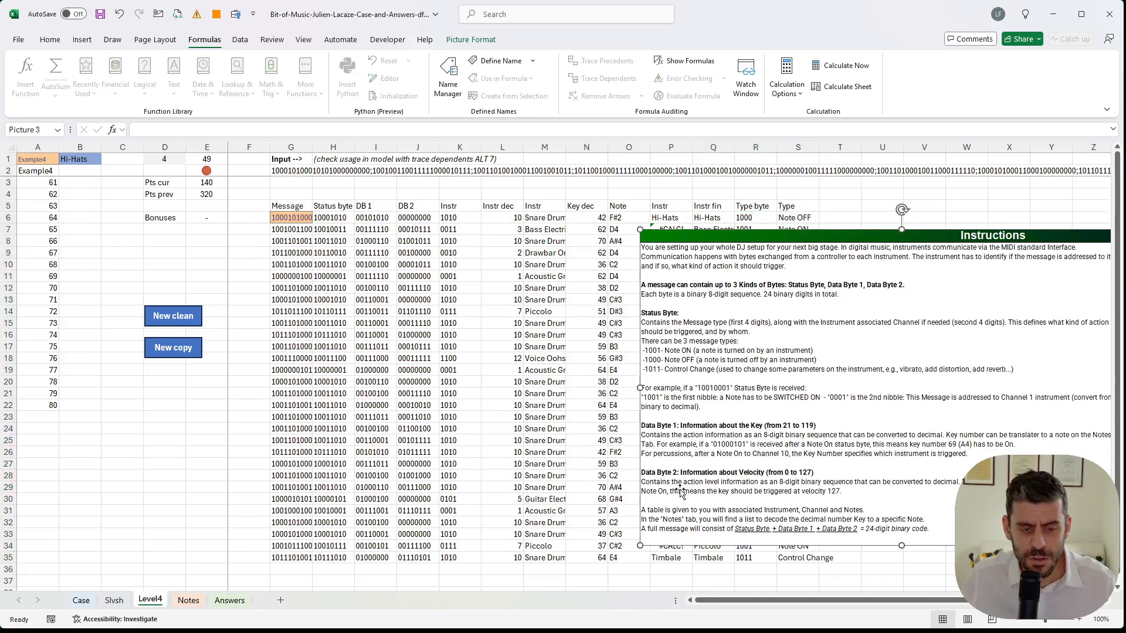
drag(760, 478, 696, 469)
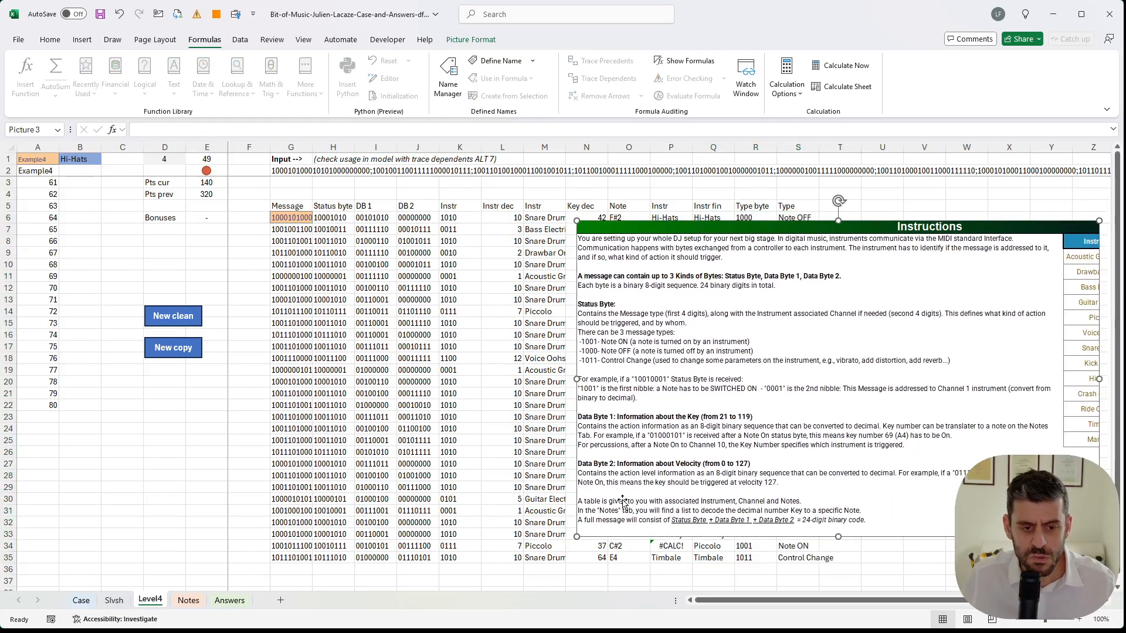
drag(619, 495, 997, 492)
click(839, 205)
text(Vel)
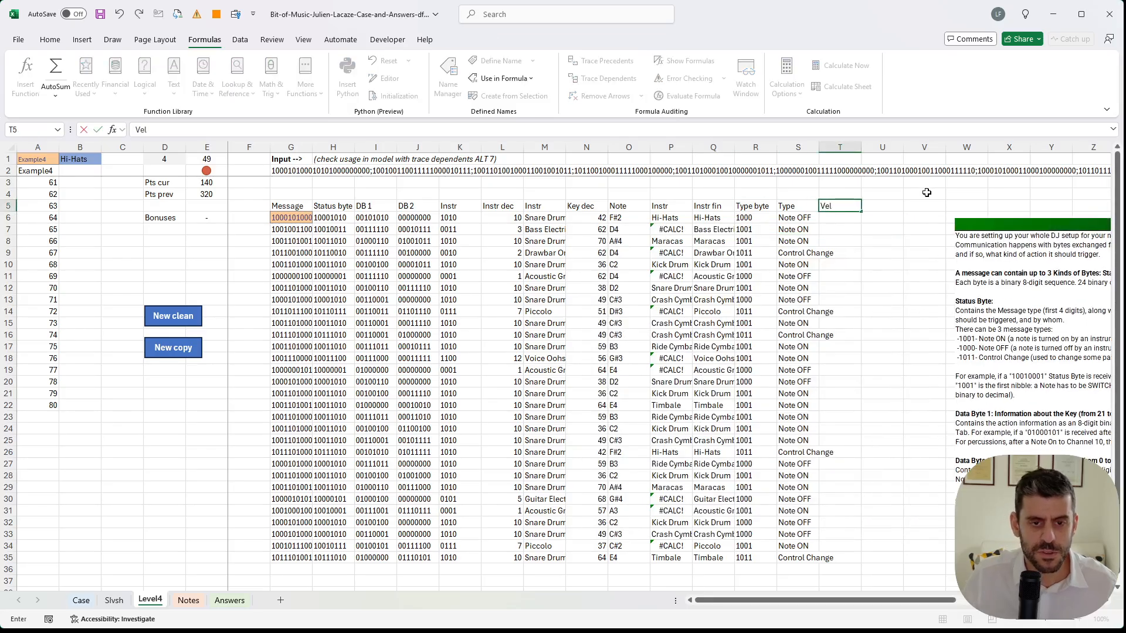
text(ocity)
key(Return)
- In T6, convert the DB2 binary value to decimal with =+BIN2DEC(J6)
text(+)
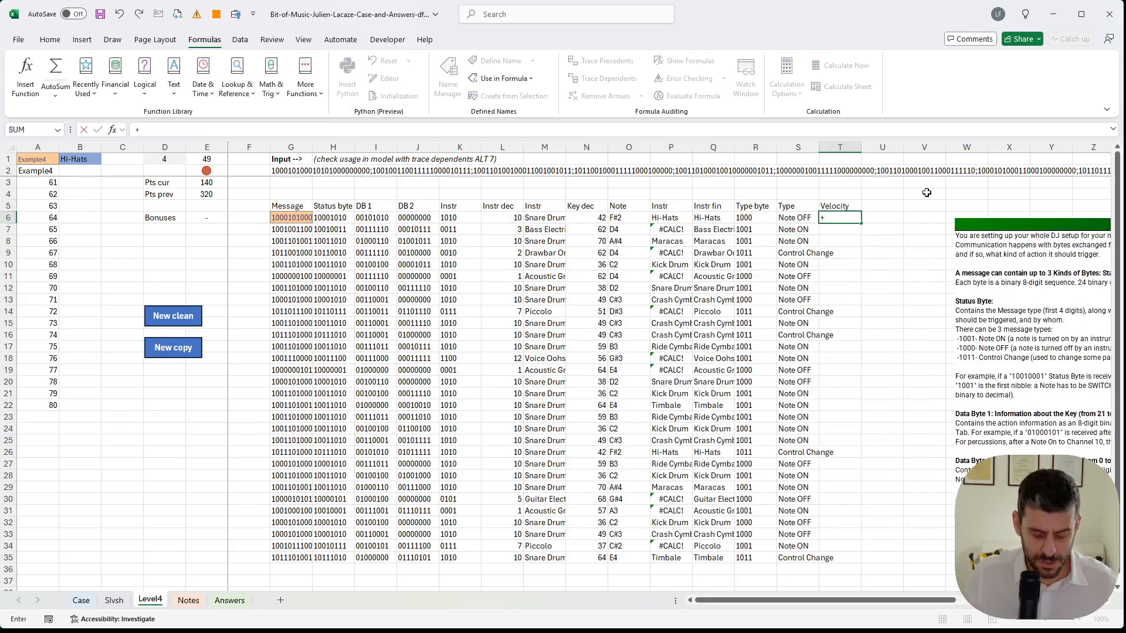
text(BIN2DEC()
key(Left)
key(Left)
key(Left)
key(Left)
key(Left)
key(Left)
key(Left)
key(Left)
key(Left)
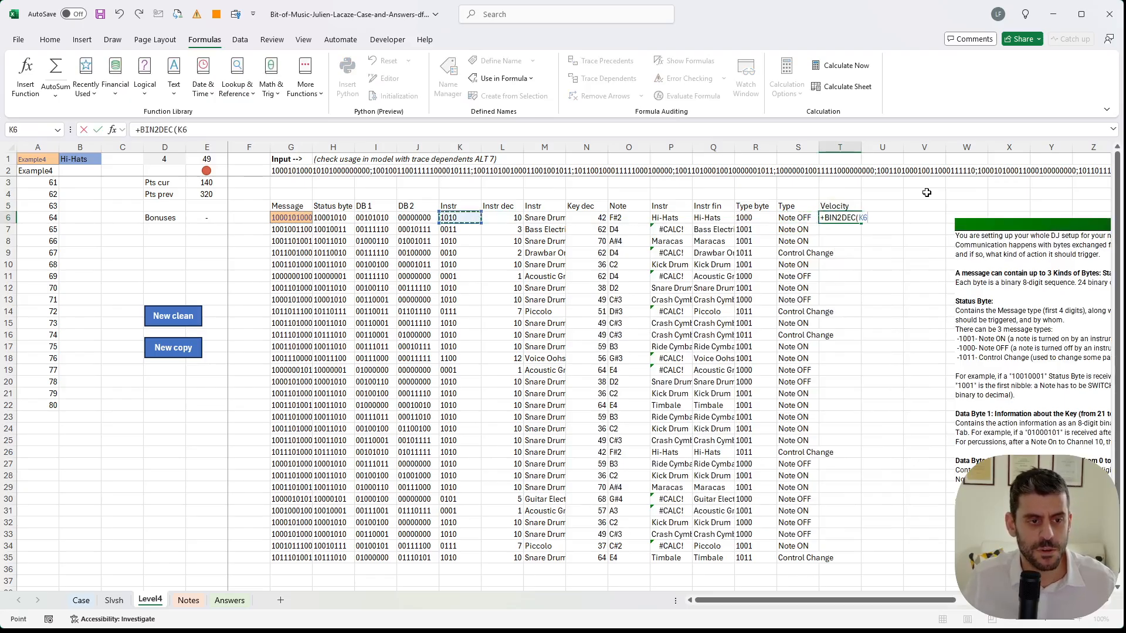
key(Left)
key(Return)
- Copy the velocity formula from T6 down through T35
key(Up)
key(ctrl+c)
key(Left)
key(ctrl+Down)
key(Right)
key(ctrl+shift+Up)
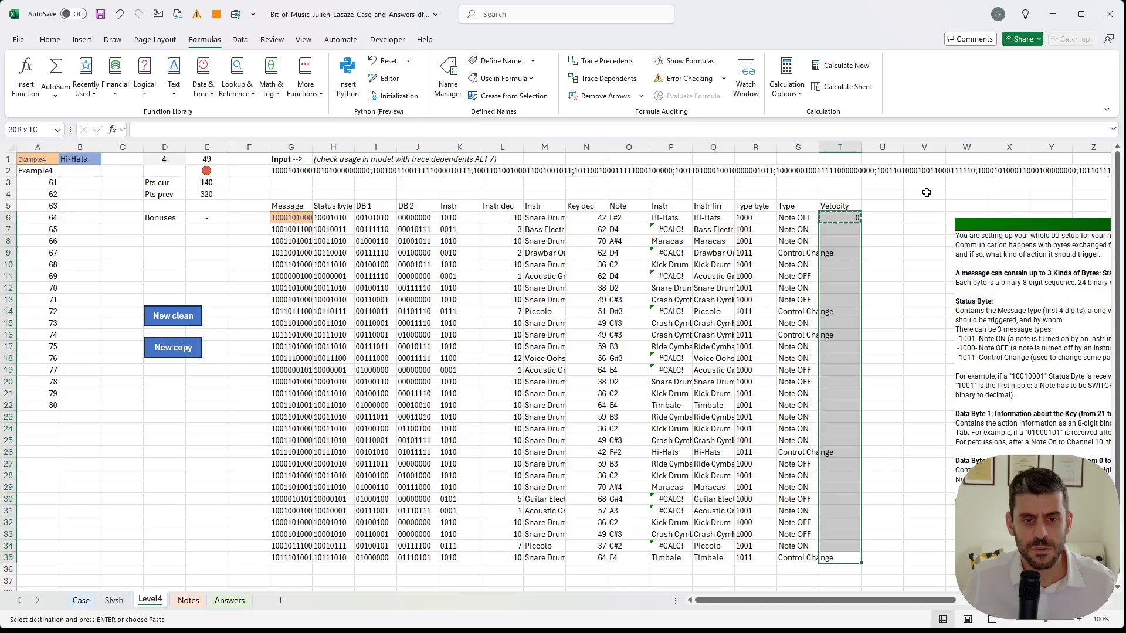
key(ctrl+v)
key(Escape)
key(Up)
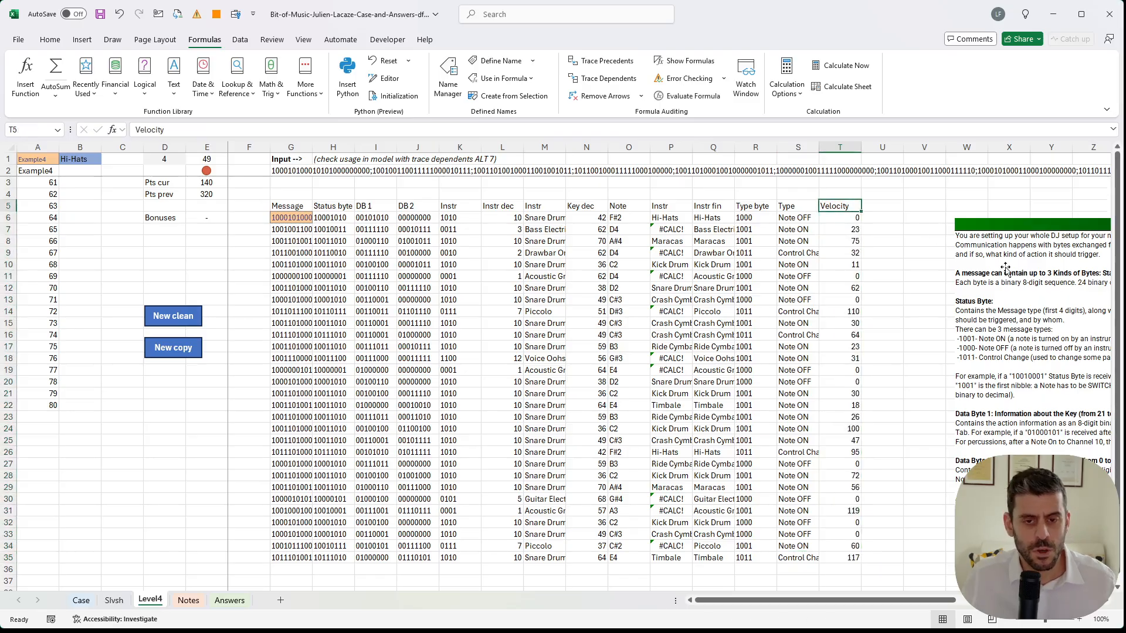
- Review the Level 4 question and the Example4 explanation on the Case sheet, and return to the Level4 sheet
click(81, 600)
scroll(135, 536, down, 15)
scroll(135, 536, down, 4)
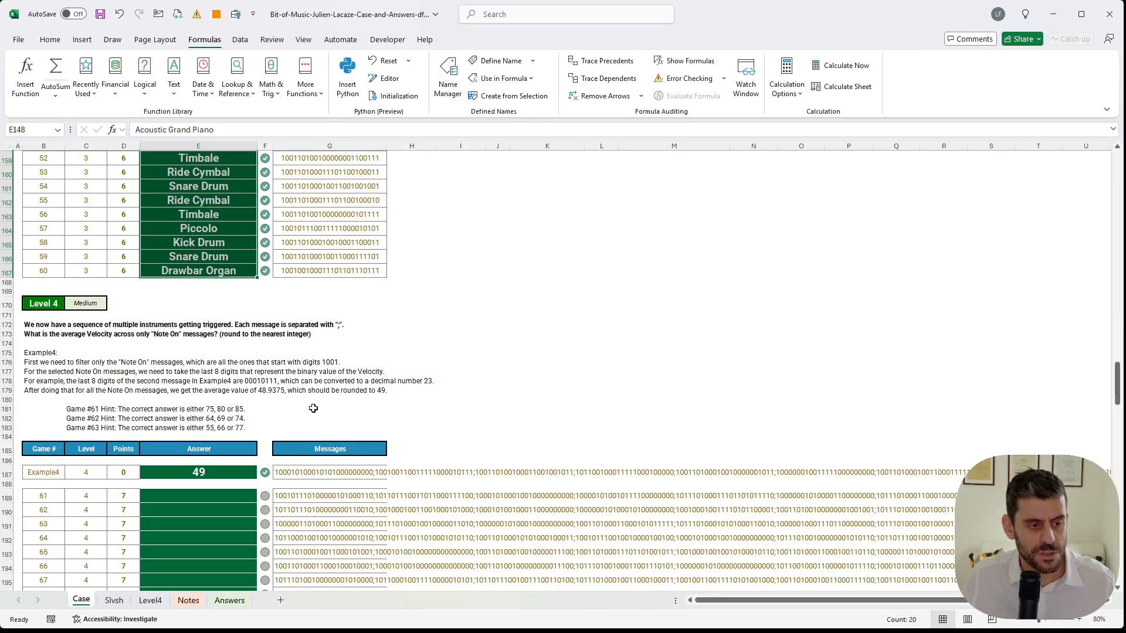
click(147, 600)
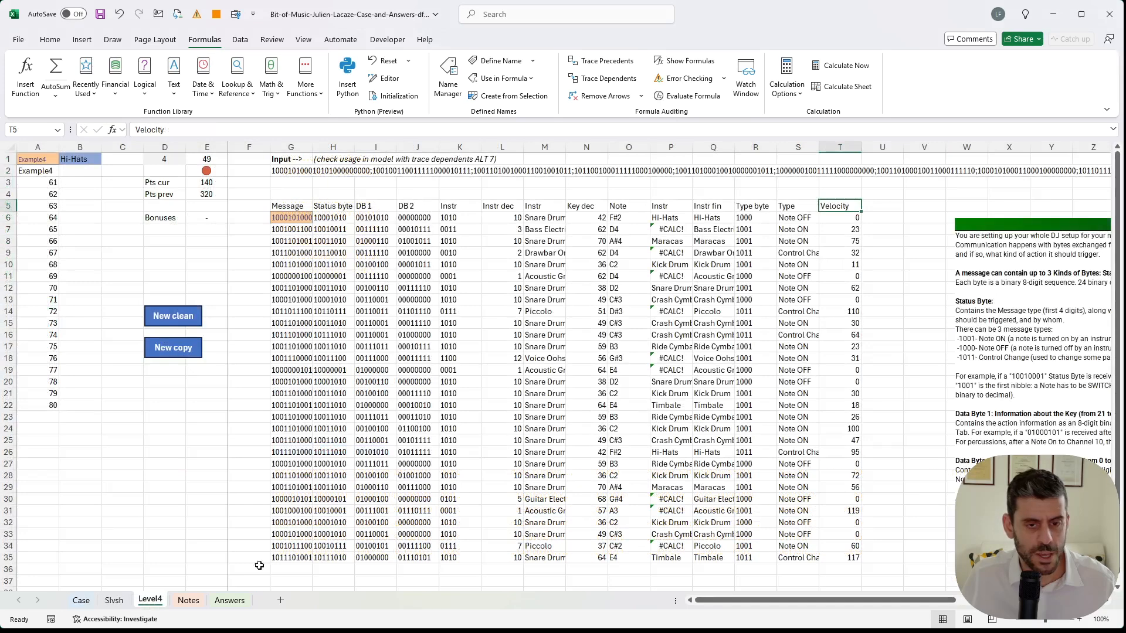
- In V6, average the velocities of only the Note On messages with =+AVERAGEIFS(T6:T35,S6:S35,"Note ON")
click(926, 206)
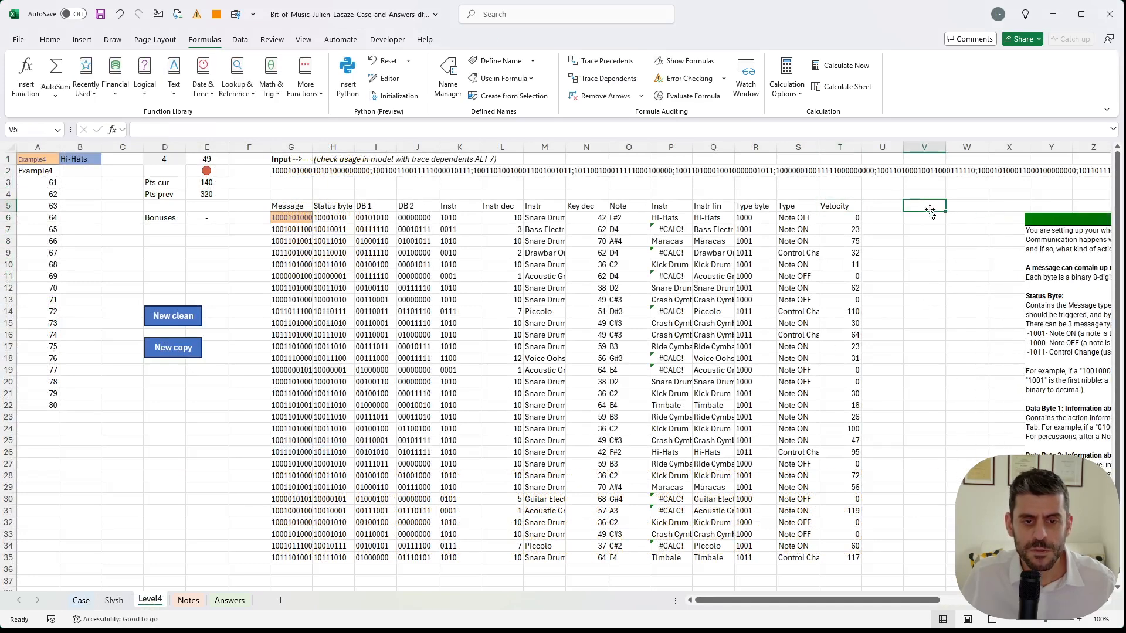
click(929, 215)
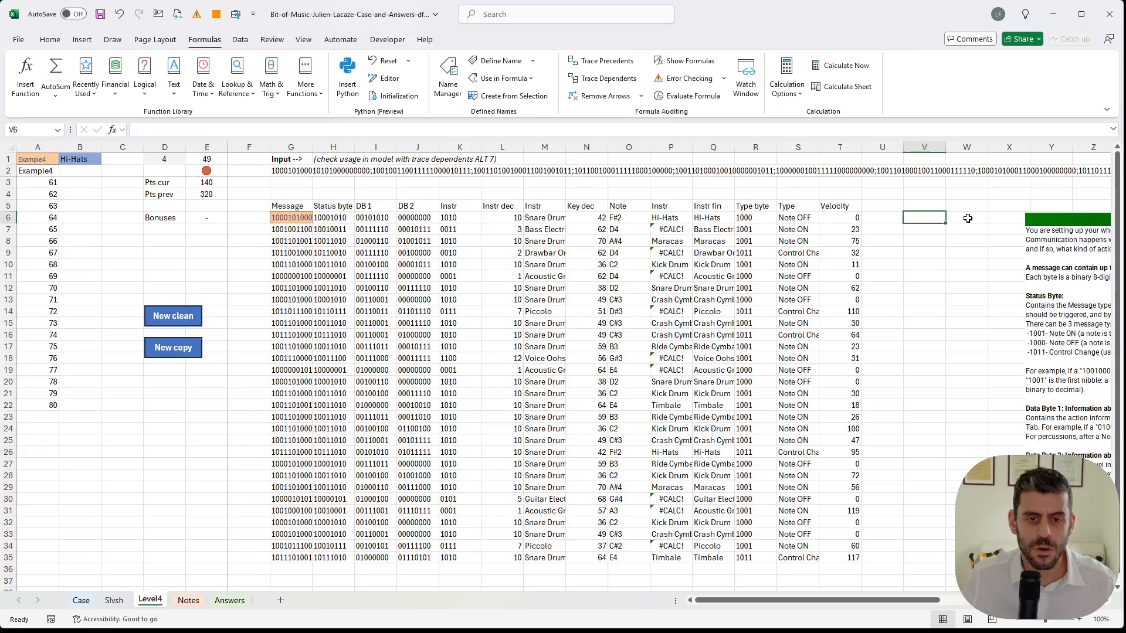
text(+ave)
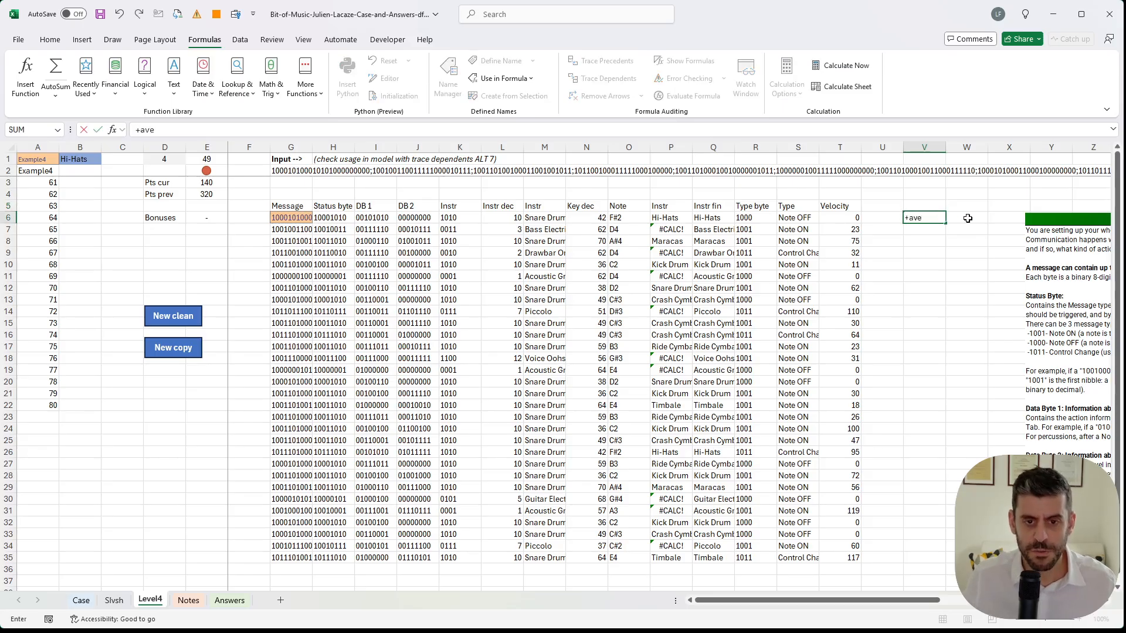
key(Down)
key(Down)
key(Down)
key(Down)
key(Tab)
key(Left)
key(Left)
key(ctrl+shift+Down)
text(,)
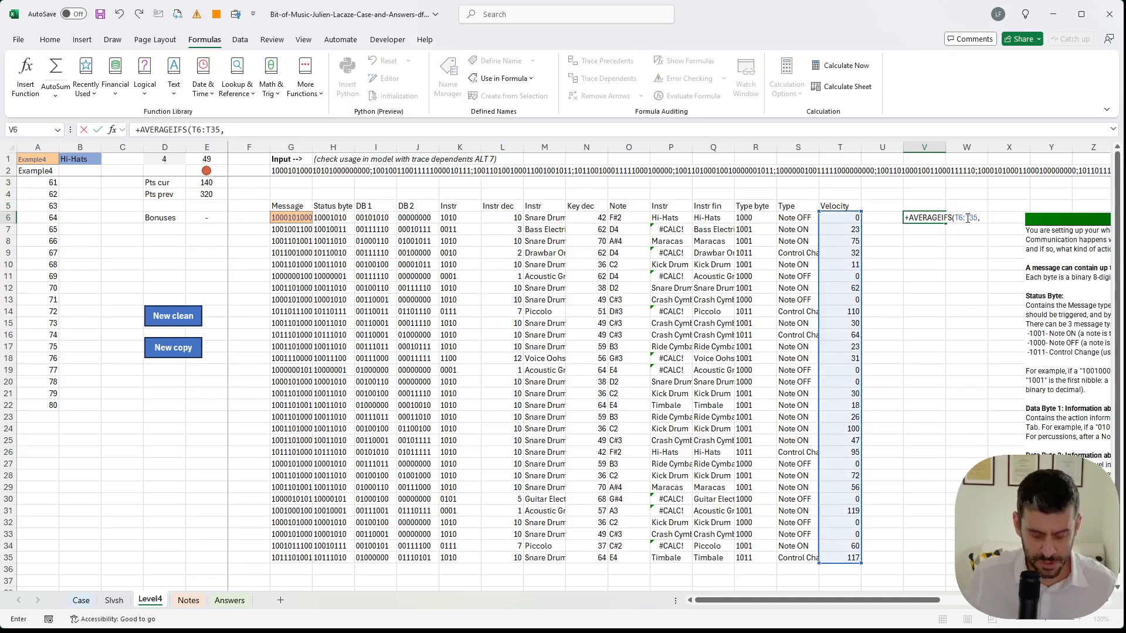
key(Left)
key(Left)
key(Left)
key(ctrl+shift+Down)
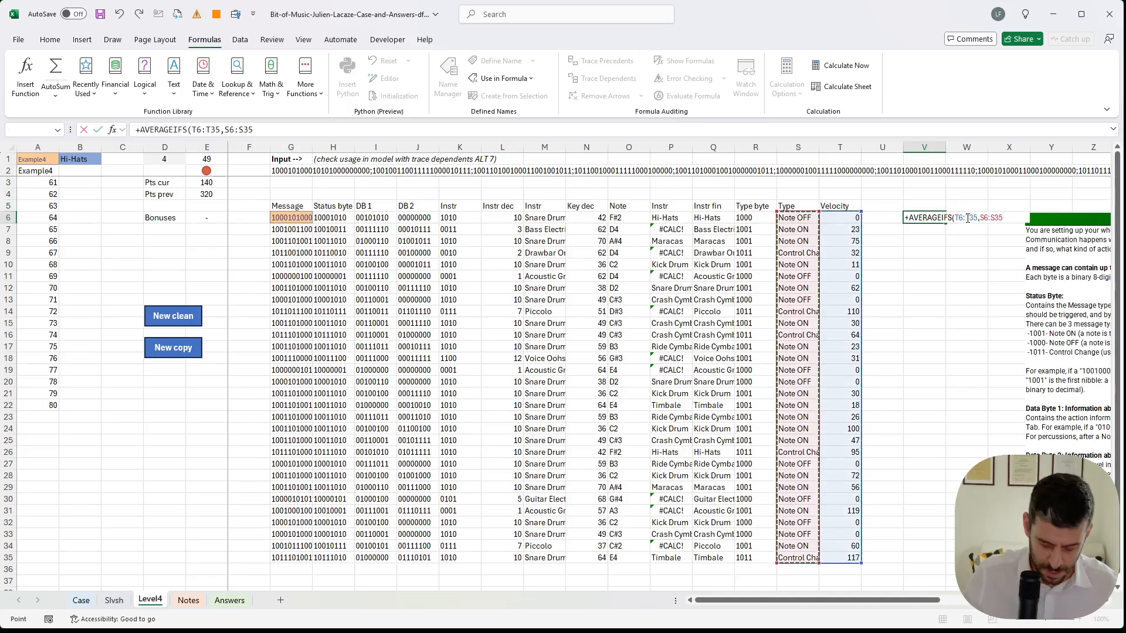
text("N)
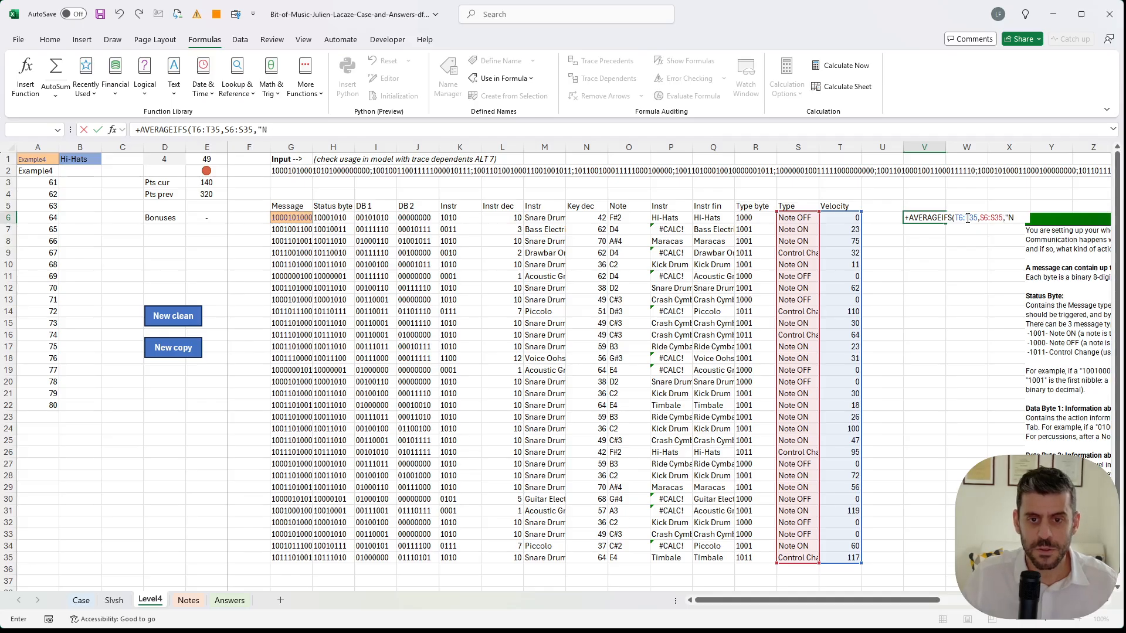
text(ote ON")
key(Return)
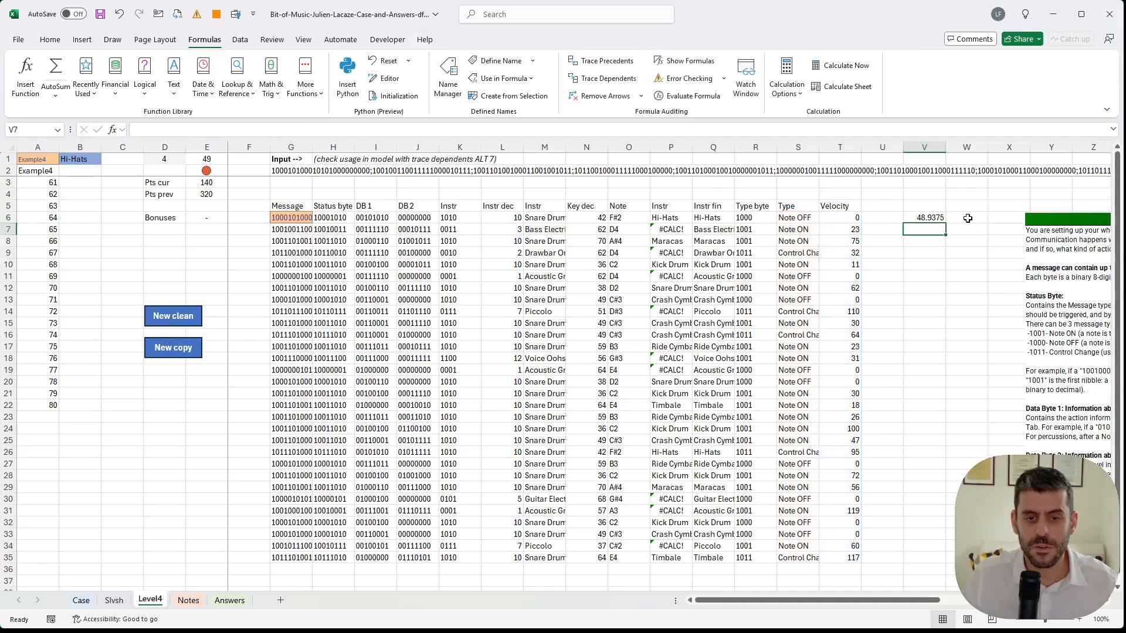
- In W6, round the average to the nearest integer with =+ROUND(V6,0)
key(Up)
key(Right)
text(+)
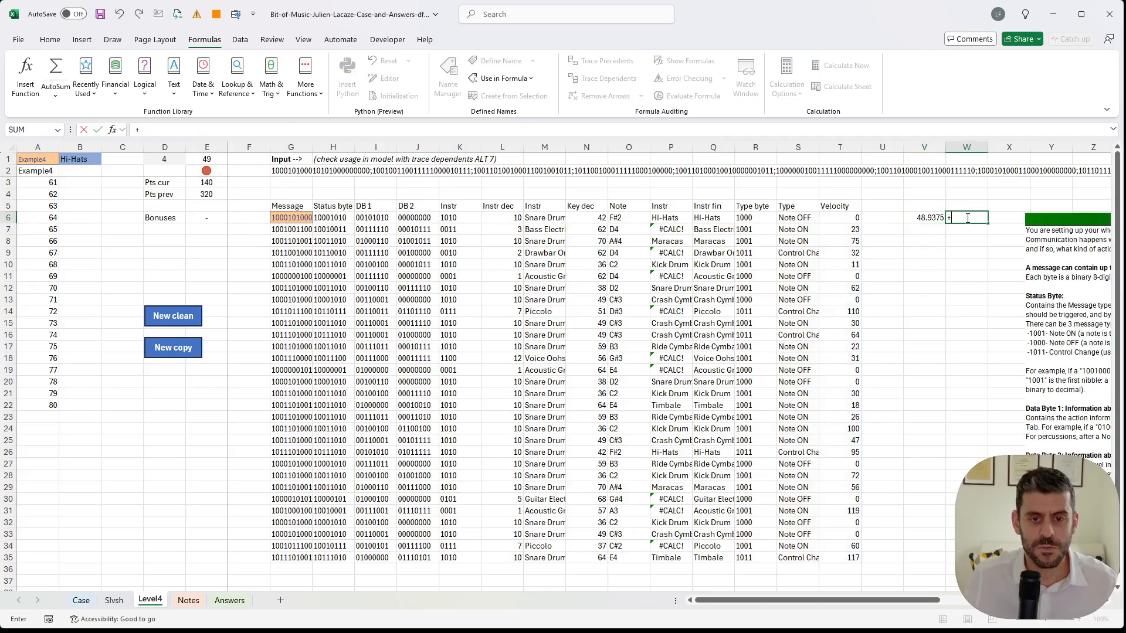
text(round(v6,0))
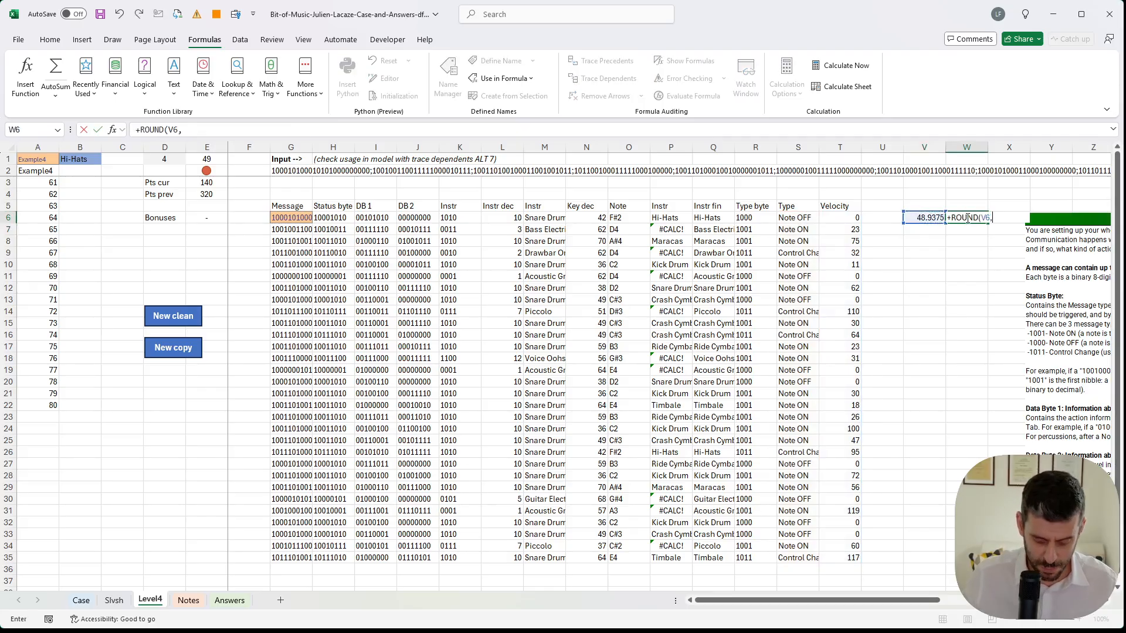
key(Return)
- After checking the rounding requirement on the Case sheet, link the Level4 answer cell B1 to the rounded average in W6
click(83, 600)
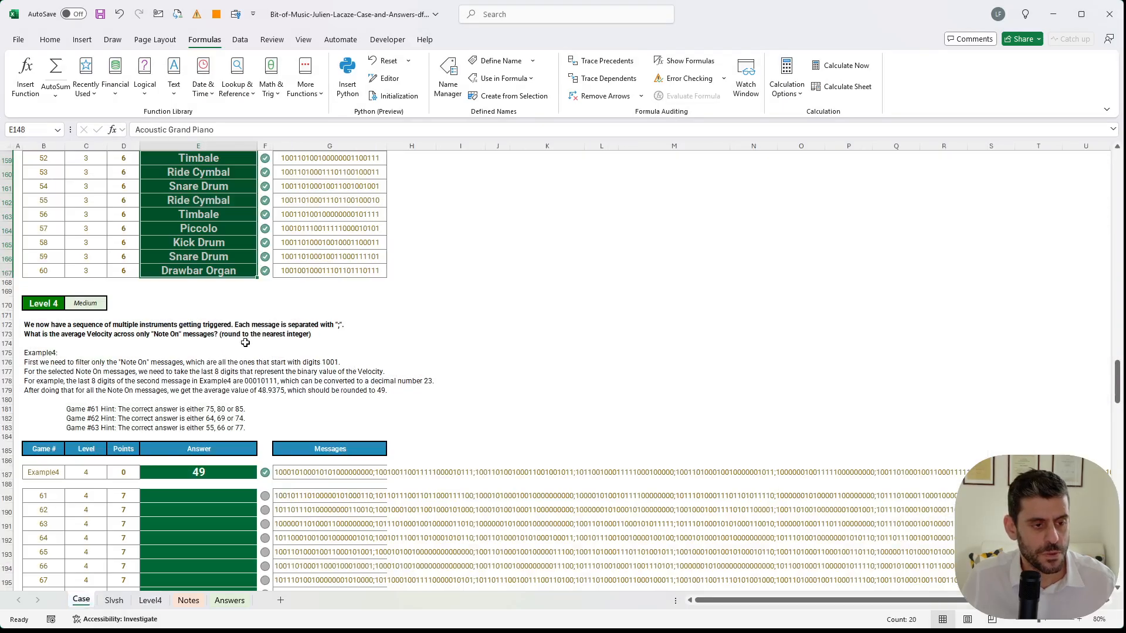
click(150, 600)
click(57, 160)
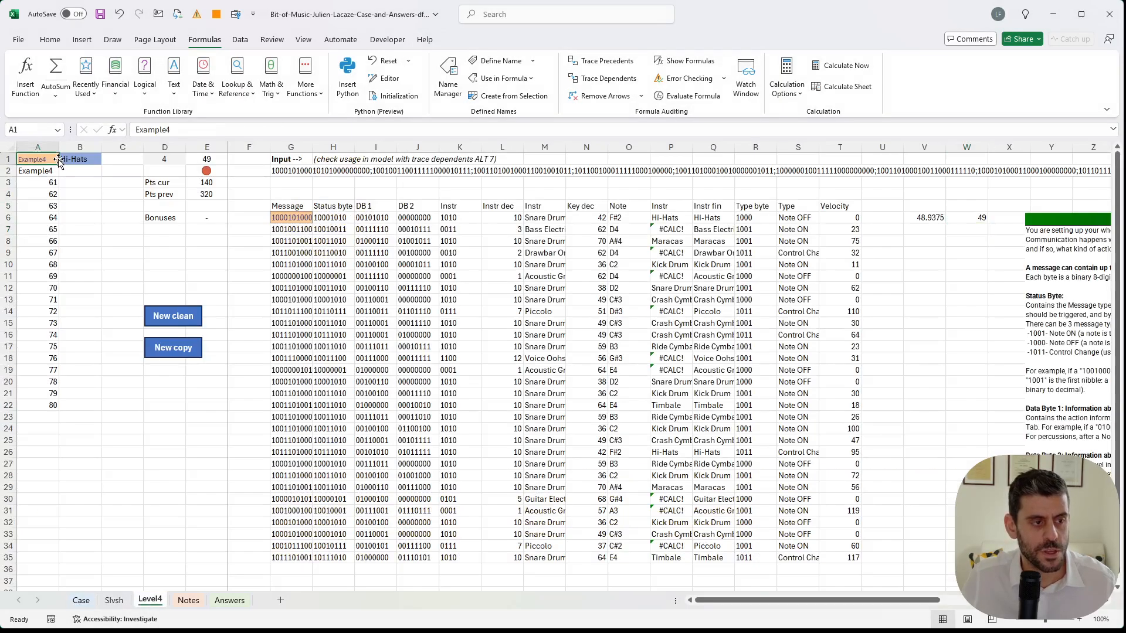
click(64, 159)
text(+)
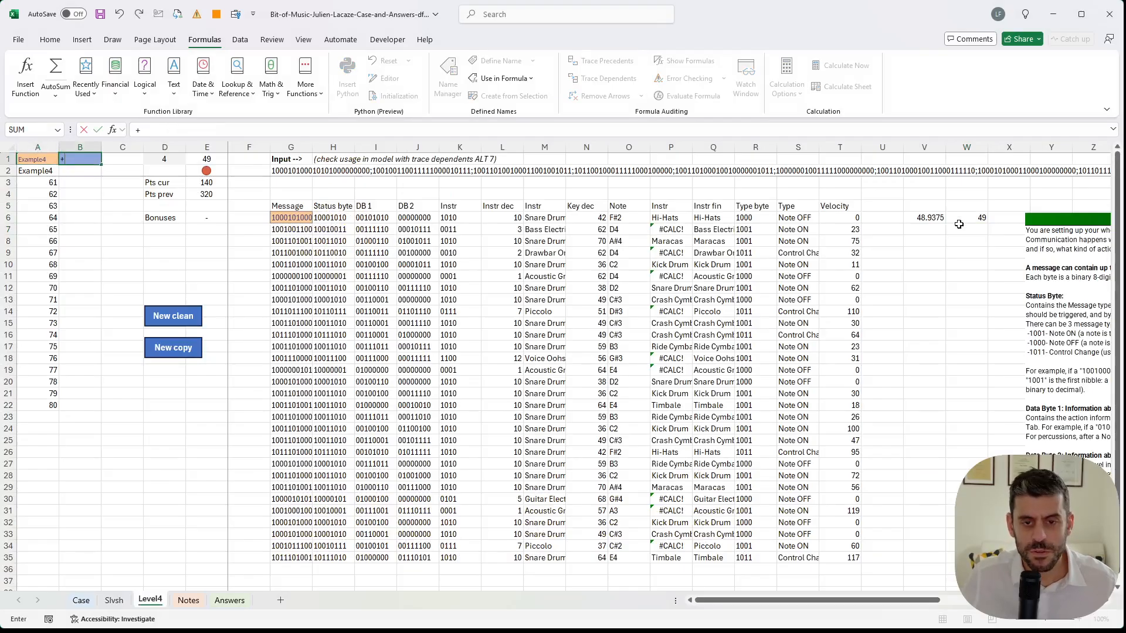
click(964, 219)
- Create a what-if data table over A1:B22 with A1 as the column input cell to calculate every game's answer
key(shift+Tab)
key(ctrl+a)
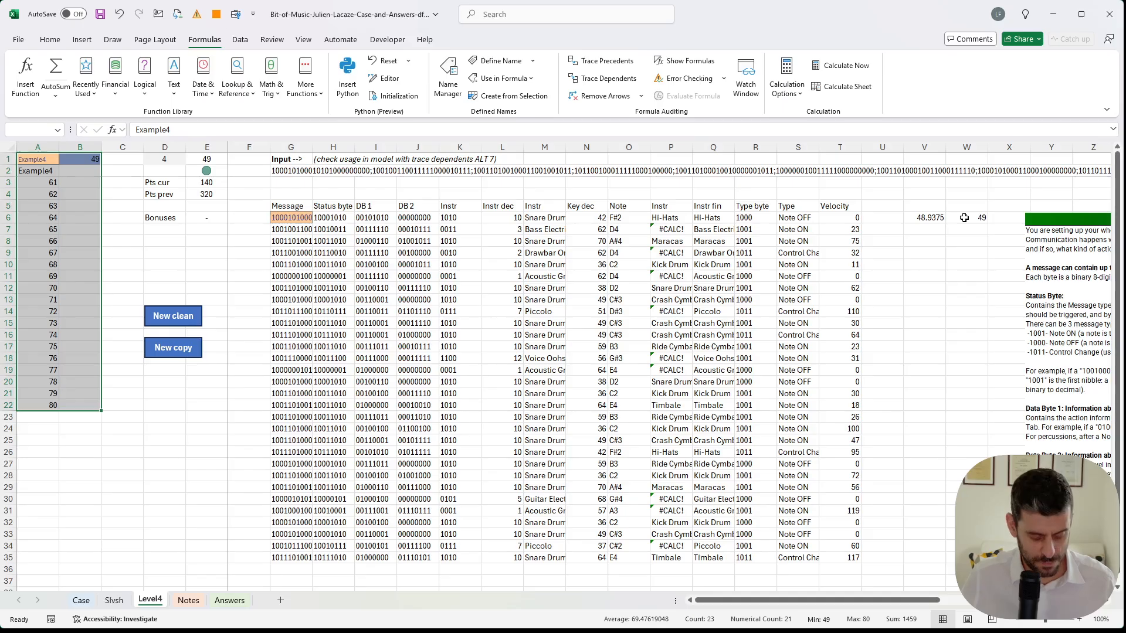
key(alt+a)
key(w)
key(t)
click(41, 159)
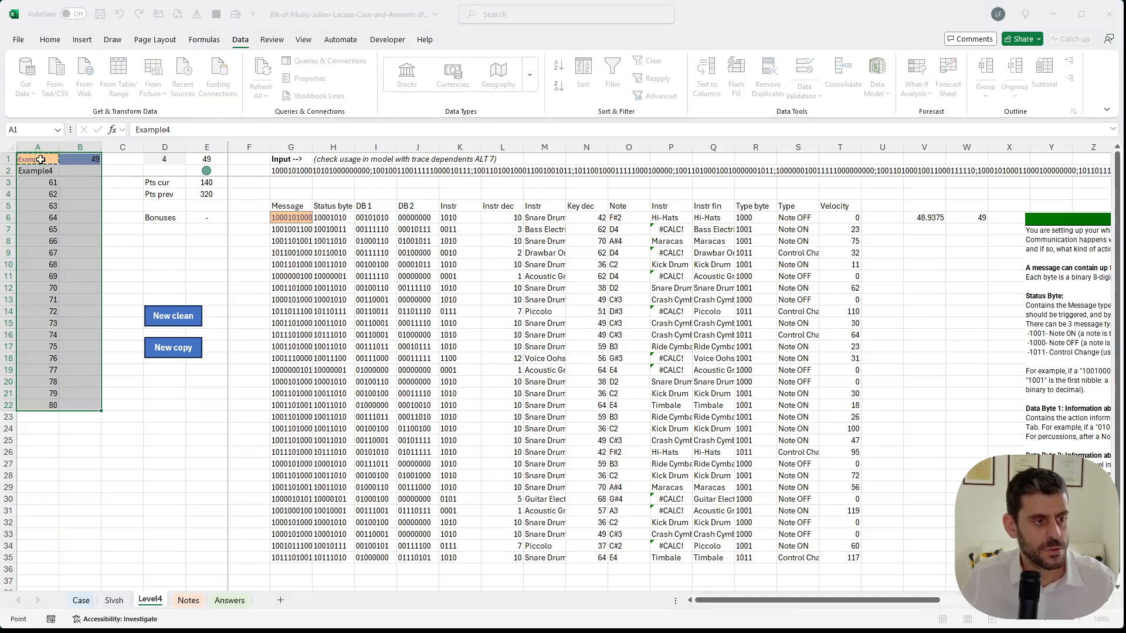
key(Return)
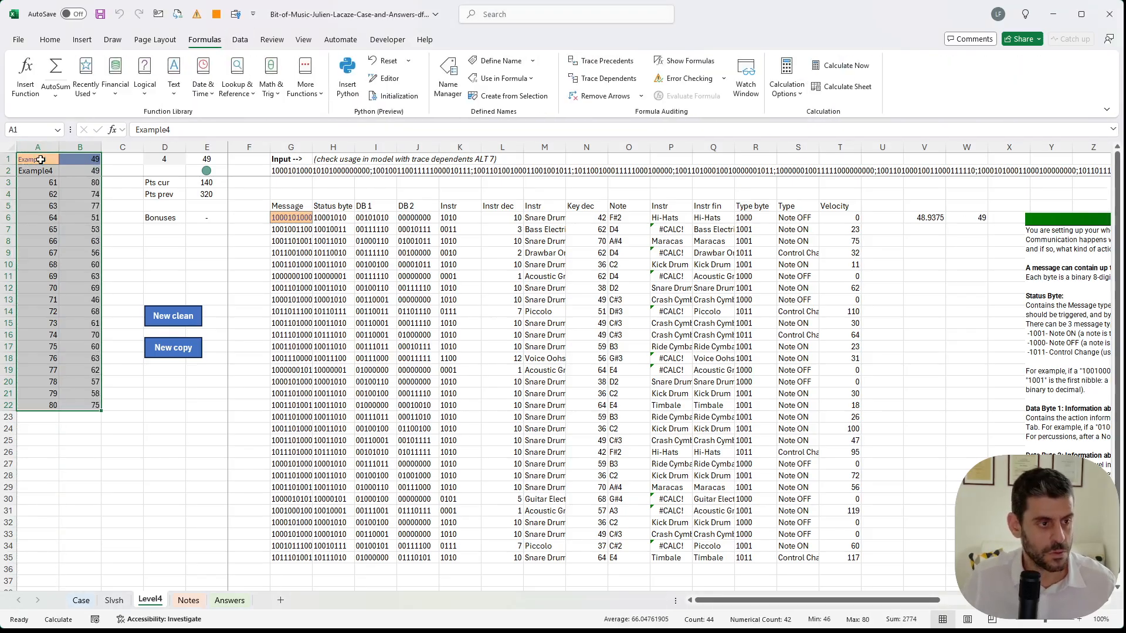
- Copy the Level4 answers in B3:B22 into the Case sheet's Level 4 answer column, starting at E189
key(Right)
key(Down)
key(Down)
key(ctrl+shift+Down)
key(ctrl+c)
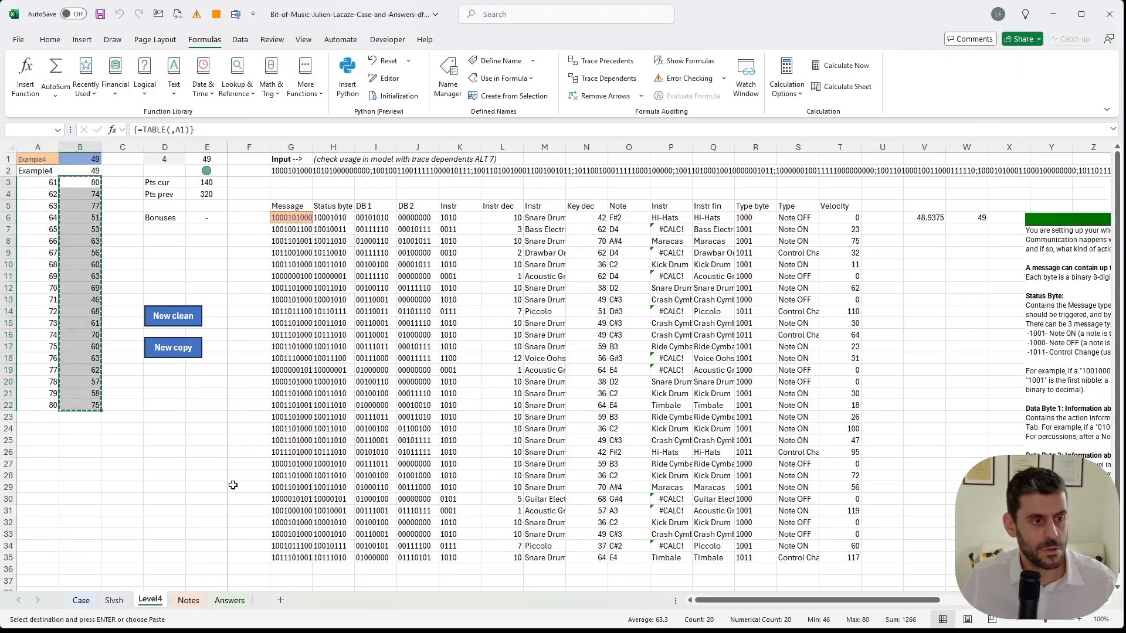
click(81, 602)
click(183, 495)
key(ctrl+v)
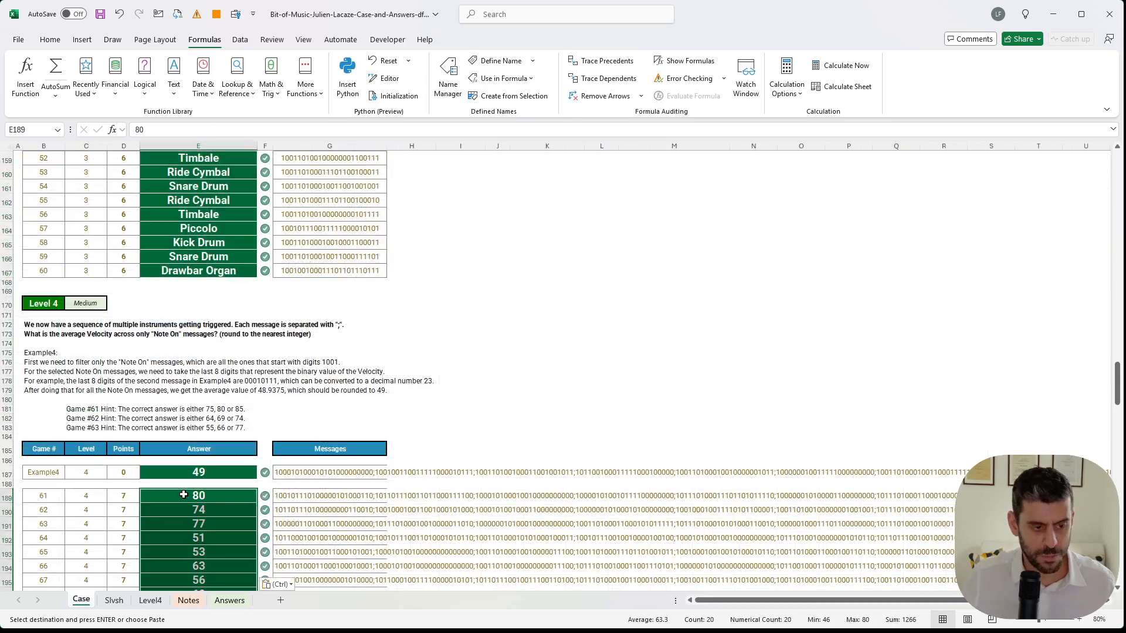
- After reading the Level 5 task on the Case sheet, create the Level5 sheet as a copy of Level4 and delete its instructions text box
scroll(248, 525, down, 16)
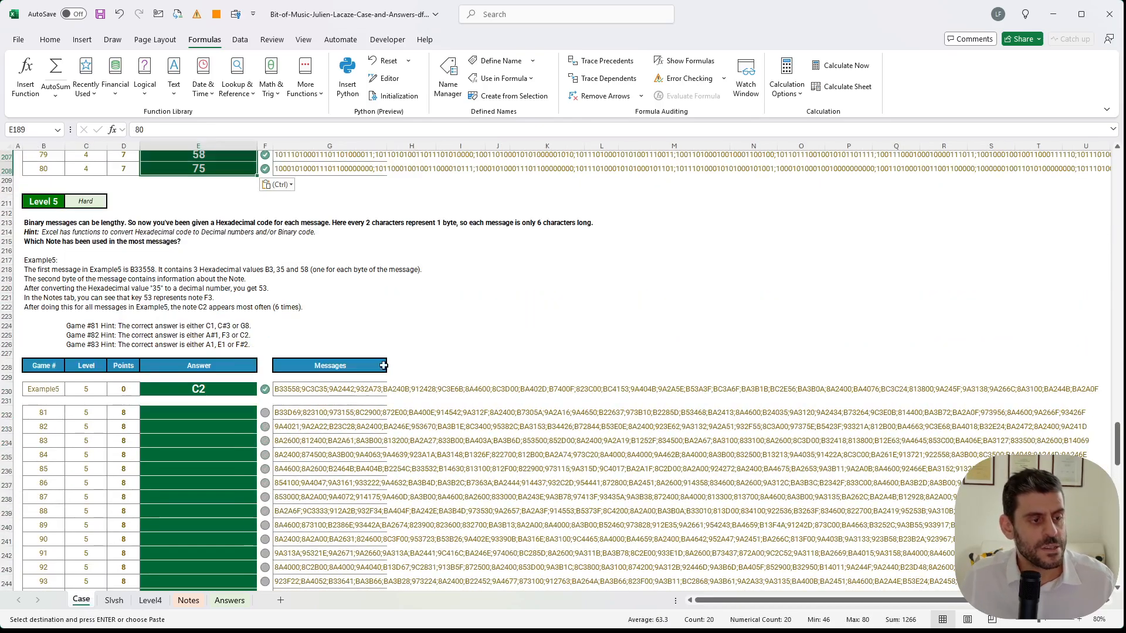
click(411, 336)
key(Escape)
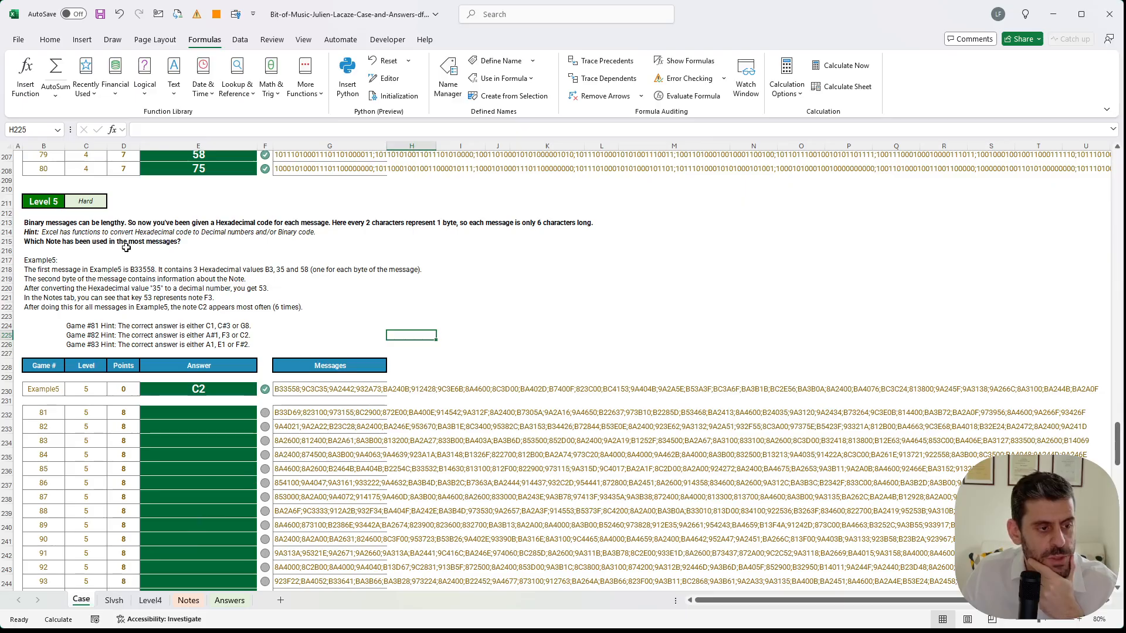
click(164, 601)
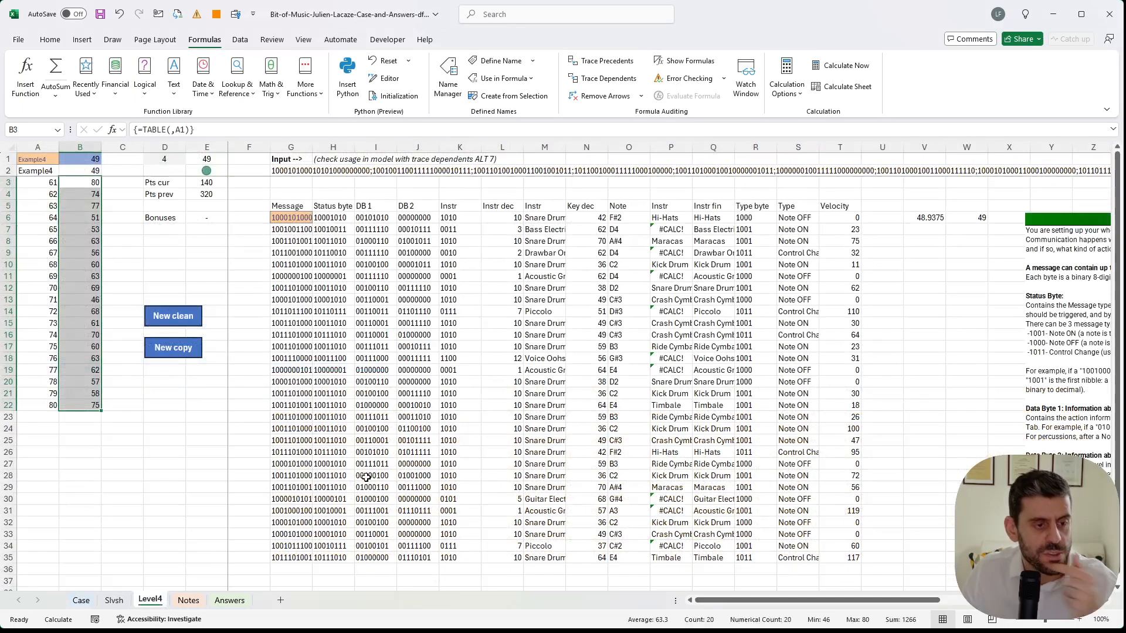
click(186, 346)
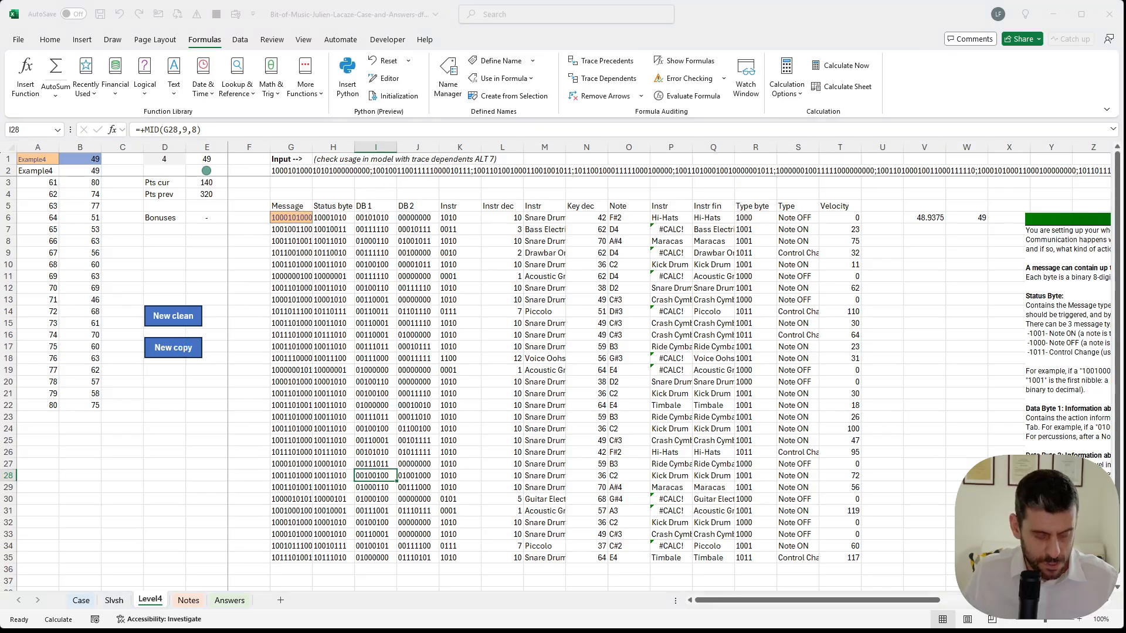
click(1042, 339)
key(Delete)
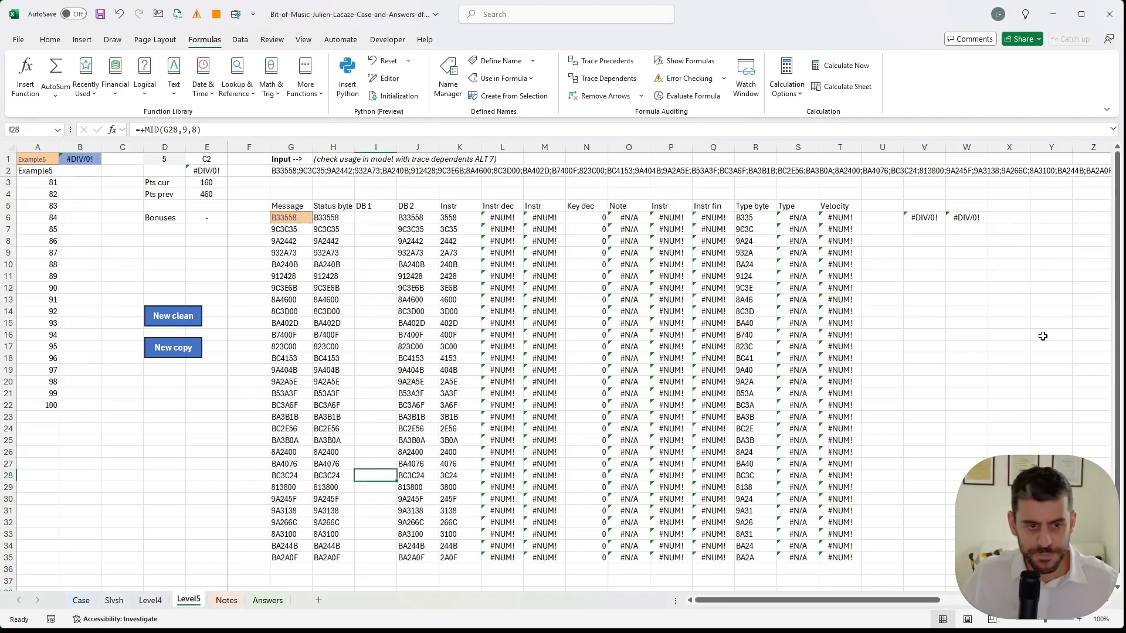
- Insert a new column before Status byte on Level5 and enter the header "Message bin" in H5
click(294, 219)
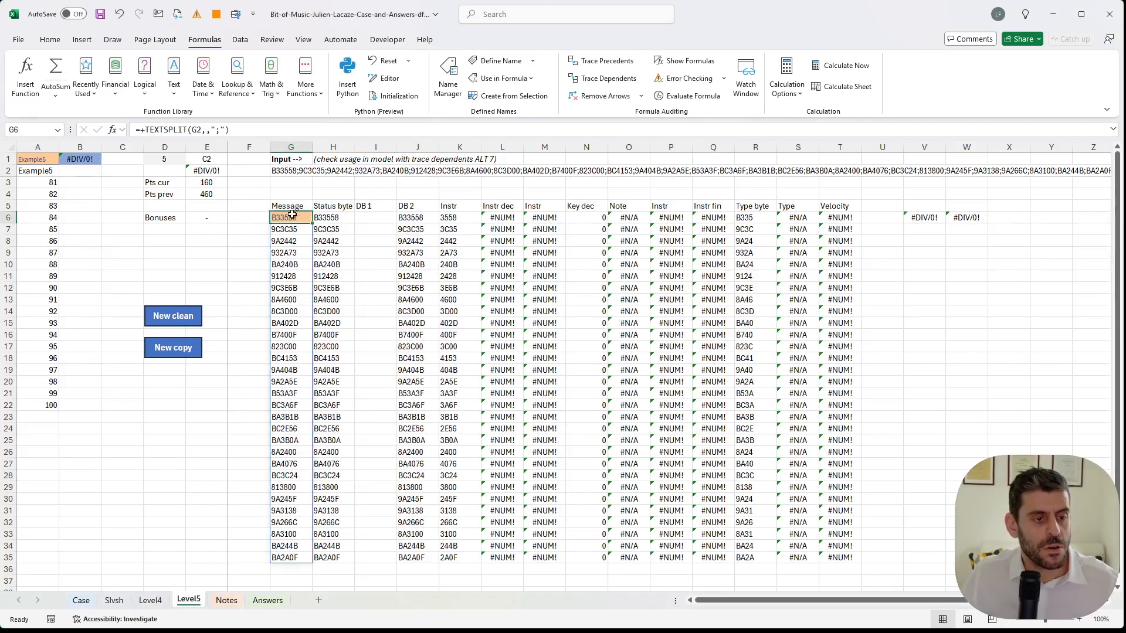
click(330, 216)
key(ctrl+space)
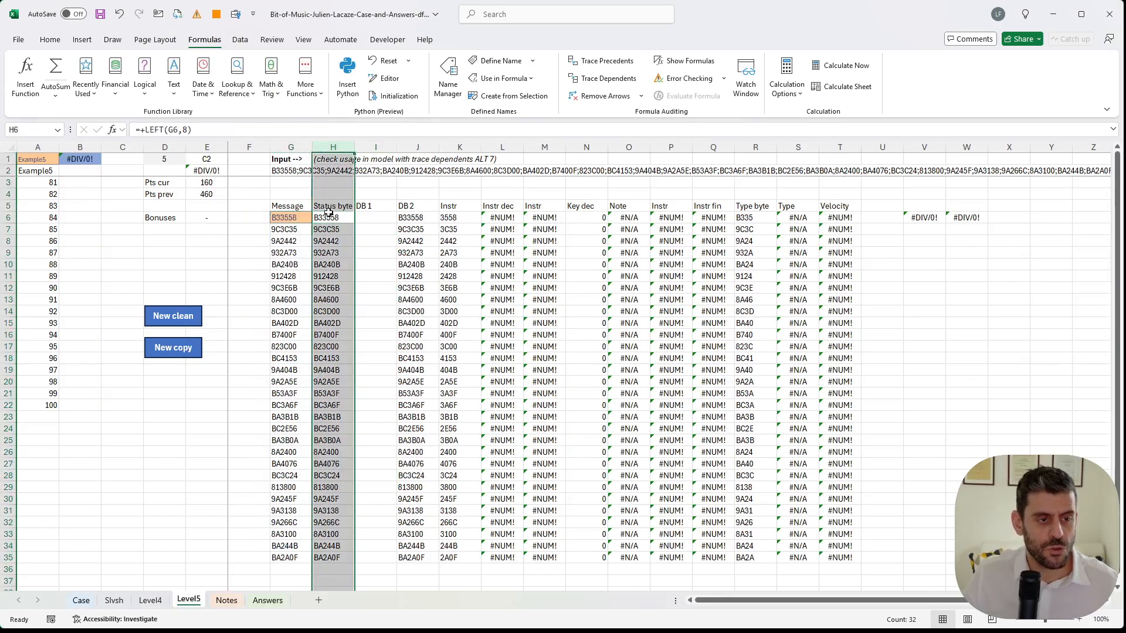
key(ctrl+plus)
click(329, 210)
text(Message bu)
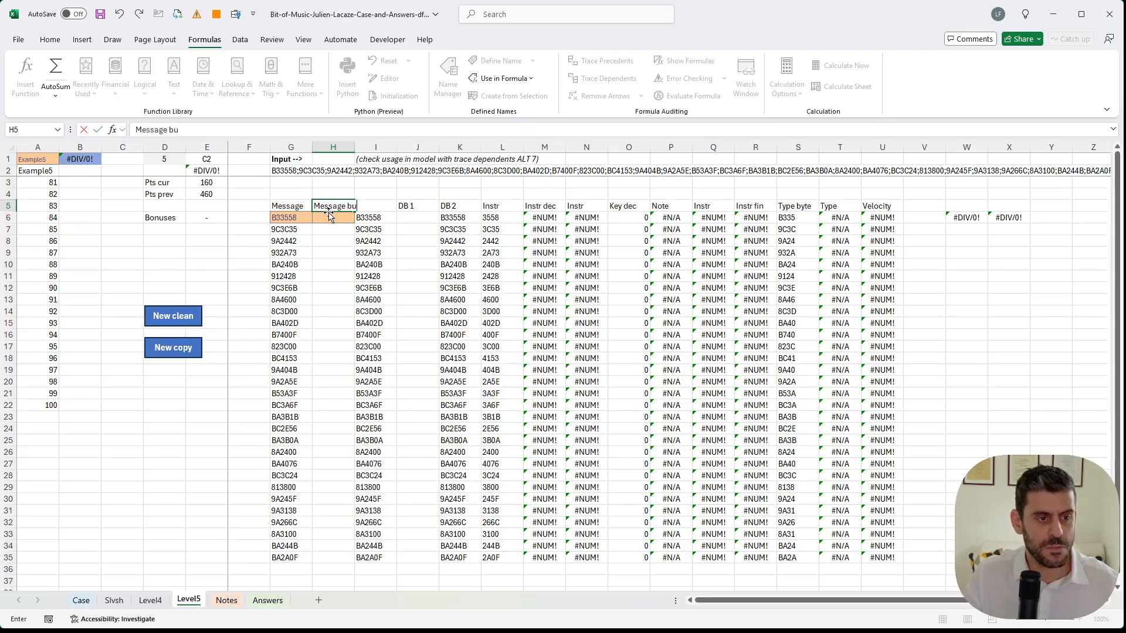
key(BackSpace)
text(in)
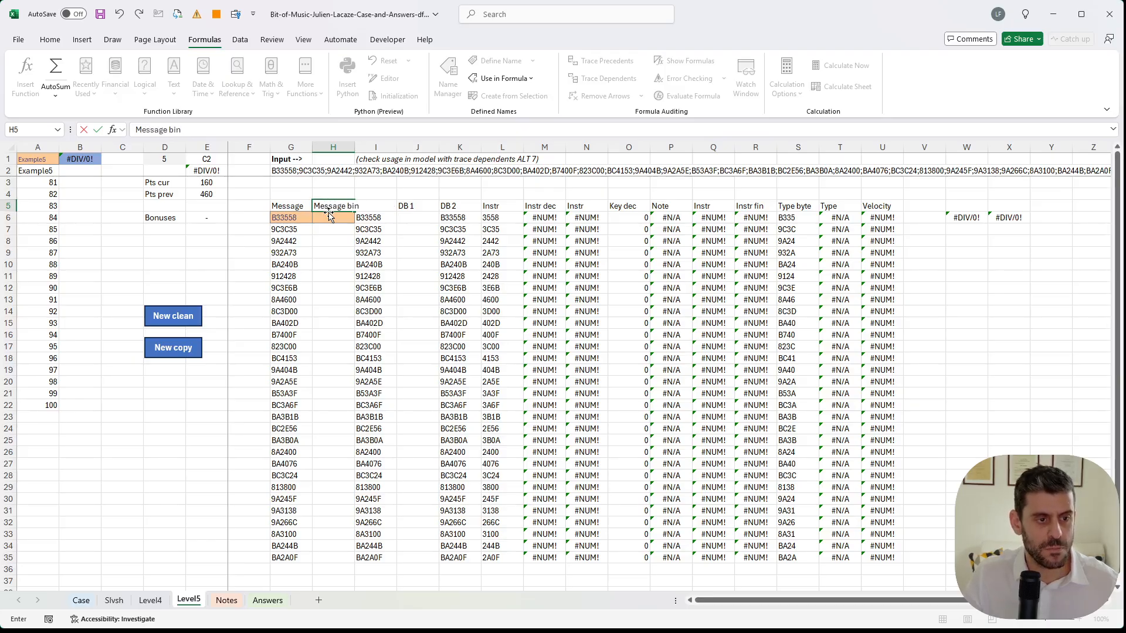
key(Return)
- Remove the orange formatting from H6 by copying the blank cell H7 onto it
key(Down)
key(ctrl+c)
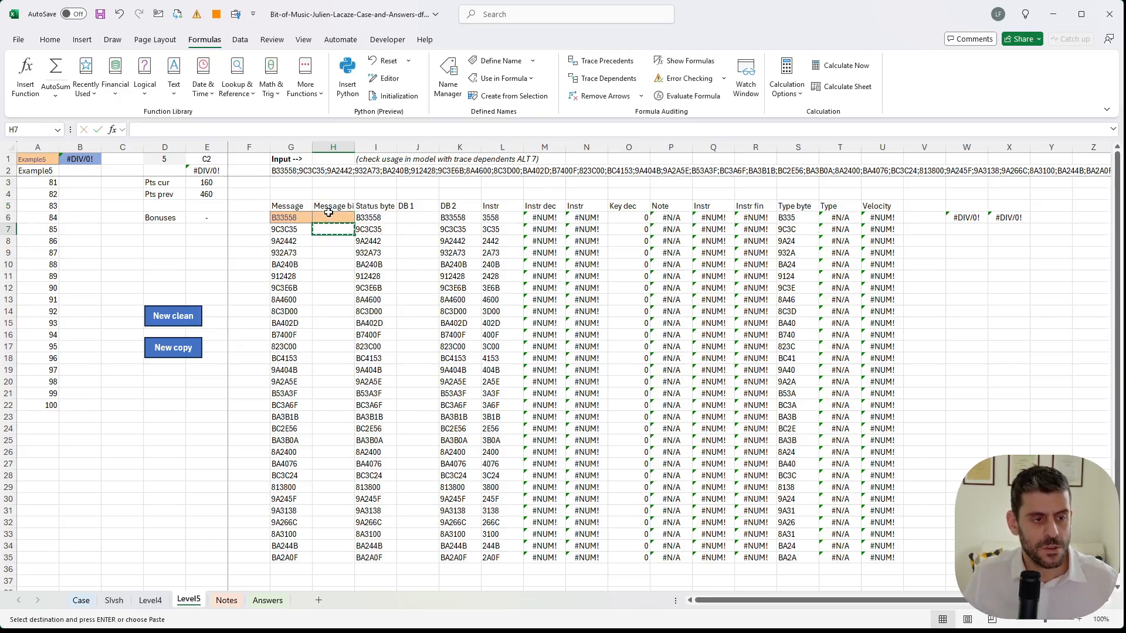
key(Up)
key(ctrl+v)
key(Escape)
key(Down)
click(329, 213)
text(+)
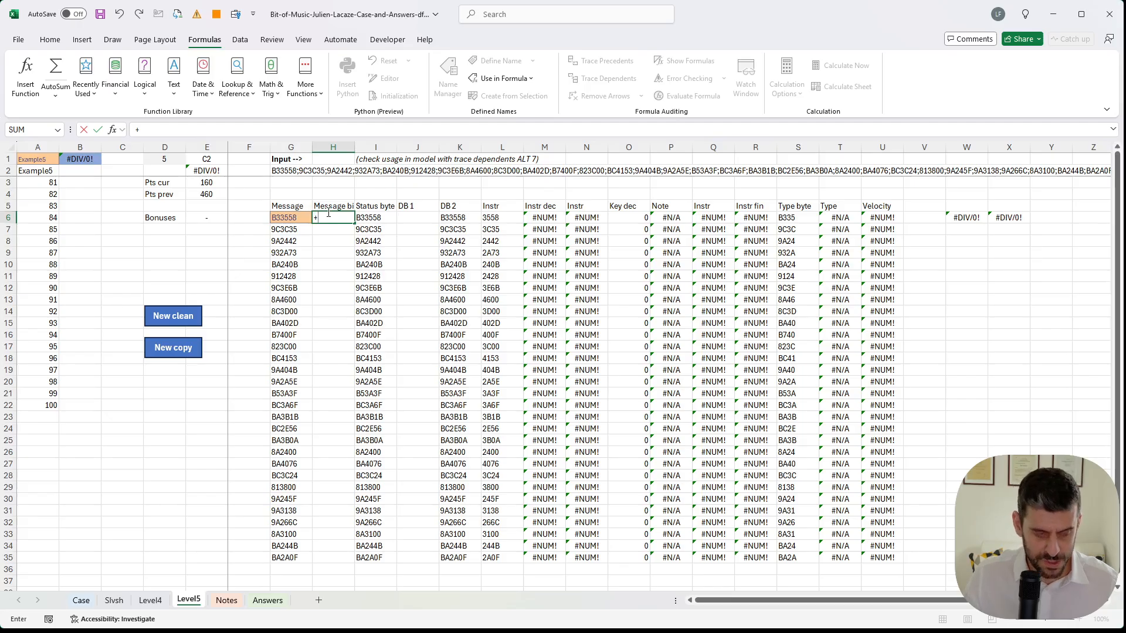
text(con)
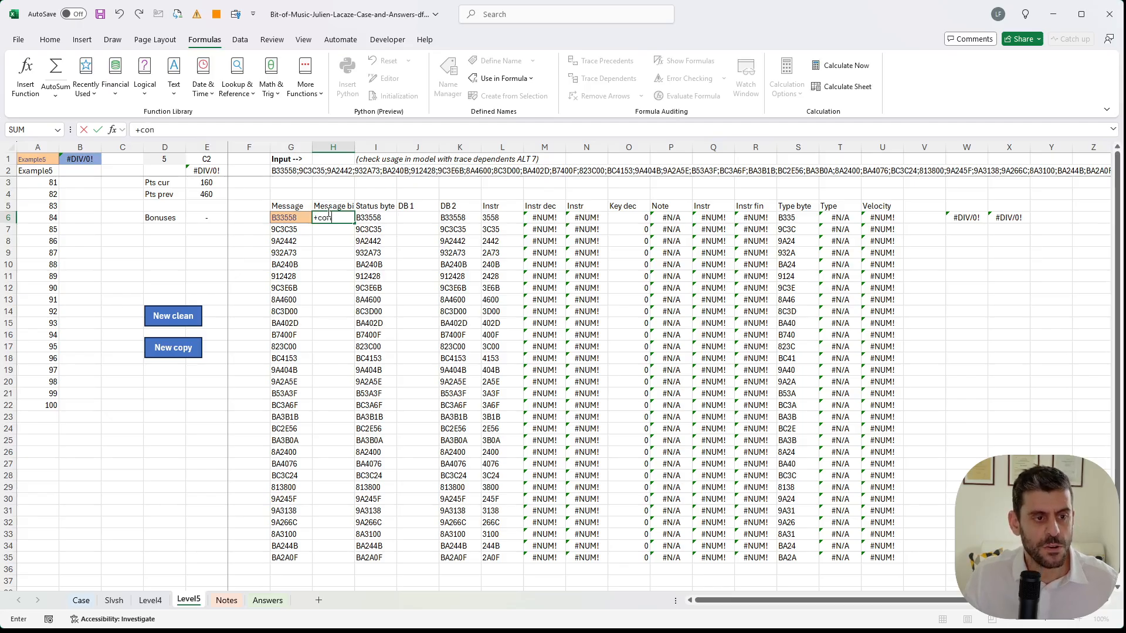
key(Tab)
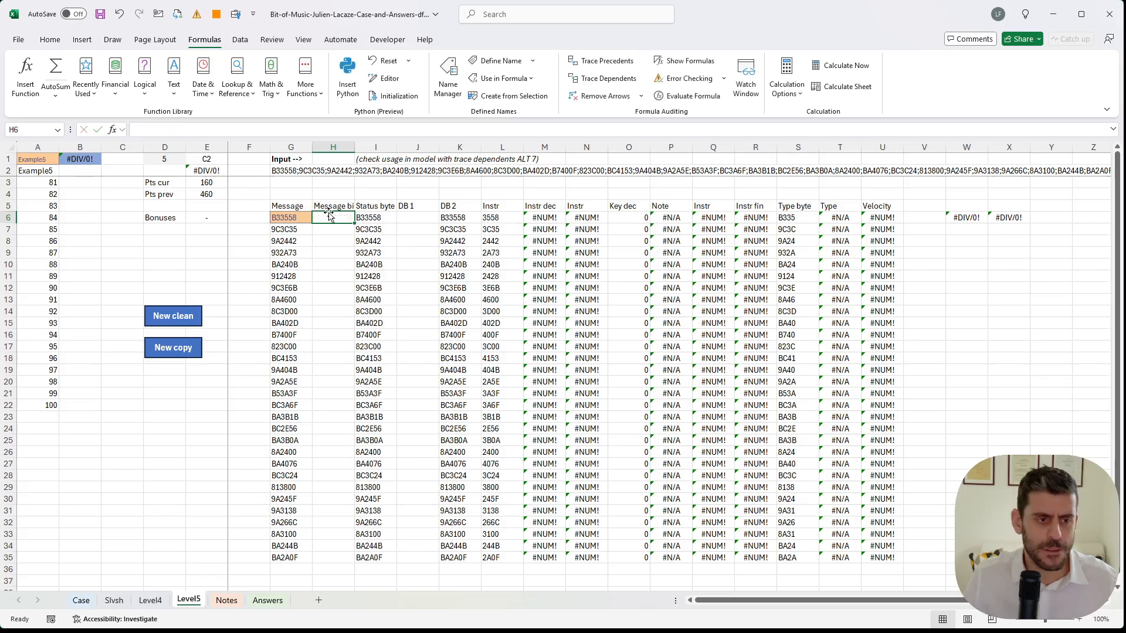
key(BackSpace)
key(BackSpace)
key(BackSpace)
key(BackSpace)
key(BackSpace)
key(BackSpace)
key(BackSpace)
- In H6, begin a REDUCE formula with an empty text initial value, SEQUENCE(3) as the array and LAMBDA parameters a and v
text(red)
key(Tab)
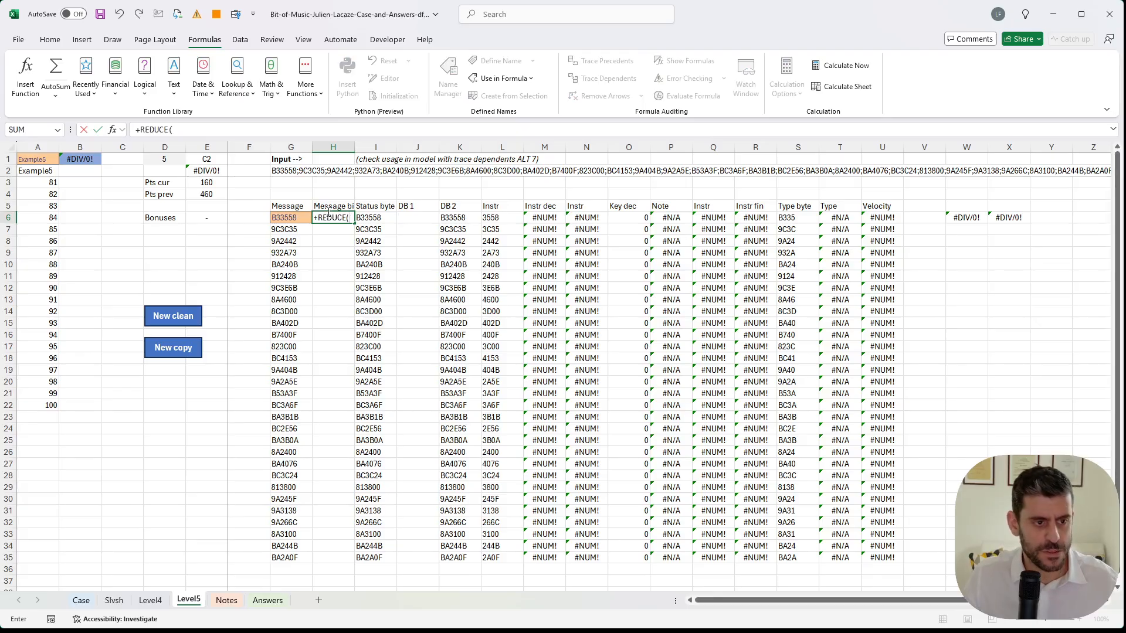
text(")
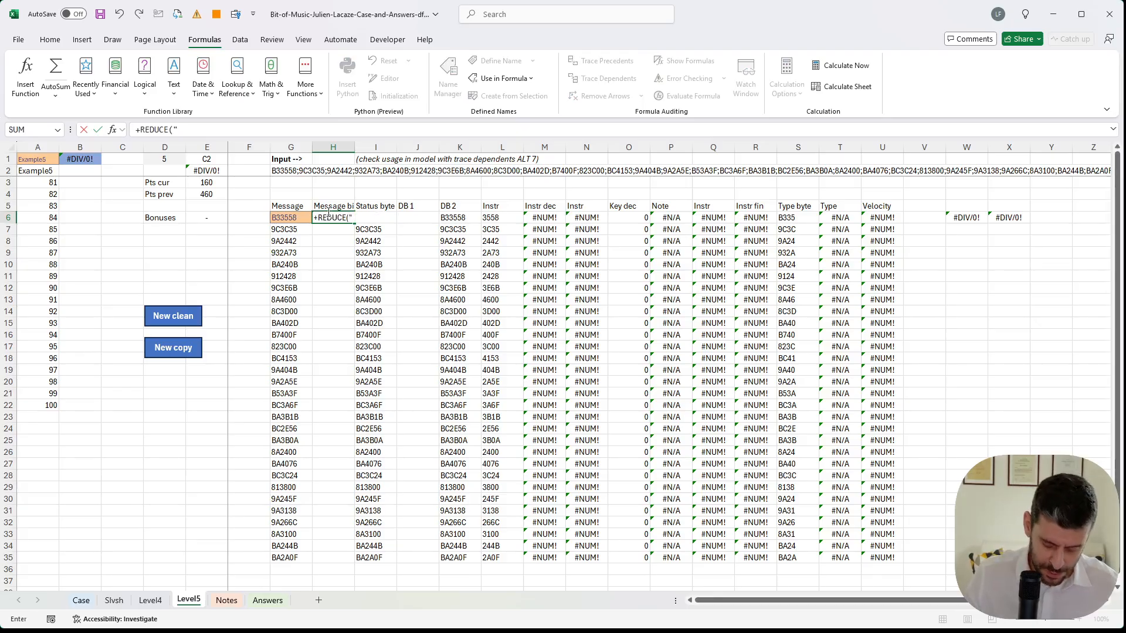
text(",)
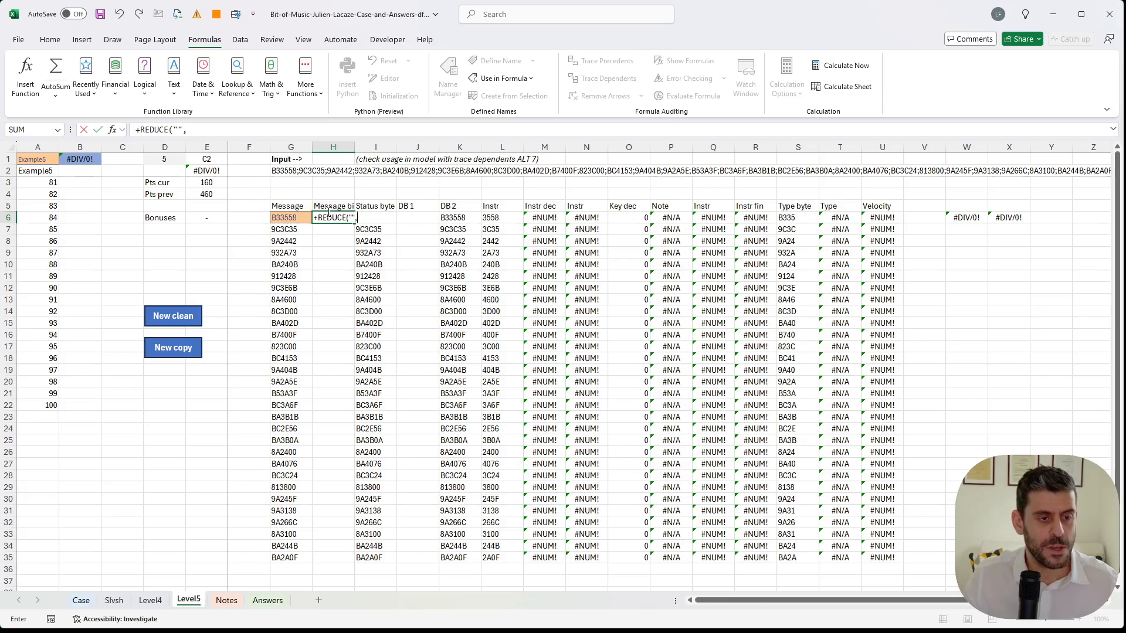
text(seq)
key(Tab)
text(3)
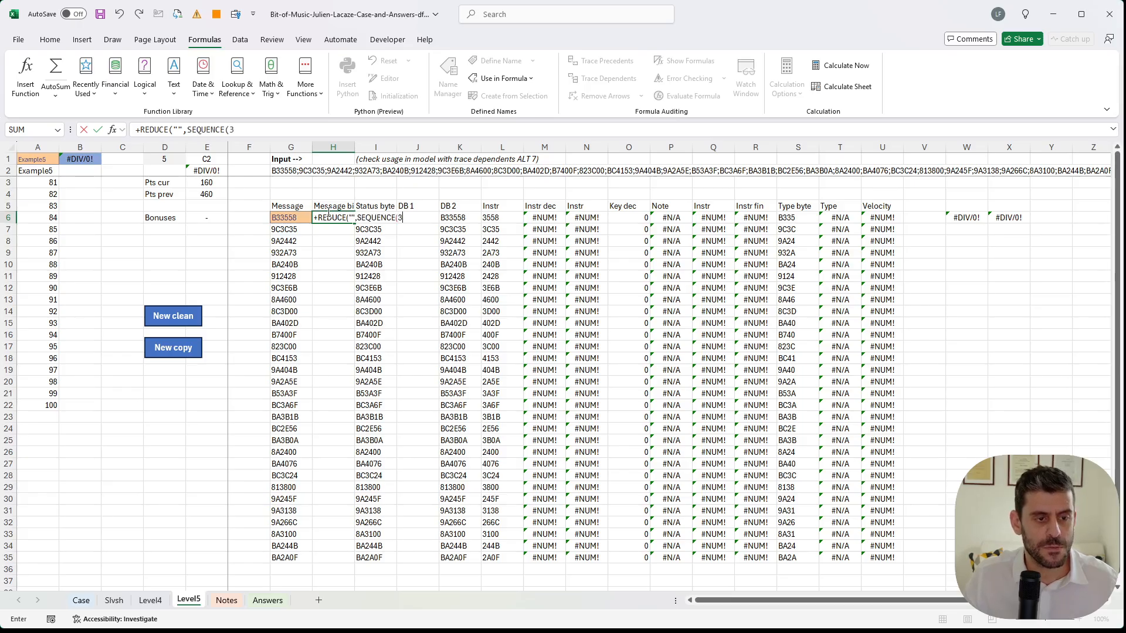
text(),l)
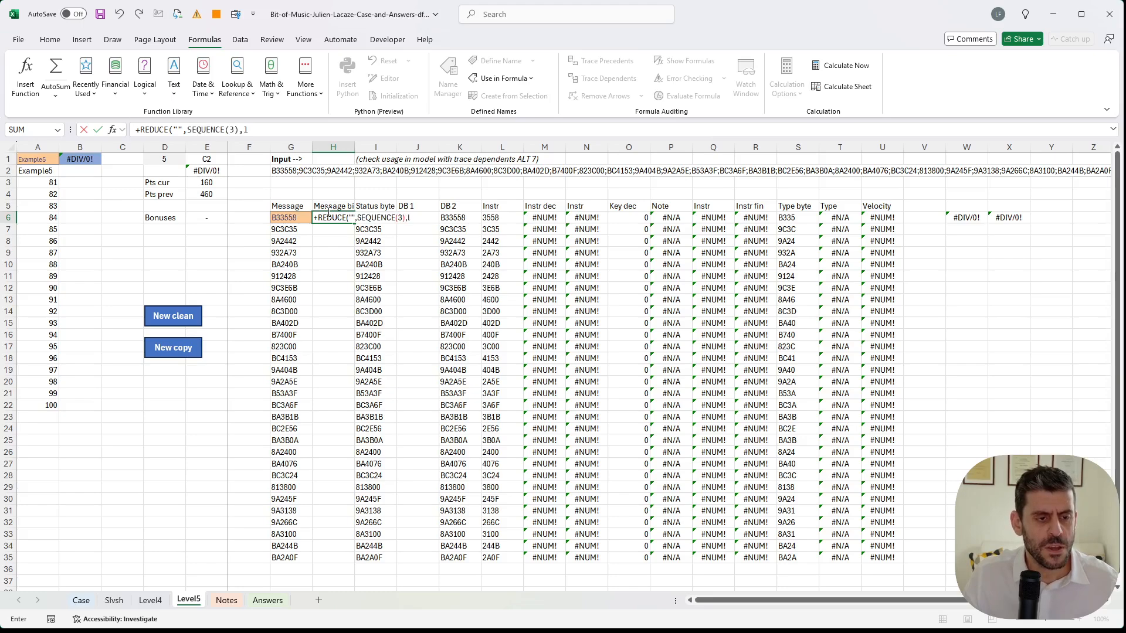
text(a)
key(Tab)
text(a,v,)
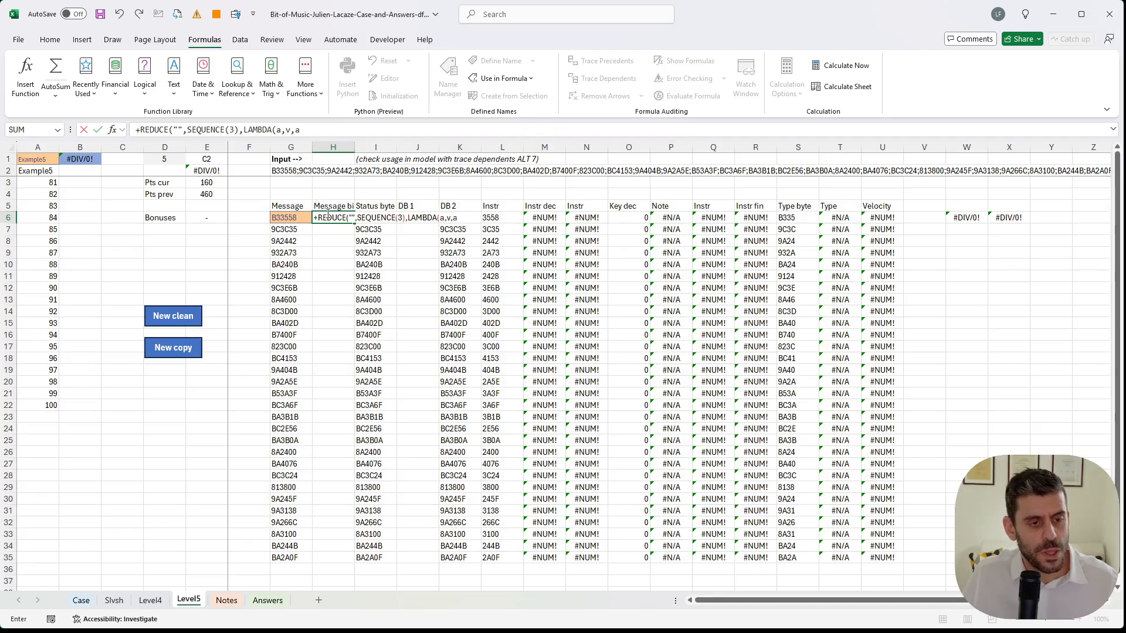
- Add the LAMBDA calculation a&TEXT(HEX2BIN(MID(G6,v*2-1,2),8) to convert each two-character hex byte to 8-digit binary
text(TEXT()
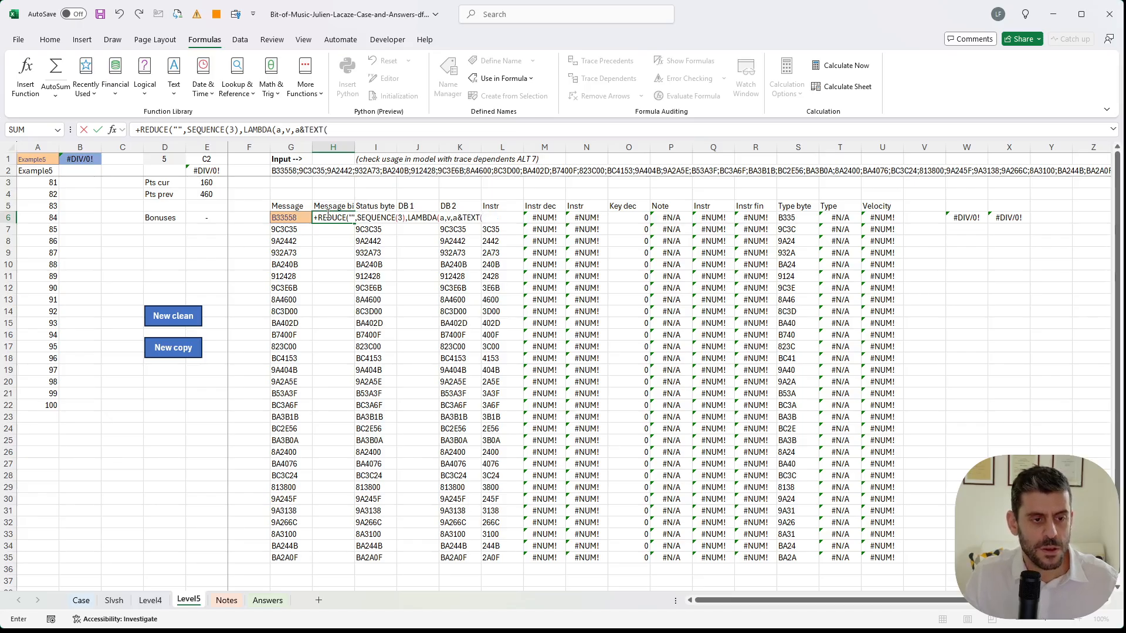
text(HEX2BIN()
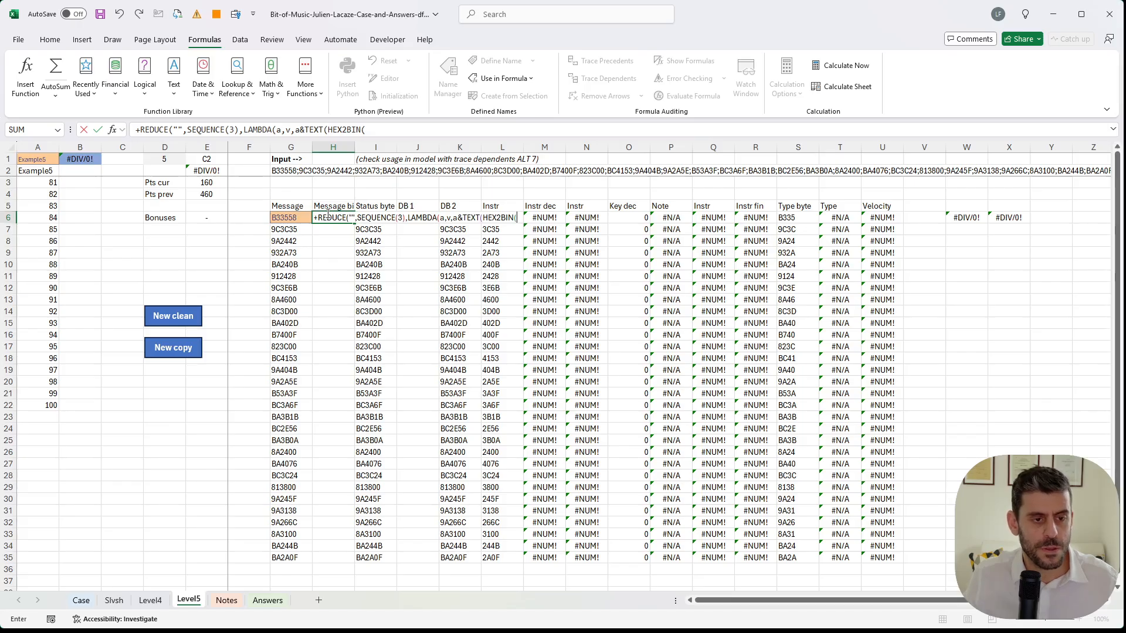
text(mi)
key(Tab)
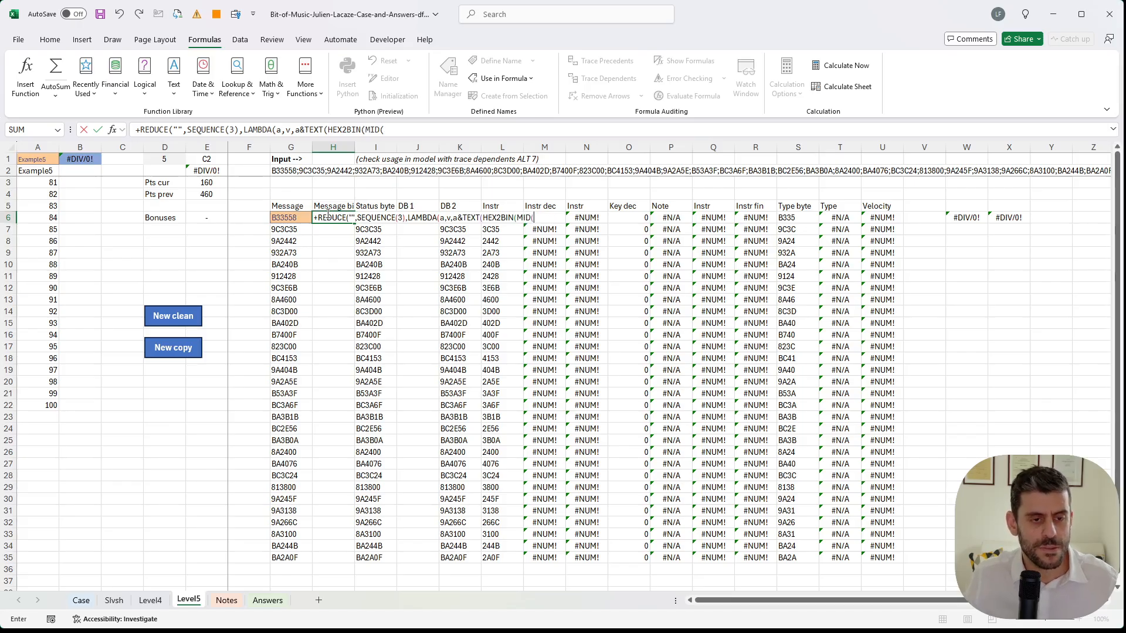
key(Left)
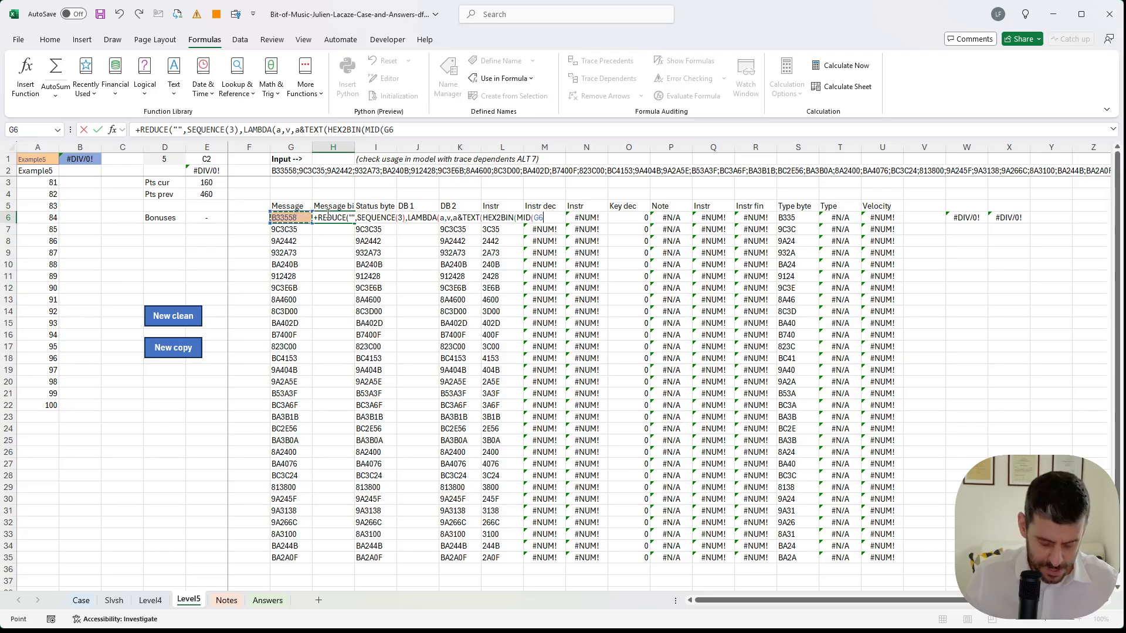
text(,)
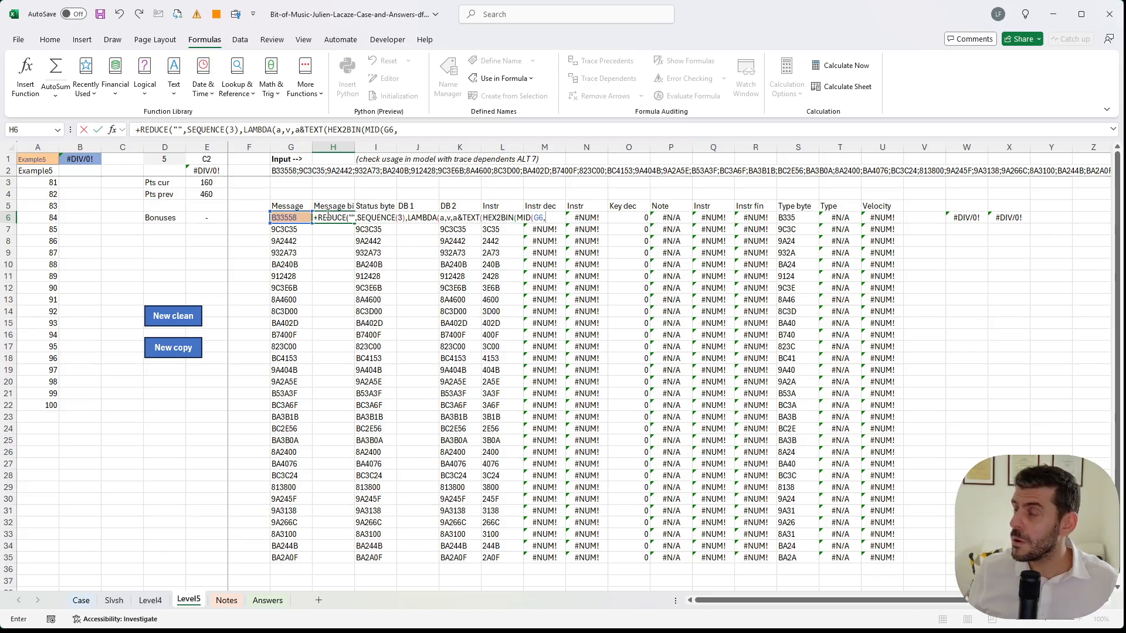
text(v*2-)
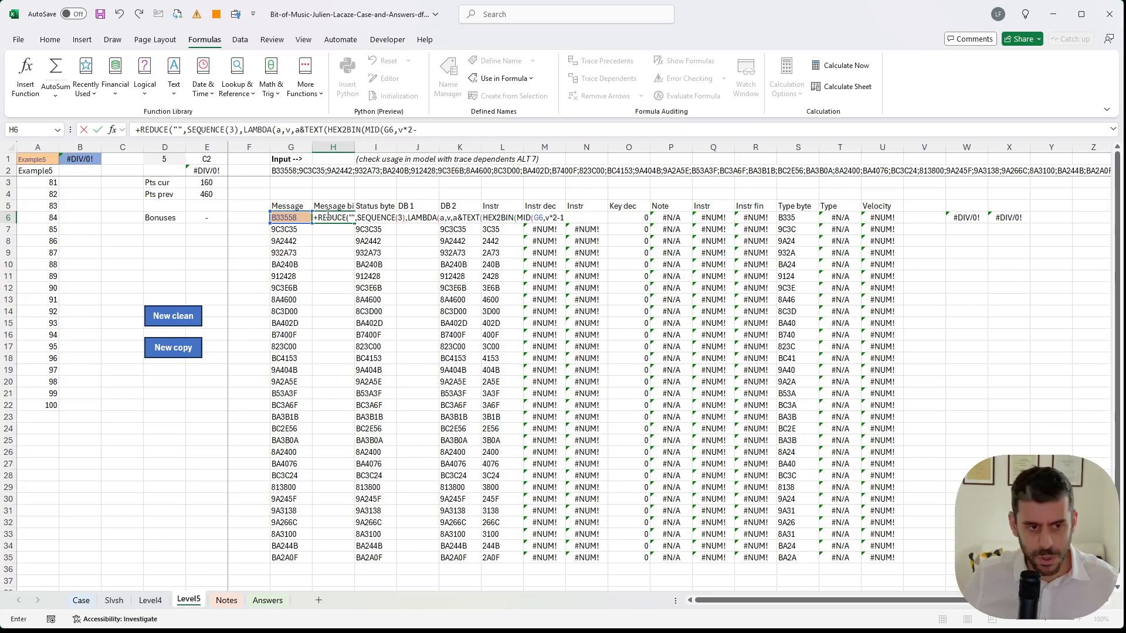
text(1.,2)
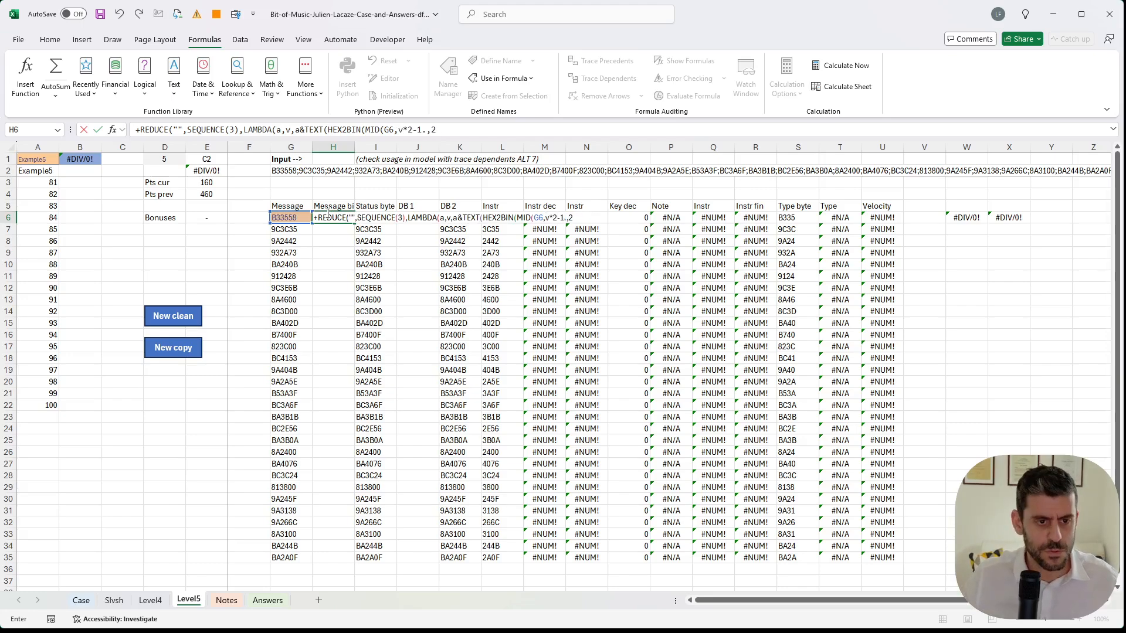
key(BackSpace)
key(BackSpace)
key(BackSpace)
text(,)
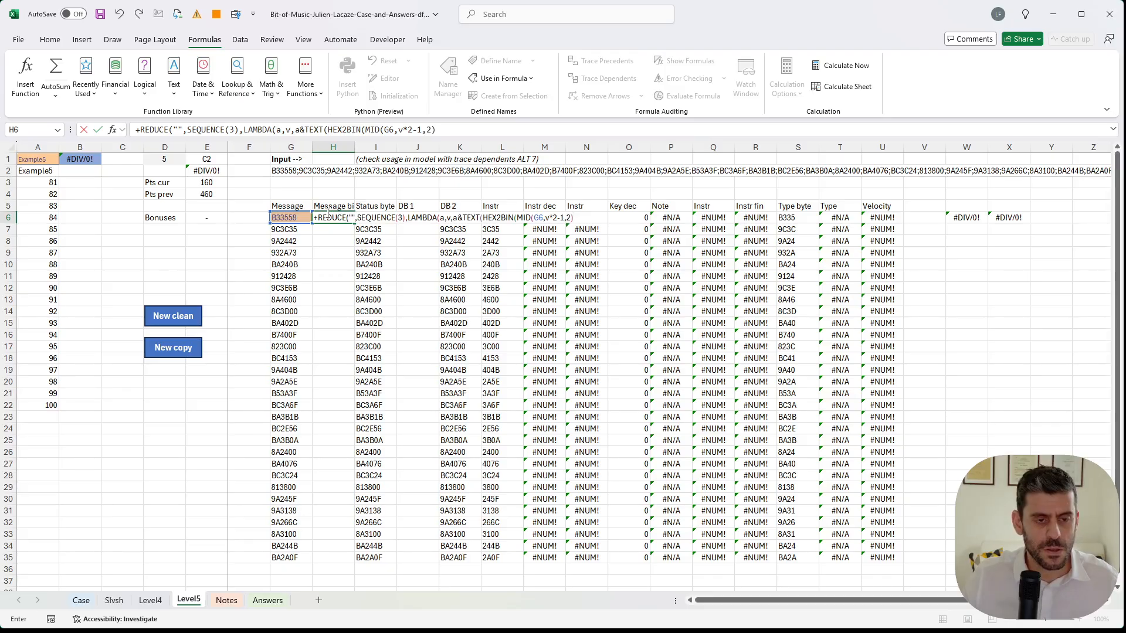
text(2),8)
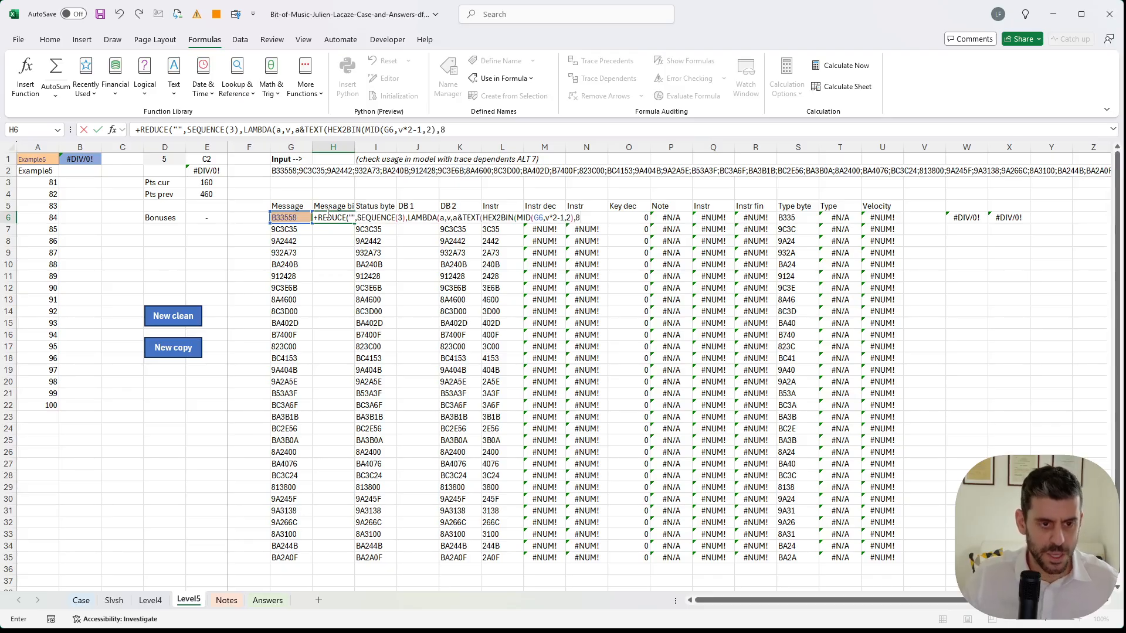
text())
- Remove the TEXT wrapper and complete H6 as +REDUCE("",SEQUENCE(3),LAMBDA(a,v,a&HEX2BIN(MID(G6,v*2-1,2),8)))
click(301, 129)
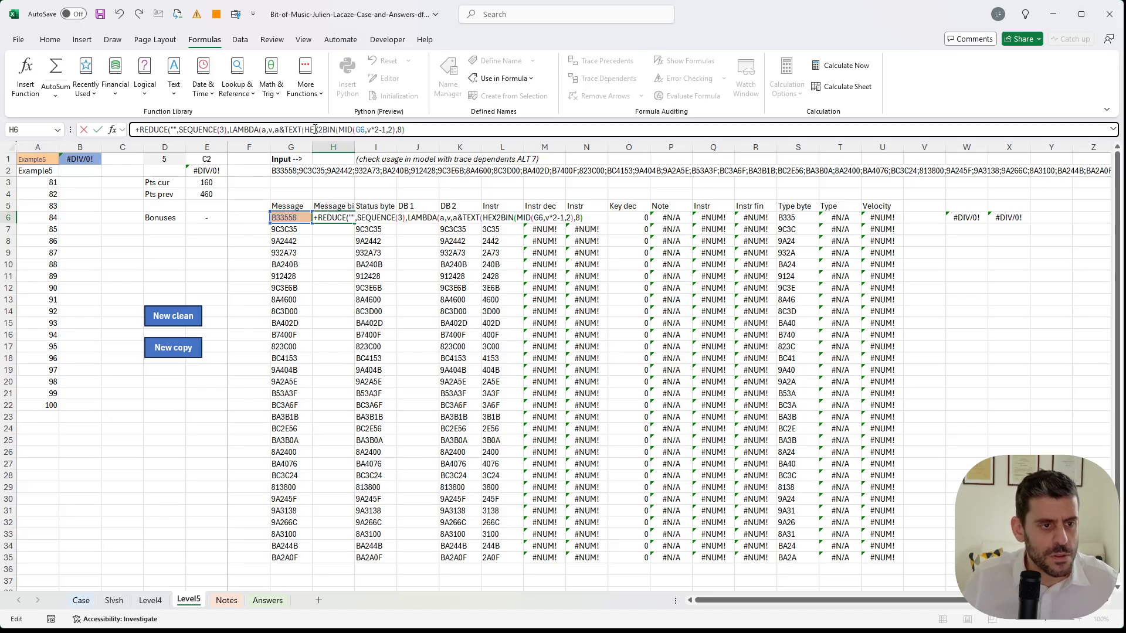
key(BackSpace)
key(BackSpace)
key(BackSpace)
key(BackSpace)
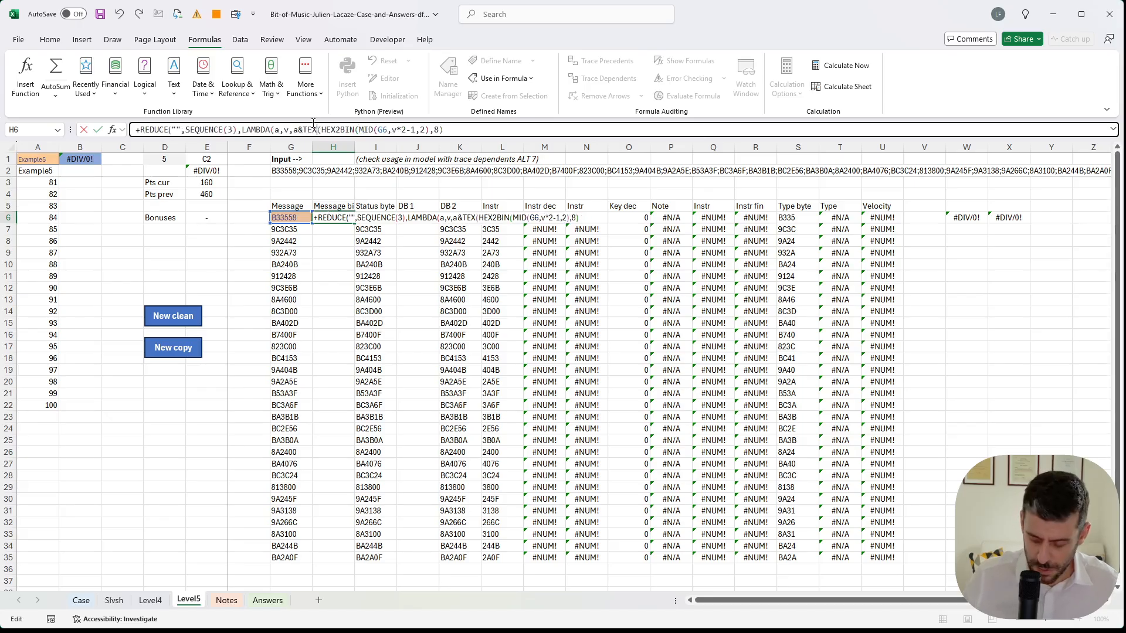
key(Delete)
click(447, 131)
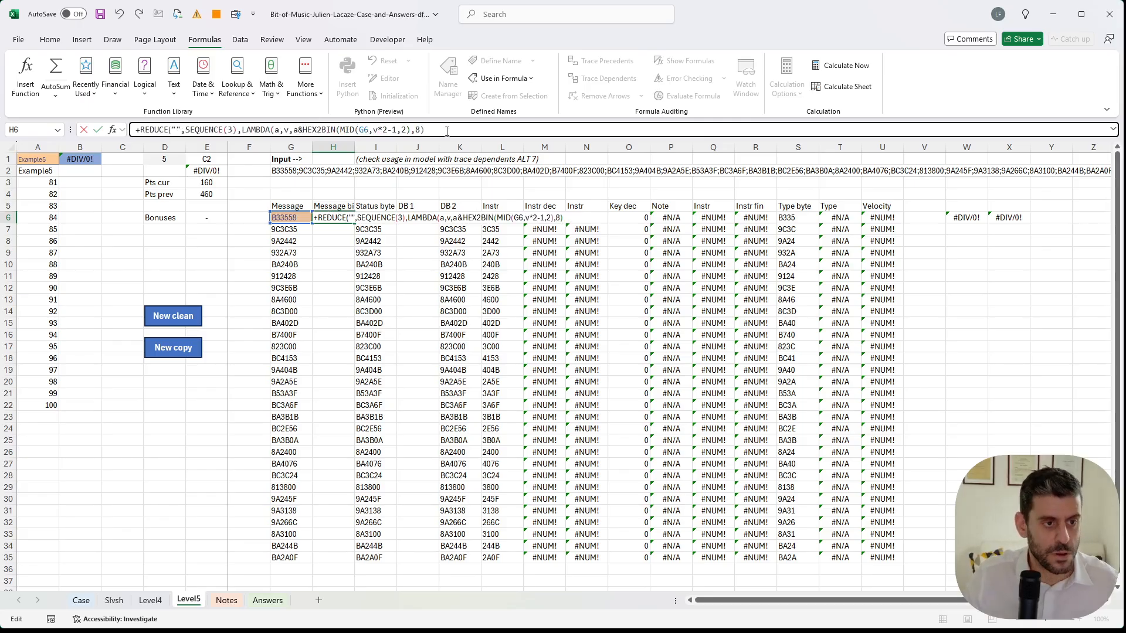
text())
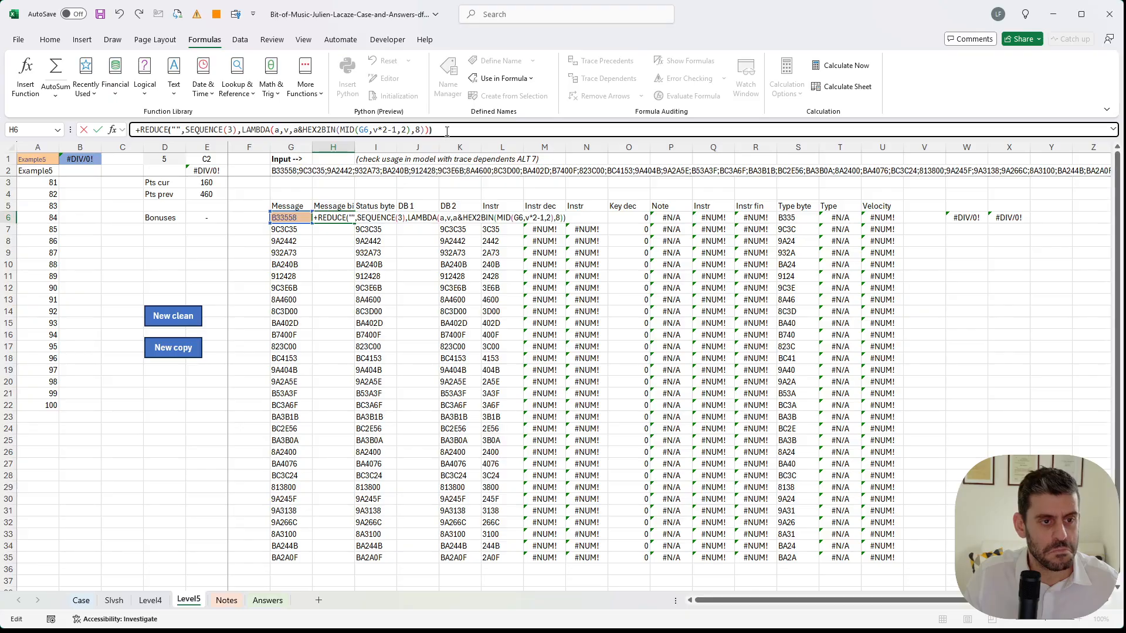
key(Return)
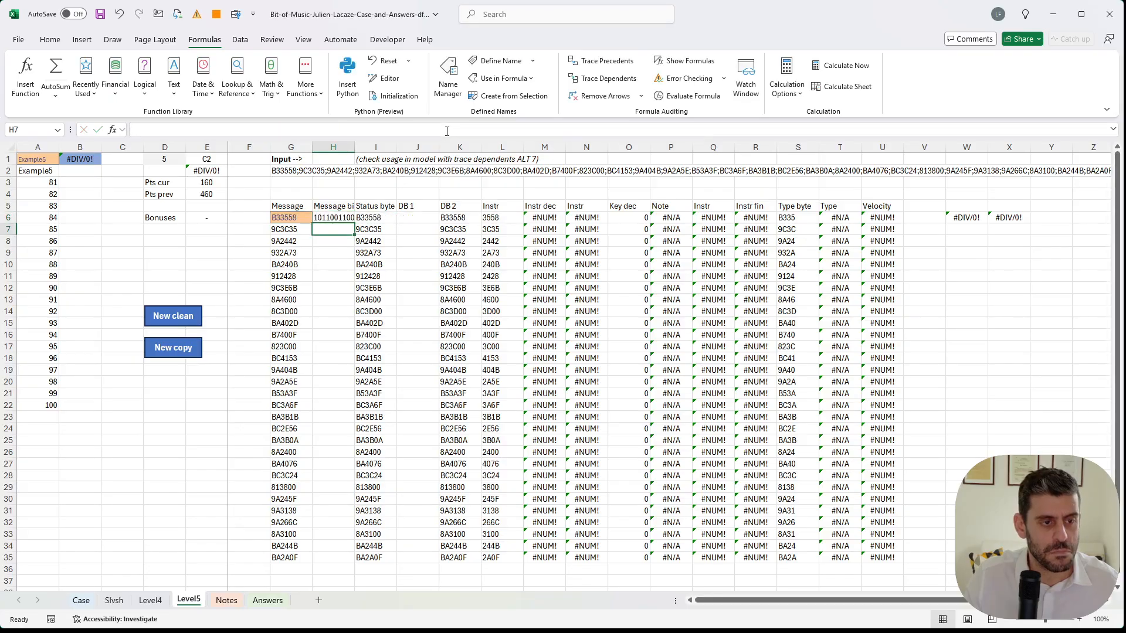
- Point the Status byte formula in I6 at the binary message, making it =+LEFT(H6,8)
key(Up)
key(Right)
key(F2)
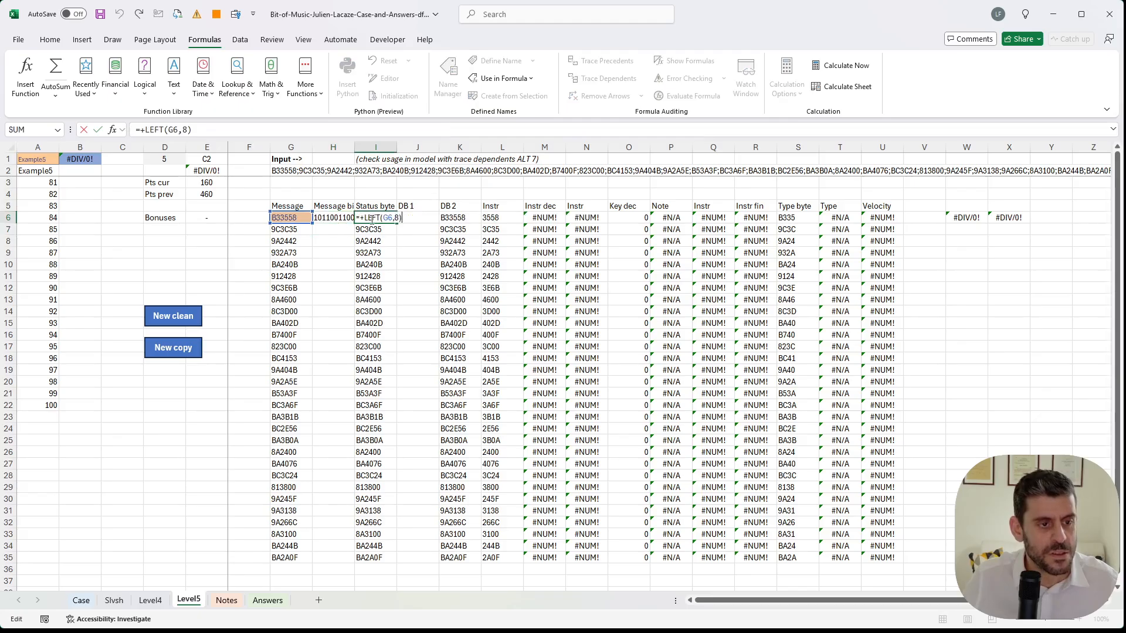
click(326, 218)
key(Return)
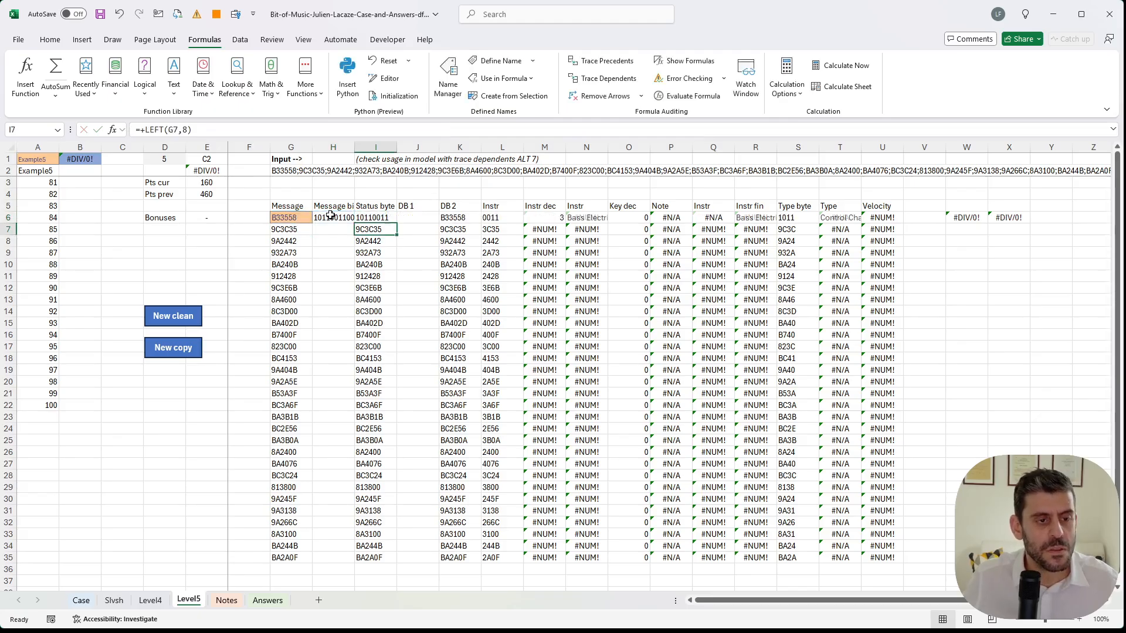
- Change the DB 1 formula in J6 to read the binary message: =+MID(H6,9,8)
key(Up)
key(Right)
key(F2)
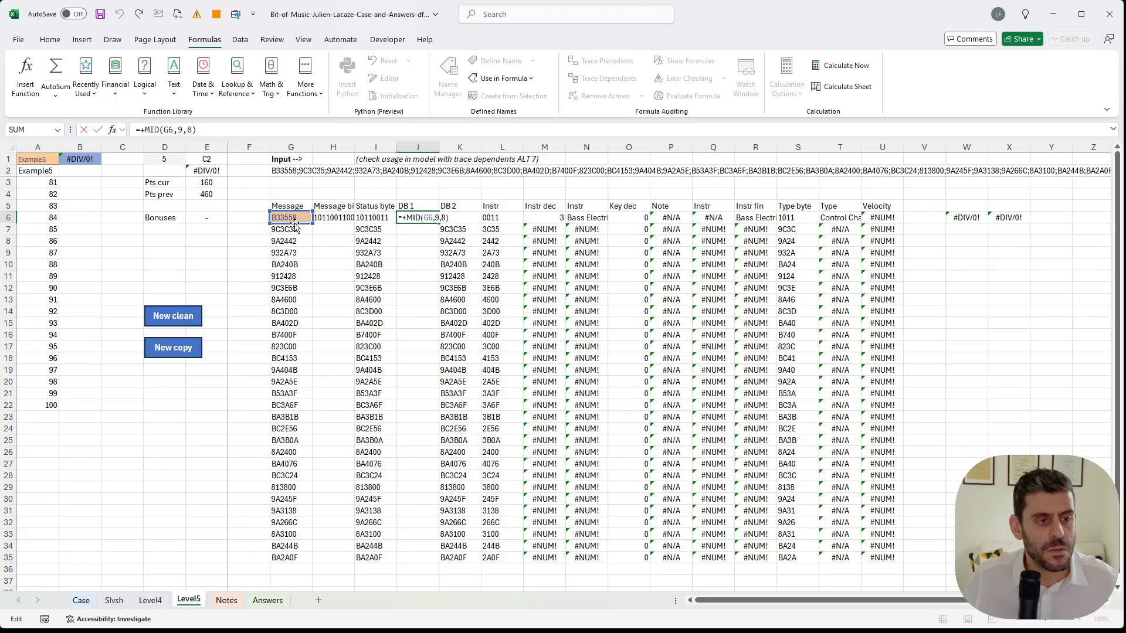
click(316, 219)
key(Return)
- Change the DB2 formula in K6 to take its last eight digits from H6: =+RIGHT(H6,8)
key(Up)
key(Right)
key(F2)
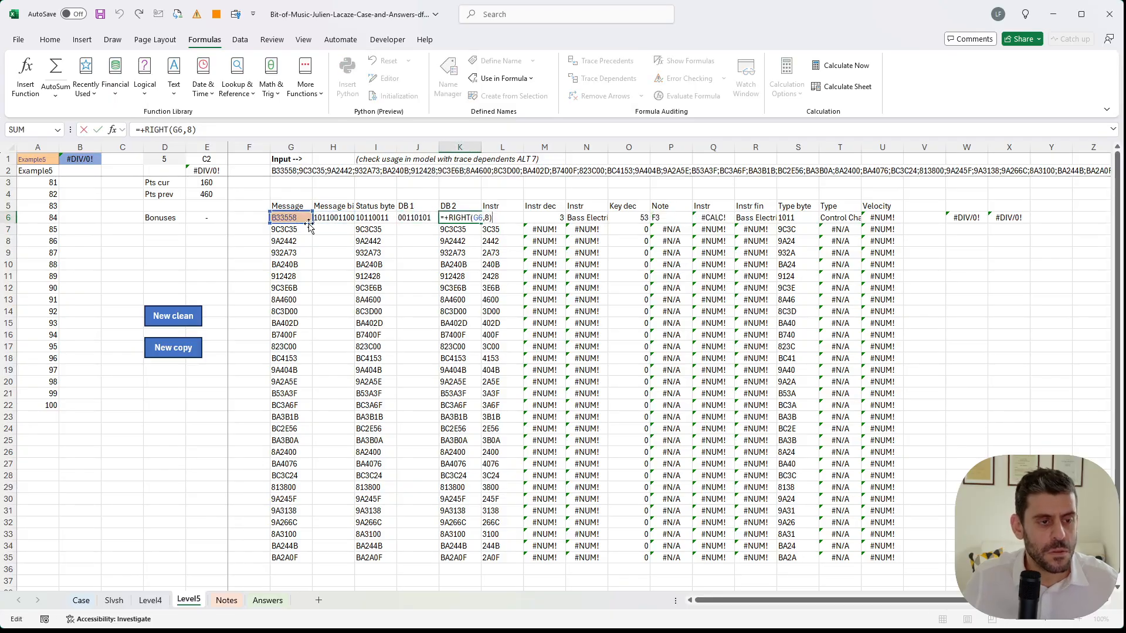
click(327, 223)
key(Return)
- Check the references of the row 6 instrument, key and note formulas one by one from L6 through R6
key(Up)
key(Right)
key(F2)
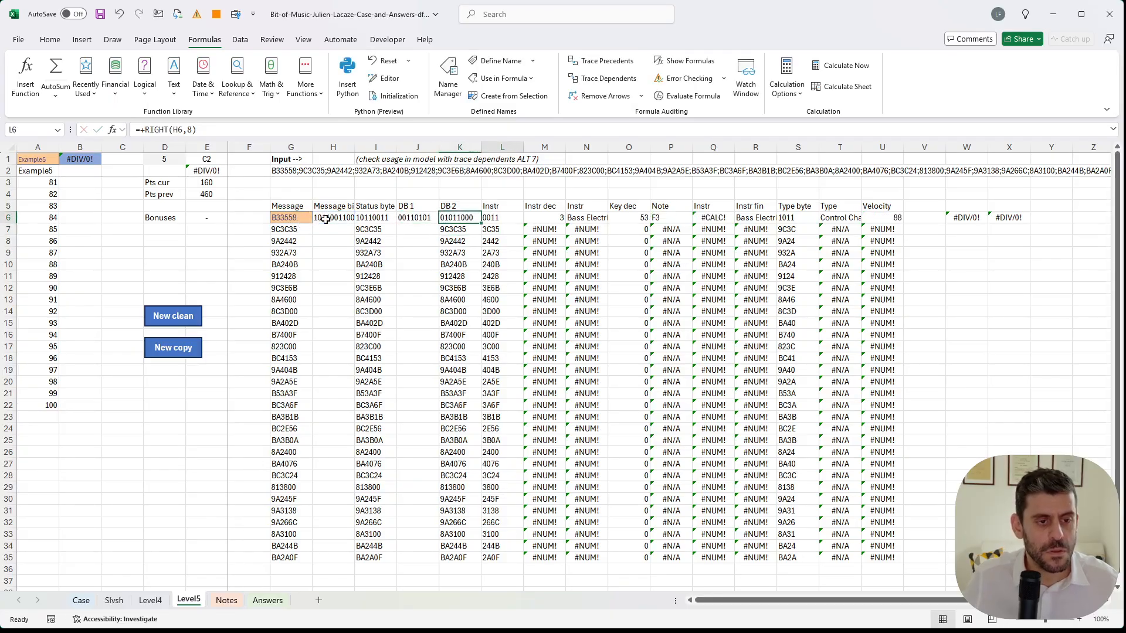
click(326, 220)
key(Return)
key(Up)
key(Right)
key(F2)
key(Escape)
key(Right)
key(F2)
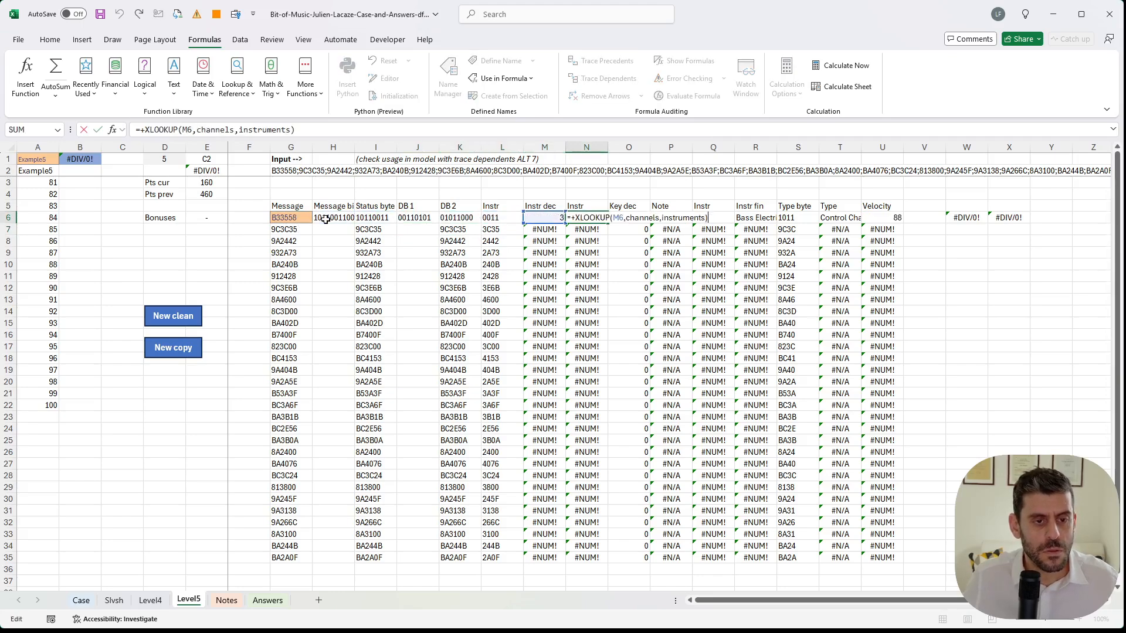
key(Escape)
key(Right)
key(F2)
key(Escape)
key(Right)
key(F2)
key(Escape)
key(Right)
key(Right)
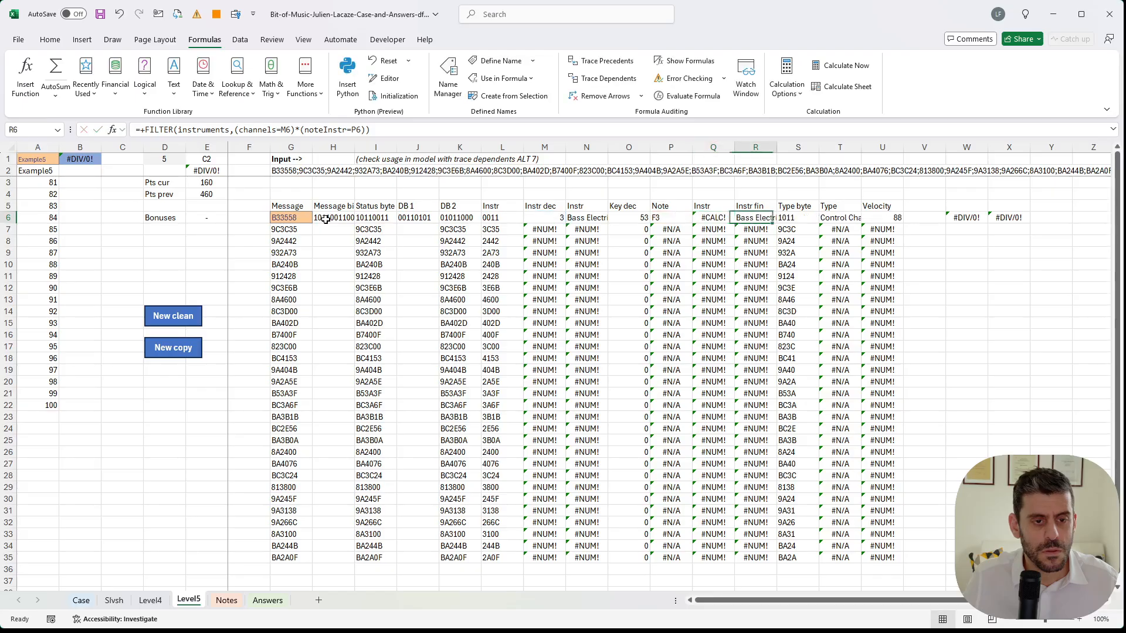
key(Left)
key(Right)
key(F2)
key(Escape)
- Check the references of the Type byte, Type and Velocity formulas in S6 through U6
key(Right)
key(F2)
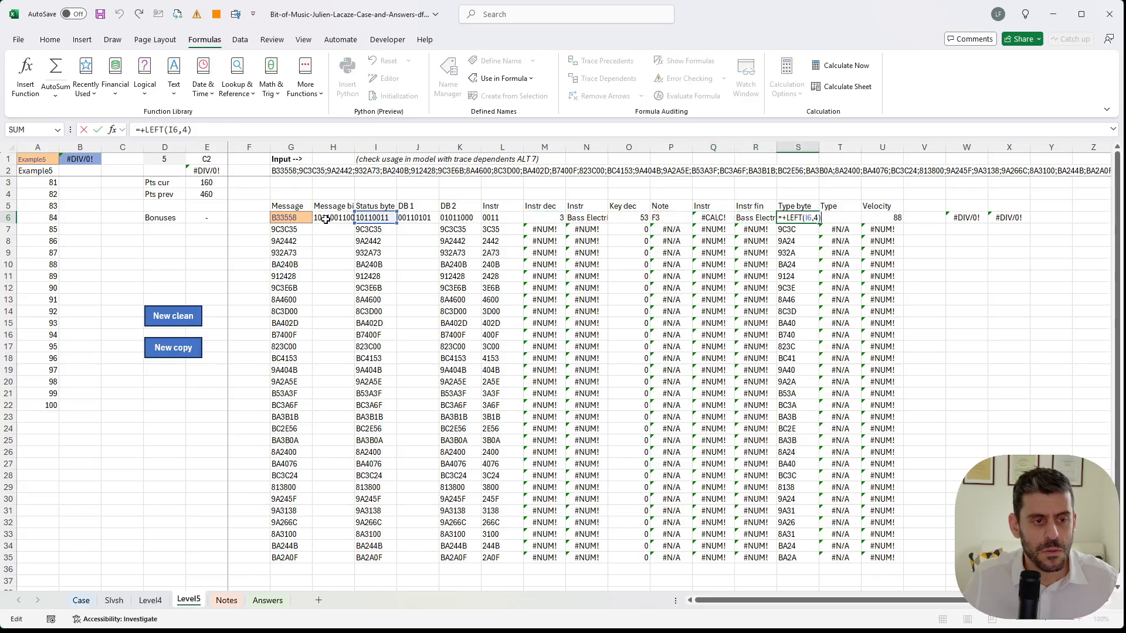
key(Escape)
key(Right)
key(F2)
key(Escape)
key(Right)
key(F2)
key(Escape)
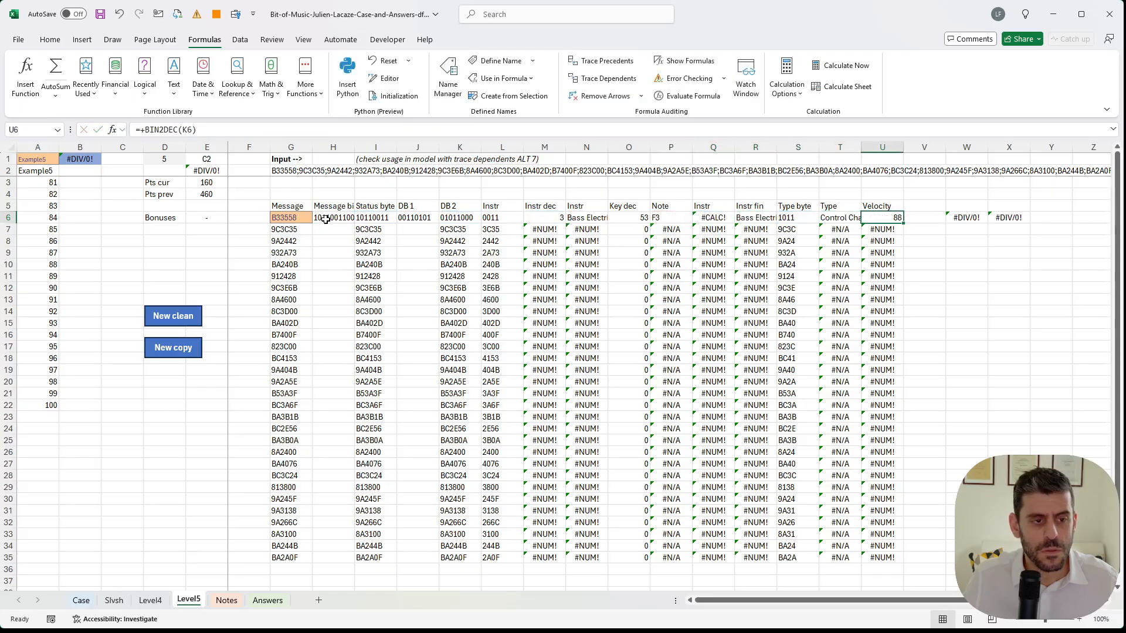
- Fill the binary message formula in H6 and the dependent formulas in I6:U6 down to row 35
click(340, 221)
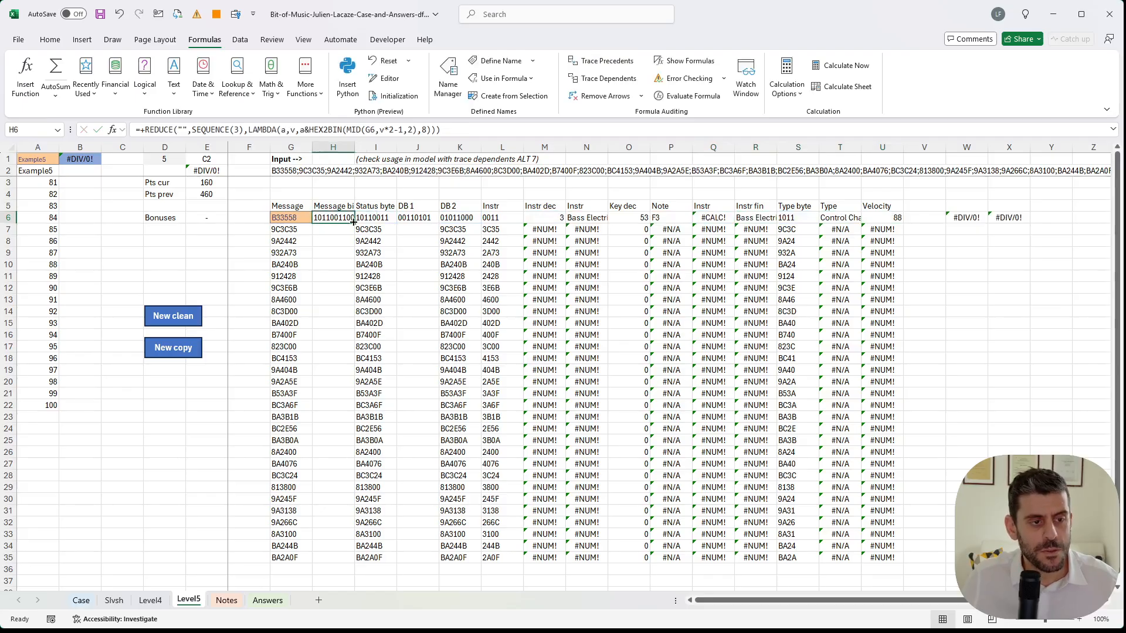
double_click(355, 223)
click(366, 220)
key(ctrl+shift+Right)
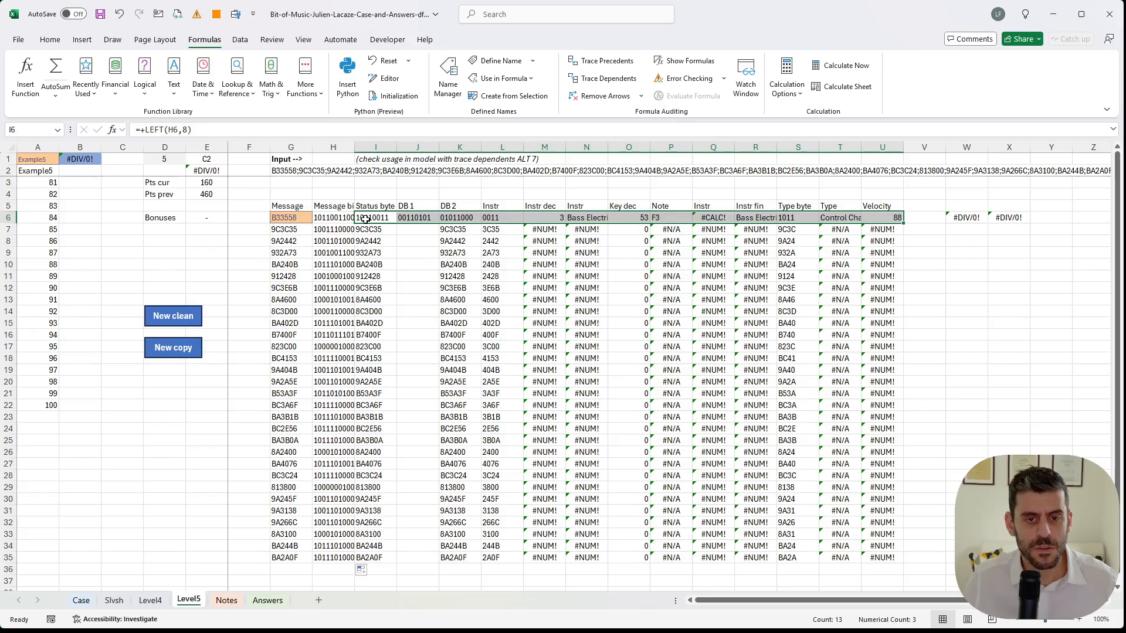
key(Down)
key(Up)
key(ctrl+shift+Right)
key(ctrl+shift+Down)
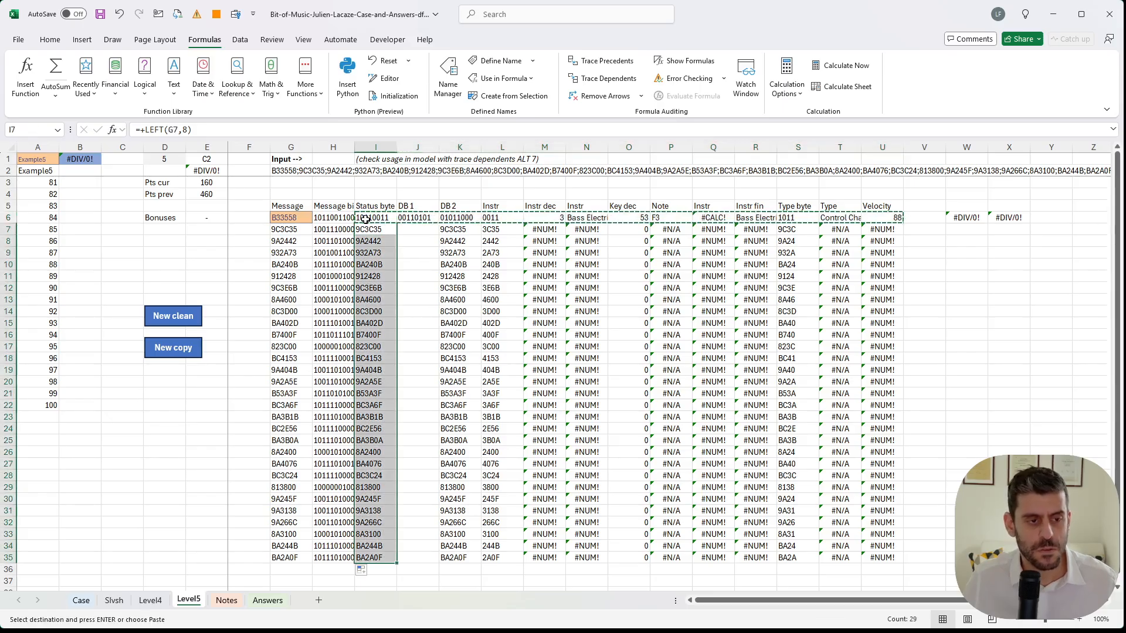
key(ctrl+d)
click(366, 220)
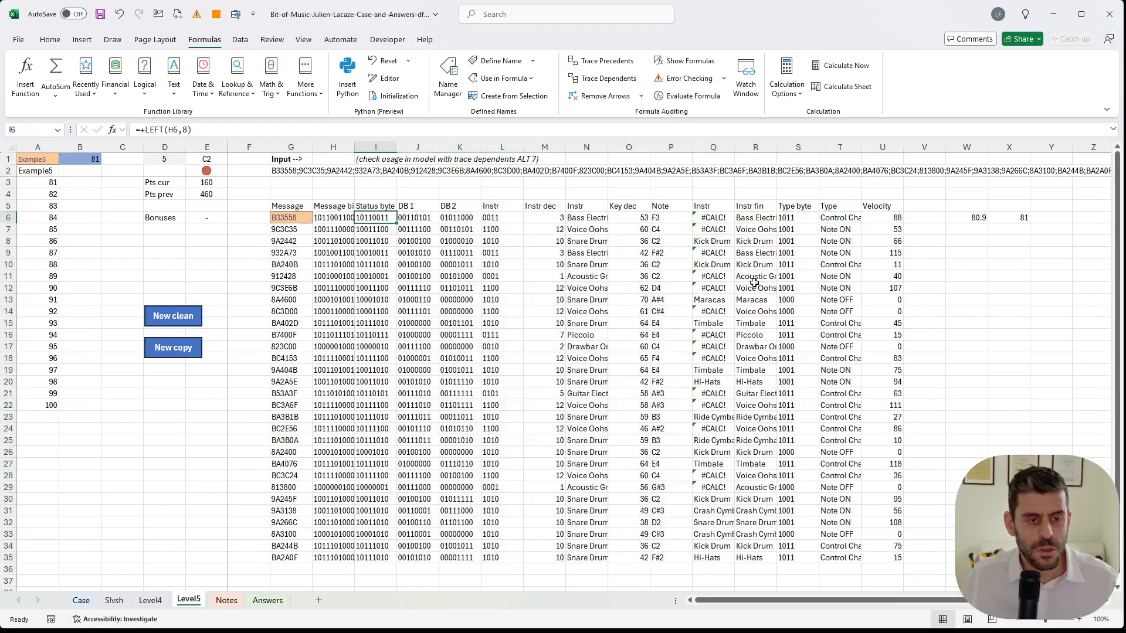
- Open the Case sheet to reread the Level 5 question about the note used in the most messages
click(81, 599)
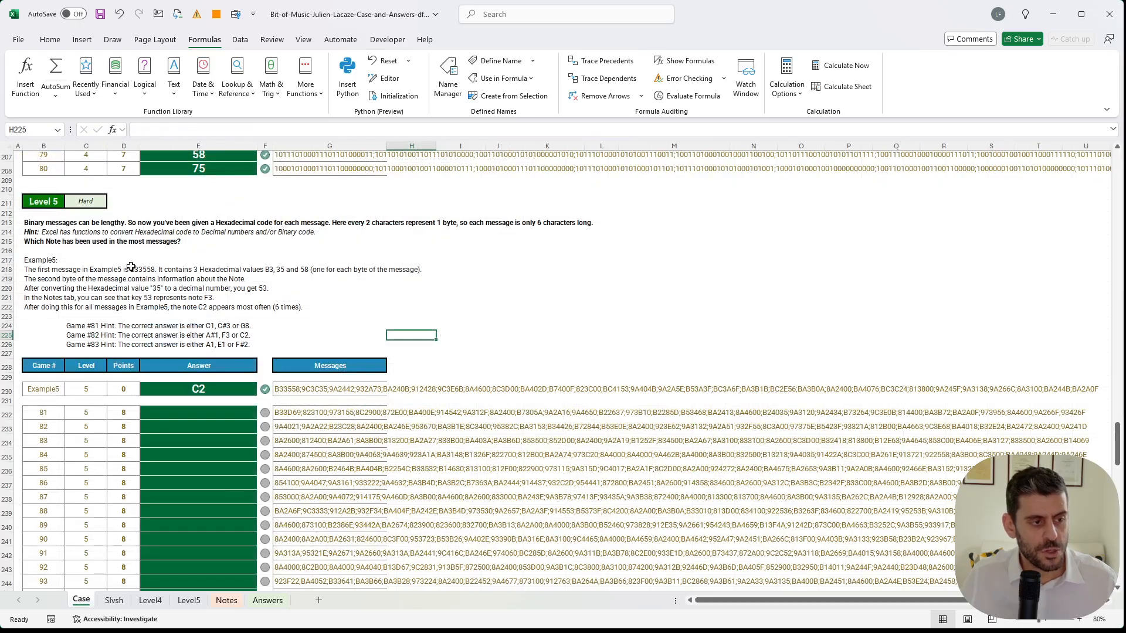
- On the Level5 sheet, list all notes from cell Z6 with the formula =+notes
click(186, 601)
click(844, 216)
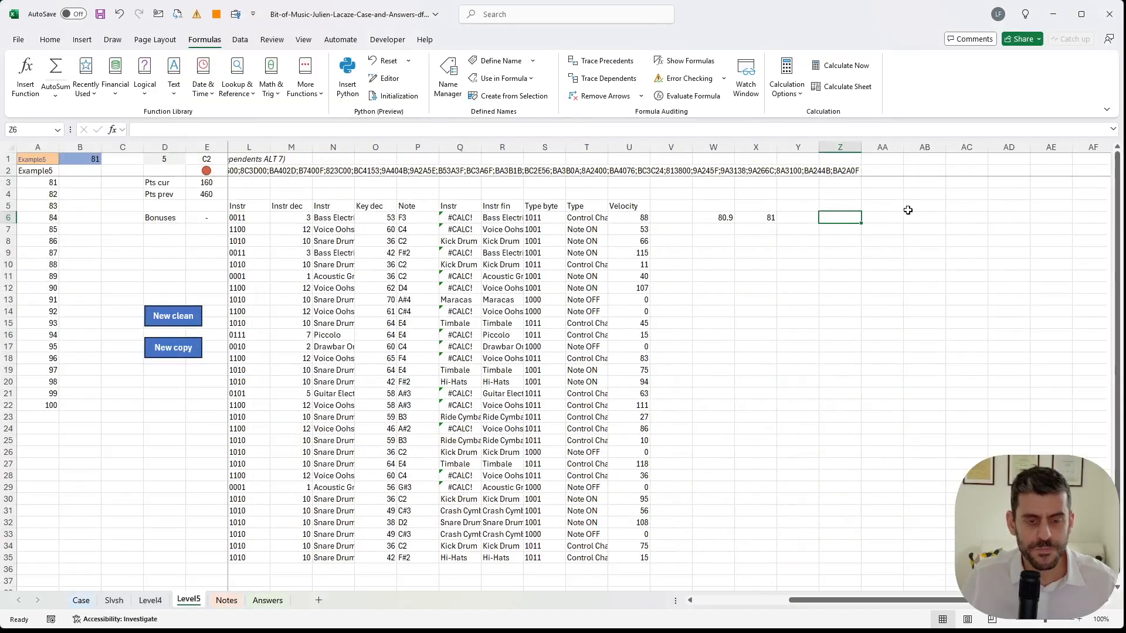
text(+note)
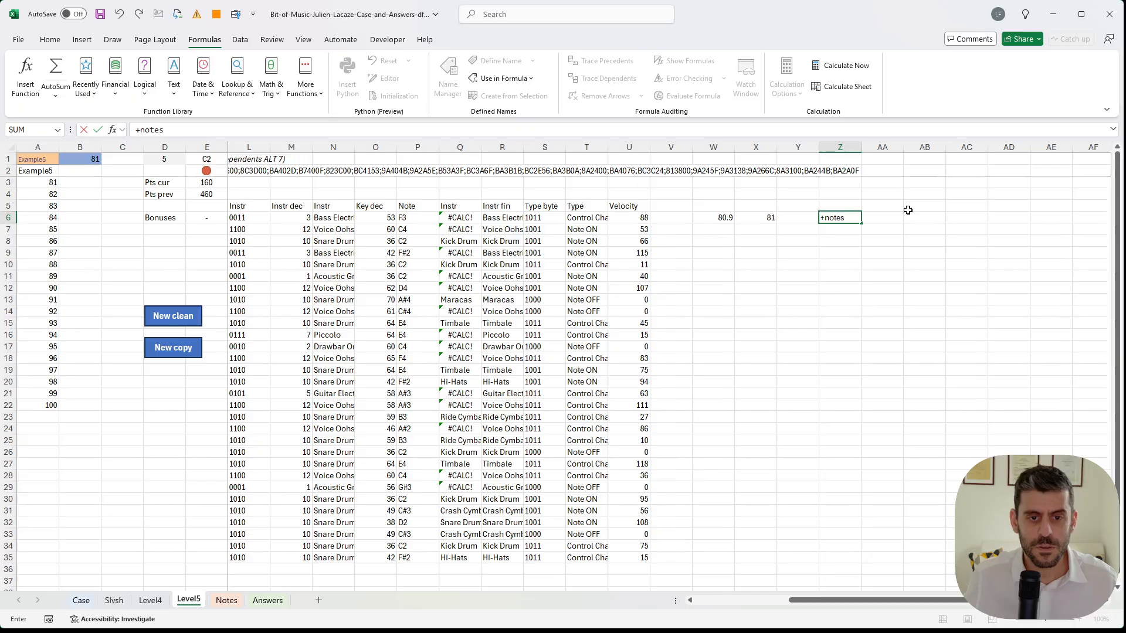
text(s)
key(Return)
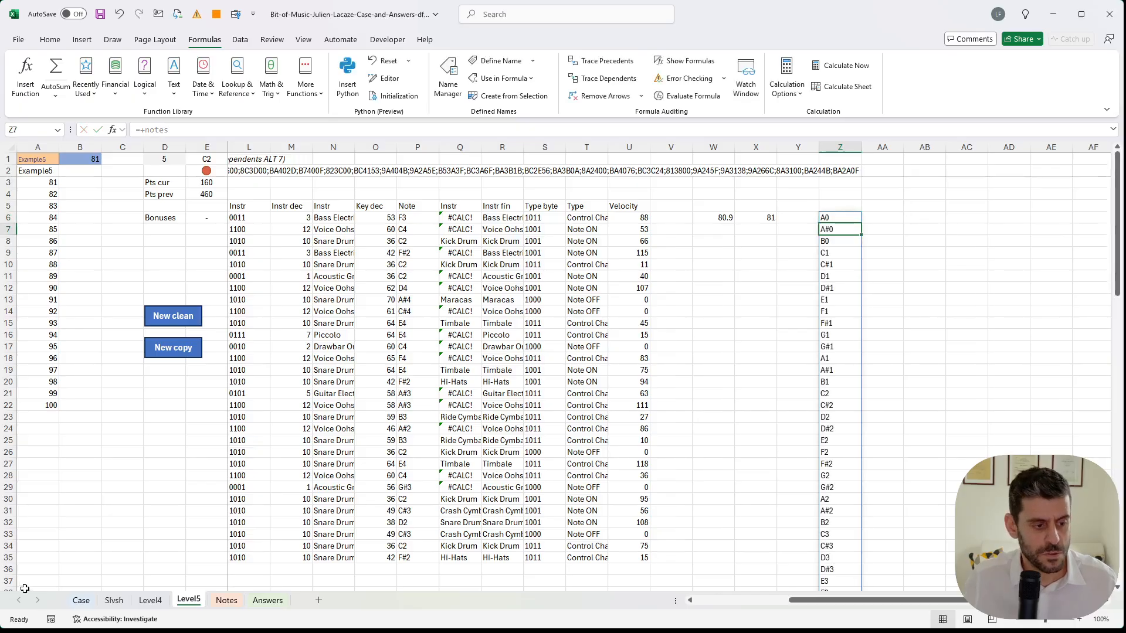
click(81, 603)
click(186, 602)
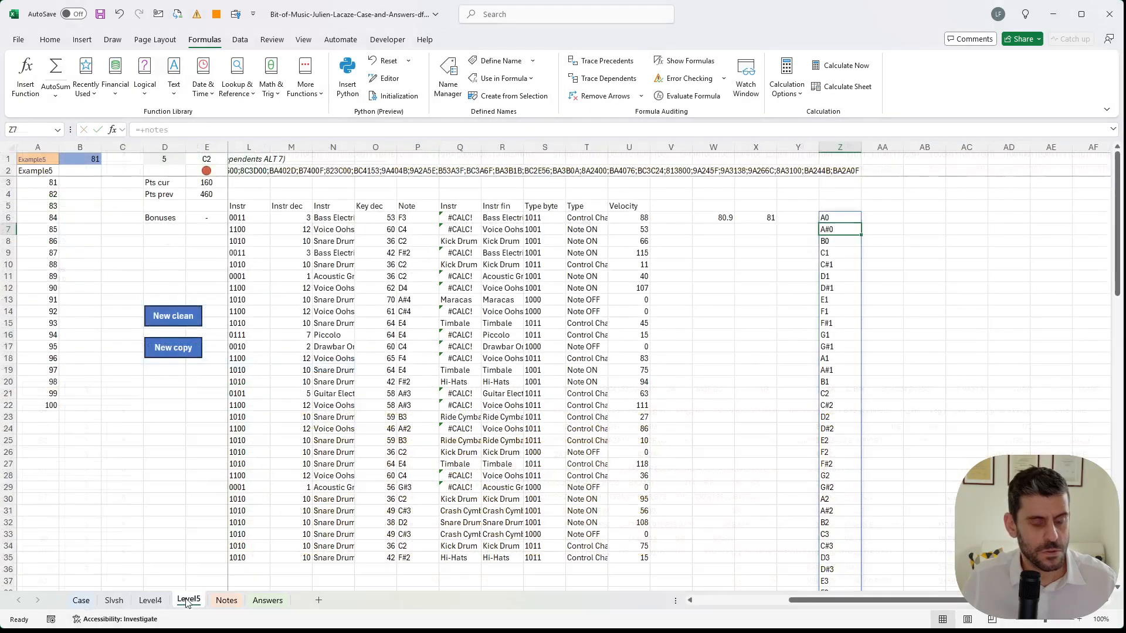
key(Up)
key(Right)
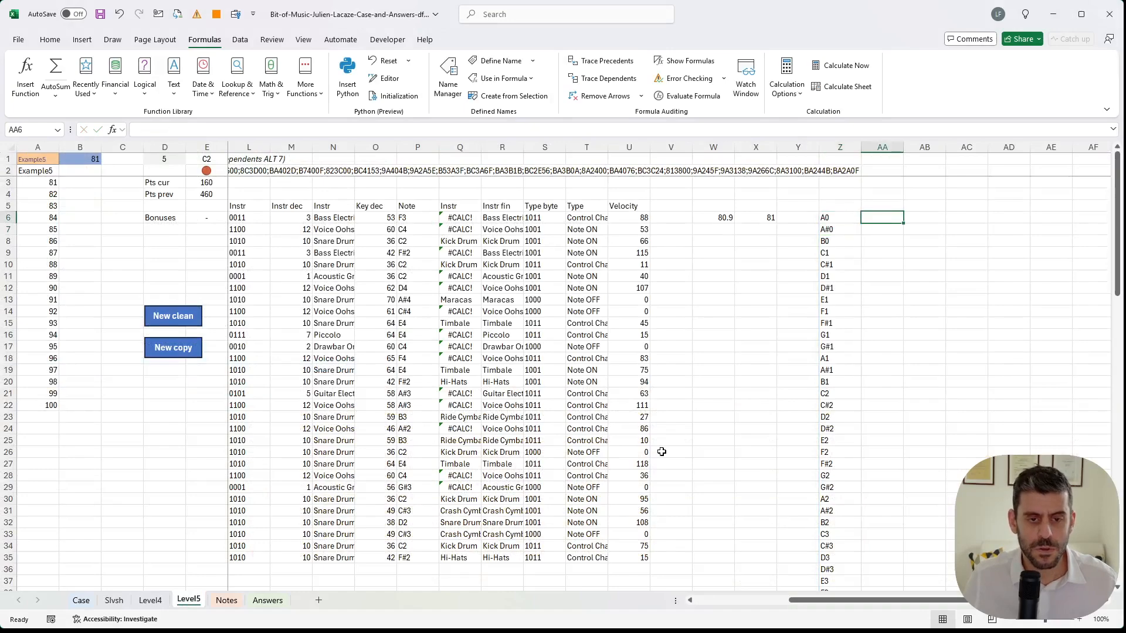
- Enter =+my.occurenceCount(P6:P35) in Z6 to count how often each note in the Note column occurs
key(Left)
text(+occ)
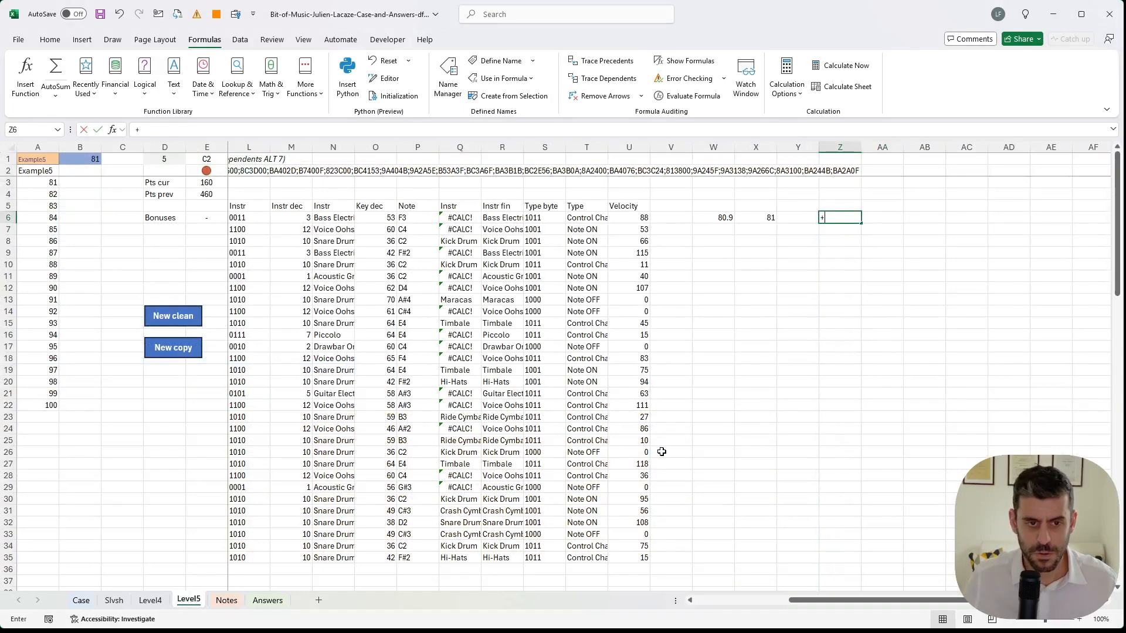
key(Tab)
key(Left)
key(Left)
key(Left)
key(Left)
key(Left)
key(Left)
key(Left)
key(Left)
key(Left)
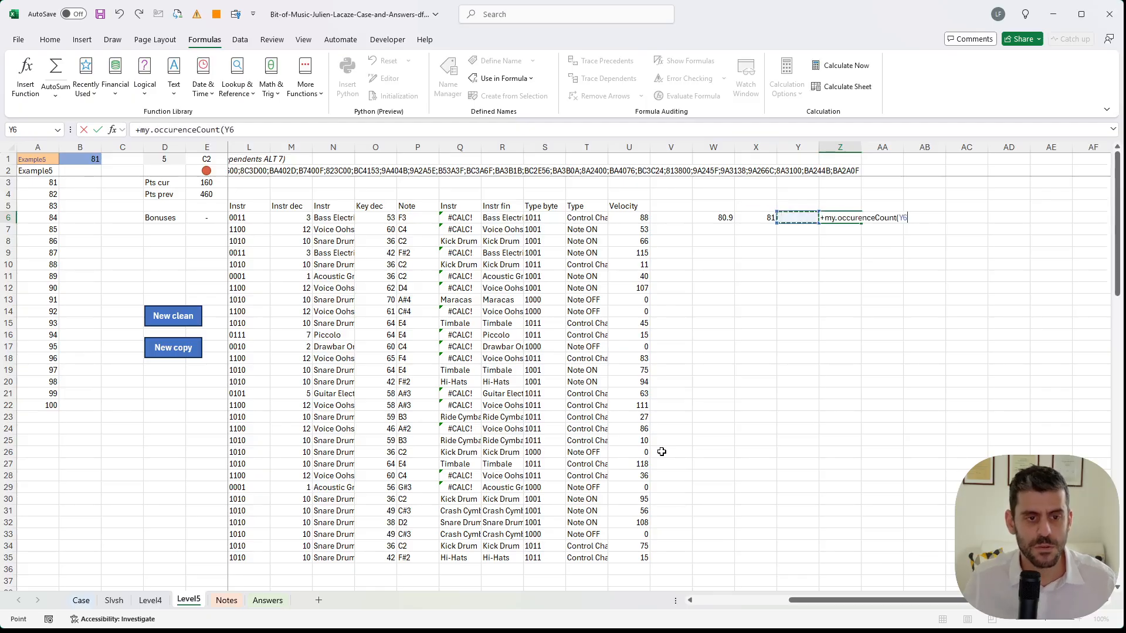
key(Left)
key(ctrl+shift+Down)
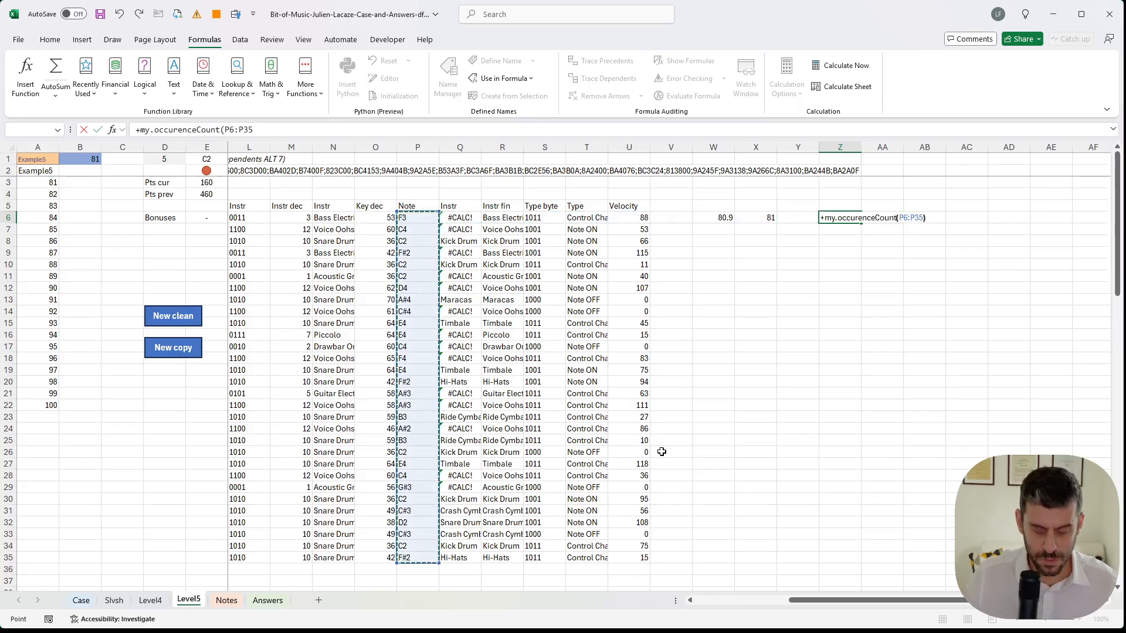
key(ctrl+Return)
scroll(657, 453, left, 3)
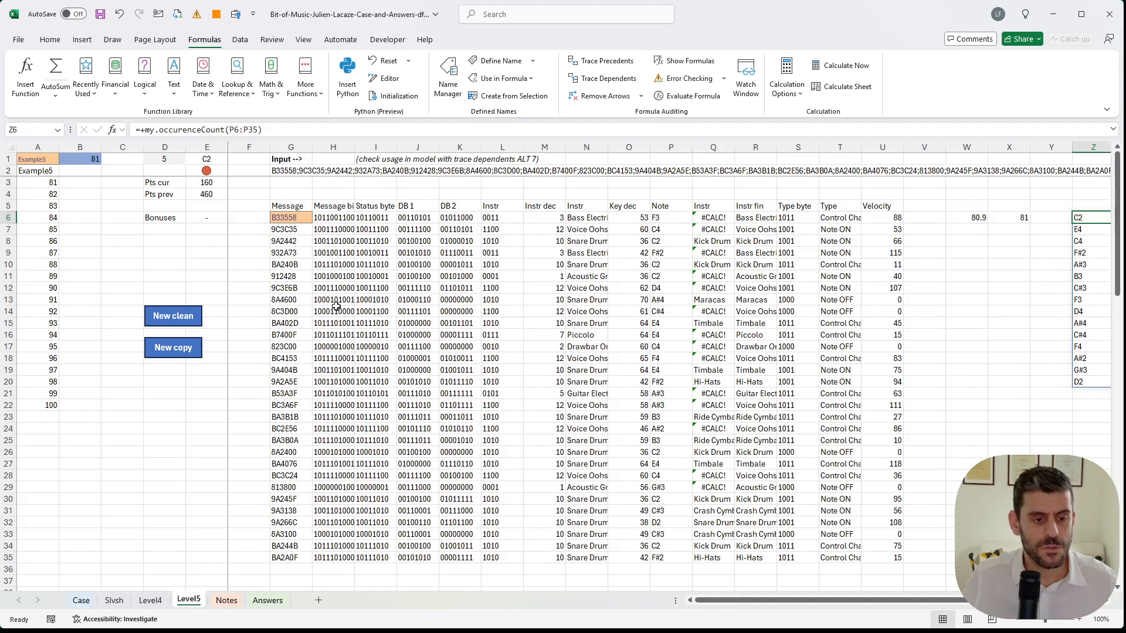
- Link answer cell B1 to the first note of the occurrence list in Z6
click(80, 160)
text(+)
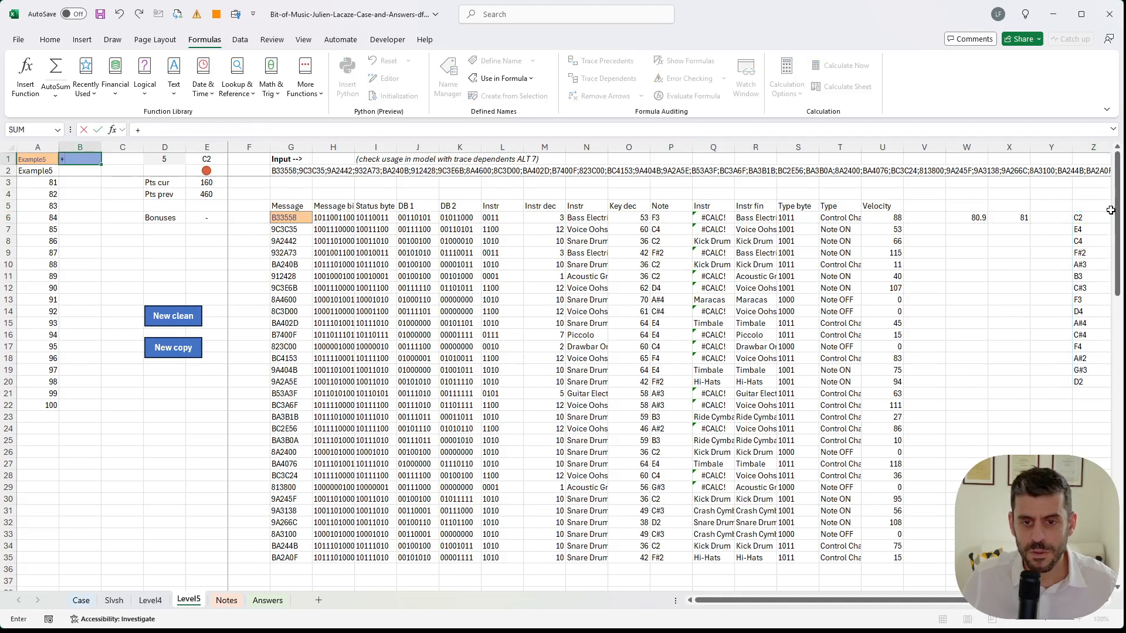
click(1077, 217)
key(shift+Tab)
- Create a data table over A1:B22 with A1 as column input cell, and recalculate it
key(ctrl+a)
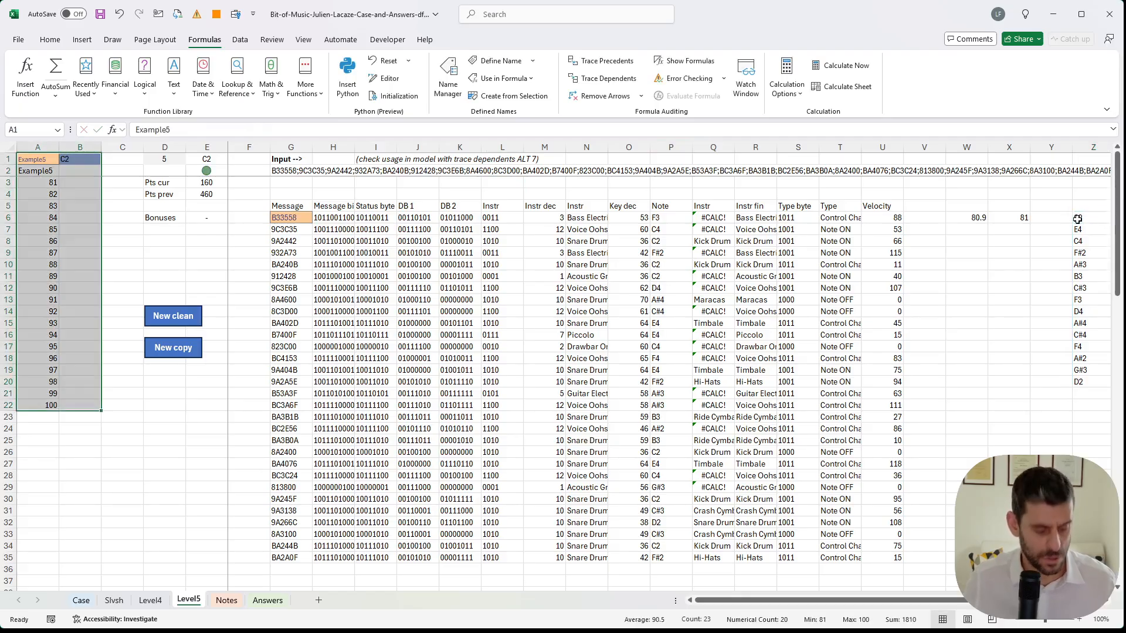
key(alt+a)
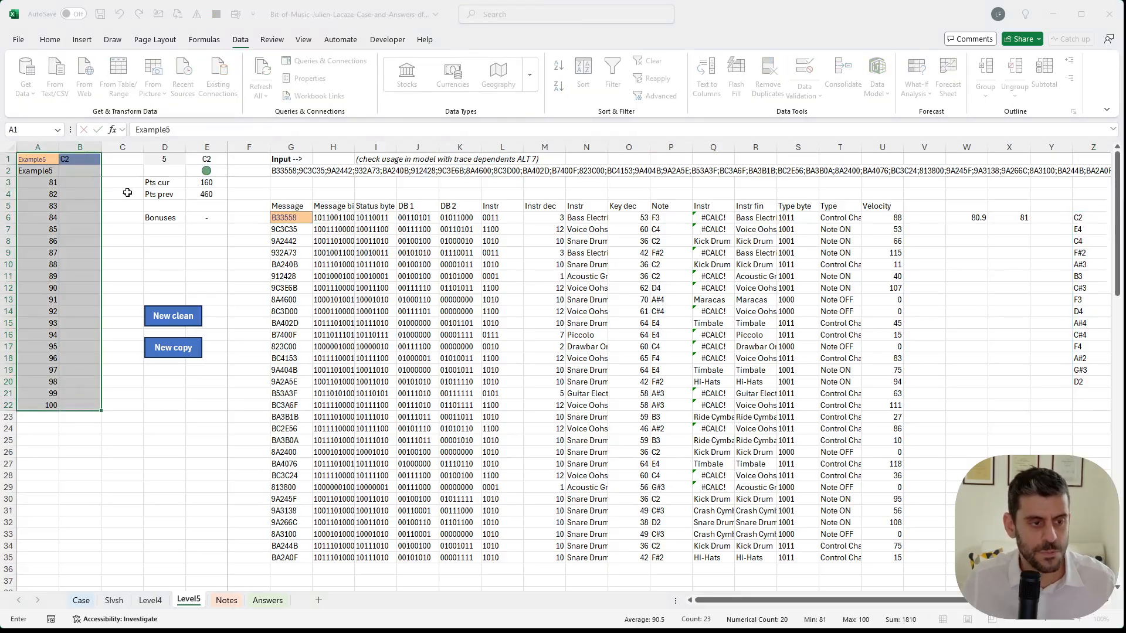
click(46, 163)
key(Return)
key(alt+m)
key(F9)
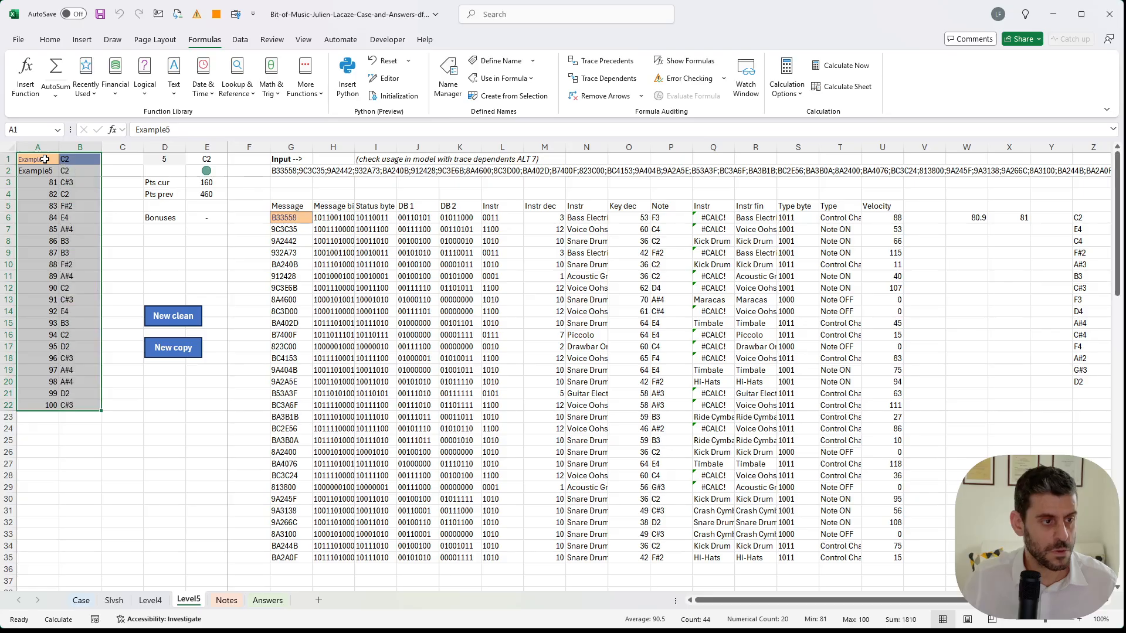
- Copy the answers in B3:B22 and paste them as values into the Case sheet's Level 5 Answer column, starting at E232
drag(66, 183, 73, 407)
key(ctrl+c)
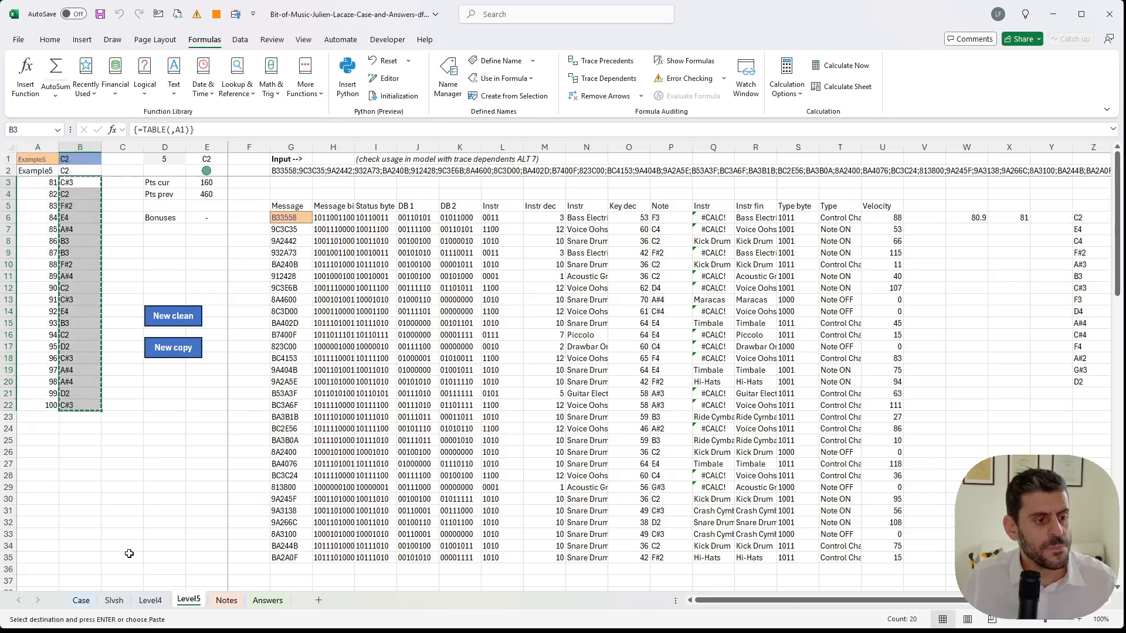
click(80, 600)
click(188, 410)
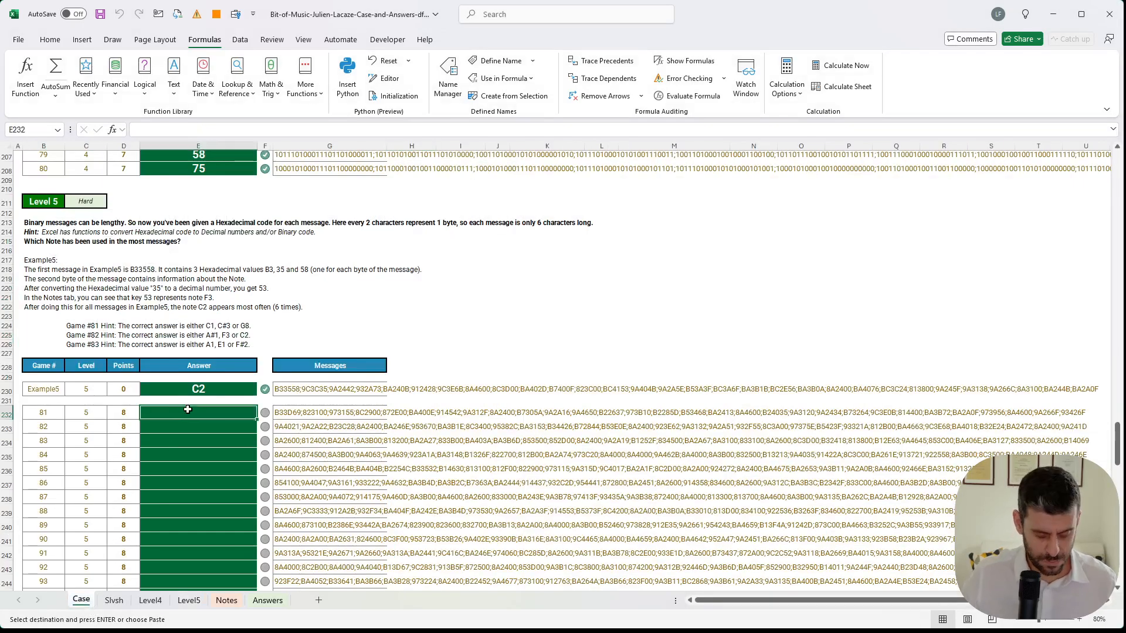
key(ctrl+v)
- View the Level 6 task on the Case sheet and create a Level6 sheet as a new copy of Level5
scroll(194, 387, down, 13)
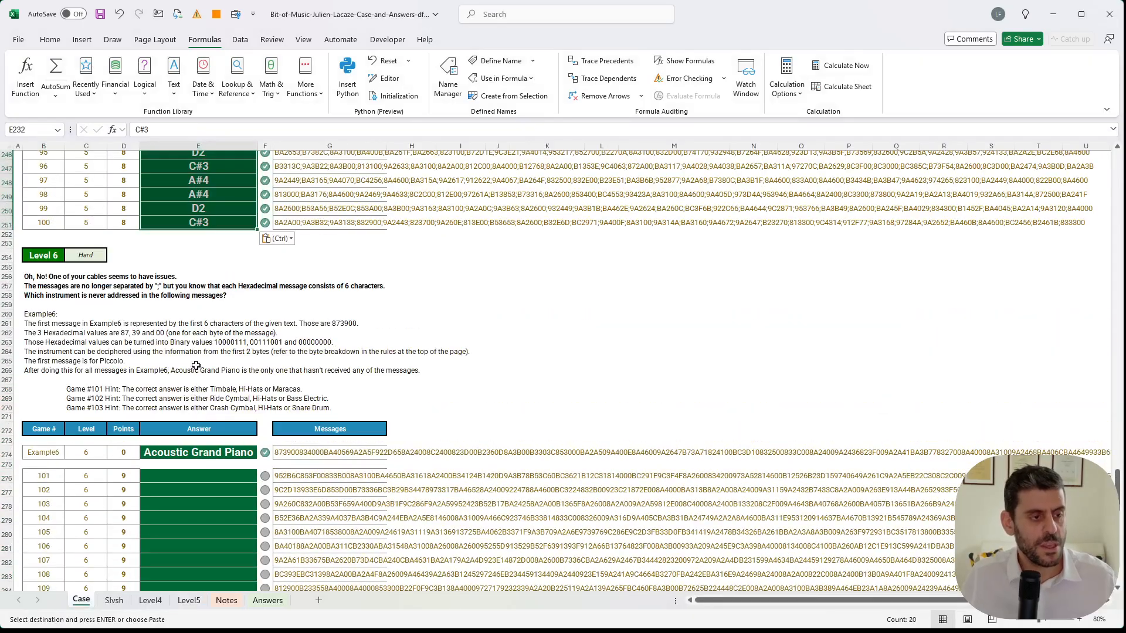
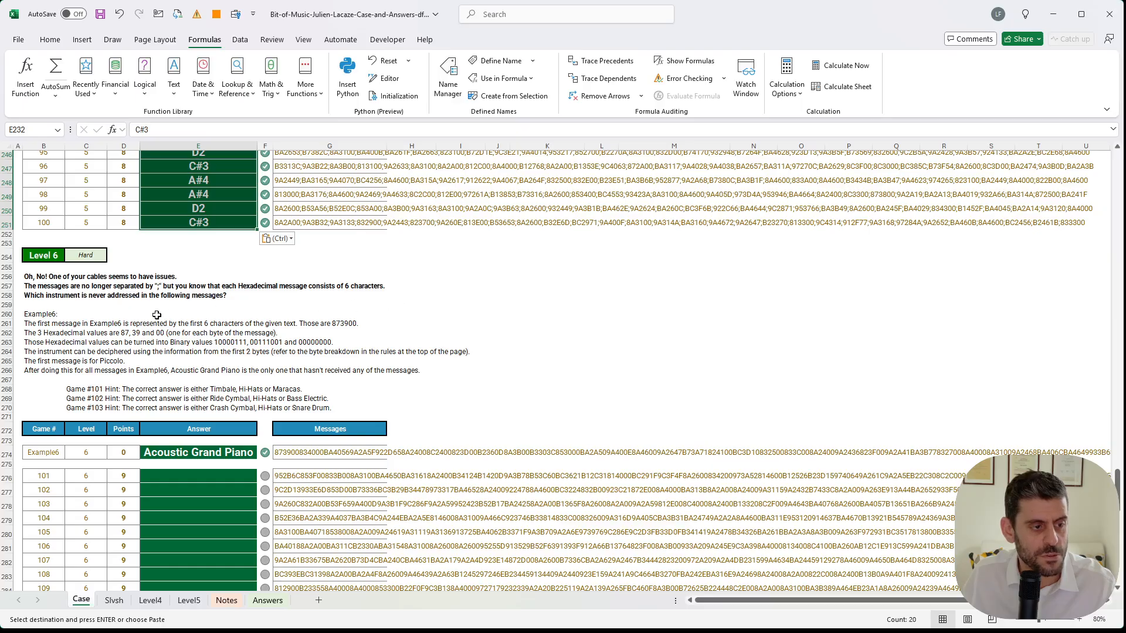
click(189, 601)
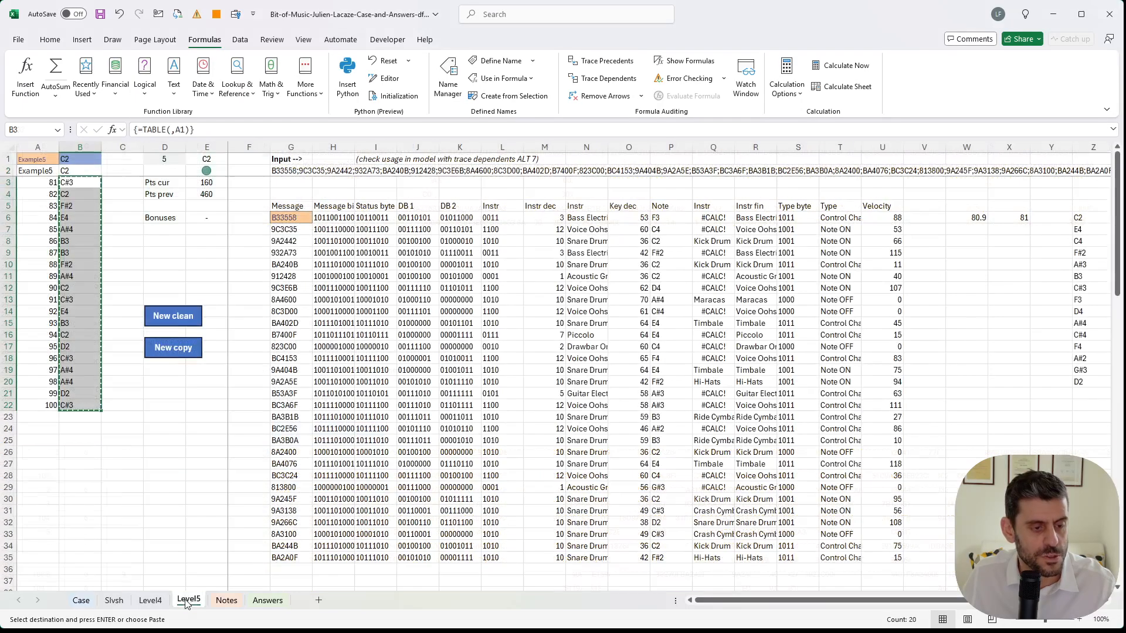
key(Escape)
click(195, 349)
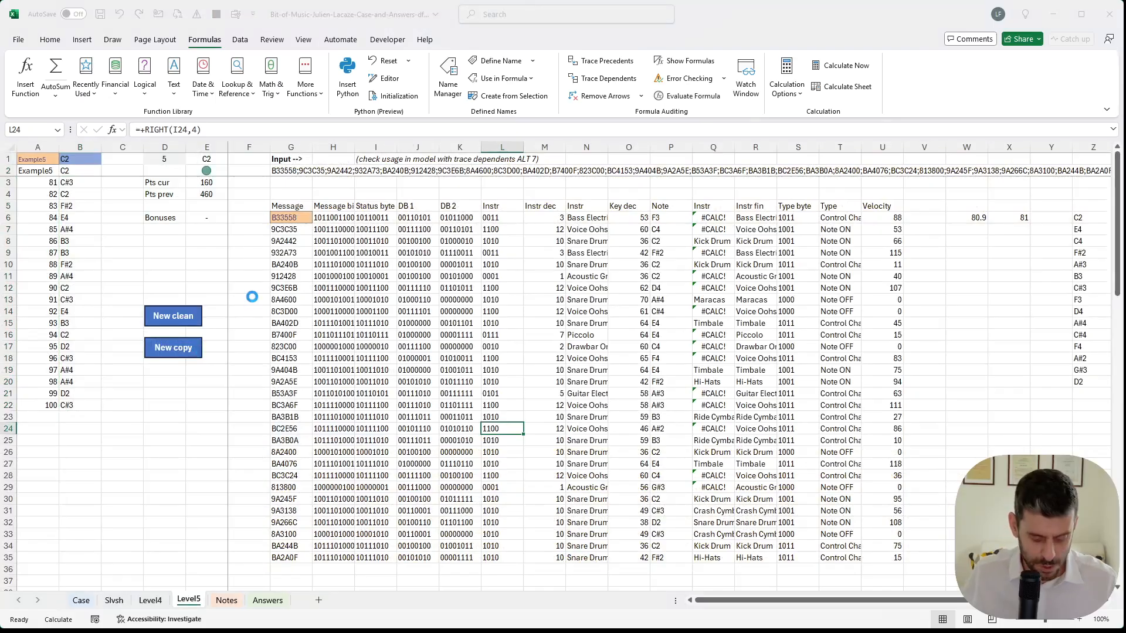
- Replace the message split in G6 with =+BYROW(WRAPROWS(my.splitter(G2),6),LAMBDA(row,CONCAT(row)))
click(299, 217)
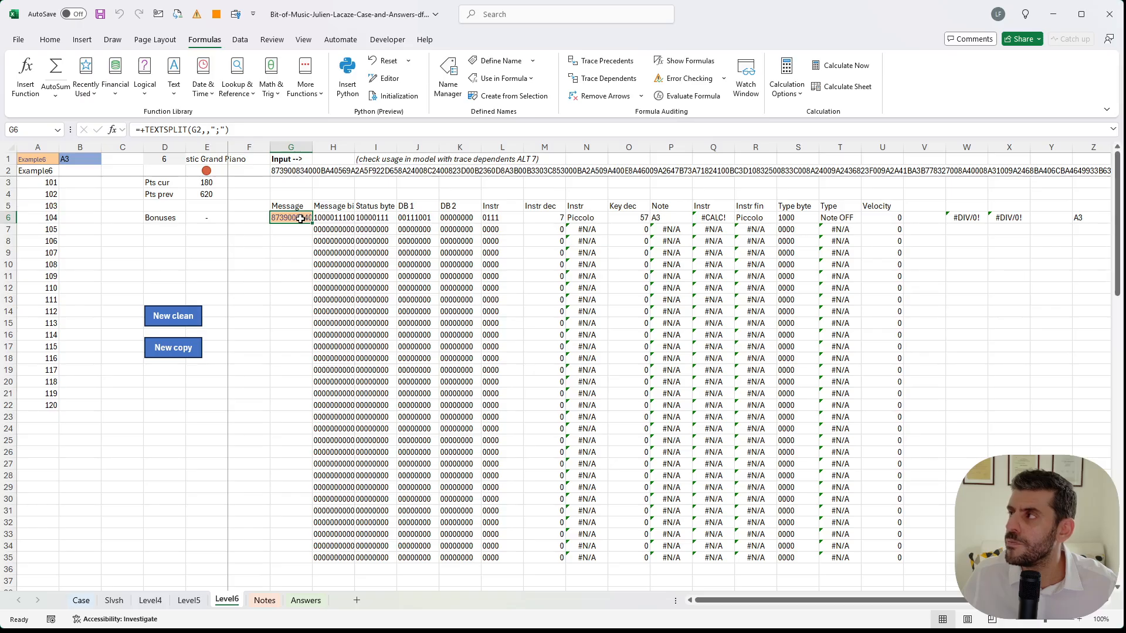
text(+byr)
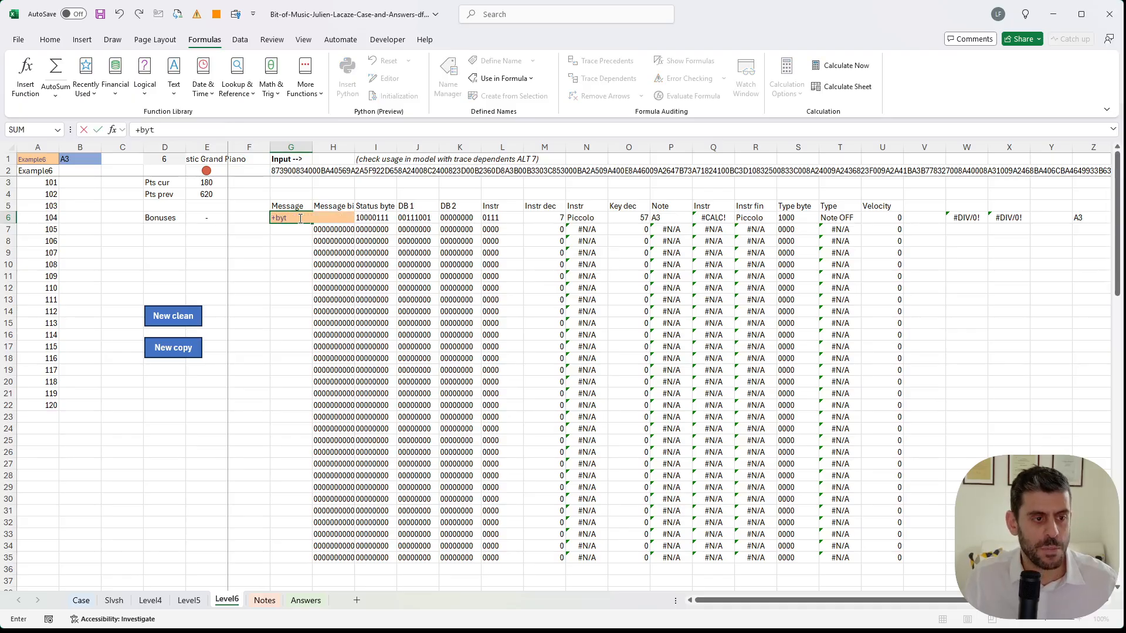
key(Tab)
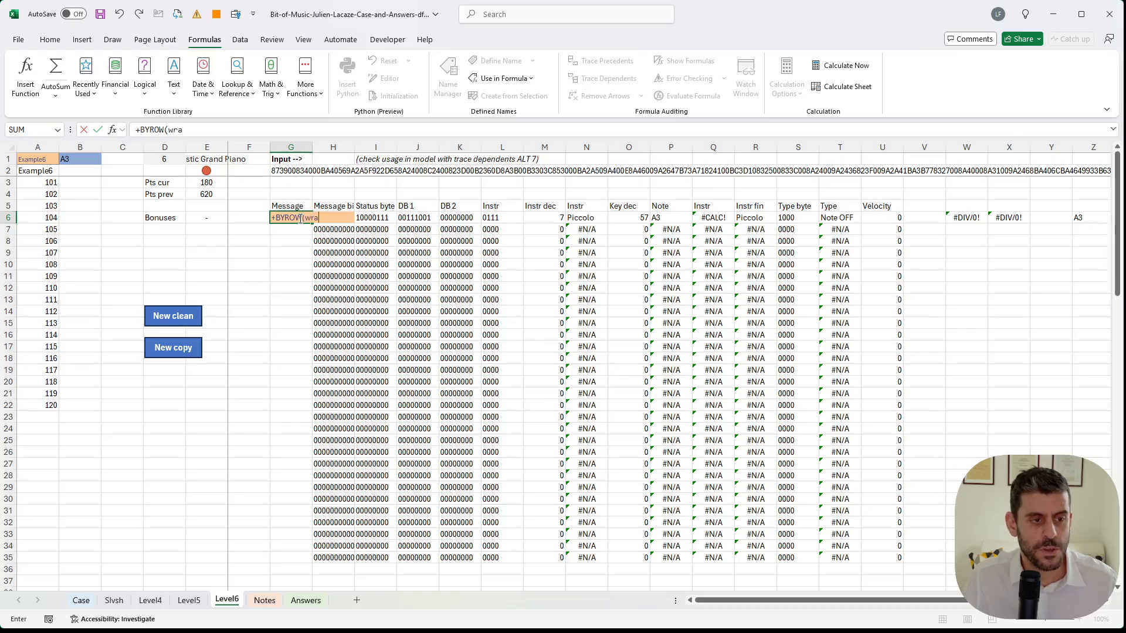
text(wra)
key(Tab)
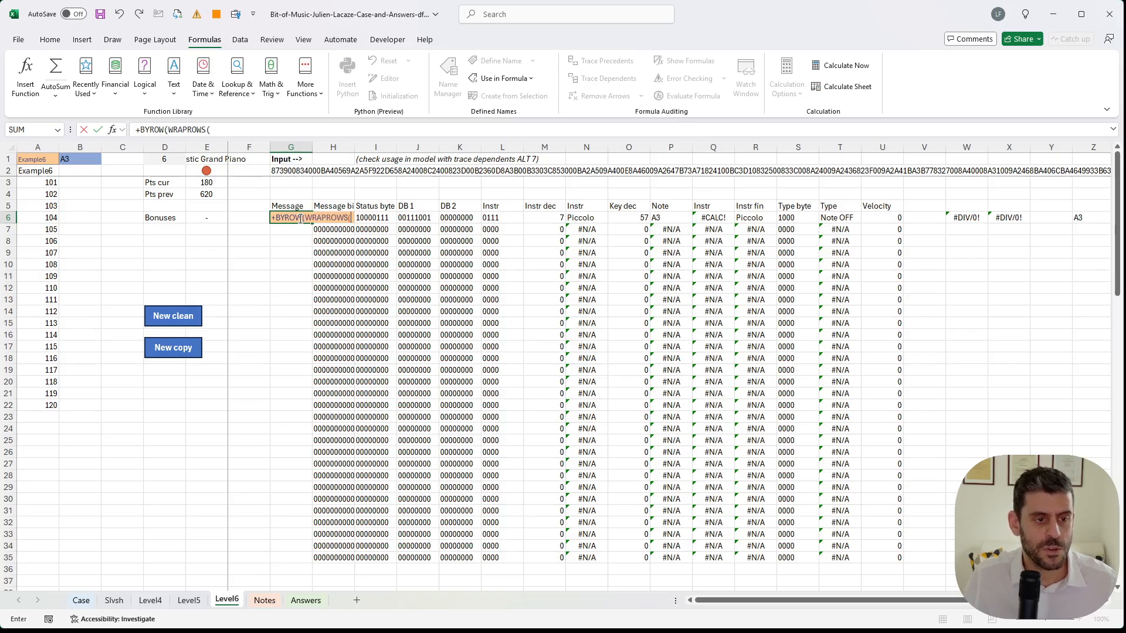
text(my.)
key(Tab)
key(Up)
key(Up)
key(Up)
key(Up)
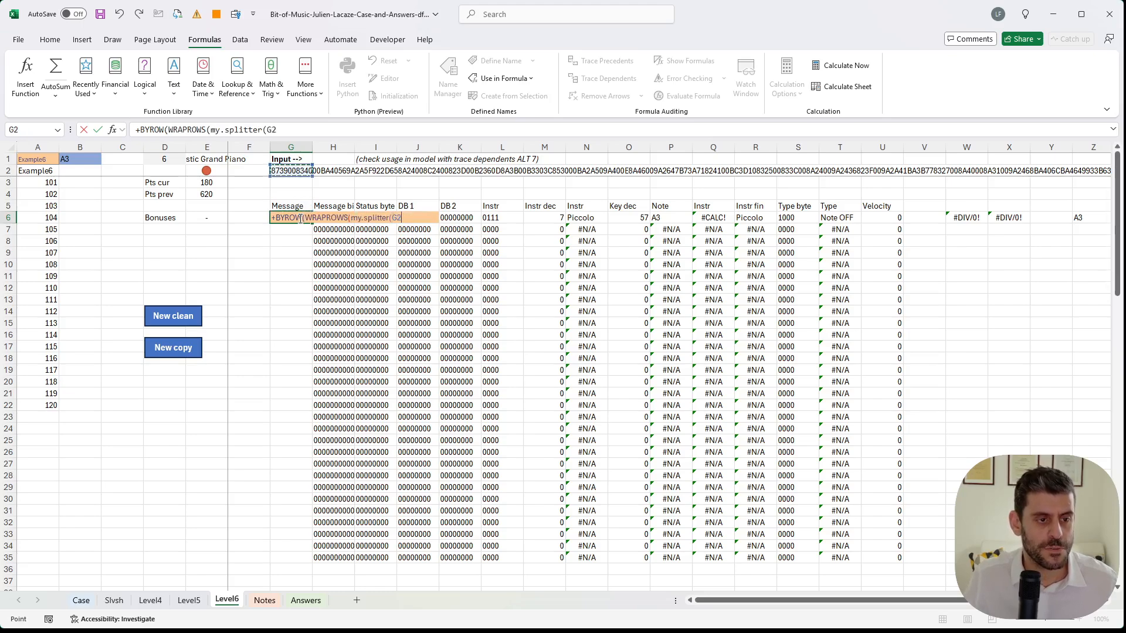
text(),6),)
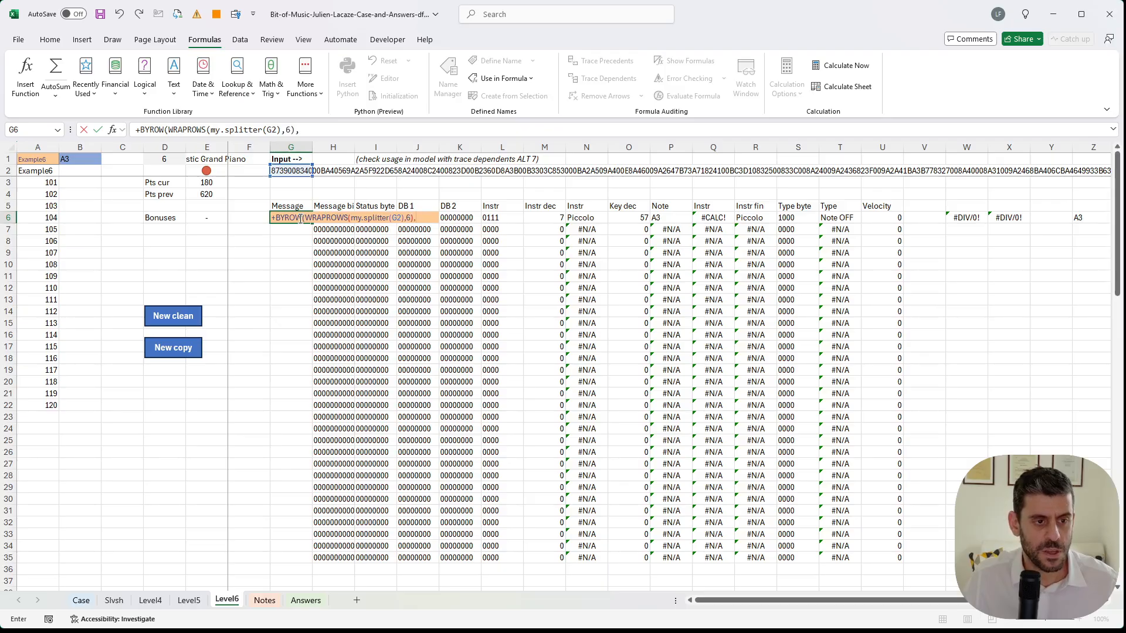
text(l)
key(Tab)
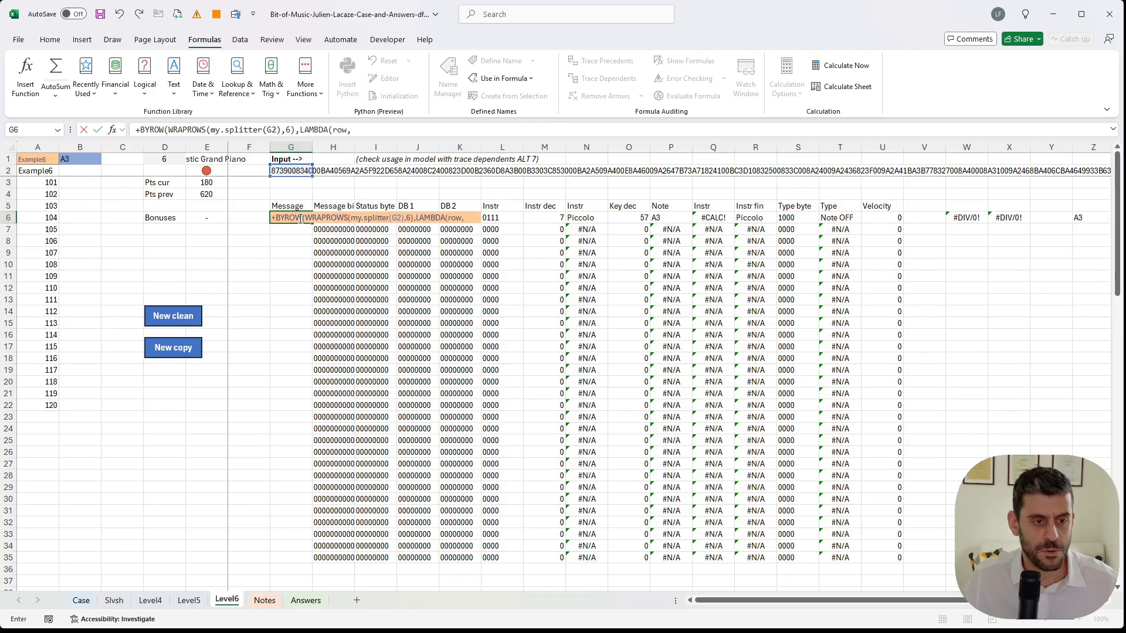
text(row,conc)
key(Tab)
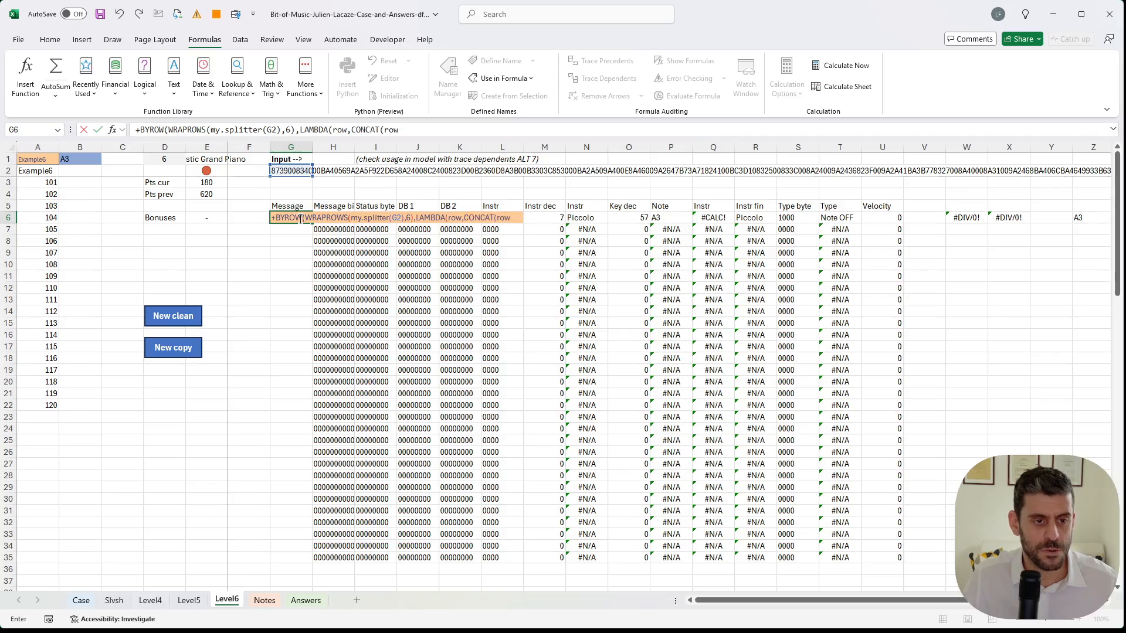
key(Return)
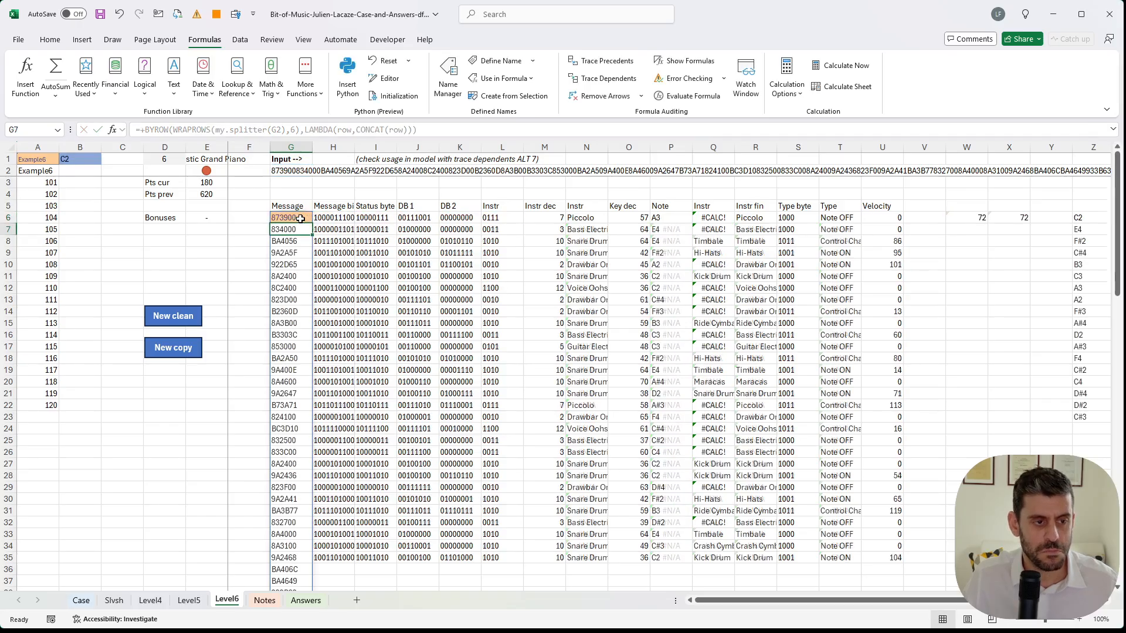
- Copy the row 35 formulas in columns H to U down to row 45, the last split message
key(Right)
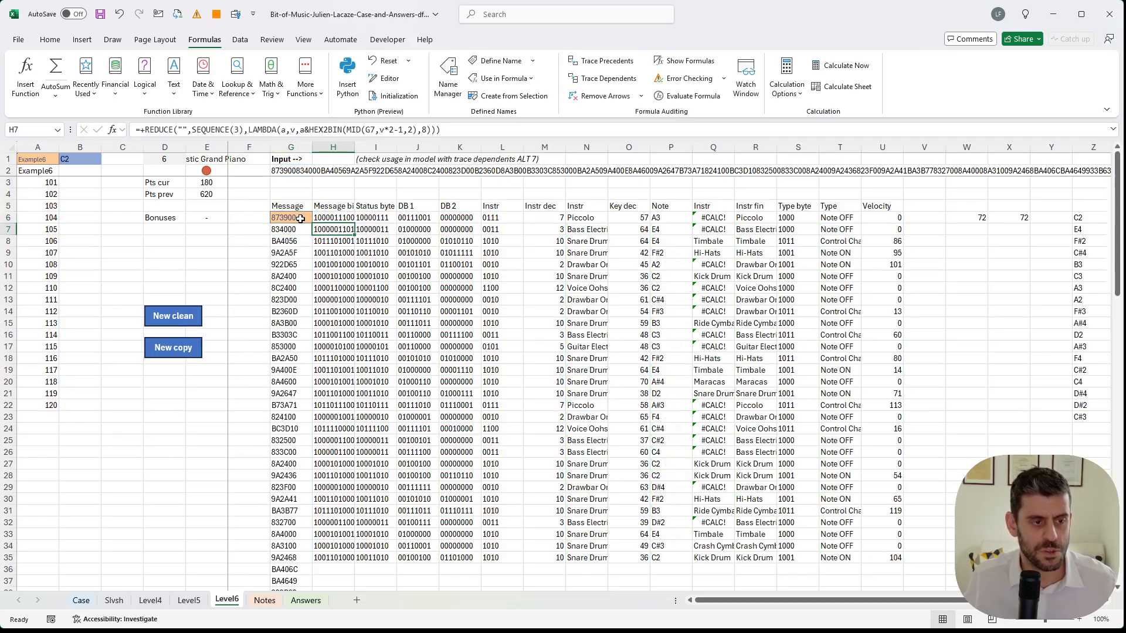
key(ctrl+Down)
key(ctrl+shift+Right)
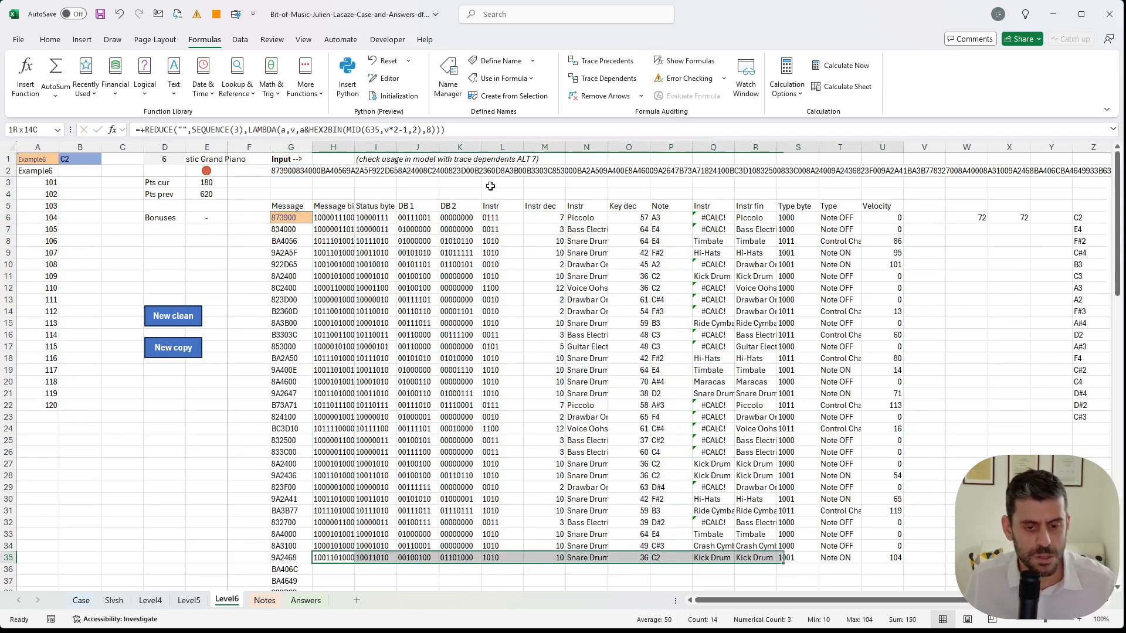
key(ctrl+c)
key(Left)
key(ctrl+Down)
key(Right)
key(ctrl+shift+Up)
key(ctrl+v)
key(Escape)
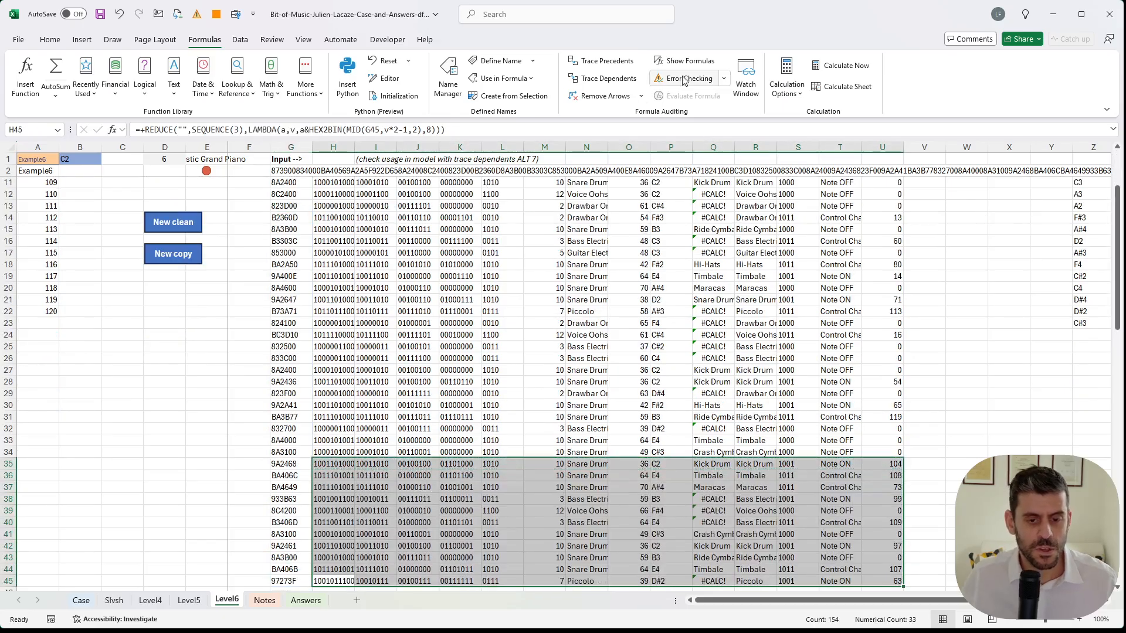
scroll(723, 217, up, 3)
click(799, 288)
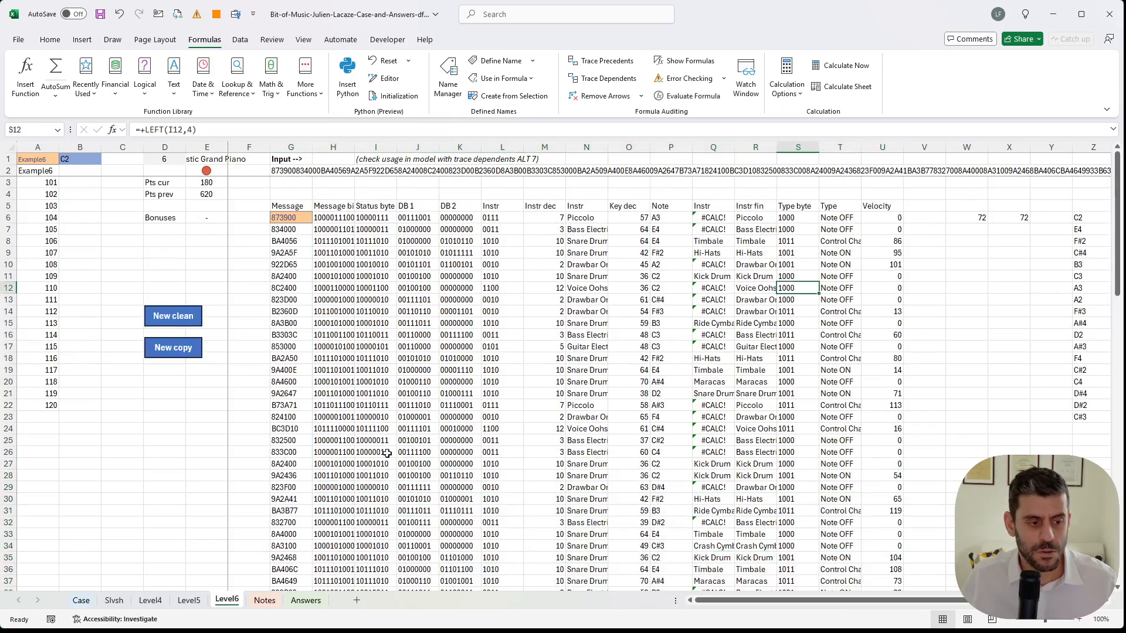
- Recheck the Level 6 question on the Case sheet and list all instruments on Level6 by entering =+instruments in AD6
click(82, 601)
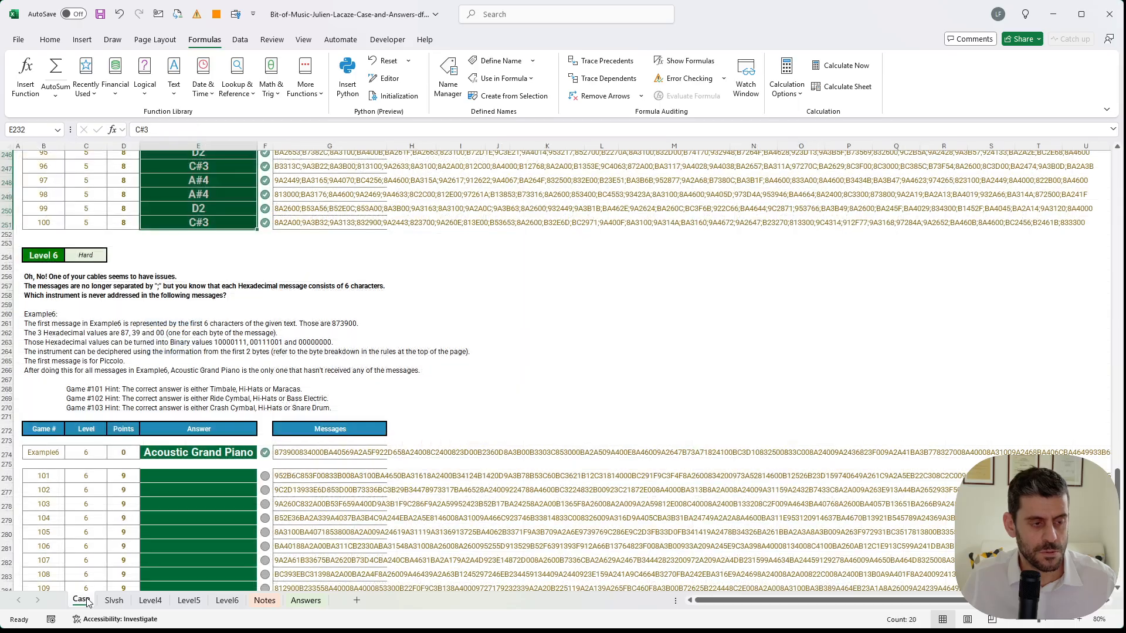
click(227, 600)
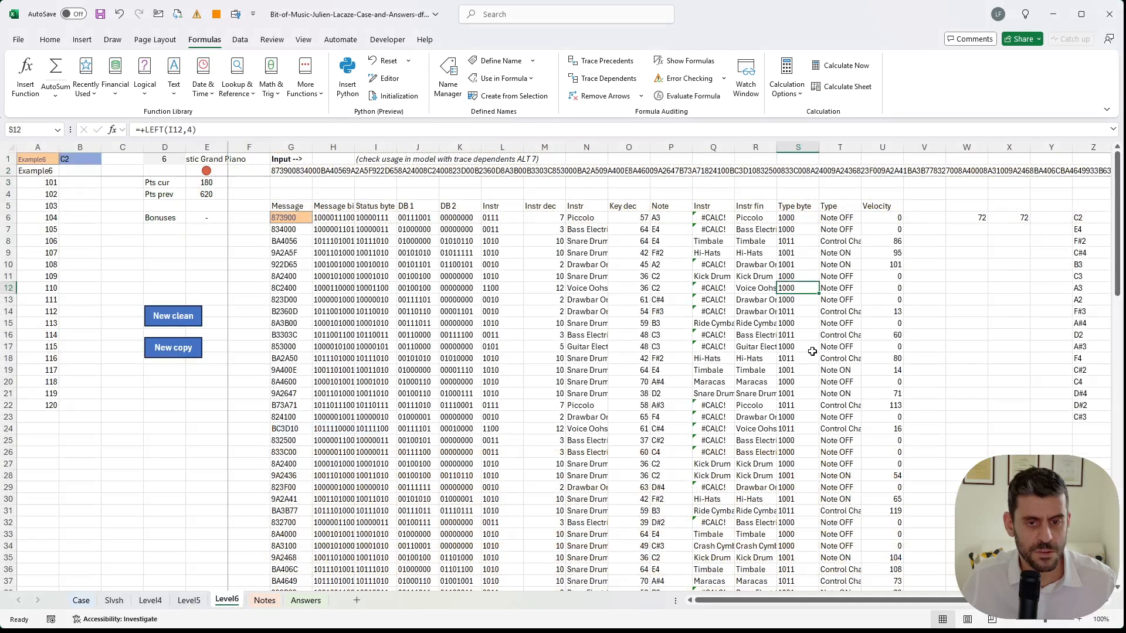
scroll(812, 350, right, 5)
click(628, 222)
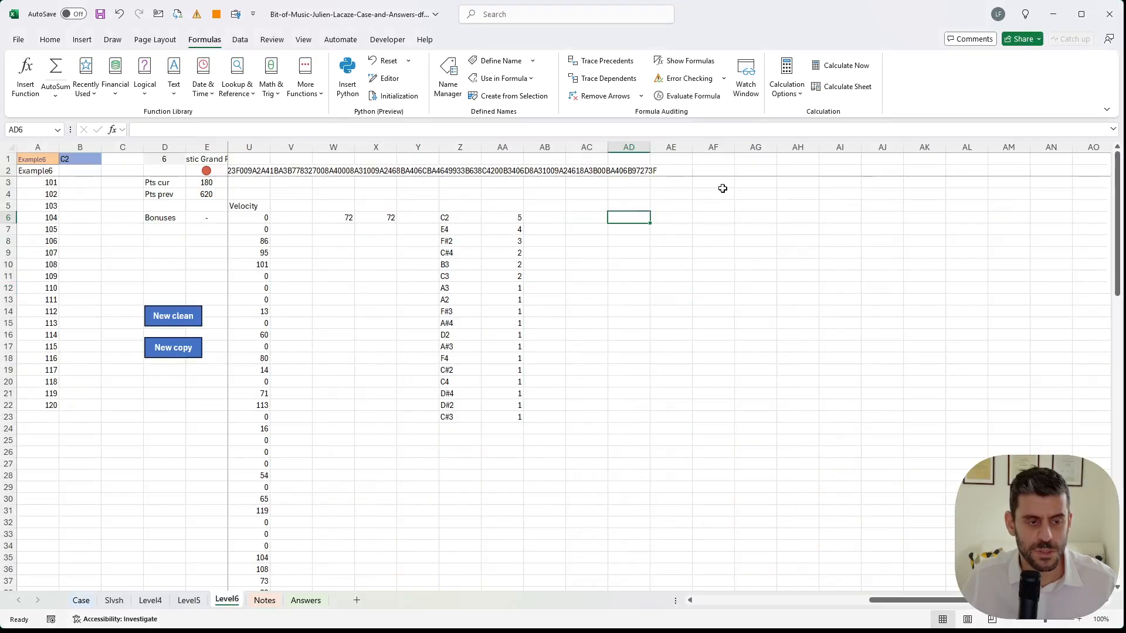
text(+instruments)
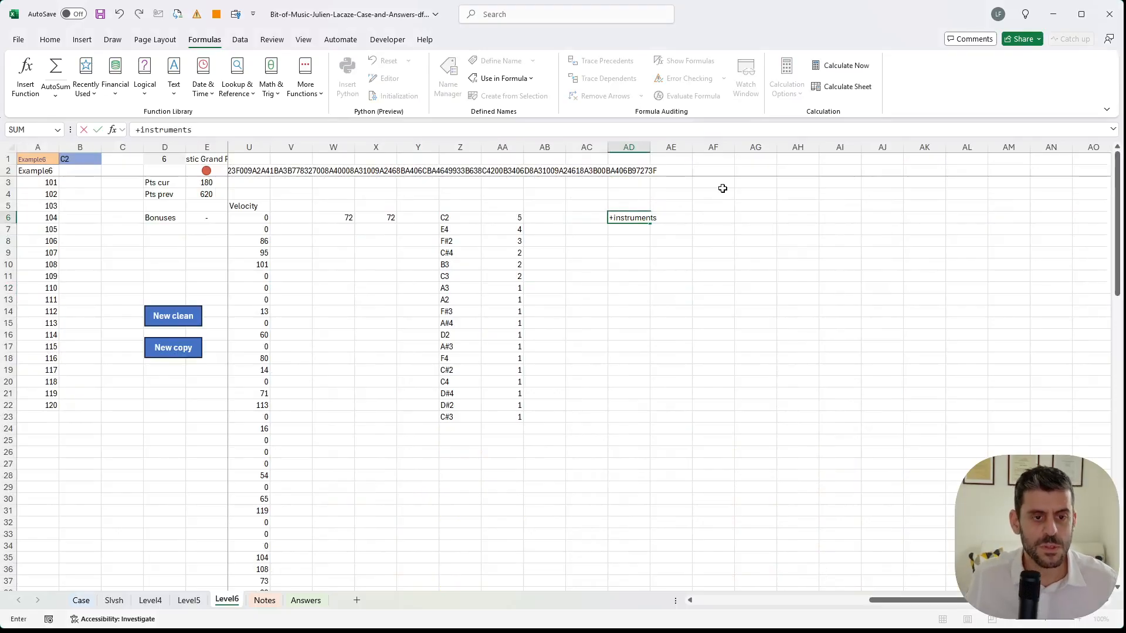
key(ctrl+Return)
- Count the messages per instrument in AE6 with =+COUNTIFS(R6:R45,AD6#)
key(Right)
text(+countif)
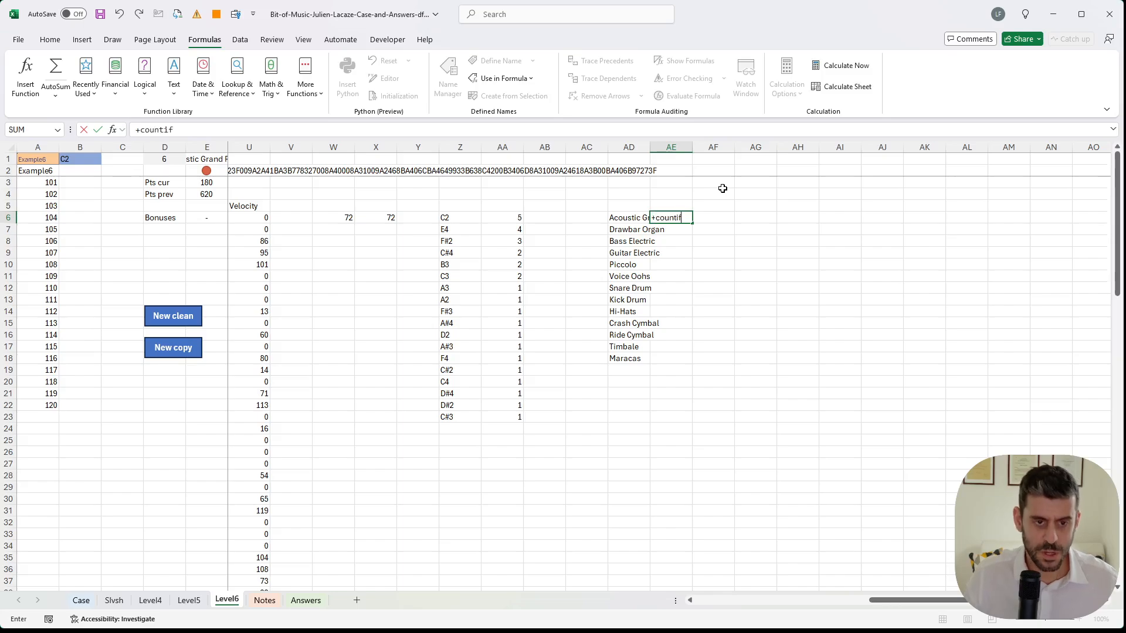
key(Tab)
key(Left)
key(Left)
key(Left)
key(Left)
key(Left)
key(Left)
key(Left)
key(Left)
key(Left)
key(Left)
key(Left)
key(Left)
key(Left)
key(Left)
key(Left)
key(Left)
key(Left)
key(Left)
key(Left)
key(Left)
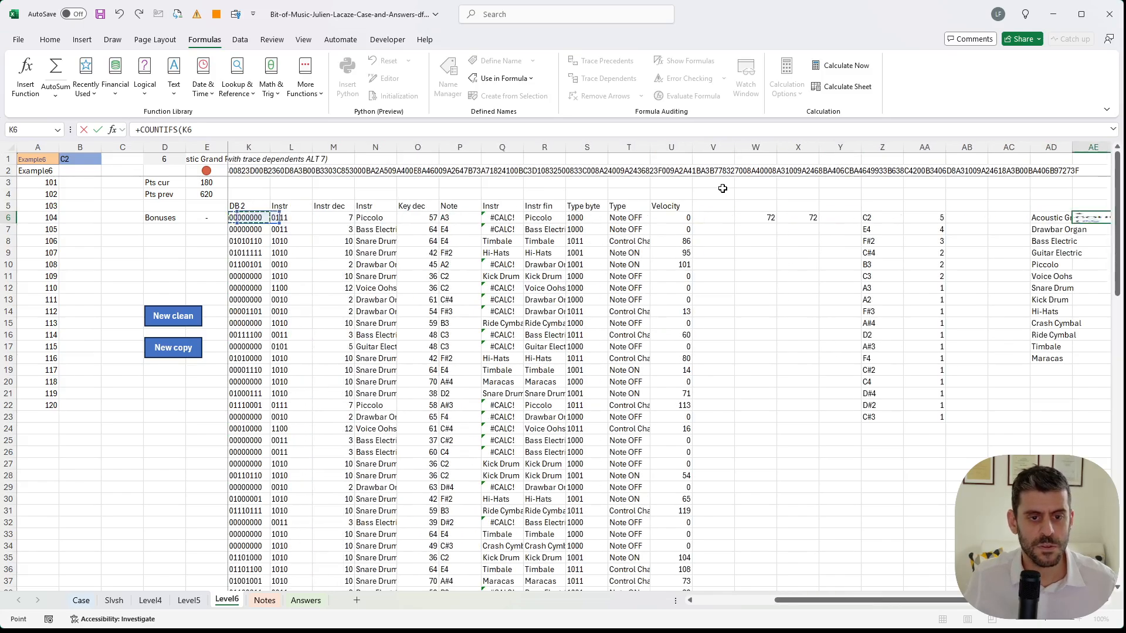
key(Right)
key(Right)
key(Right)
key(Right)
key(Right)
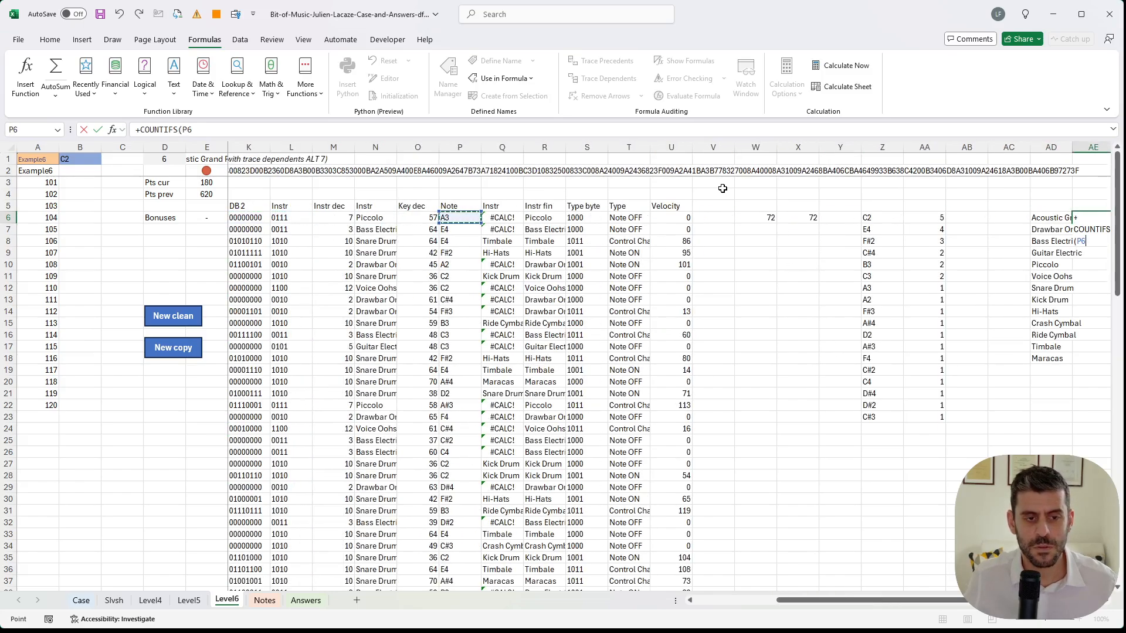
key(Right)
key(Right)
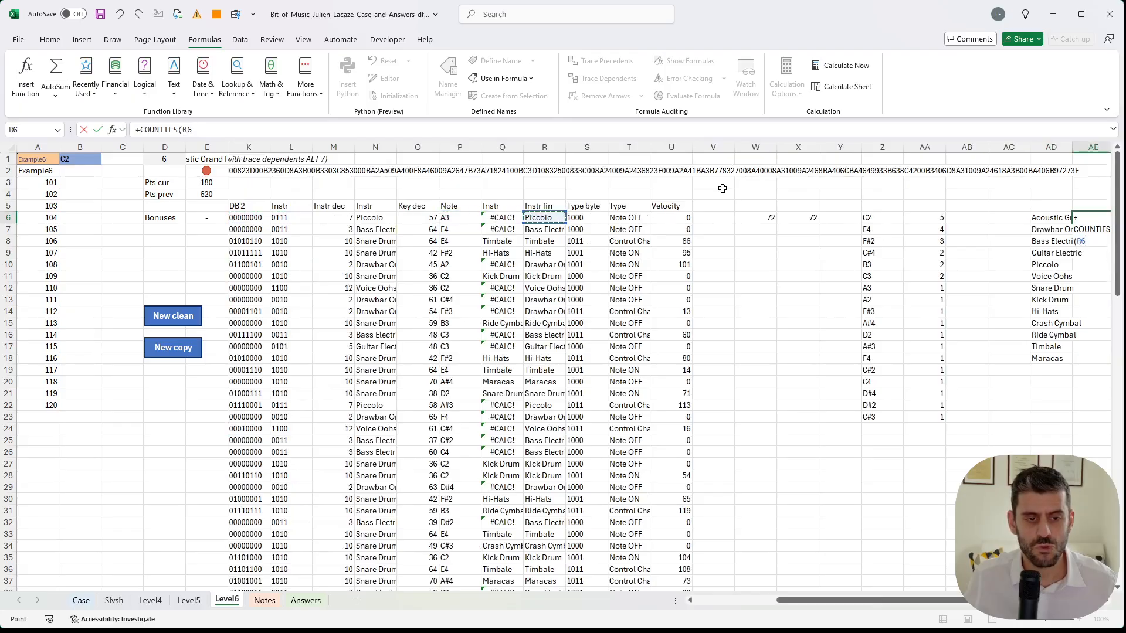
key(ctrl+shift+Down)
text(,)
key(Left)
text(#)
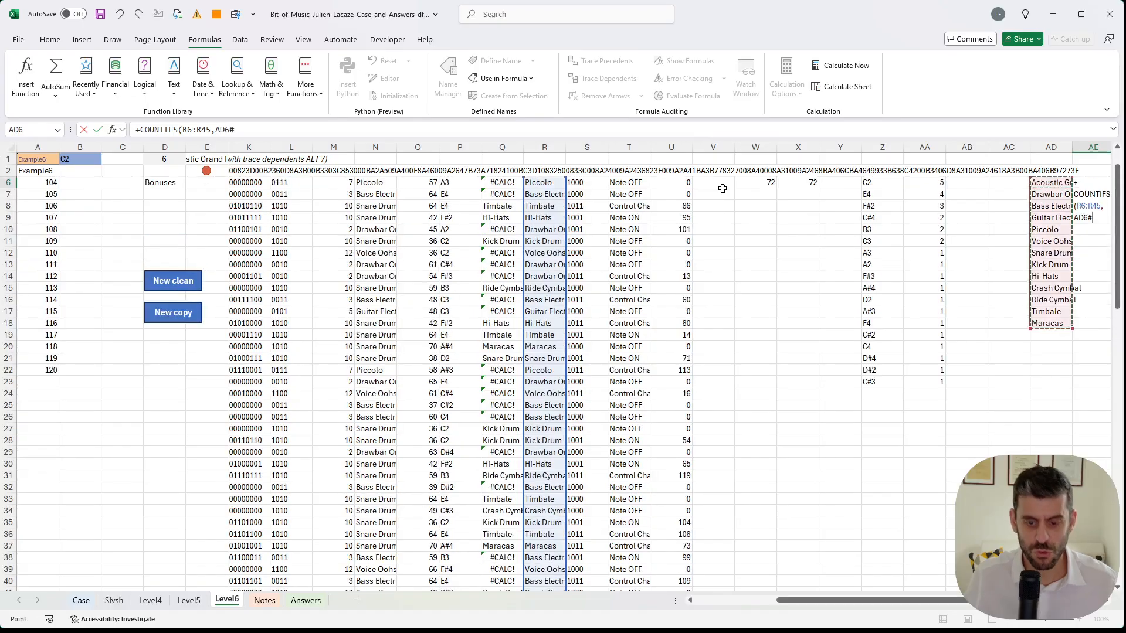
key(Return)
- Find the instrument with a zero count by entering =+XLOOKUP(0,AE6#,AD6#) in AG6
key(Up)
key(Up)
key(Up)
key(Right)
key(Right)
key(Right)
key(Down)
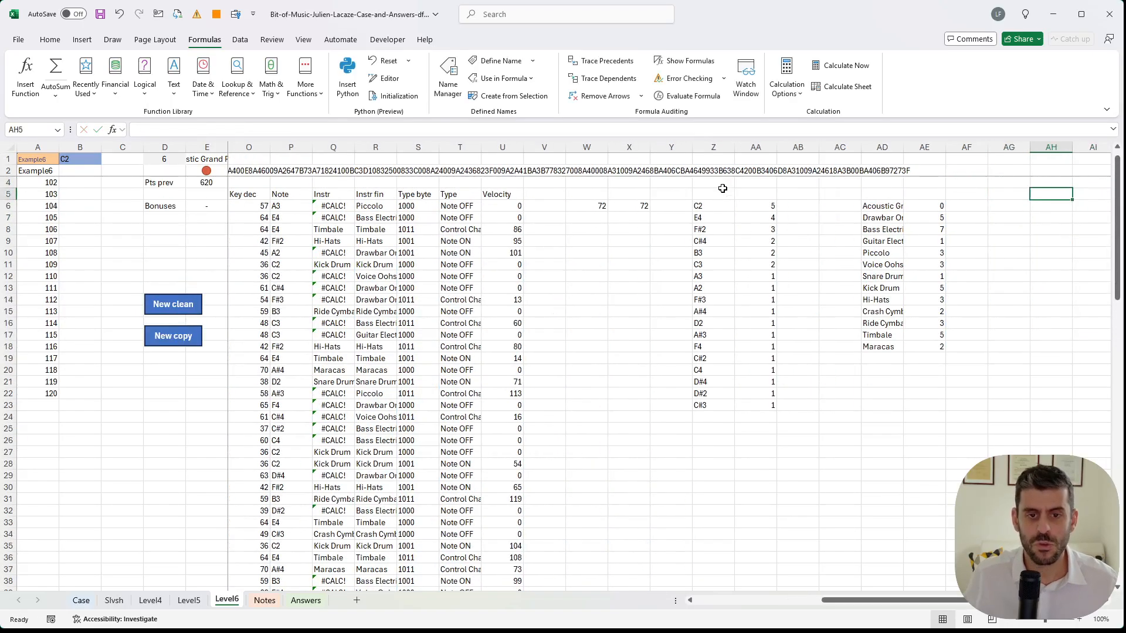
key(Left)
key(Down)
text(+)
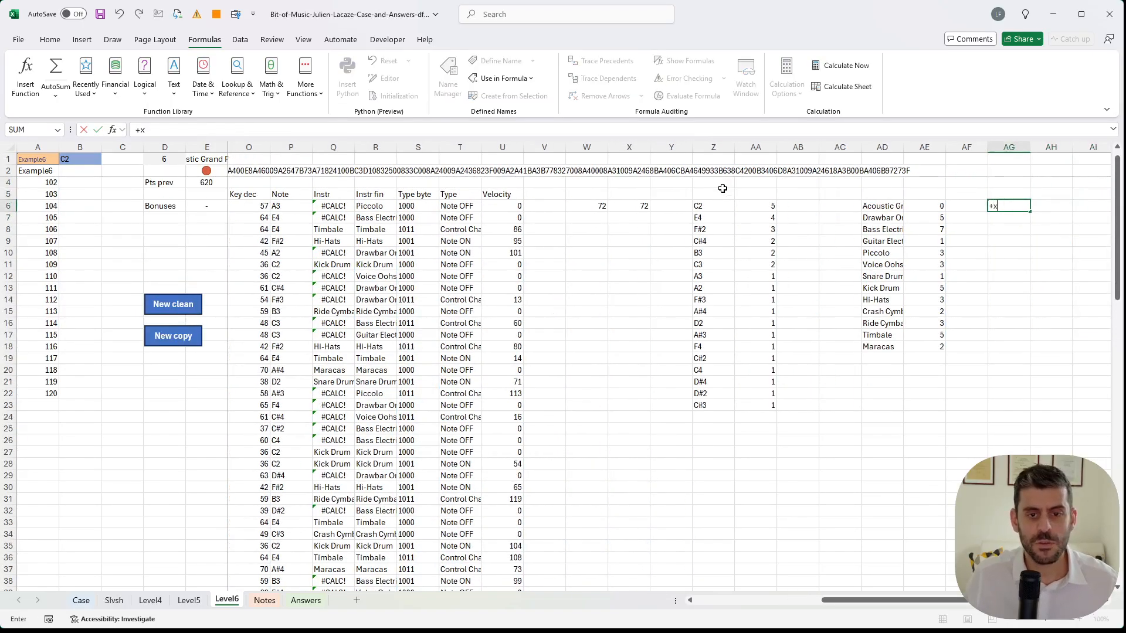
text(XLOOKUP(0,)
key(Left)
key(Left)
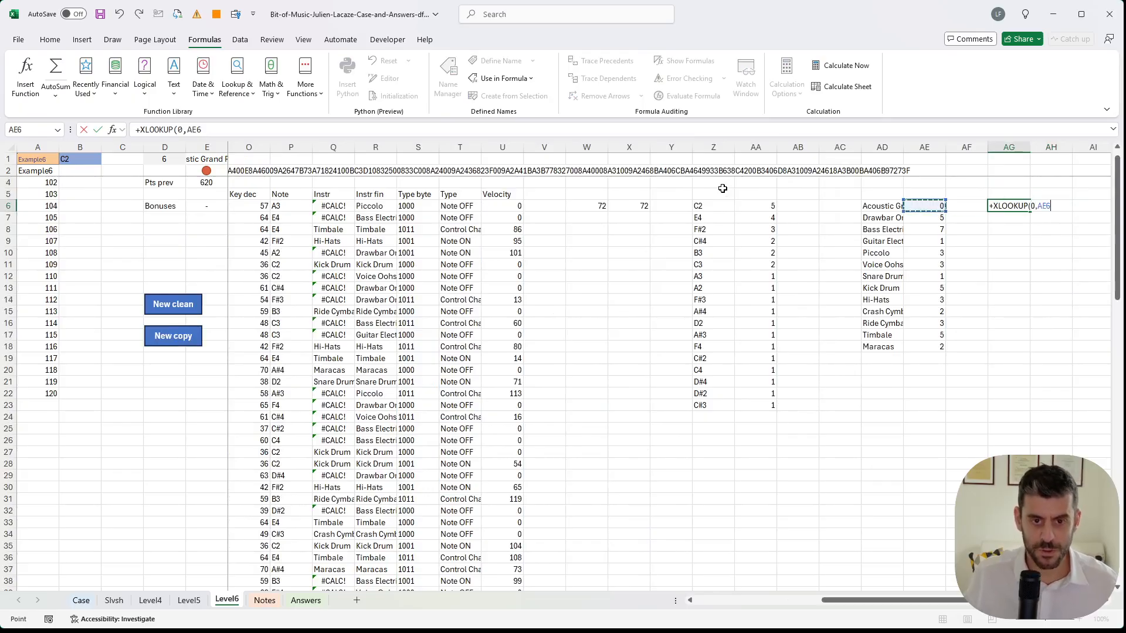
key(ctrl+shift+Down)
text(,)
key(Left)
key(Left)
key(Left)
text(#)
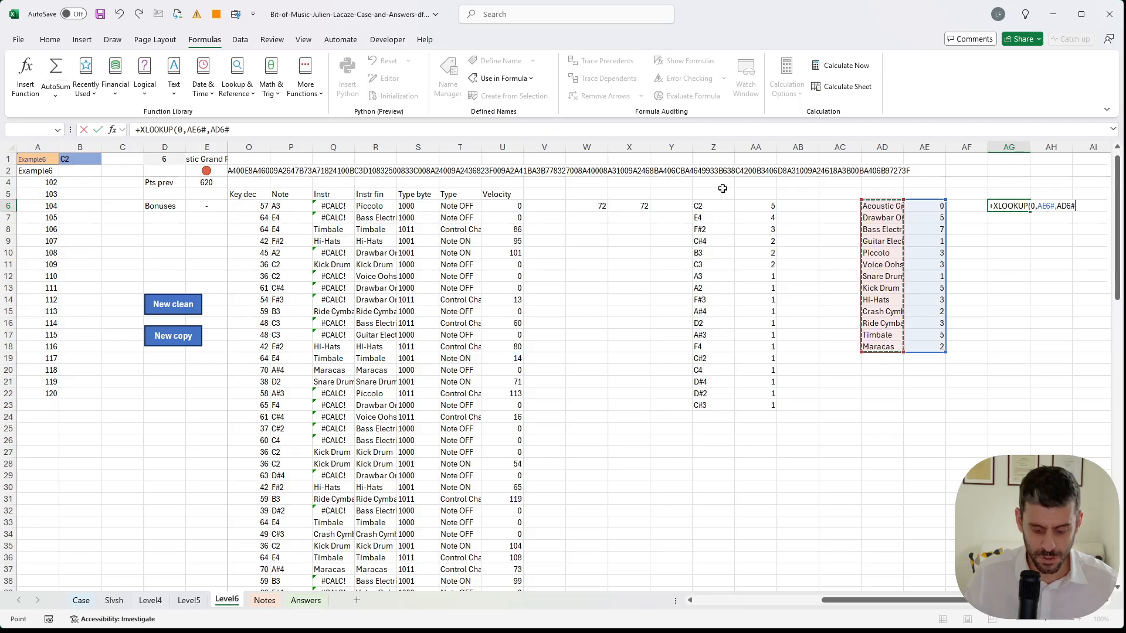
key(Return)
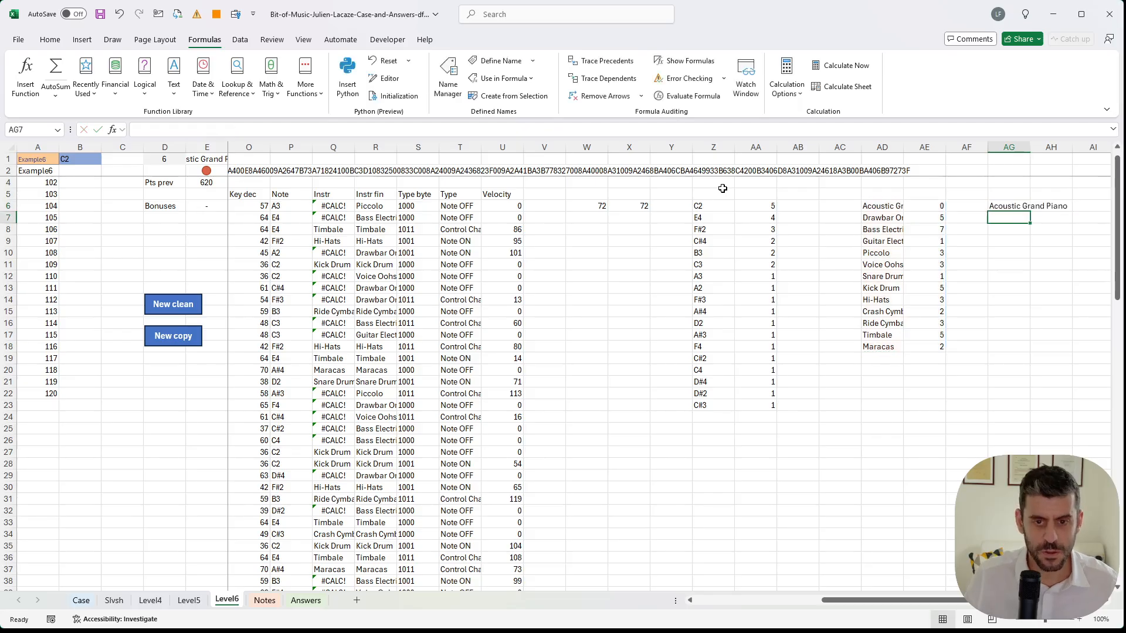
- Link the answer cell B1 to the XLOOKUP result in AG6
click(80, 159)
text(=+)
click(702, 208)
click(1016, 205)
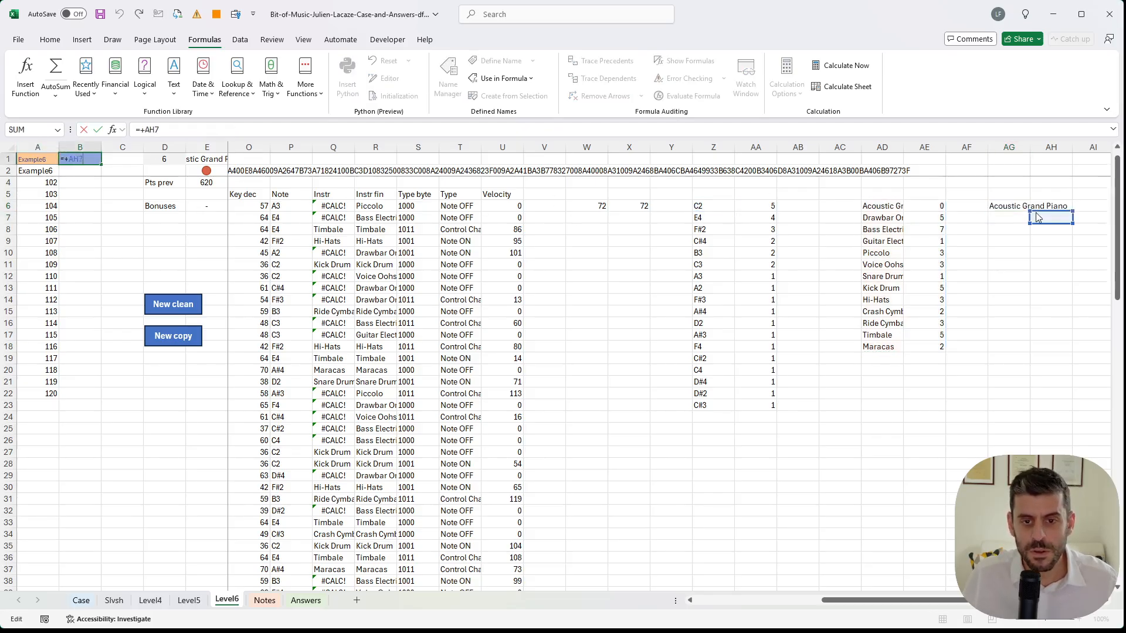
key(Return)
- Create a what-if data table over A1:B22 with A1 as the column input cell, and recalculate it
key(ctrl+Home)
key(ctrl+shift+Down)
key(shift+Right)
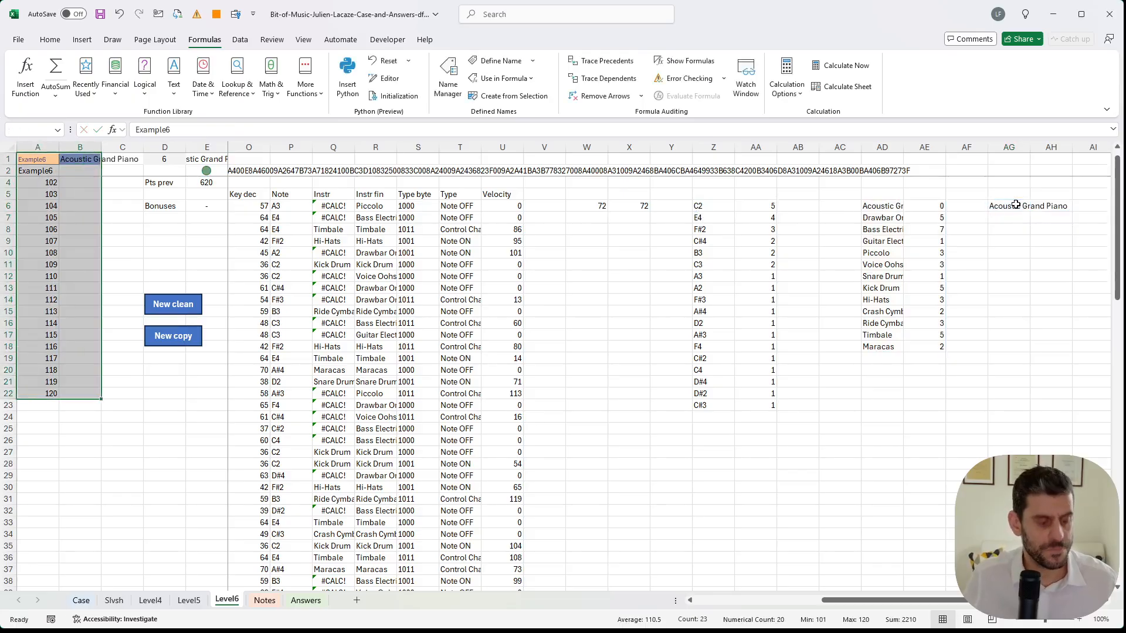
key(alt)
key(a)
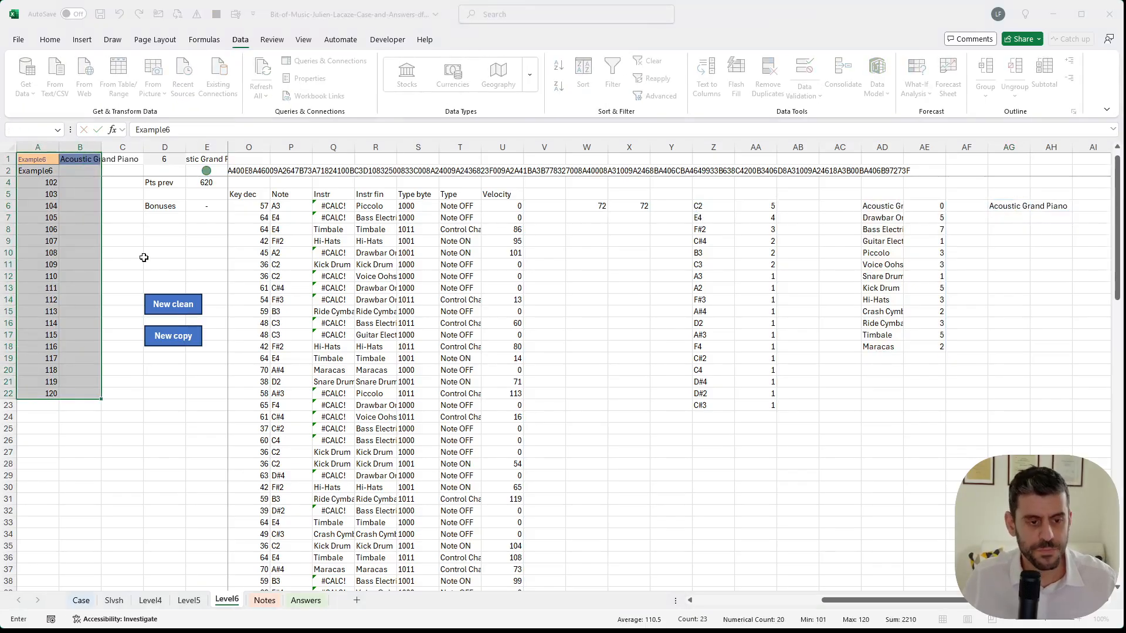
click(47, 160)
key(Return)
key(alt)
key(m)
key(b)
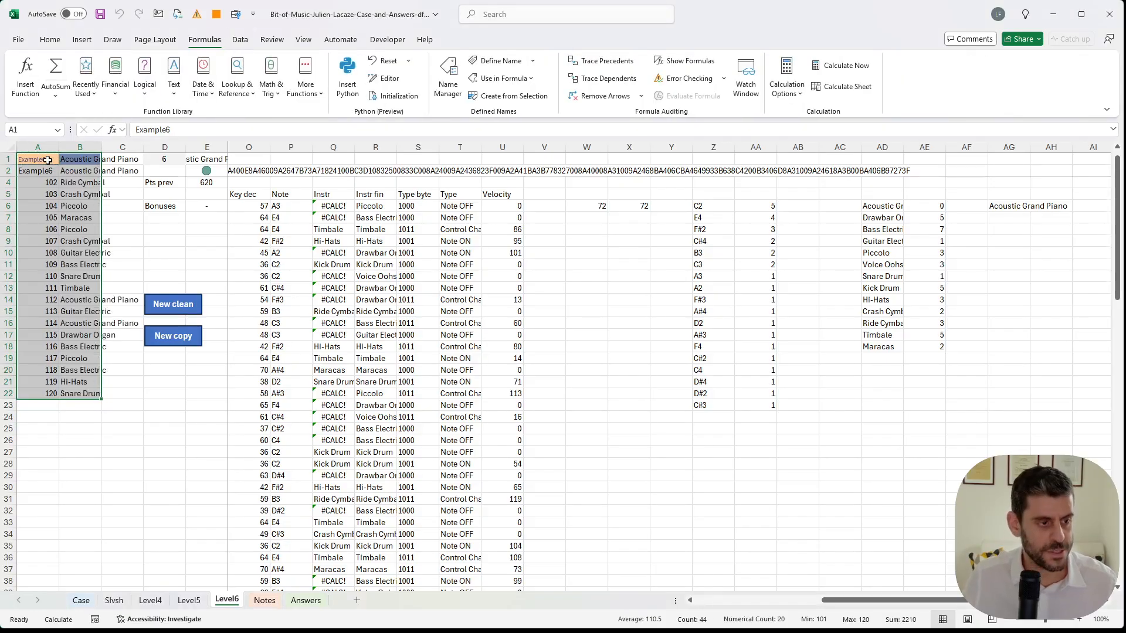
- Copy the answers in B3:B22 and paste them as values into the Case sheet's Level 6 Answer column, starting at E276
click(79, 183)
key(ctrl+shift+Down)
key(ctrl+c)
click(81, 601)
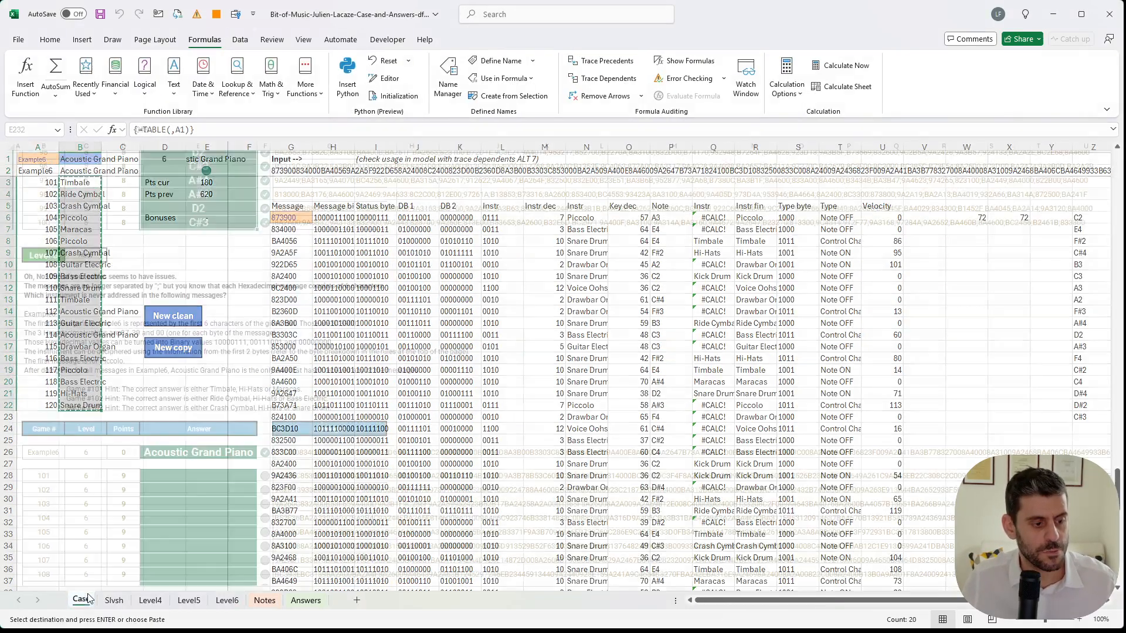
click(202, 471)
key(ctrl+v)
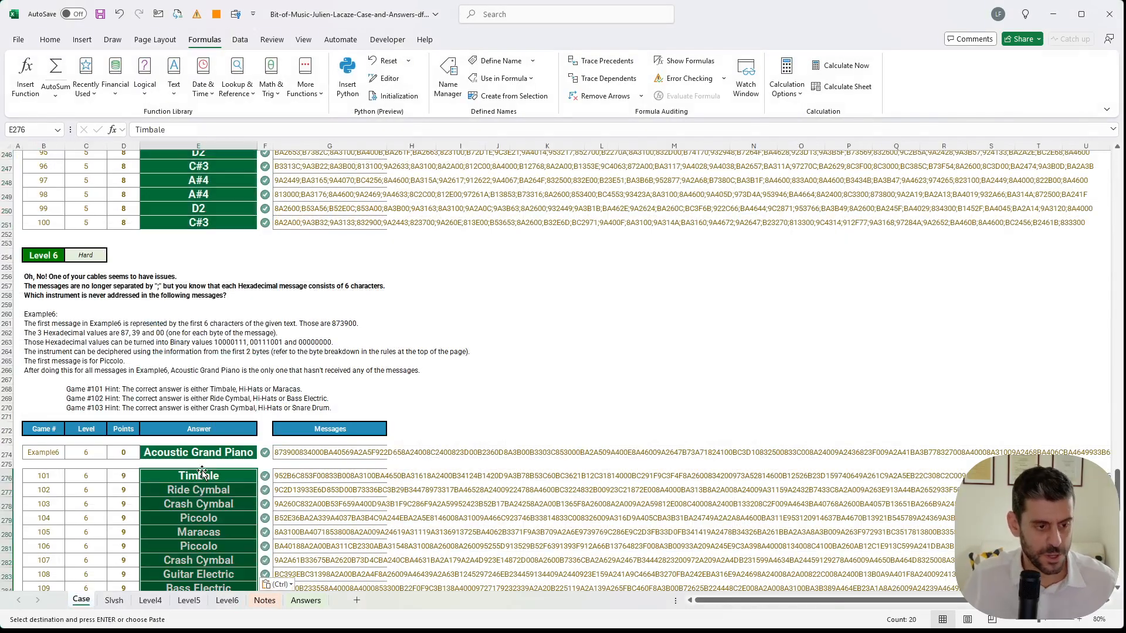
- View the Level 7 task on the Case sheet and create a Level7 sheet as a new copy of Level6
scroll(229, 380, down, 13)
scroll(230, 380, down, 3)
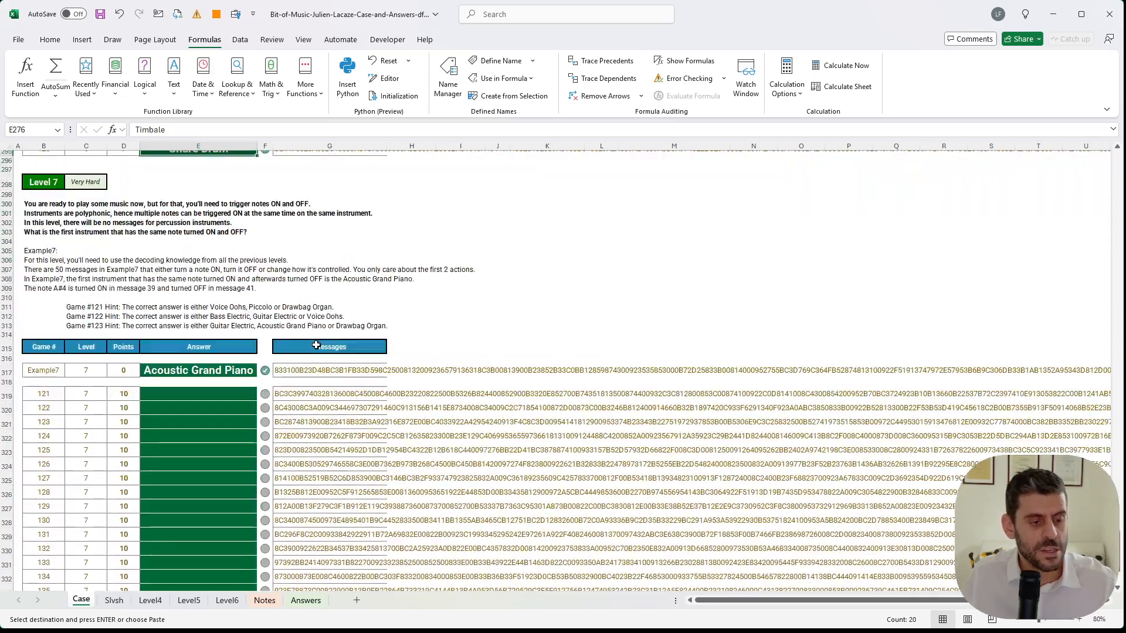
scroll(142, 308, up, 1)
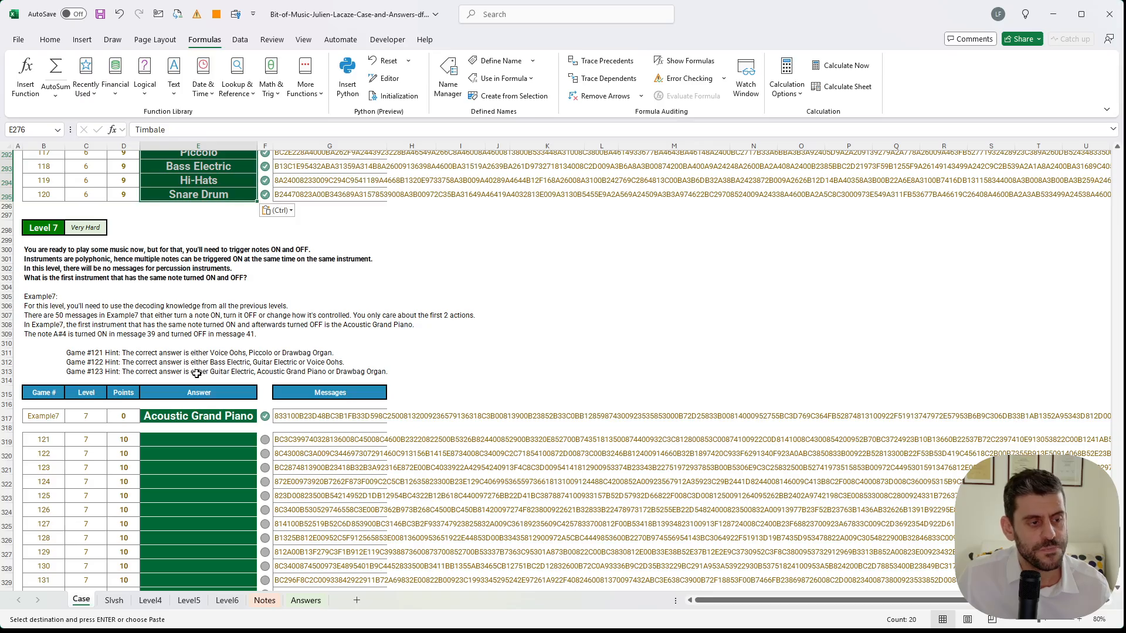
click(226, 600)
key(Escape)
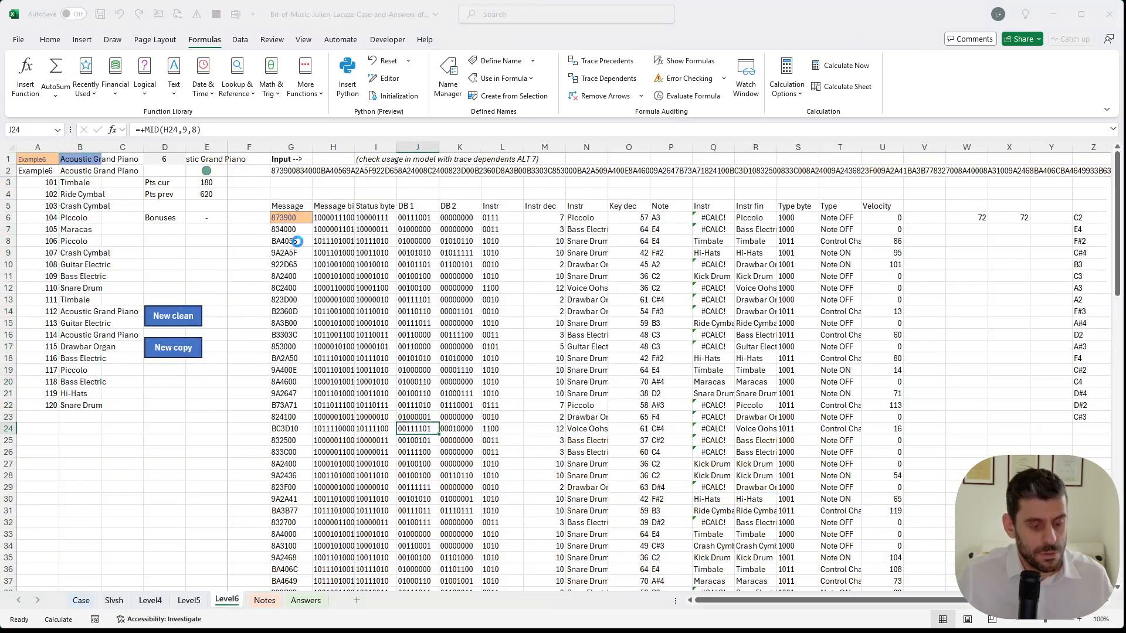
- Clear the leftover average, note count and instrument count calculations from columns W to AI on Level7, starting at row 4
scroll(984, 269, right, 4)
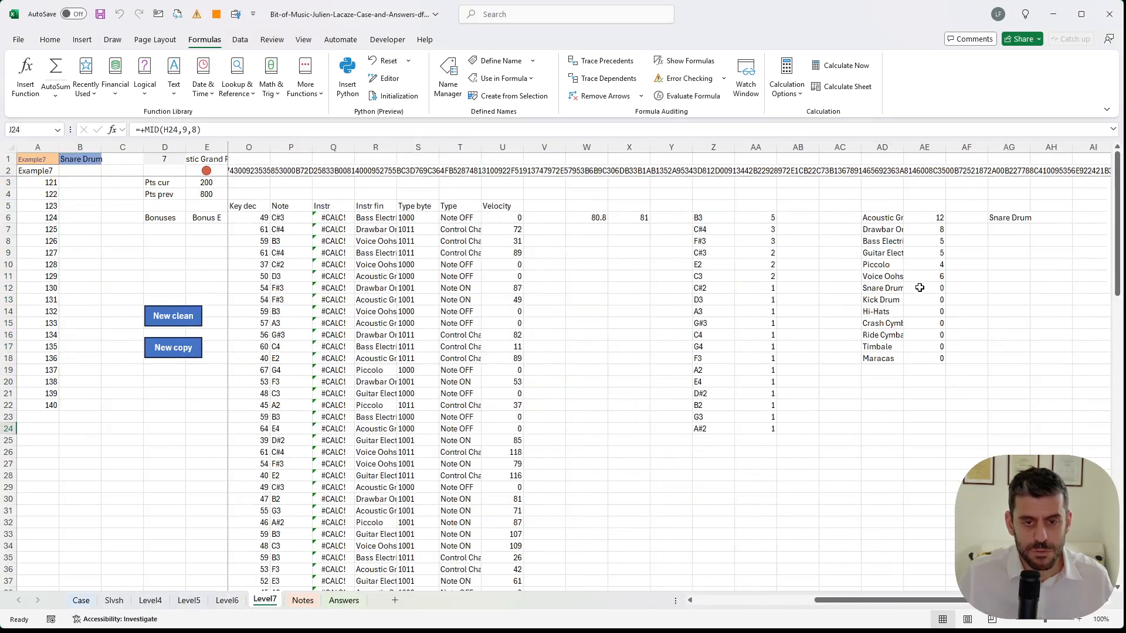
drag(504, 198, 960, 430)
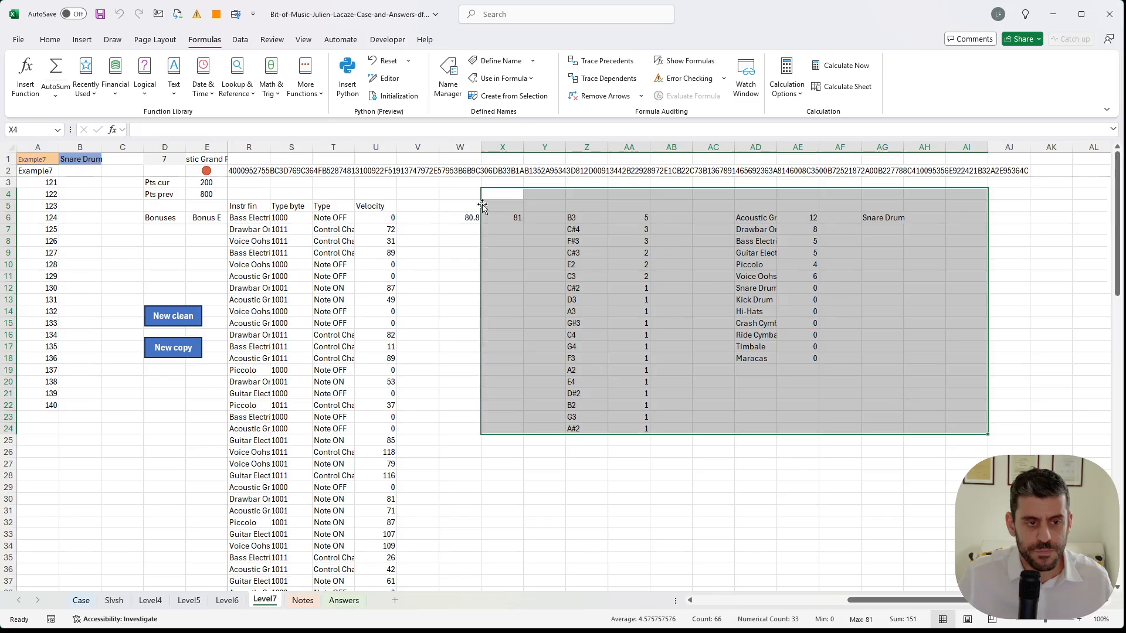
drag(450, 194, 968, 448)
key(Delete)
- Look over the decoded message columns on Level7 and reread the Level 7 question on the Case sheet
key(Left)
key(Left)
key(Left)
key(Left)
key(Left)
key(Left)
key(Left)
key(Left)
key(Left)
key(Left)
key(Left)
key(Left)
key(Left)
key(Left)
key(Left)
key(Left)
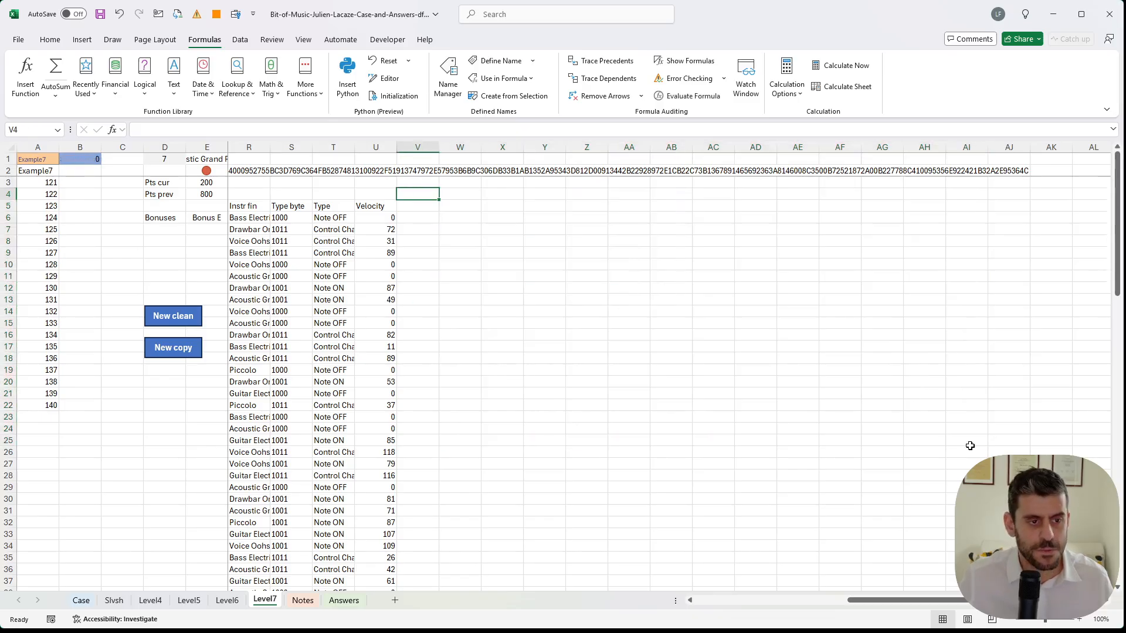
key(Right)
key(Right)
key(Right)
key(Right)
key(Right)
key(Right)
key(Right)
key(Right)
key(Right)
key(Right)
key(Right)
key(Right)
key(Right)
key(Right)
key(Right)
key(Right)
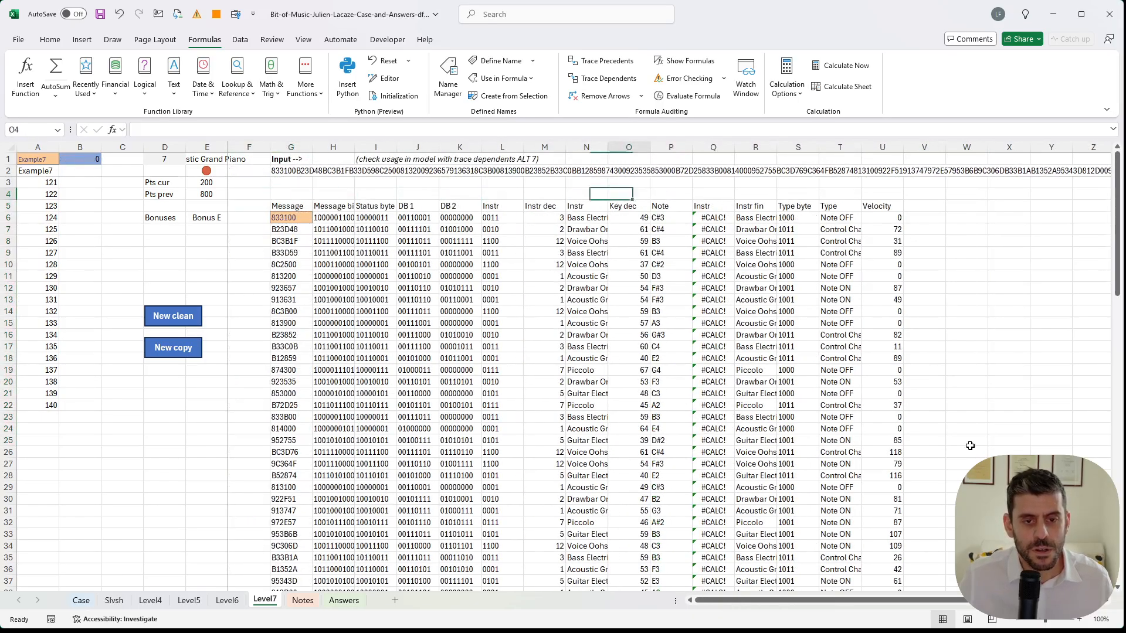
key(Down)
key(Down)
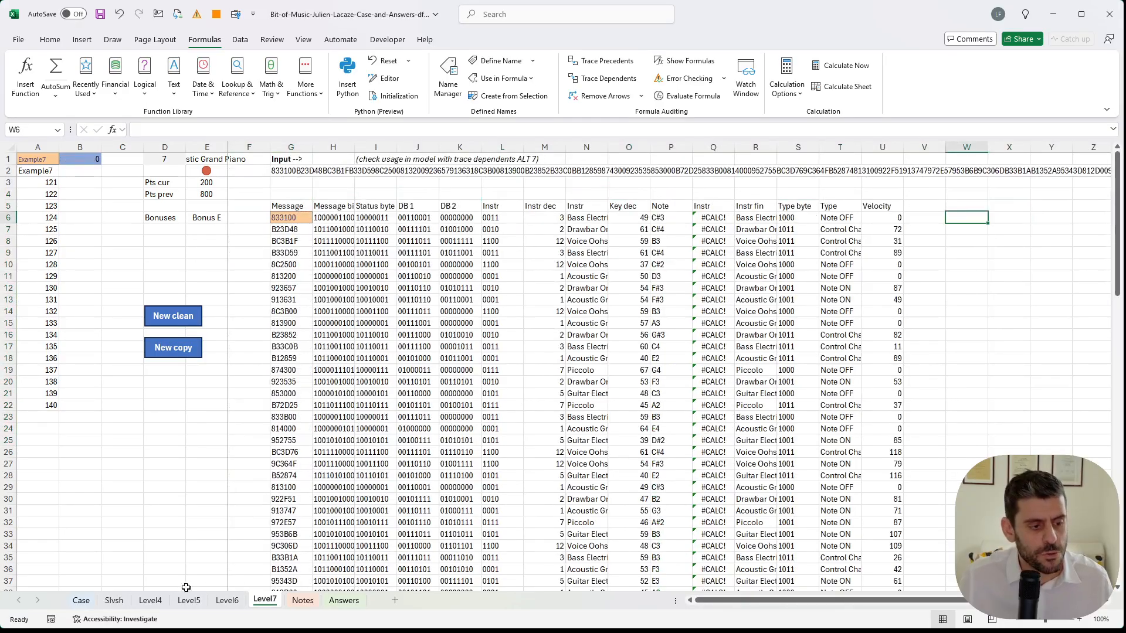
click(87, 601)
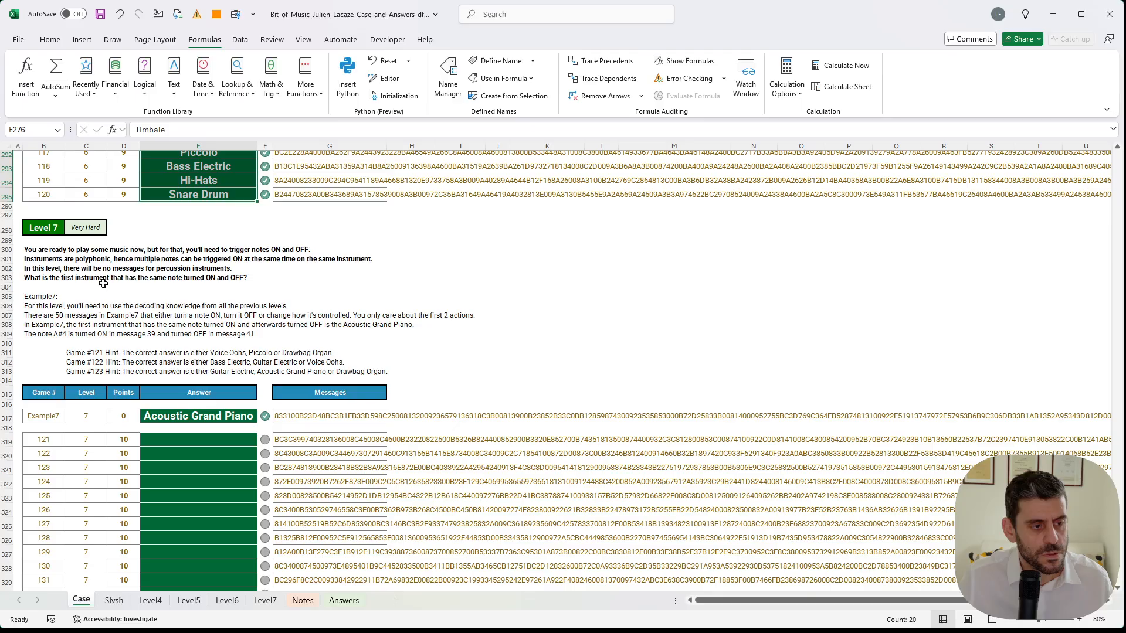
click(264, 601)
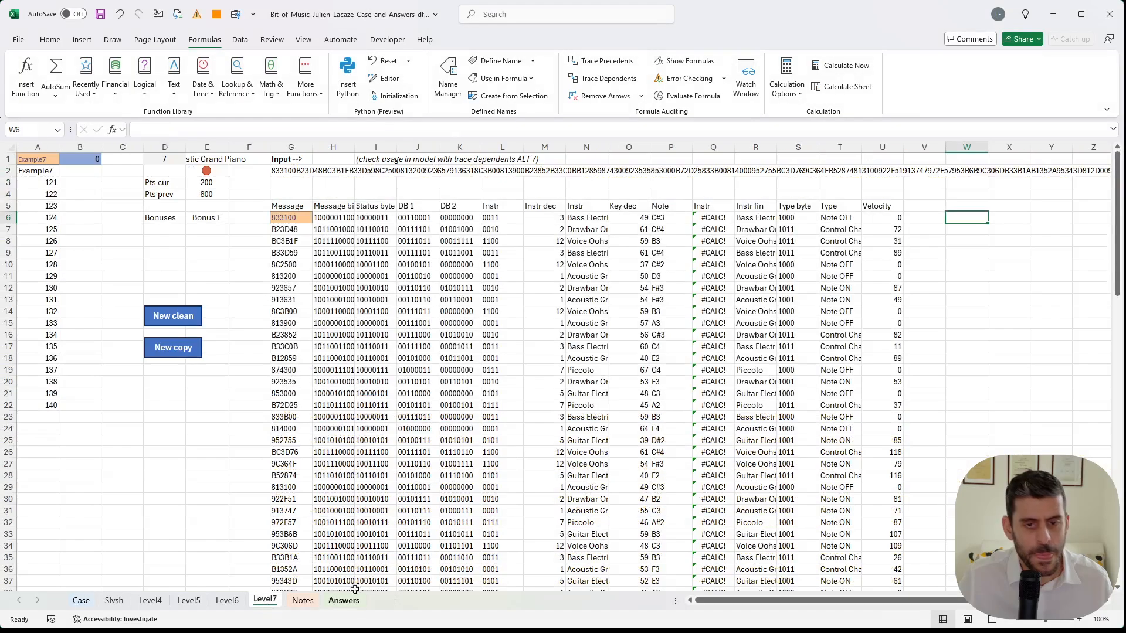
- In W6 on Level7, enter a CONCAT formula joining instrument R6, note P6 and message type T6
text(+)
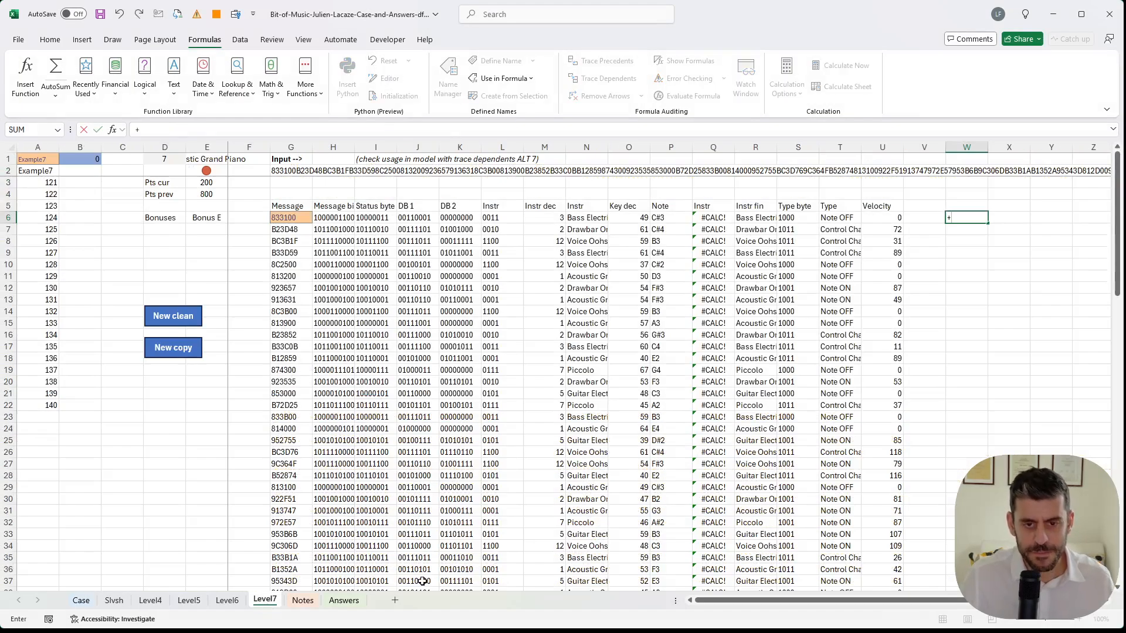
text(CONCAT()
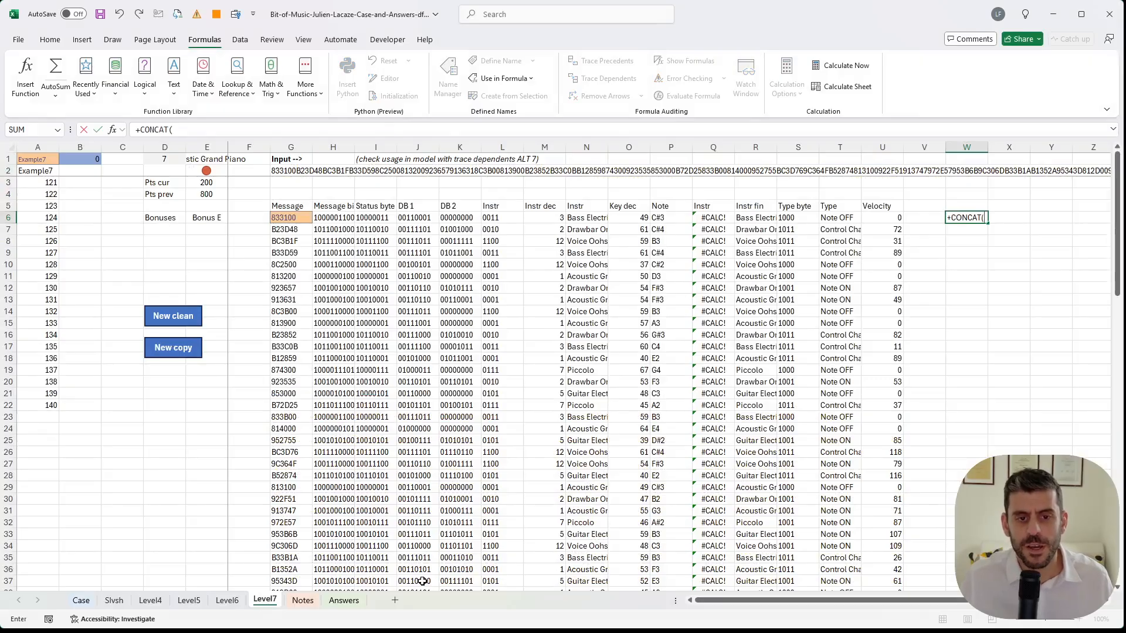
key(Left)
key(Left)
key(Left)
key(Left)
key(Left)
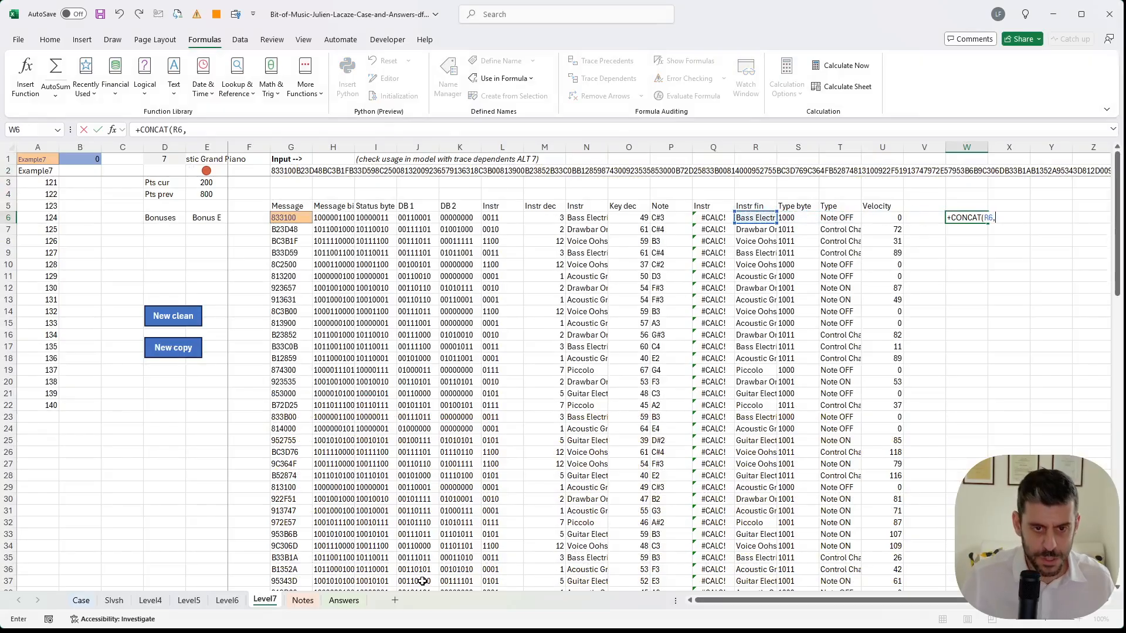
text(,)
key(Left)
key(Left)
key(Left)
key(Left)
key(Left)
key(Left)
key(Left)
key(Left)
key(Right)
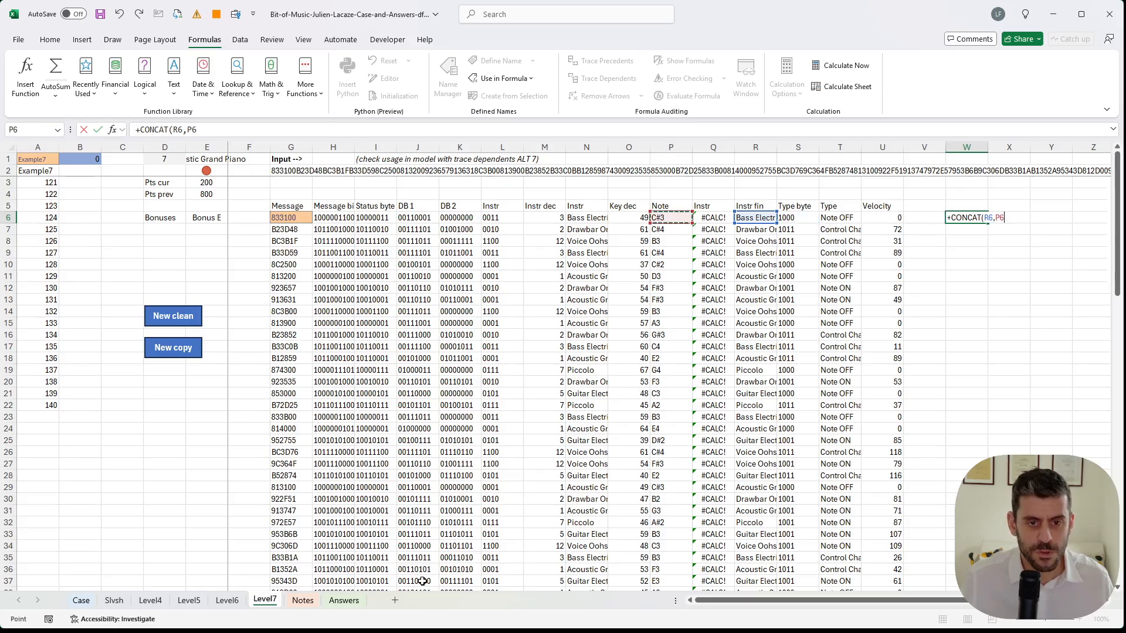
text(,)
key(Right)
key(Right)
key(Right)
key(Right)
key(Right)
key(Left)
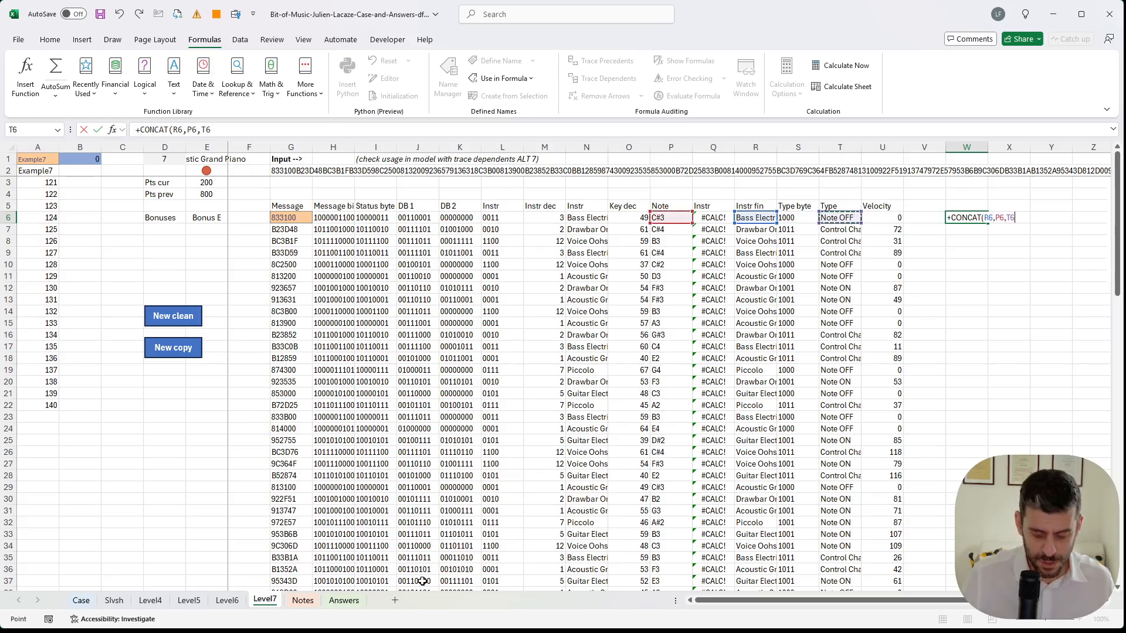
text())
key(Return)
- Copy the W6 concatenation formula down column W to row 45
key(Up)
key(ctrl+c)
key(ctrl+Left)
key(ctrl+Down)
key(Right)
key(Right)
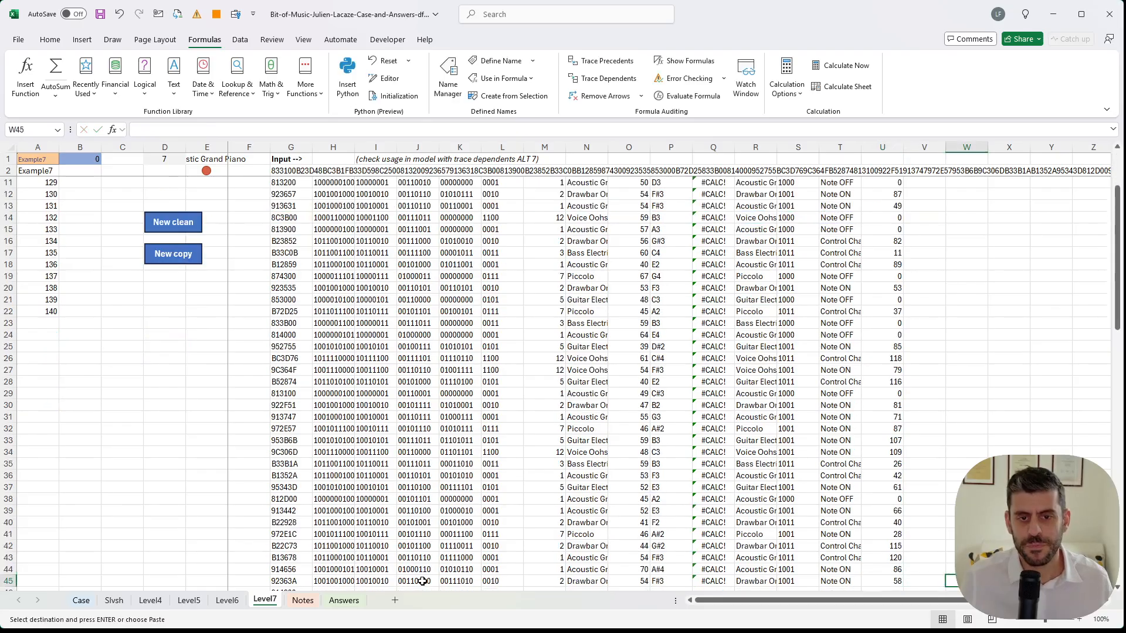
key(ctrl+shift+Up)
key(Return)
- In X7, enter ISNUMBER(XMATCH(CONCAT(R7,P7,"Note OFF"),W6:W6)) to look for an earlier matching Note OFF message
key(ctrl+Up)
key(ctrl+Up)
key(Down)
key(Down)
key(Down)
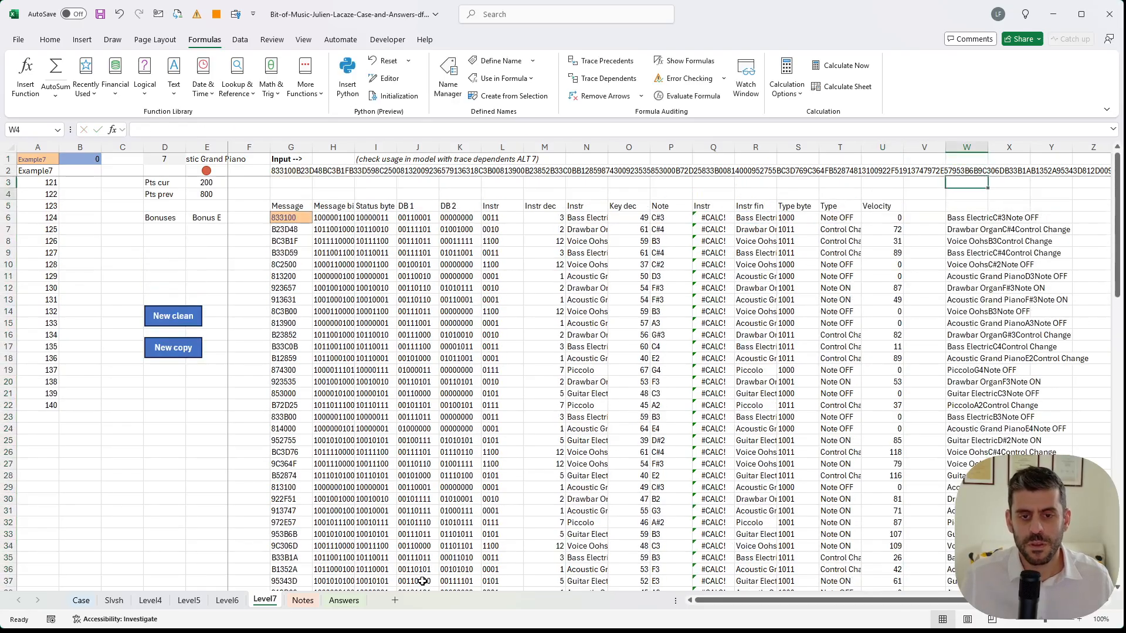
key(Down)
key(Down)
key(Right)
key(Down)
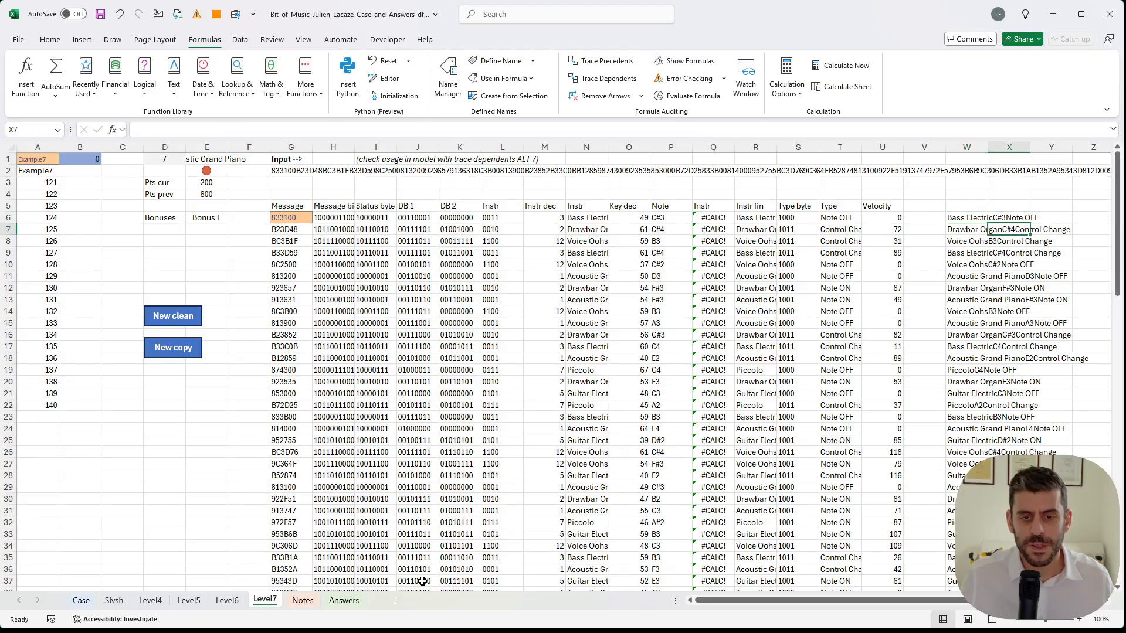
text(+)
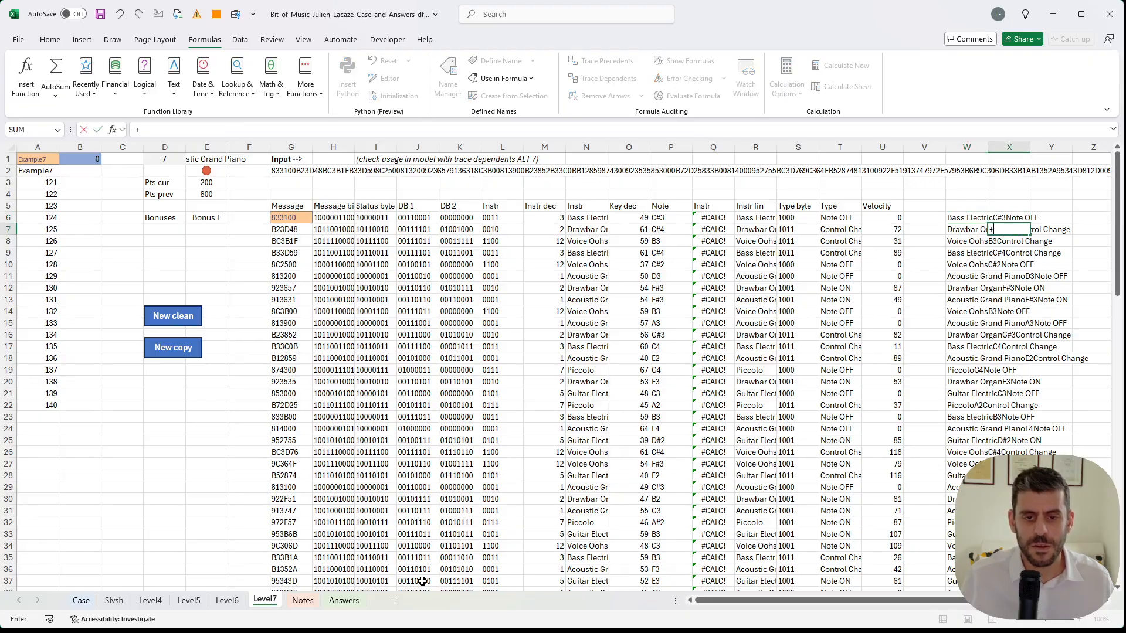
text(ISNA()
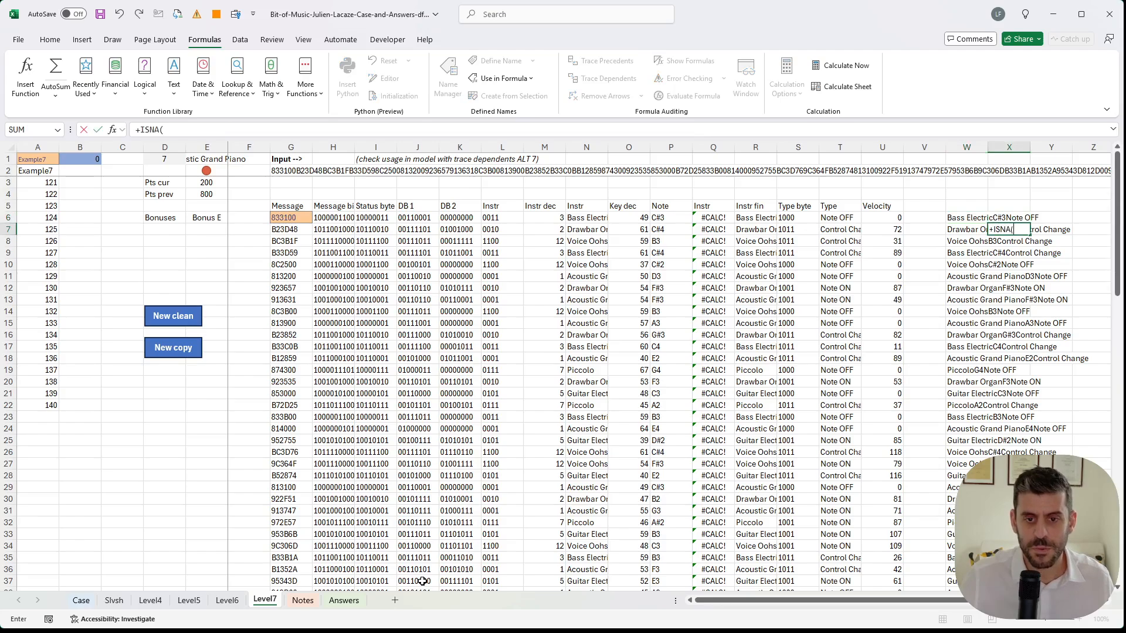
key(Tab)
text(xm)
key(Tab)
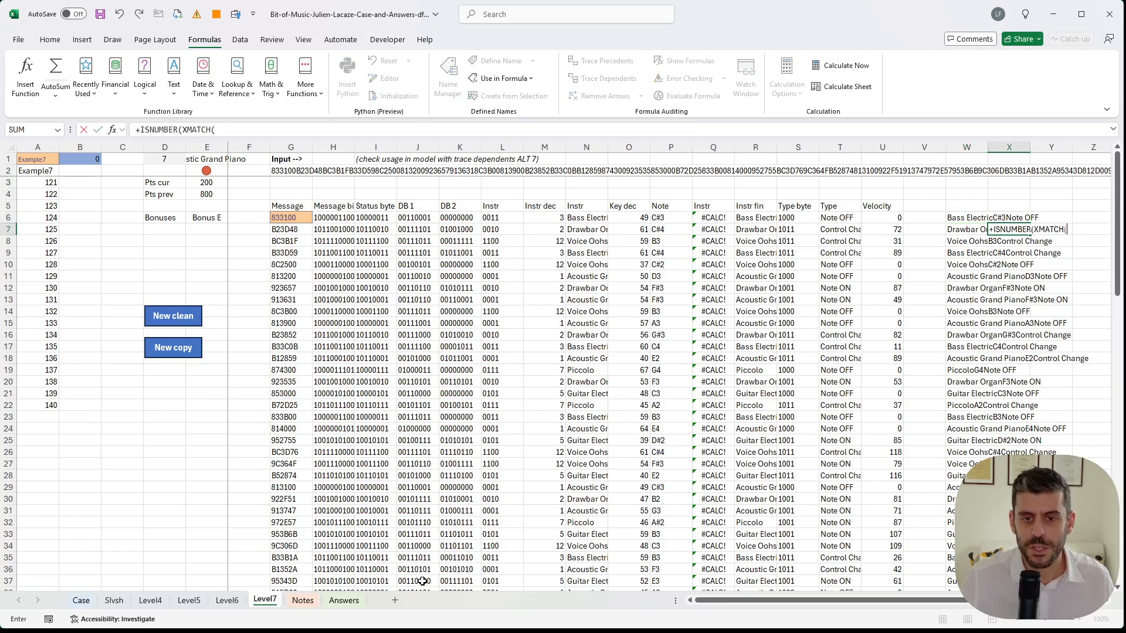
text(conc)
key(Tab)
key(Left)
key(Left)
key(Left)
key(Left)
key(Left)
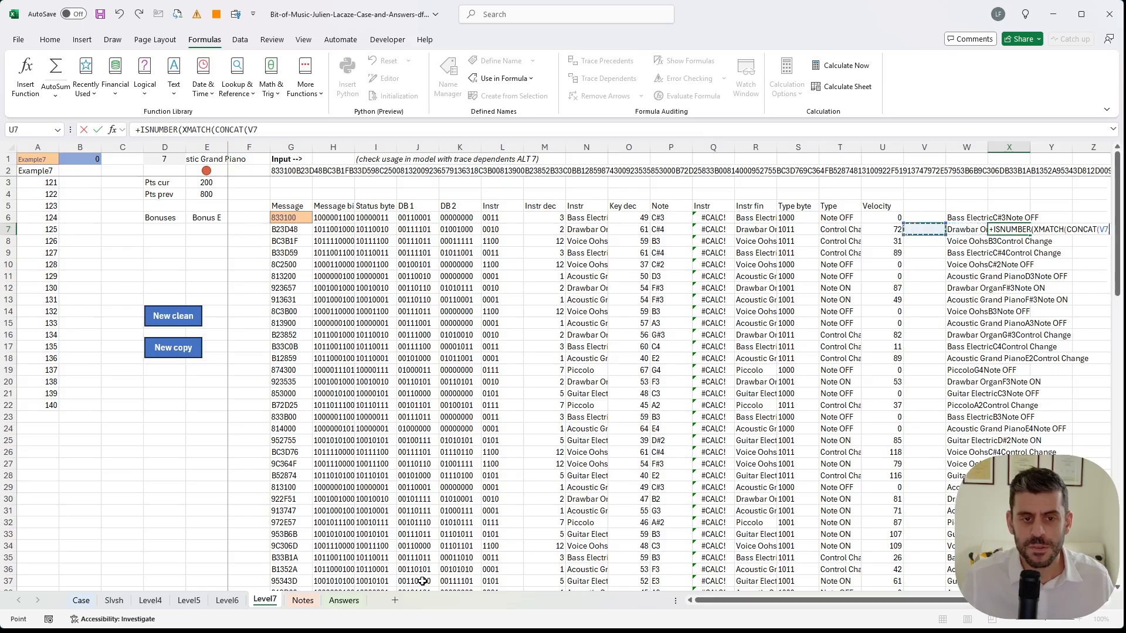
key(Left)
text(,)
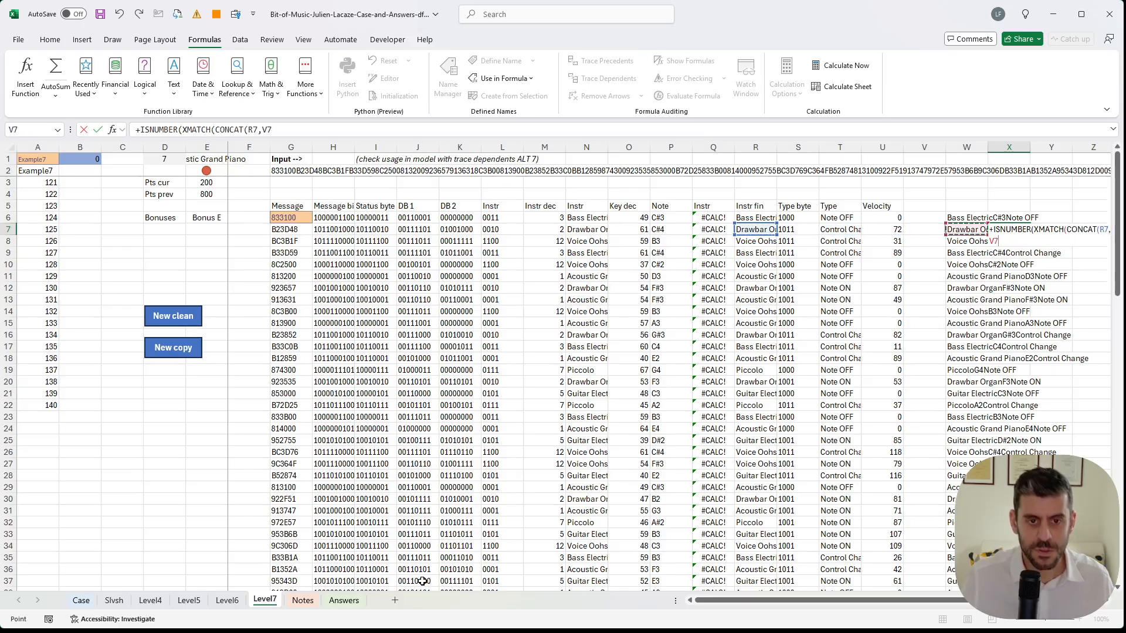
key(Left)
key(Left)
key(Left)
key(Left)
key(Left)
key(Left)
key(Left)
key(Left)
text(,)
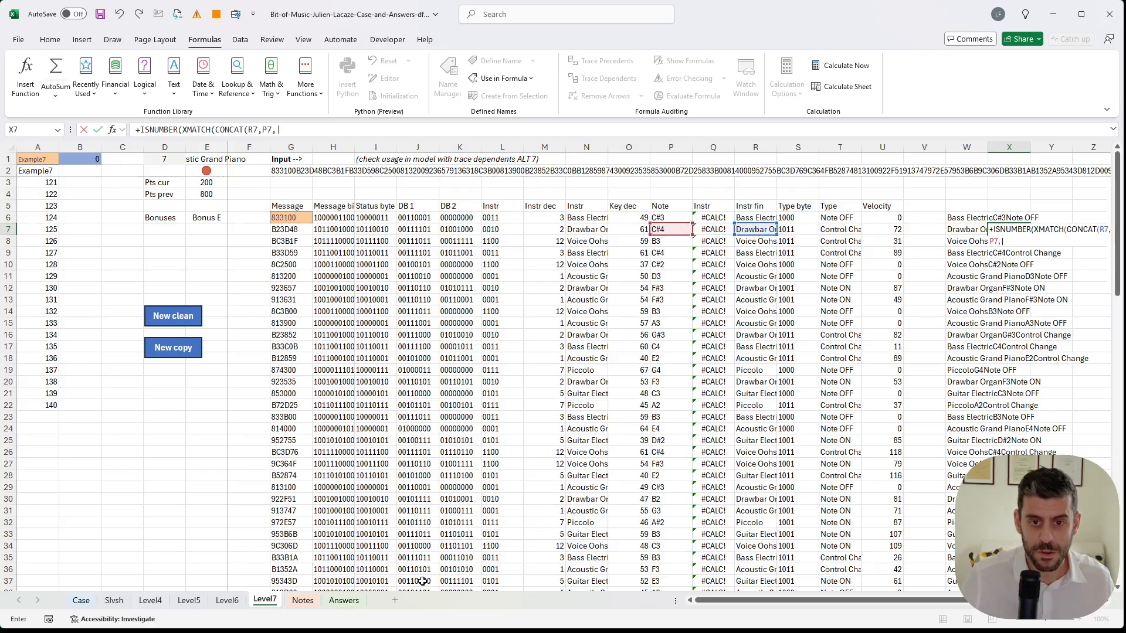
text("Note OFF"),)
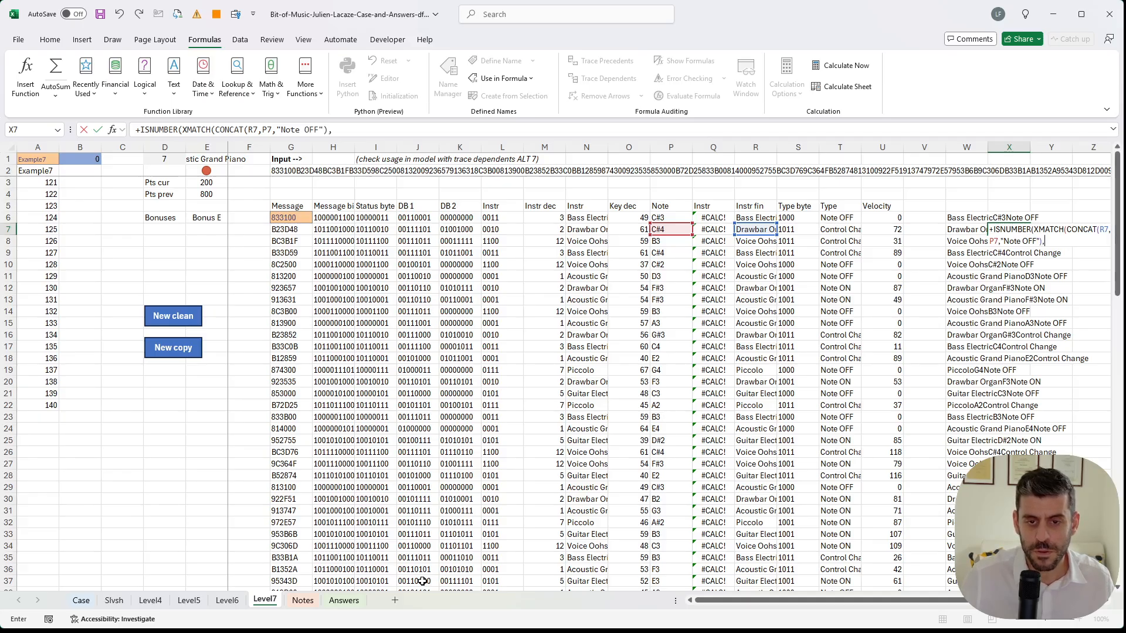
key(Left)
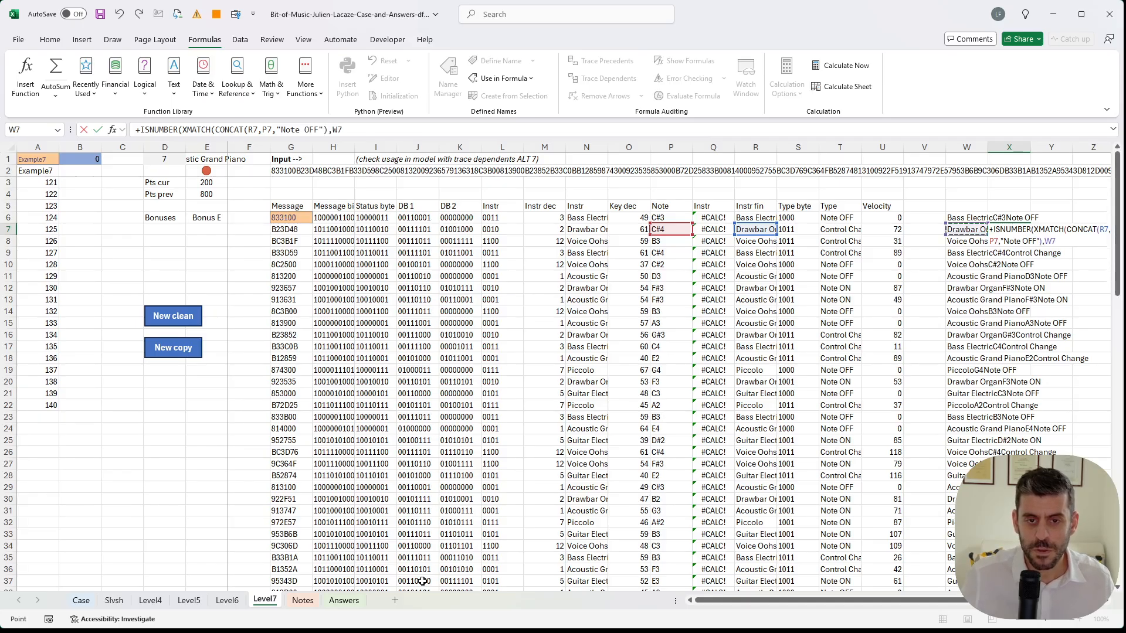
key(Up)
key(F8)
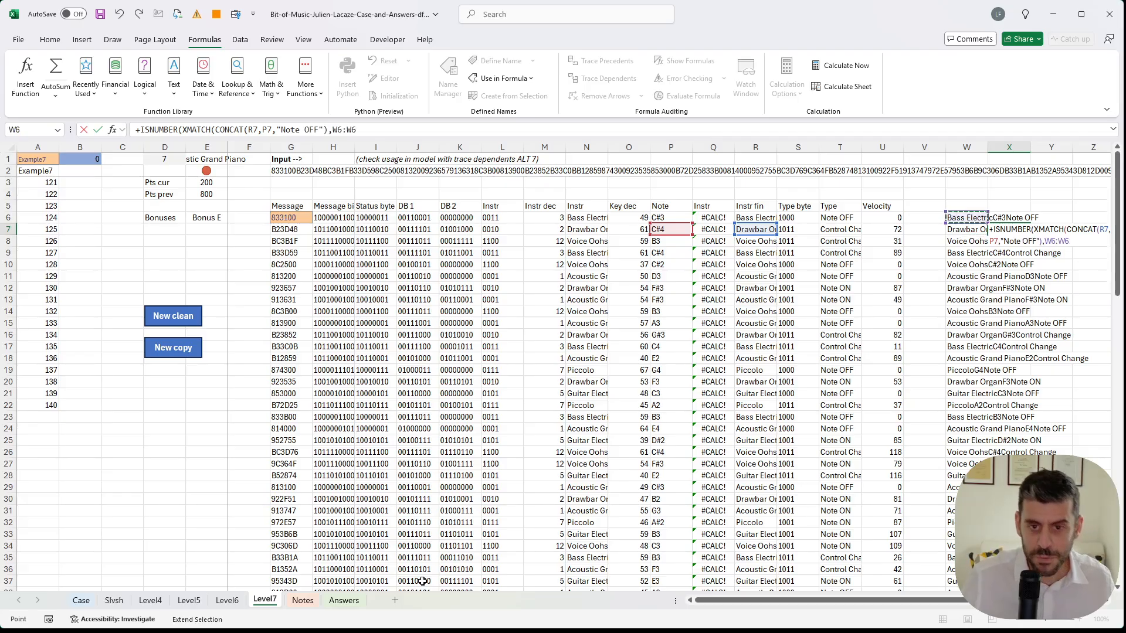
key(F8)
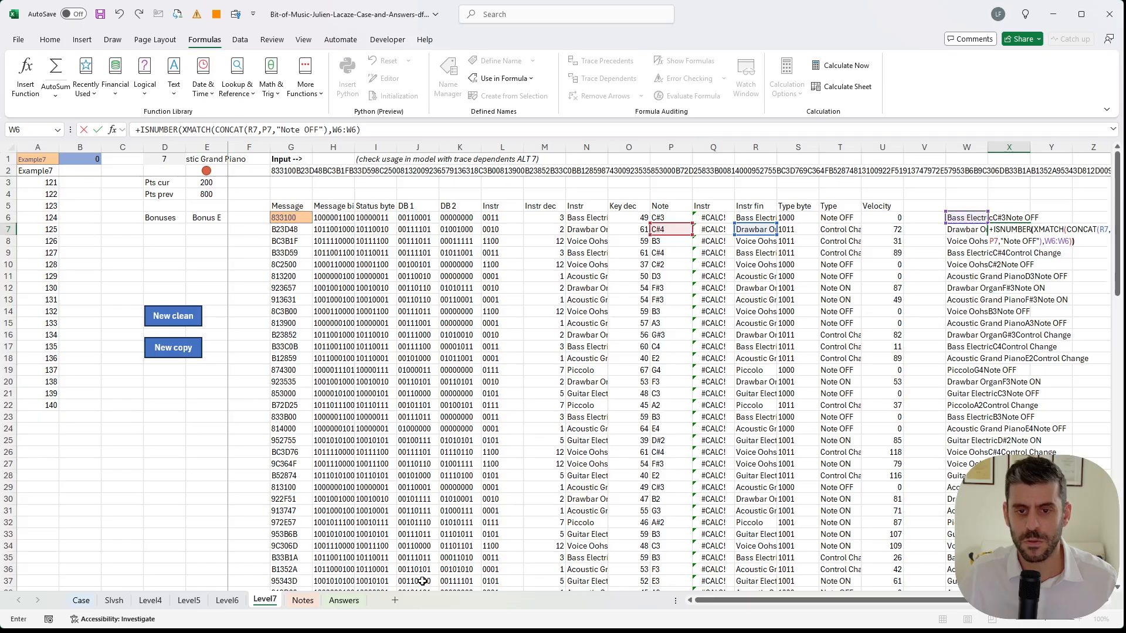
key(Return)
- Anchor the X7 lookup range as W$6:W6 and put a double minus before ISNUMBER to get a numeric flag
key(Up)
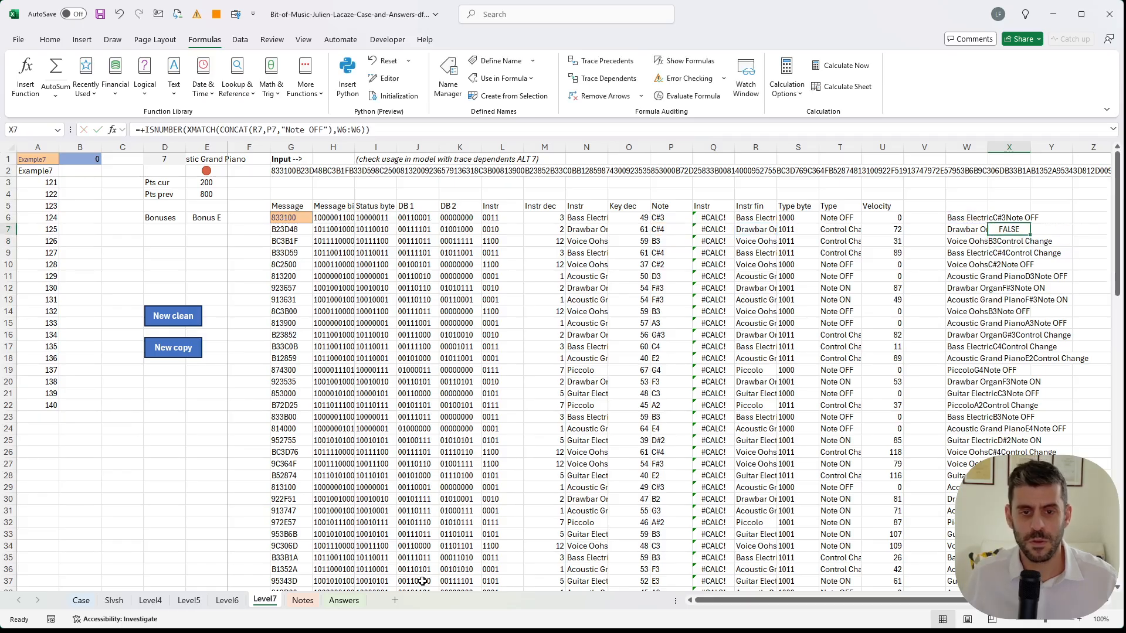
click(339, 130)
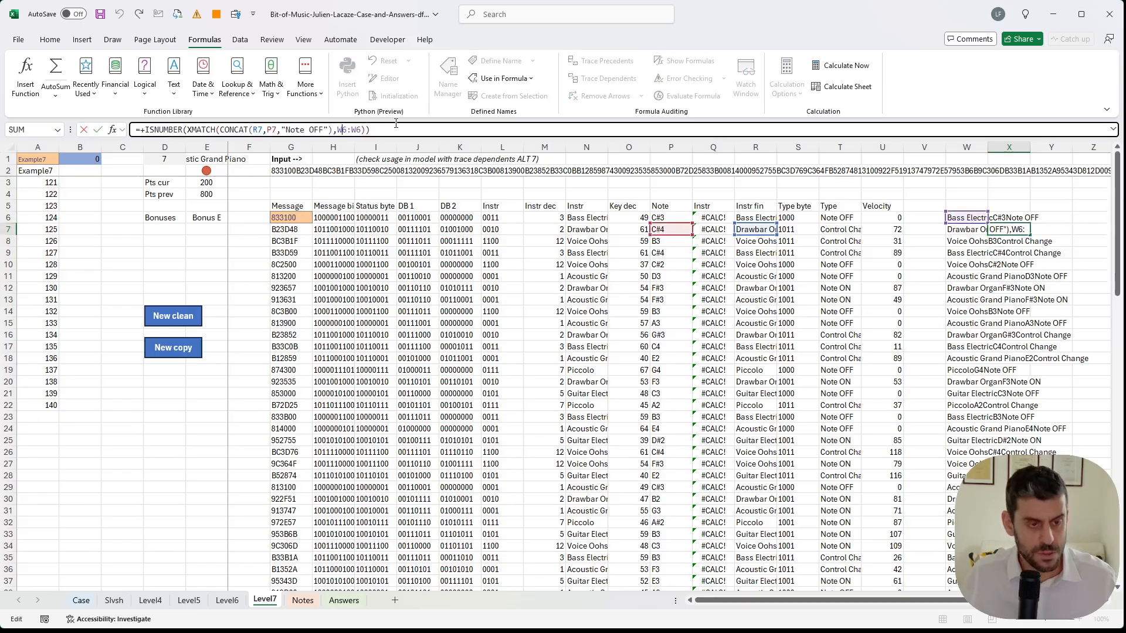
key(Return)
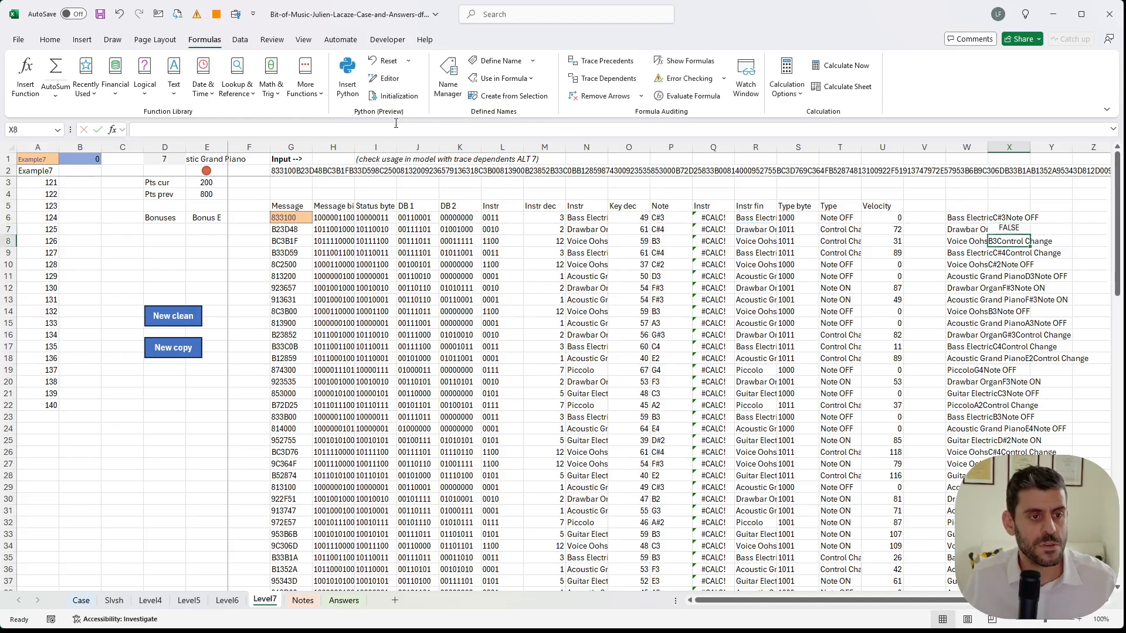
click(1002, 233)
click(146, 129)
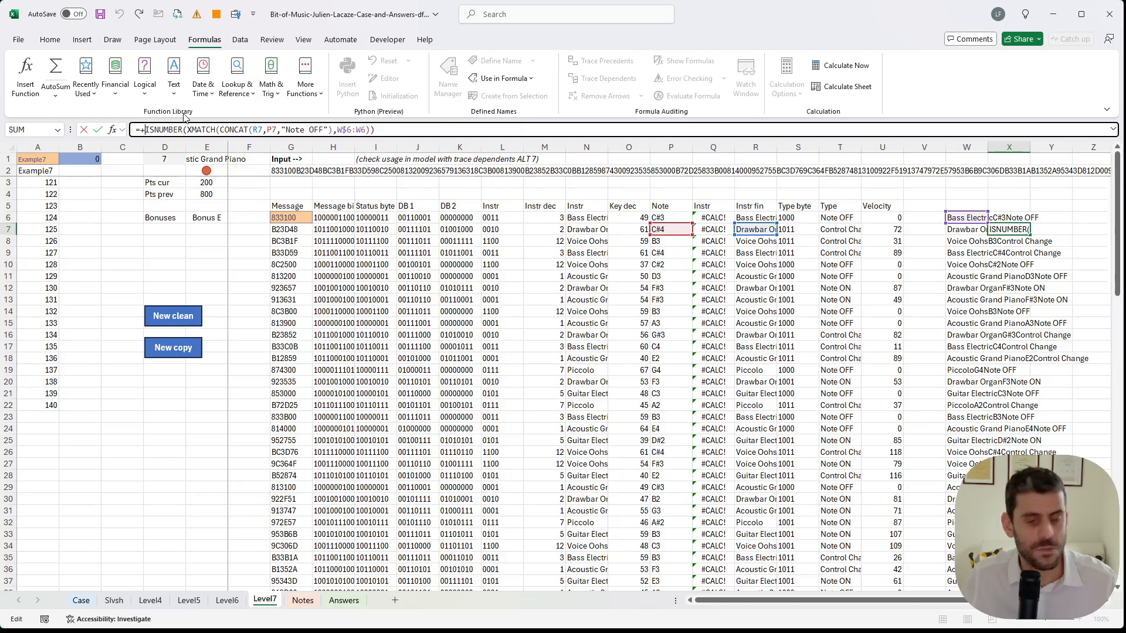
text(--)
key(Return)
- Copy the X7 flag formula down column X to row 45
key(Up)
key(ctrl+c)
key(Left)
key(ctrl+Right)
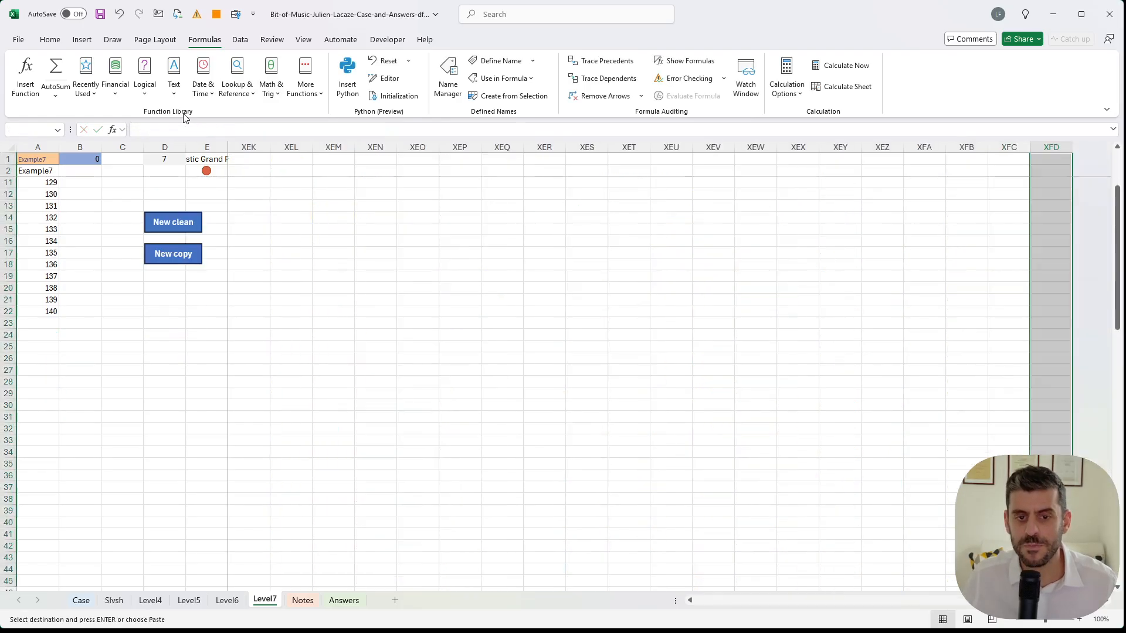
key(ctrl+Up)
key(Left)
key(Left)
key(Down)
key(Down)
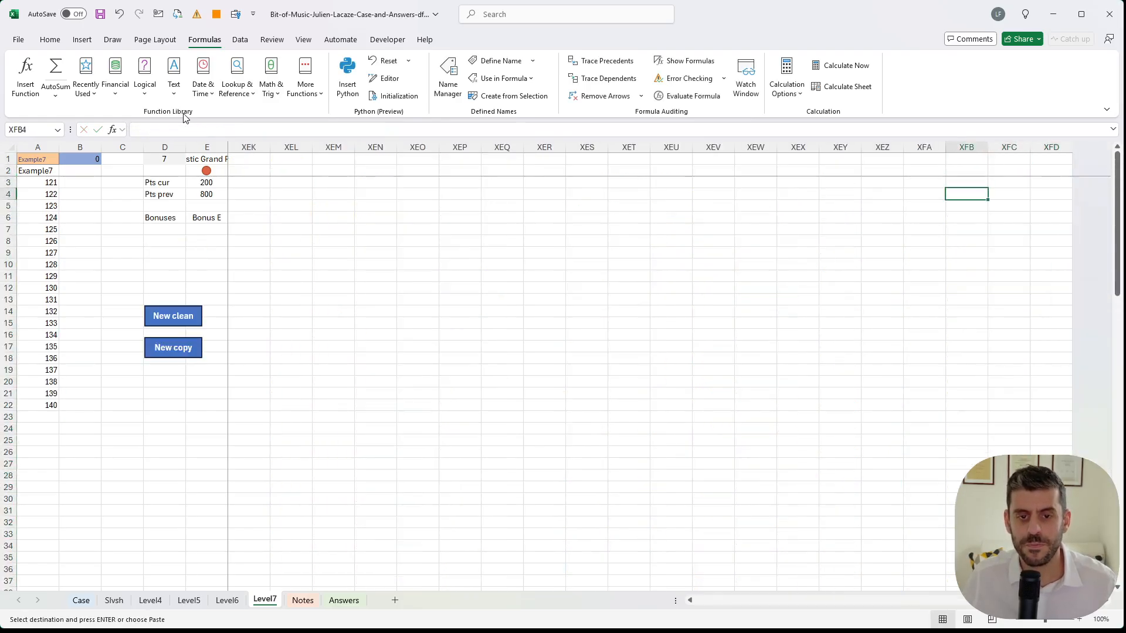
key(ctrl+Left)
key(Right)
key(Down)
key(Down)
key(Right)
key(Right)
key(ctrl+Right)
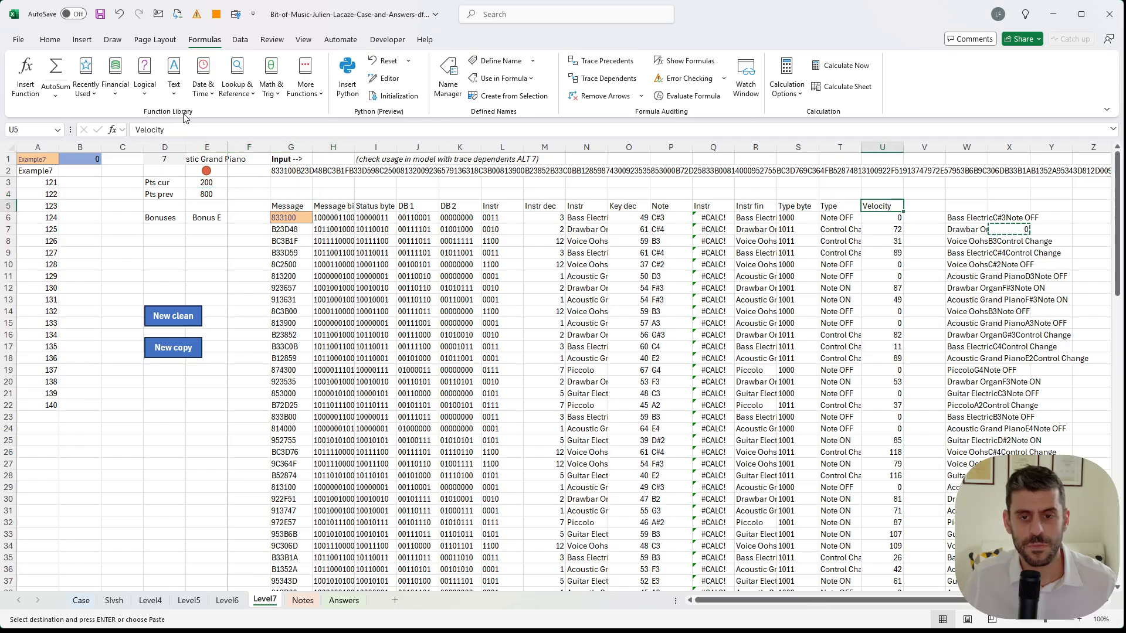
key(Down)
key(Down)
key(Right)
key(Right)
key(ctrl+Down)
key(Right)
key(ctrl+shift+Up)
key(ctrl+v)
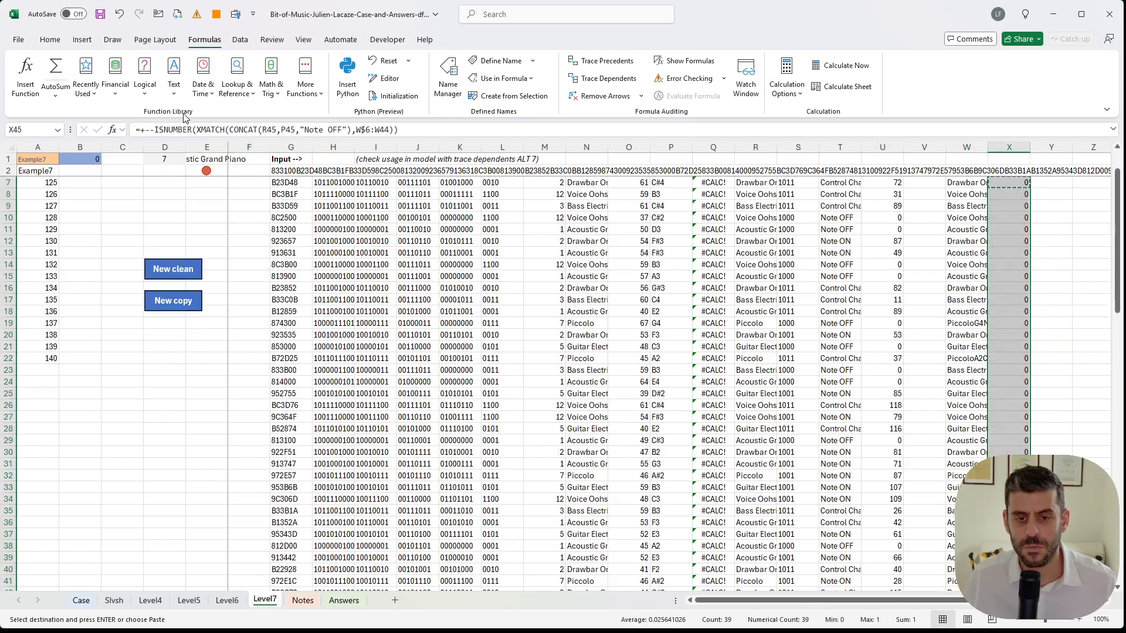
key(Escape)
- Extend the formulas in H45:X45 down to row 55 so they cover every listed message
scroll(850, 360, down, 3)
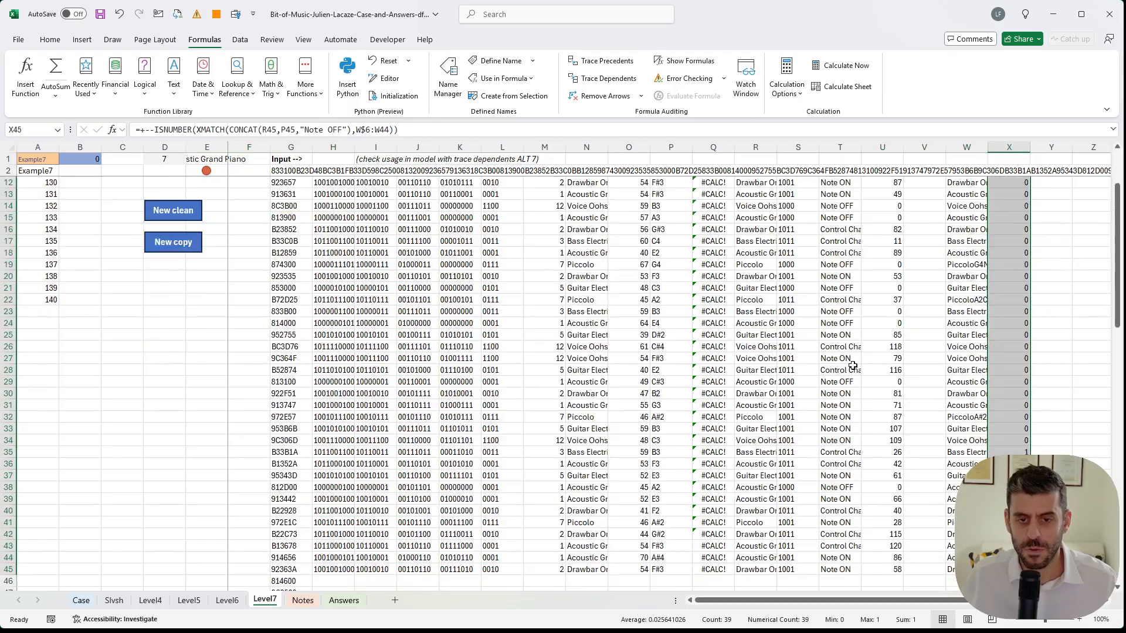
scroll(1023, 416, down, 4)
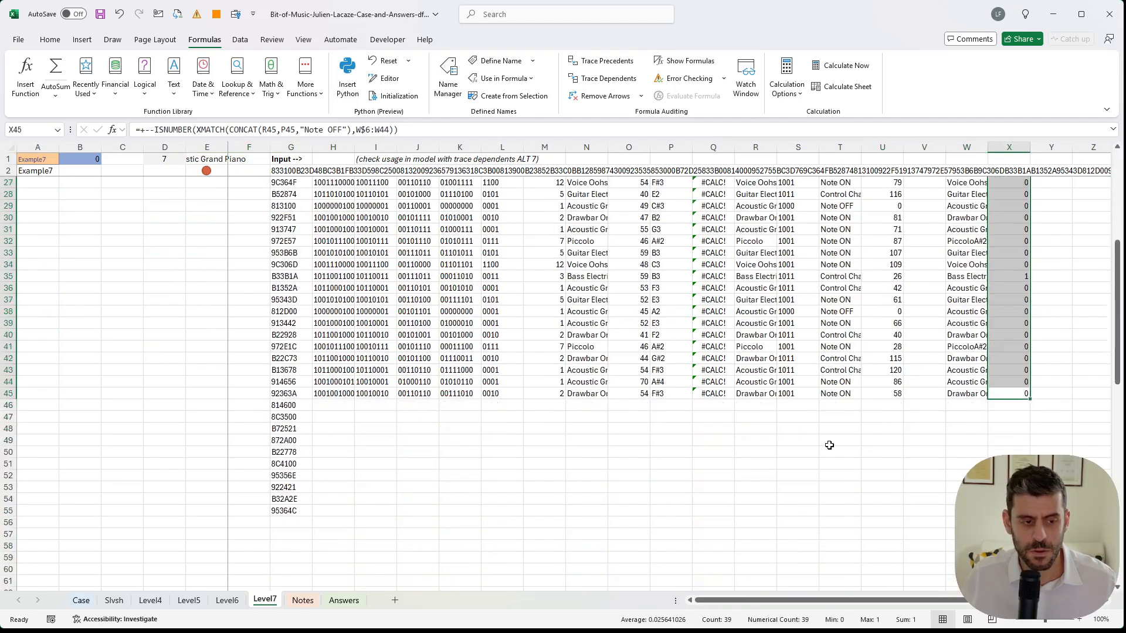
drag(339, 395, 1027, 511)
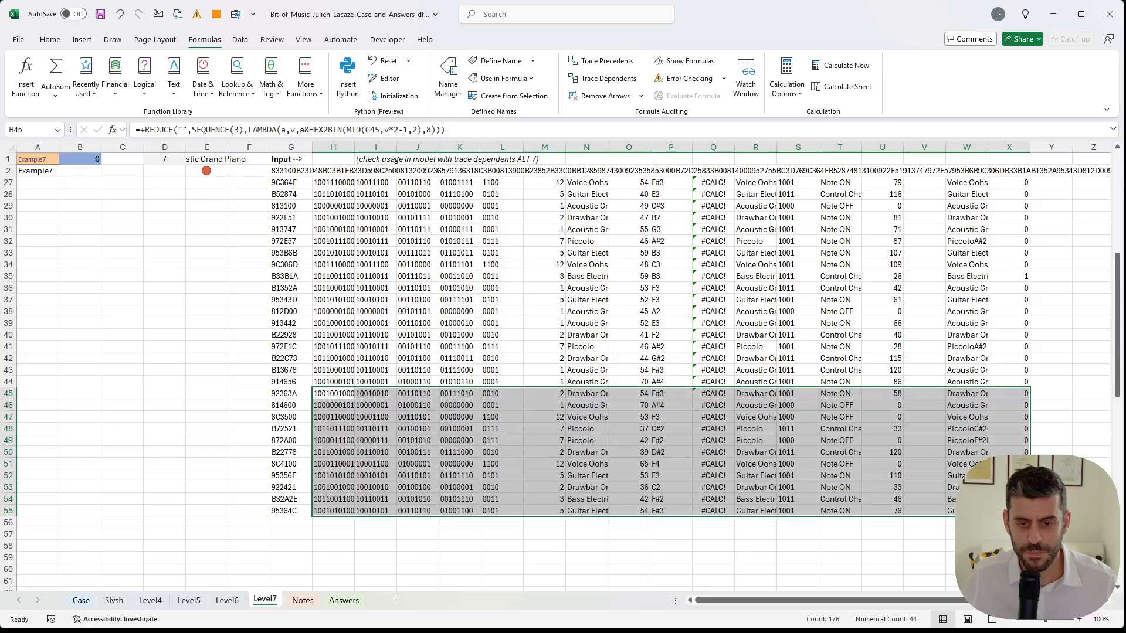
- Examine the flag formula in X35 and its concatenated key in W35, comparing them with the earlier rows
click(1009, 452)
click(1015, 279)
key(Left)
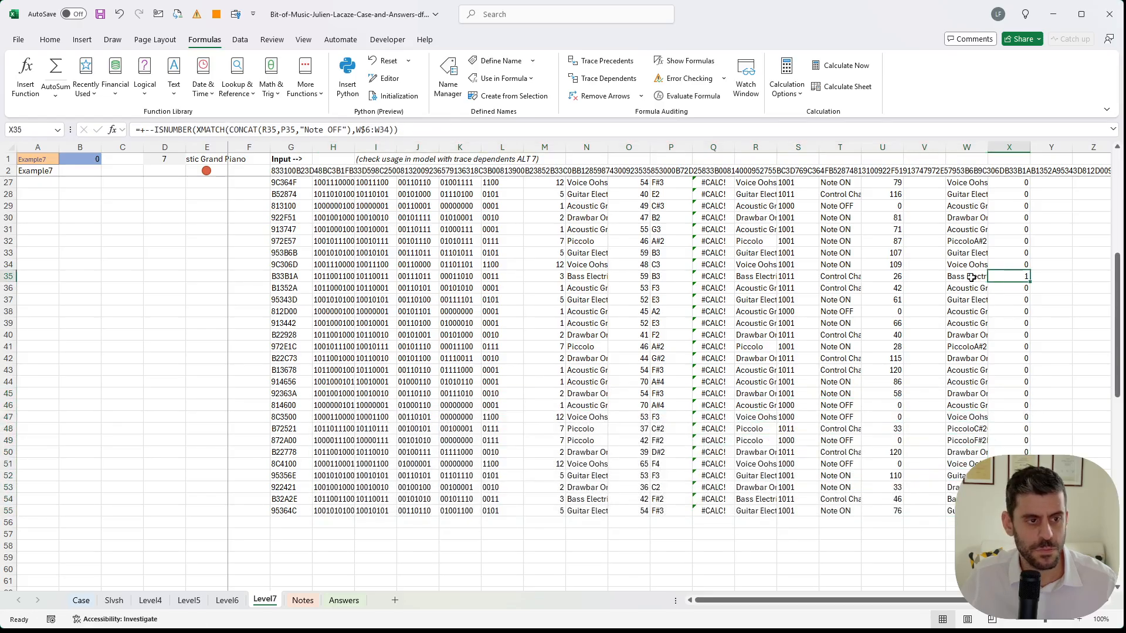
scroll(1016, 377, up, 4)
scroll(1016, 377, up, 4)
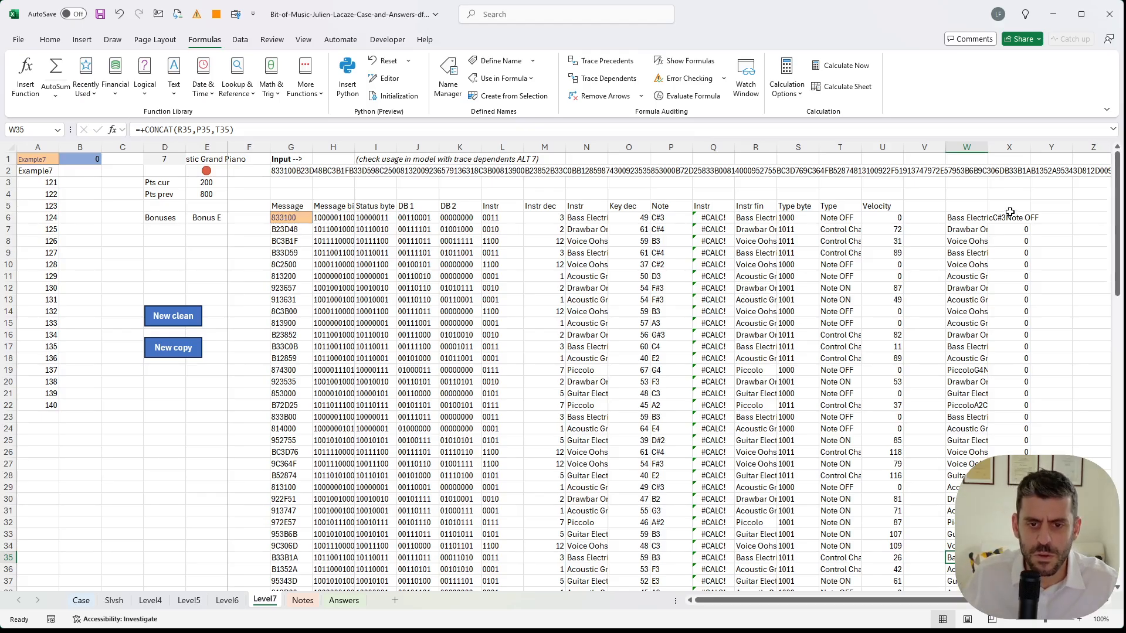
- Change the text matched in the X7 formula from "Note OFF" to "Note ON"
click(1009, 229)
click(283, 128)
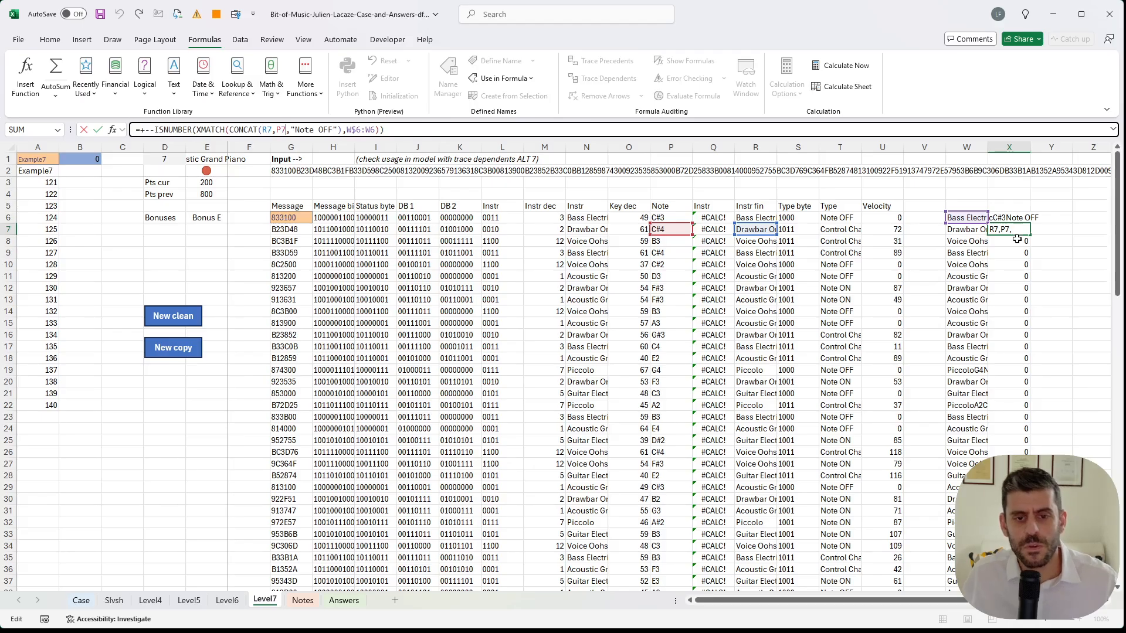
click(324, 129)
text(ON)
key(Return)
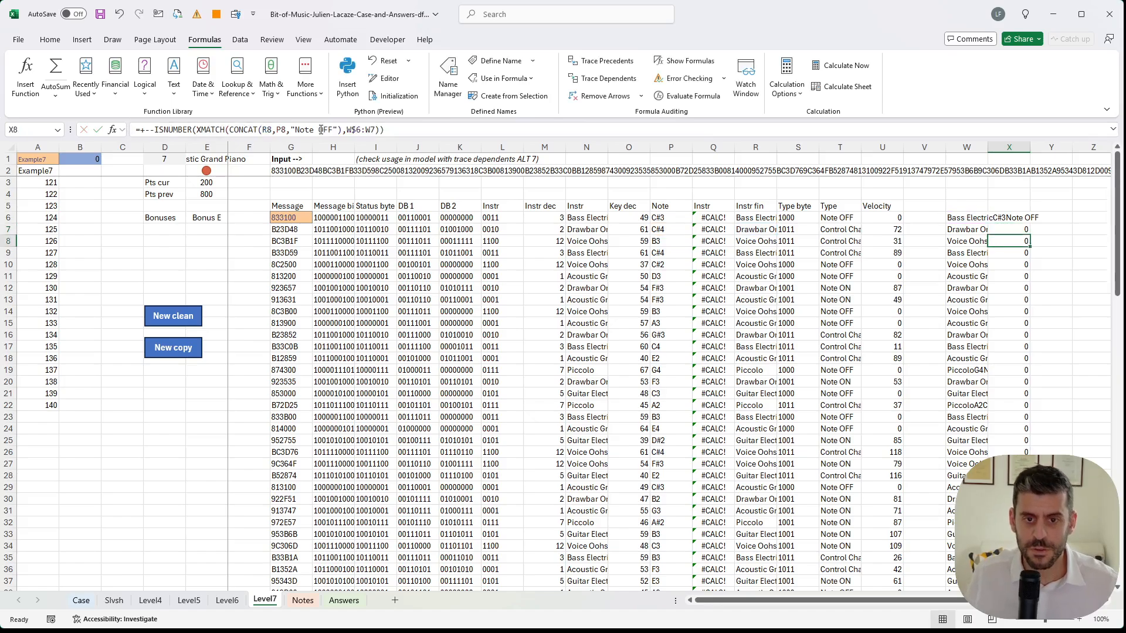
- Copy the "Note ON" flag formula from X7 down column X to row 55
key(Up)
key(ctrl+c)
key(ctrl+v)
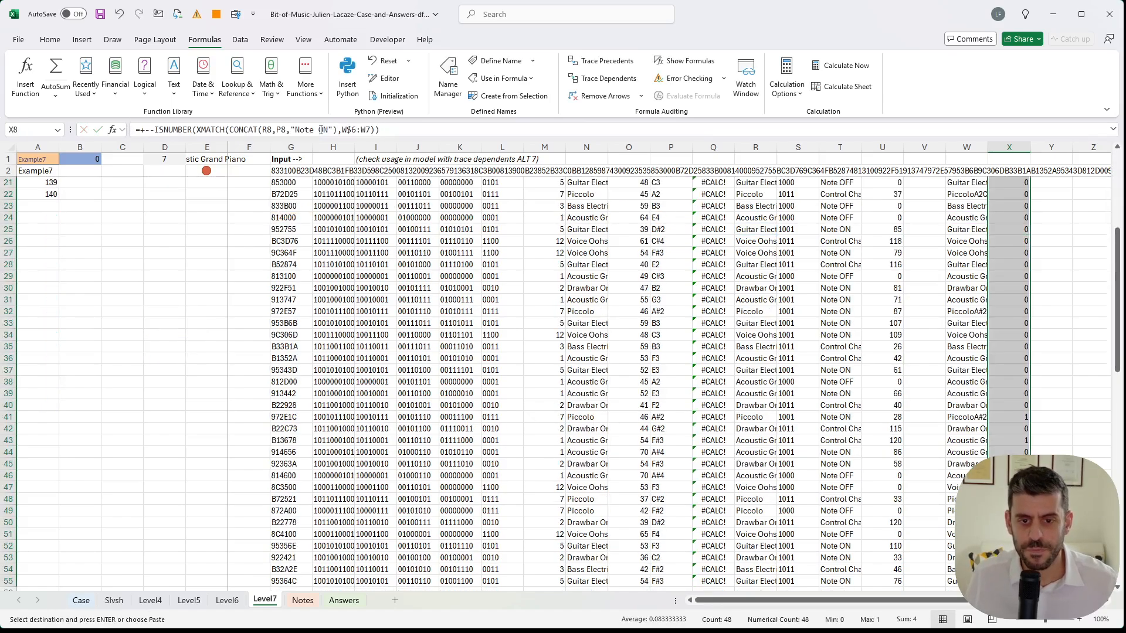
key(Escape)
scroll(956, 476, up, 6)
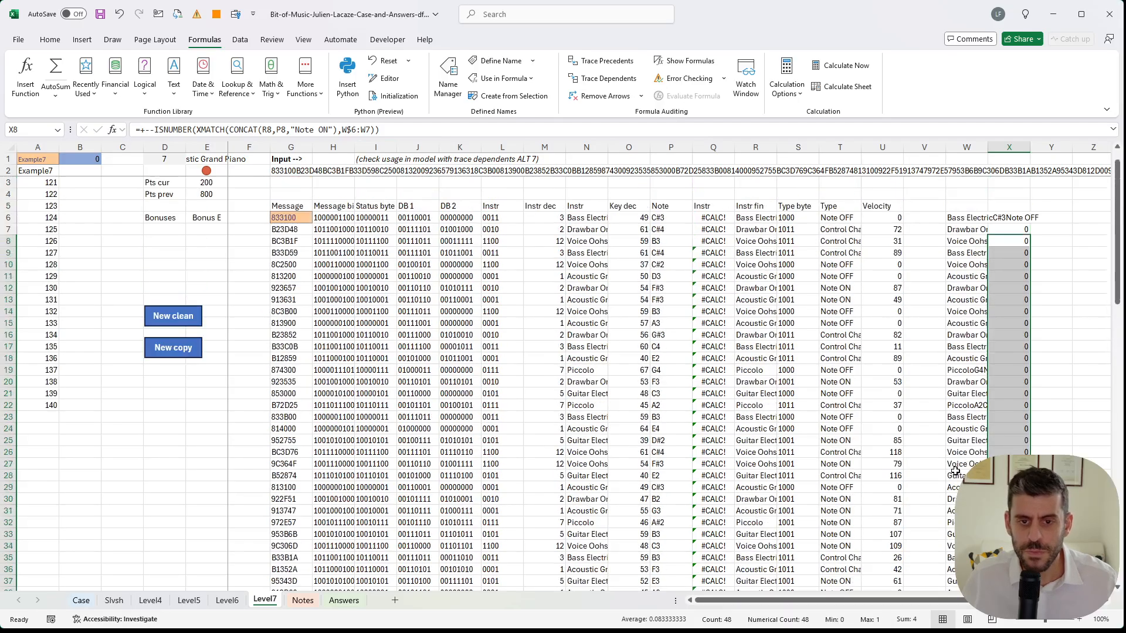
- Label the columns "Check on" in X5 and "Check off" in Y5
click(1008, 214)
scroll(1008, 214, down, 1)
scroll(1008, 214, up, 1)
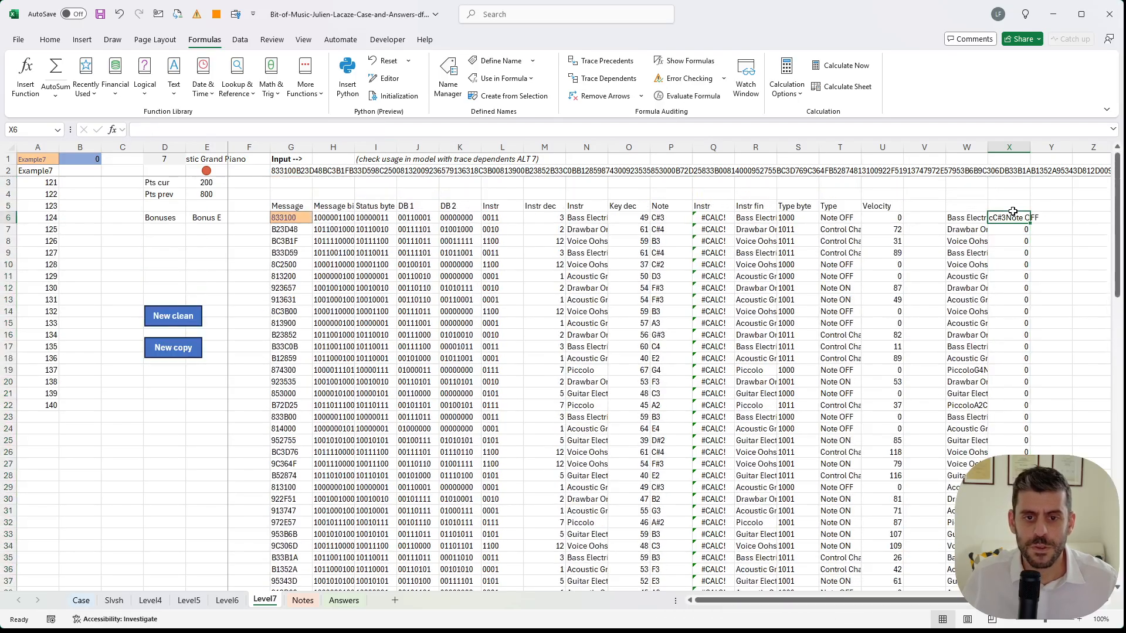
click(1021, 205)
text(Chec)
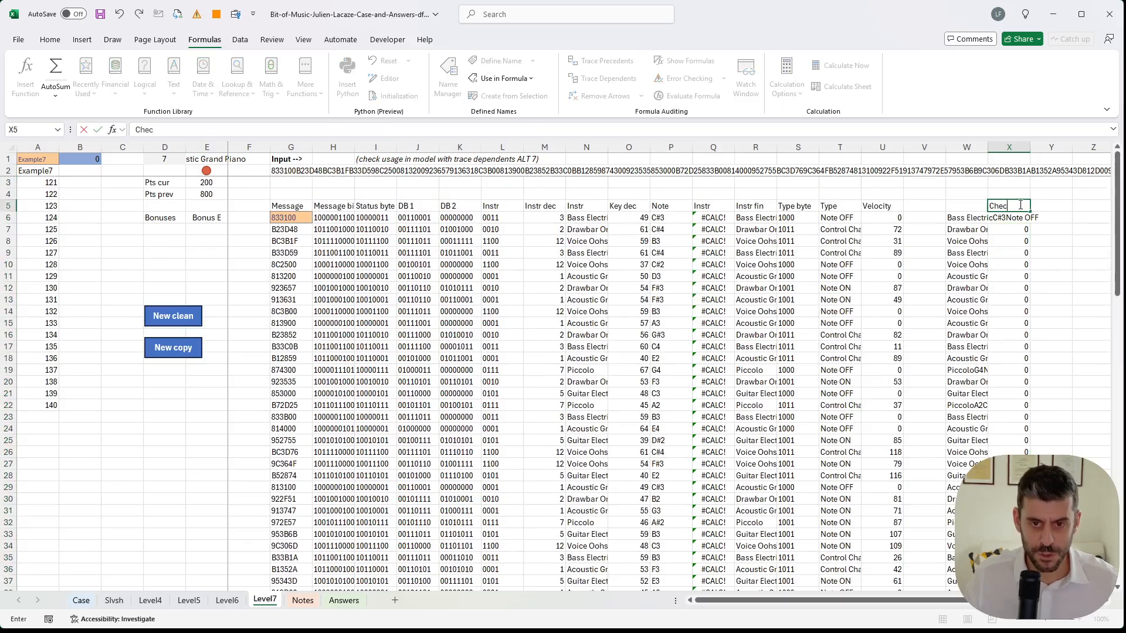
text(k on)
key(Tab)
text(Chec)
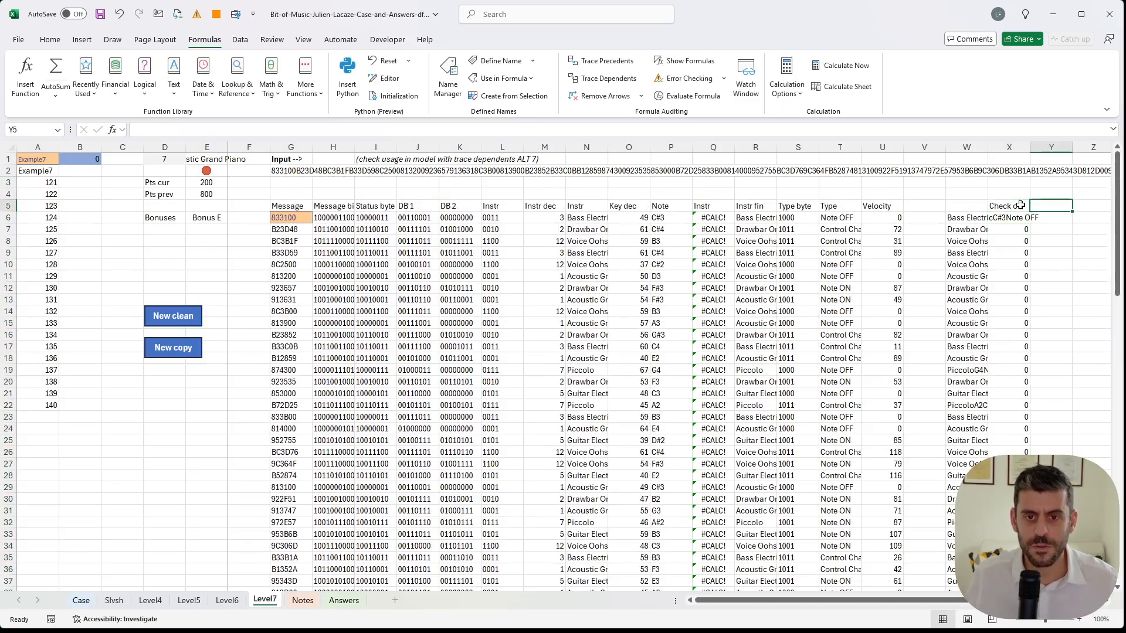
text(k off)
key(Return)
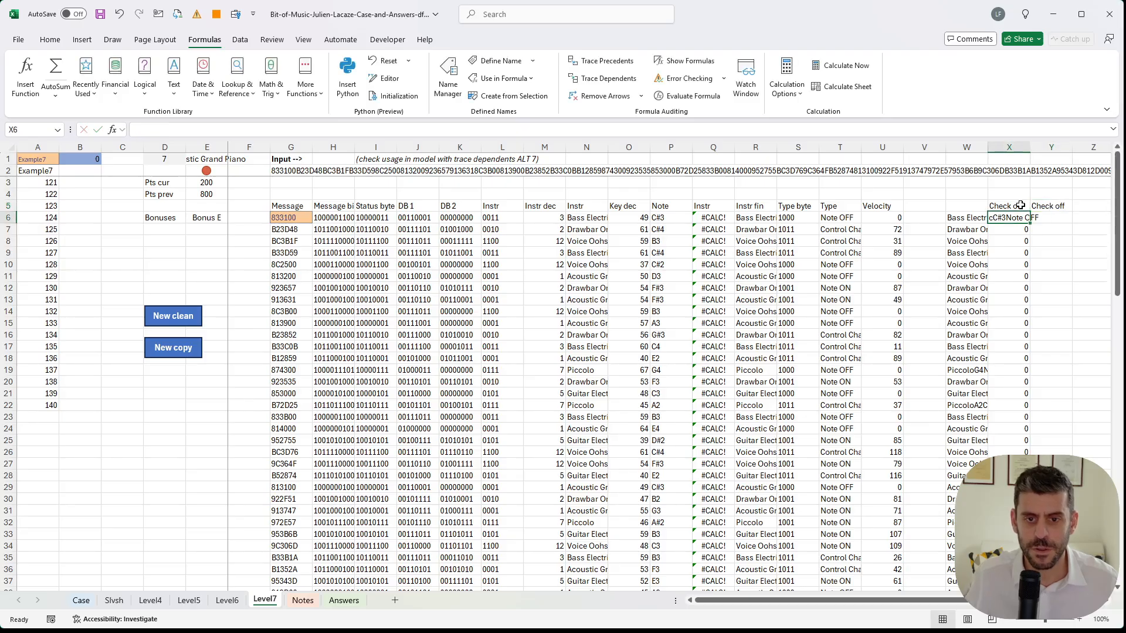
- Enter a formula in Y7 that flags whether the message type in T7 equals "Note OFF"
key(Right)
key(Down)
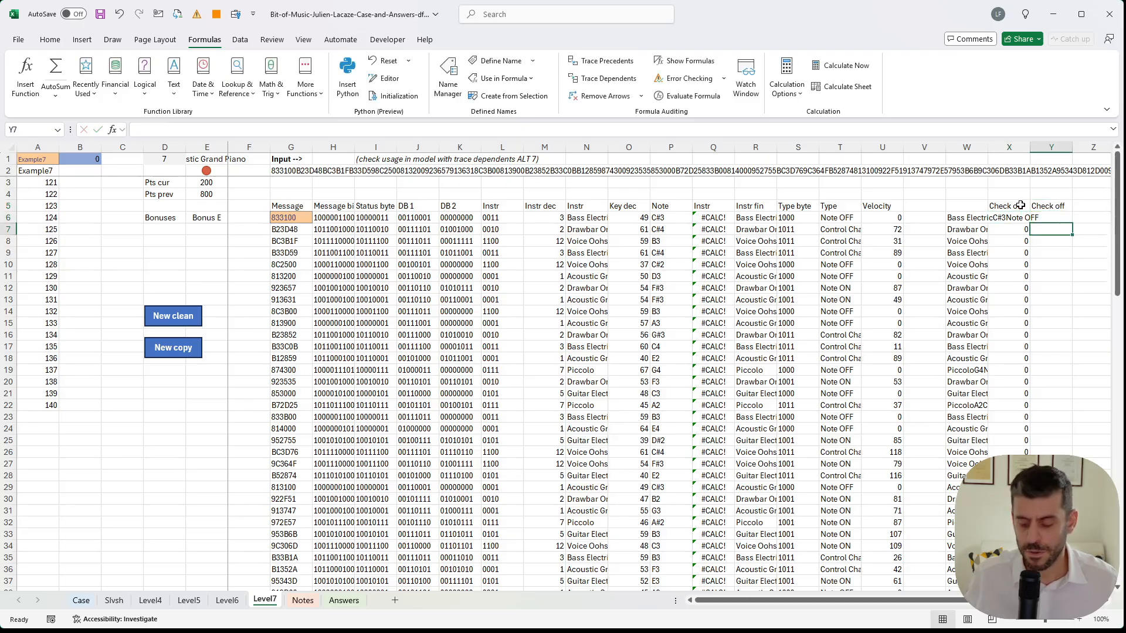
text(--()
key(Left)
key(Left)
key(Left)
key(Left)
key(Left)
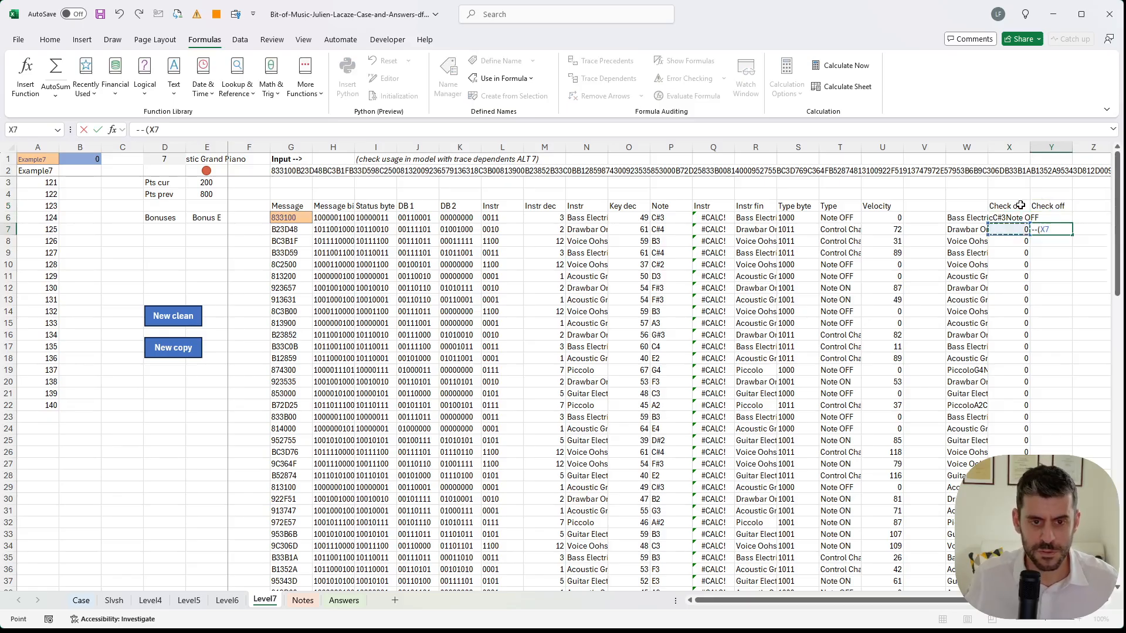
text(=")
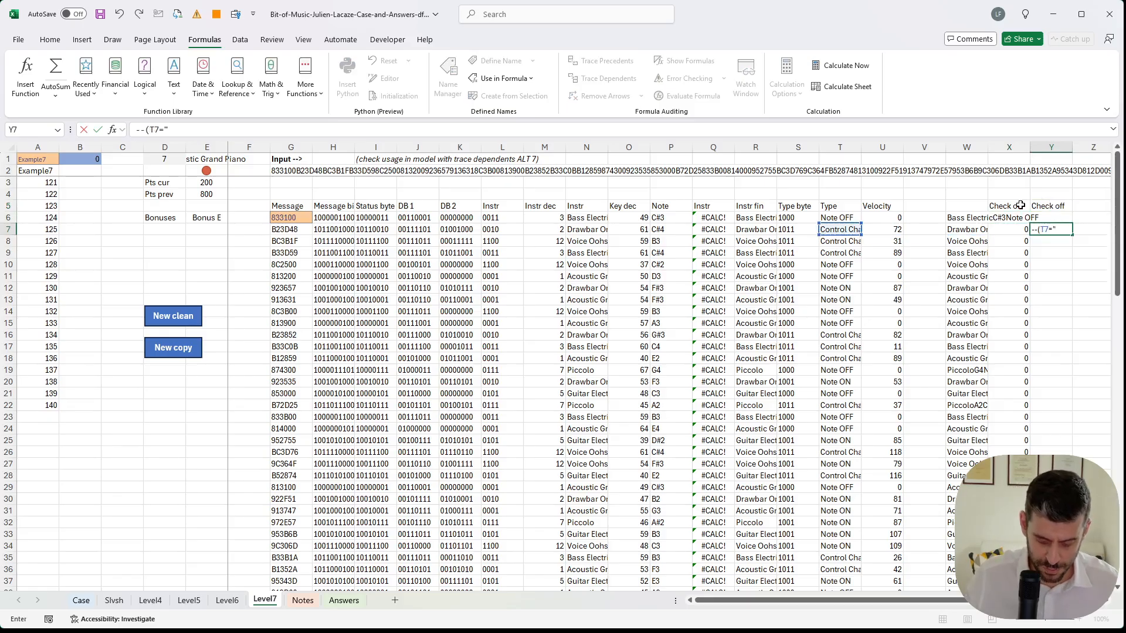
text(Note OFF)
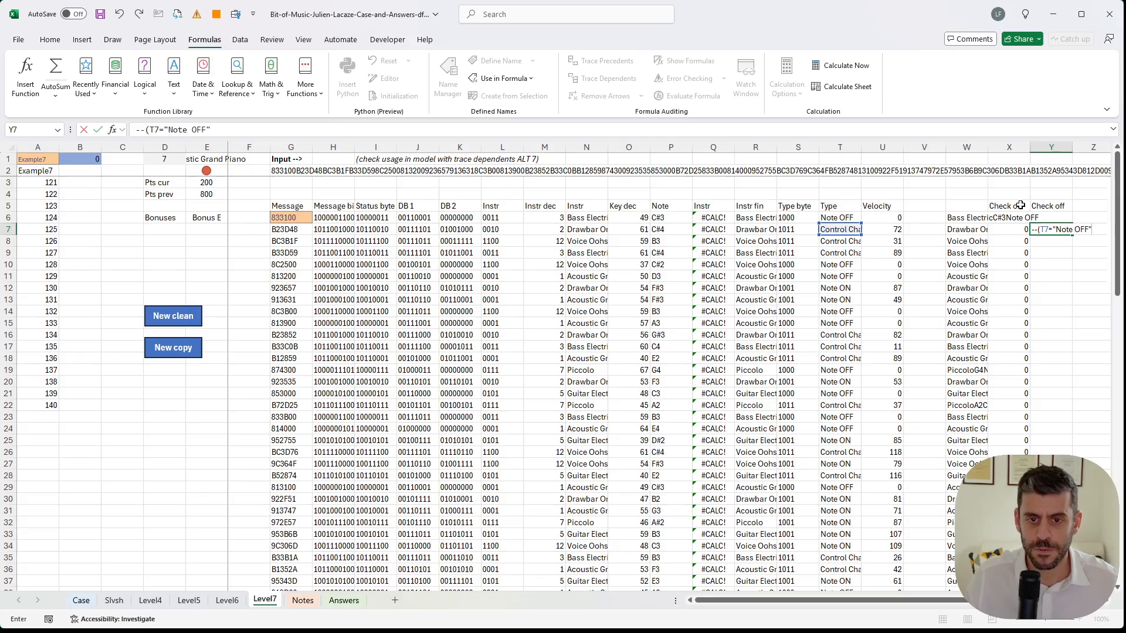
text("))
key(Return)
- Copy the "Note OFF" flag formula from Y7 down column Y to row 55
key(Up)
key(Left)
key(Right)
key(ctrl+c)
key(Left)
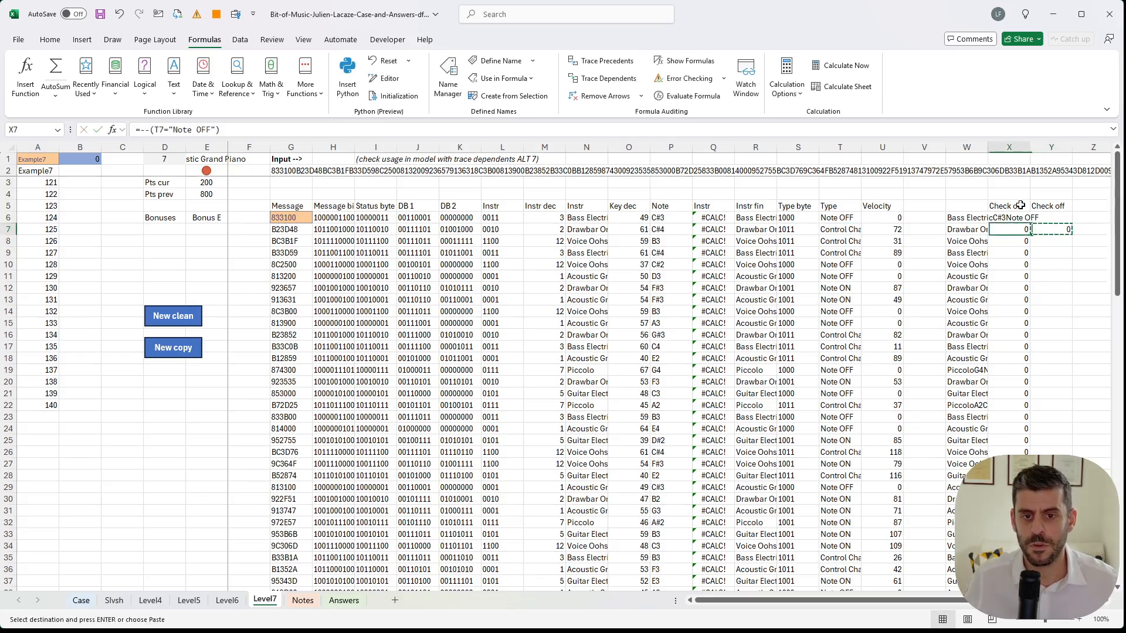
key(ctrl+Down)
key(Right)
key(ctrl+shift+Up)
key(Return)
key(ctrl+Up)
- Add a "Check" heading in Z5 and multiply the two flags with +X7*Y7 in Z7
key(Right)
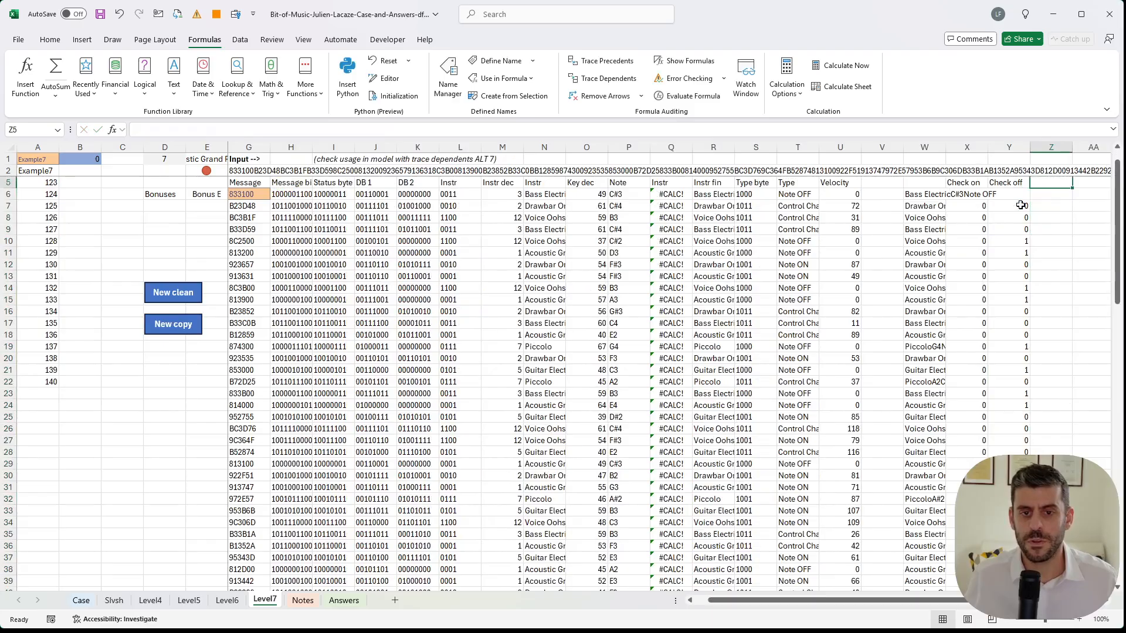
text(Check)
key(Return)
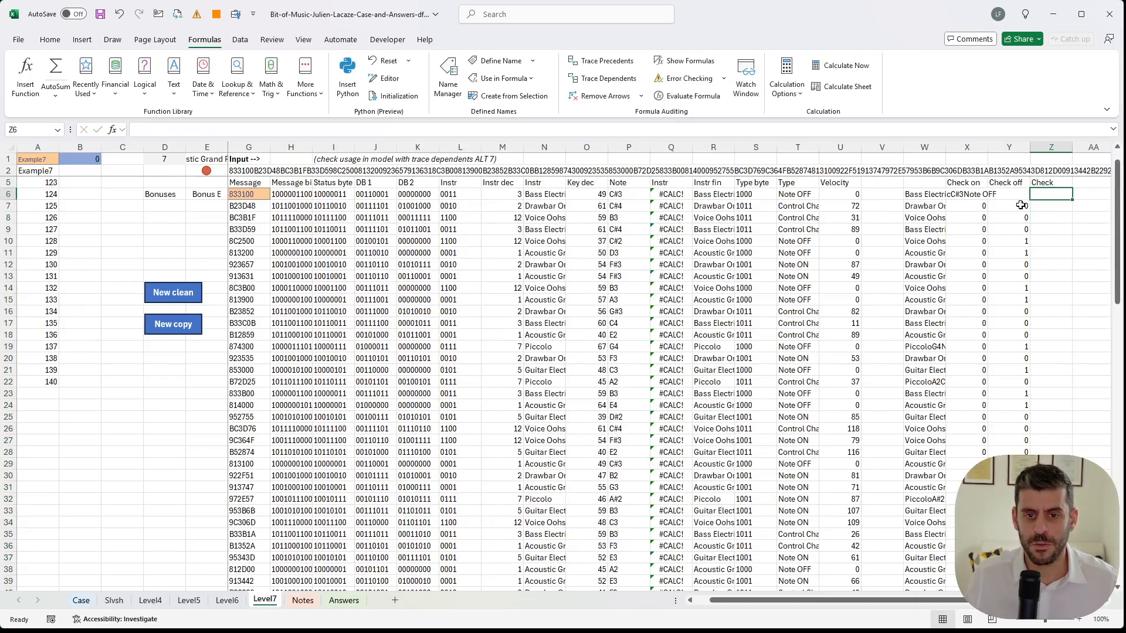
key(Down)
text(+)
key(Left)
key(Left)
text(+)
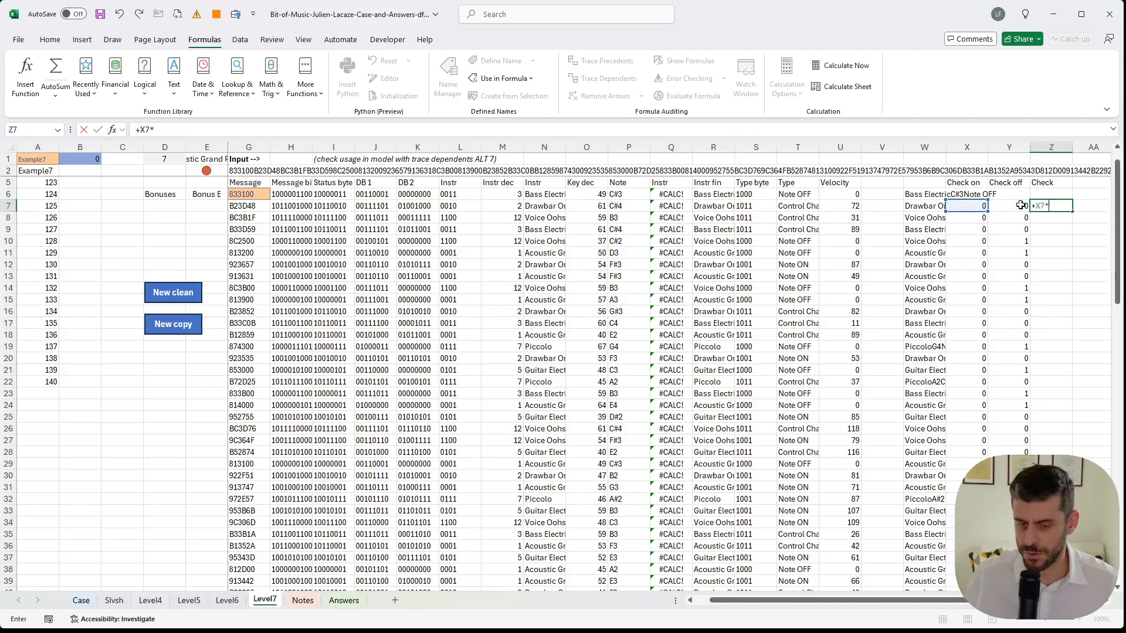
key(Left)
key(Return)
- Copy the flag product formula from Z7 down column Z to row 55 and inspect row 46
key(Up)
key(ctrl+c)
key(Left)
key(ctrl+Down)
key(Right)
key(ctrl+shift+Up)
key(Return)
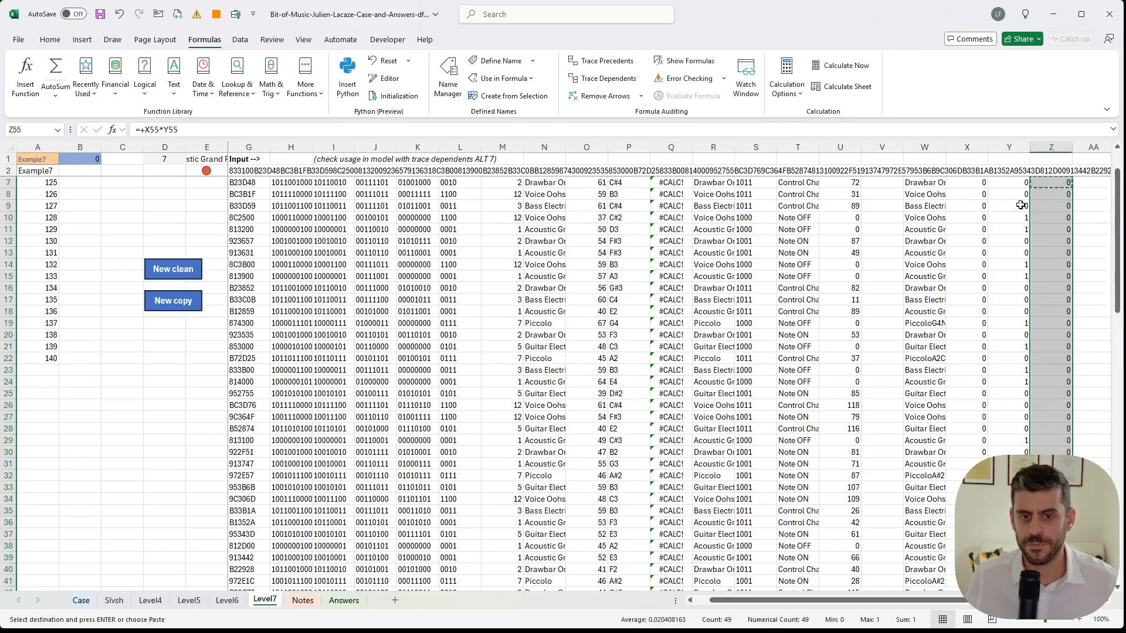
scroll(1015, 294, down, 4)
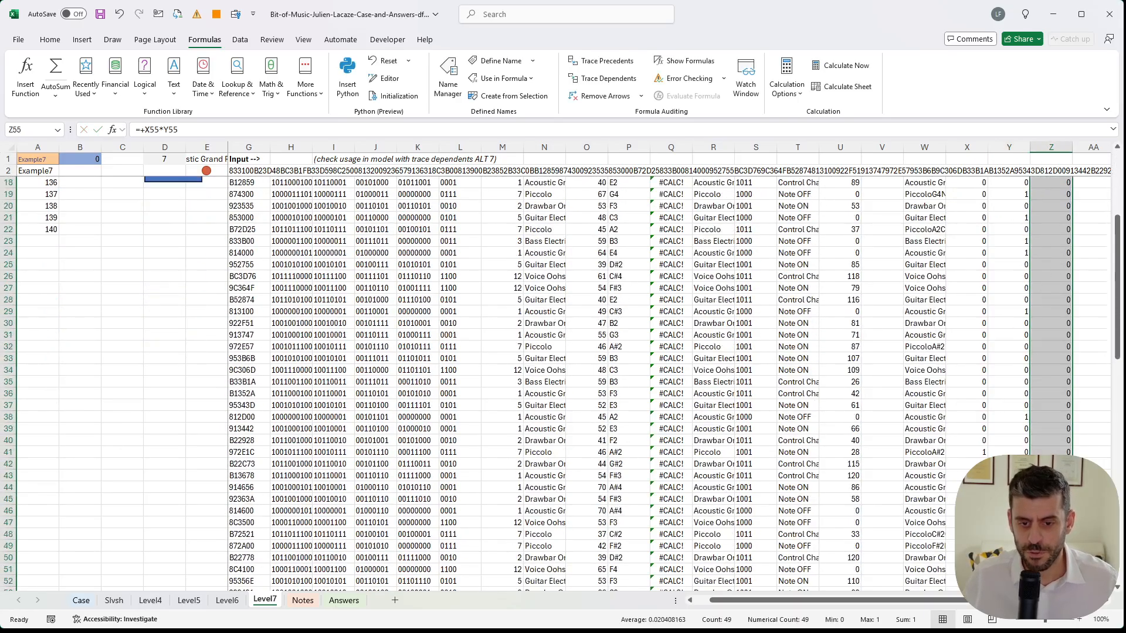
click(1051, 511)
key(shift+space)
click(937, 509)
scroll(937, 508, up, 5)
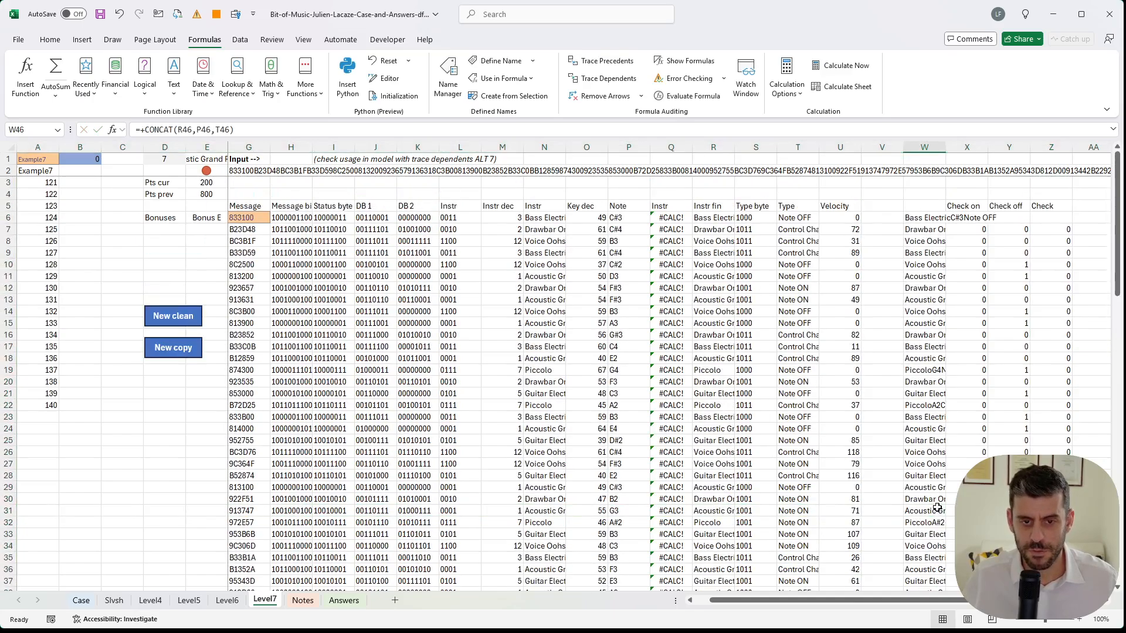
- In AC6, enter an XLOOKUP that finds 1 in Z6:Z55 and returns the matching instrument from R6:R55
scroll(937, 508, right, 4)
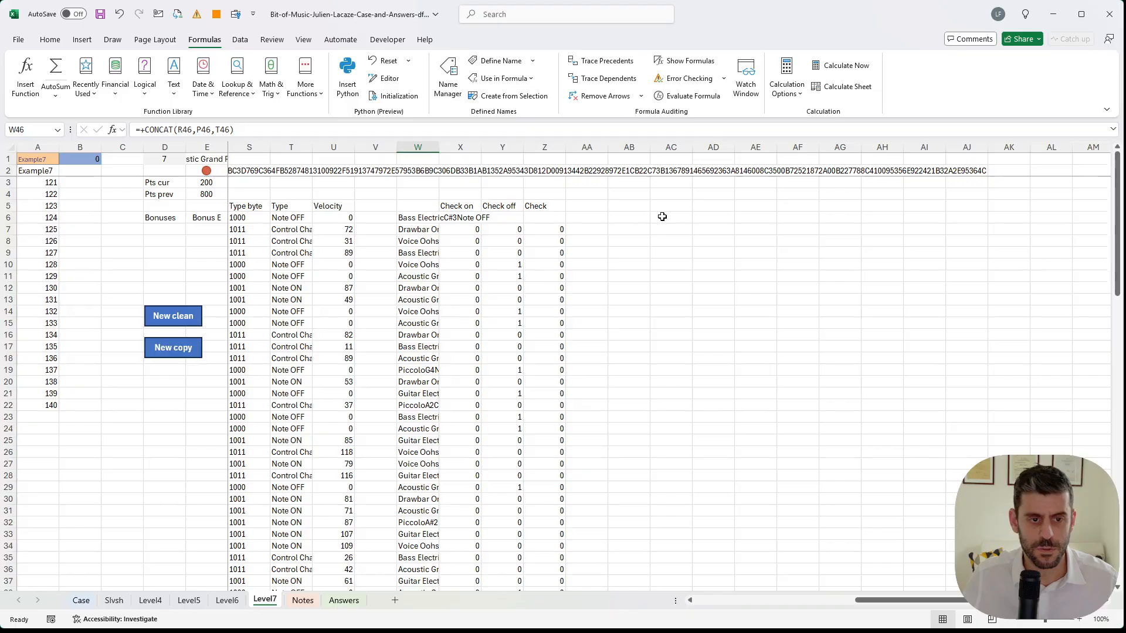
click(662, 217)
text(+XLOOKUP(1,)
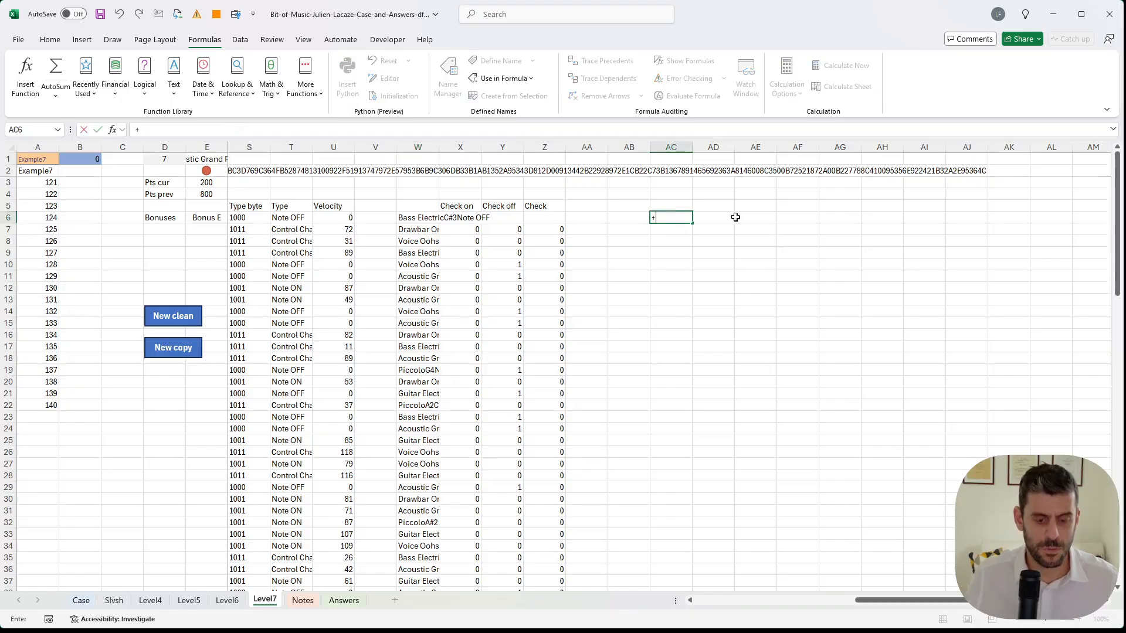
key(Left)
key(Left)
key(Left)
key(Down)
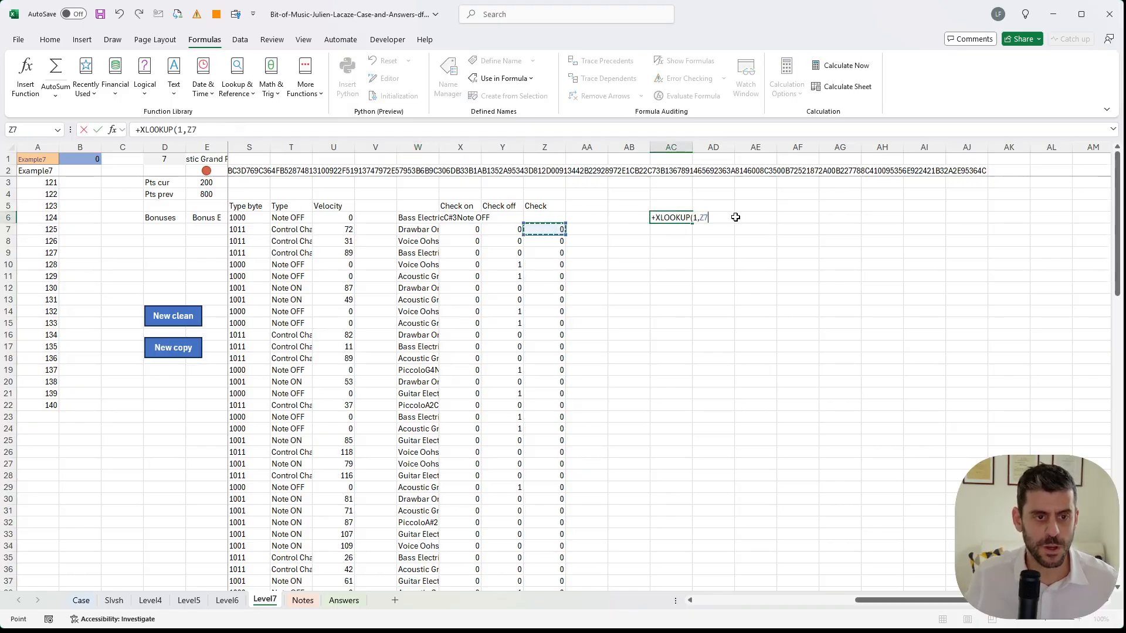
key(Up)
key(ctrl+shift+Down)
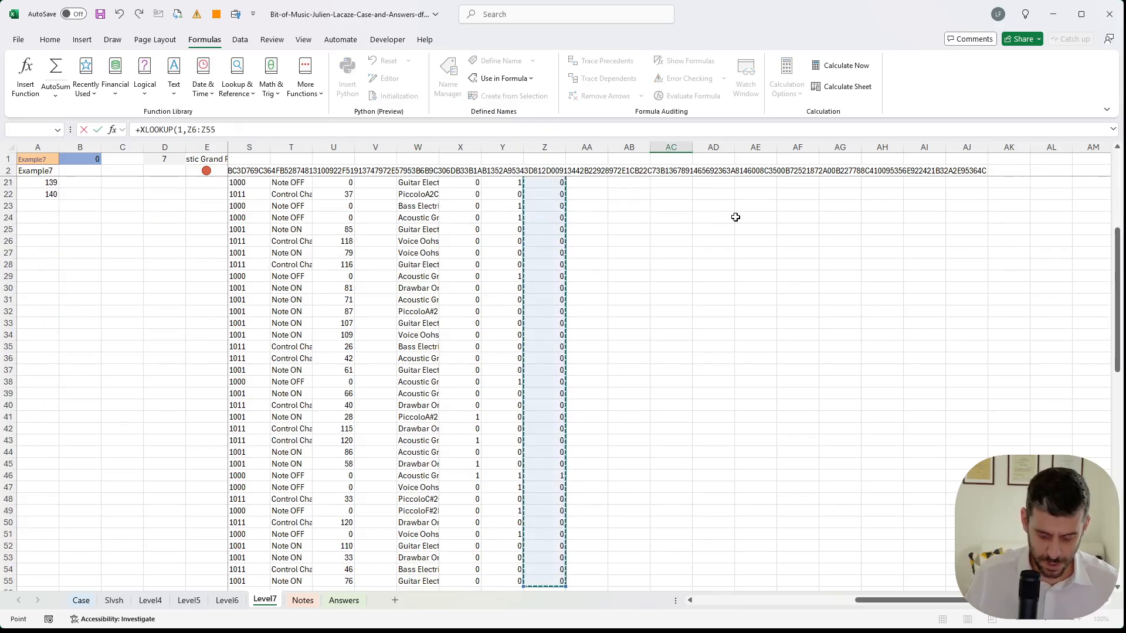
text(,)
key(Left)
key(Left)
key(Up)
key(Up)
key(Down)
key(Left)
key(Left)
key(Left)
key(Left)
key(Left)
key(Left)
key(Left)
key(Left)
key(Left)
key(Left)
key(Left)
key(Left)
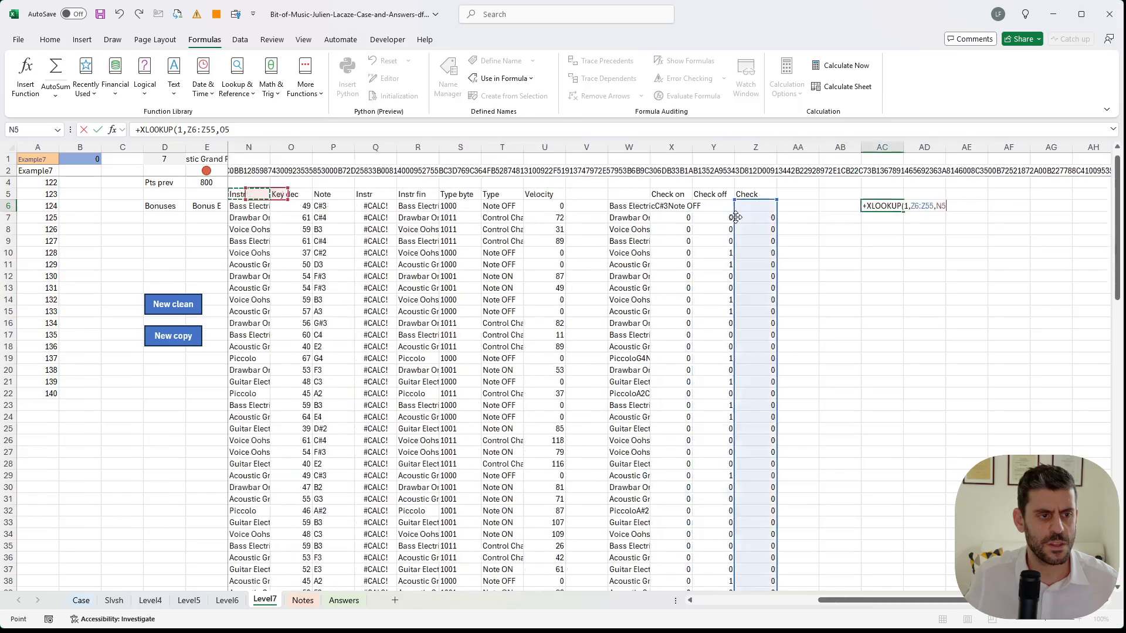
key(Right)
key(Right)
key(Right)
key(Right)
key(Down)
key(ctrl+shift+Down)
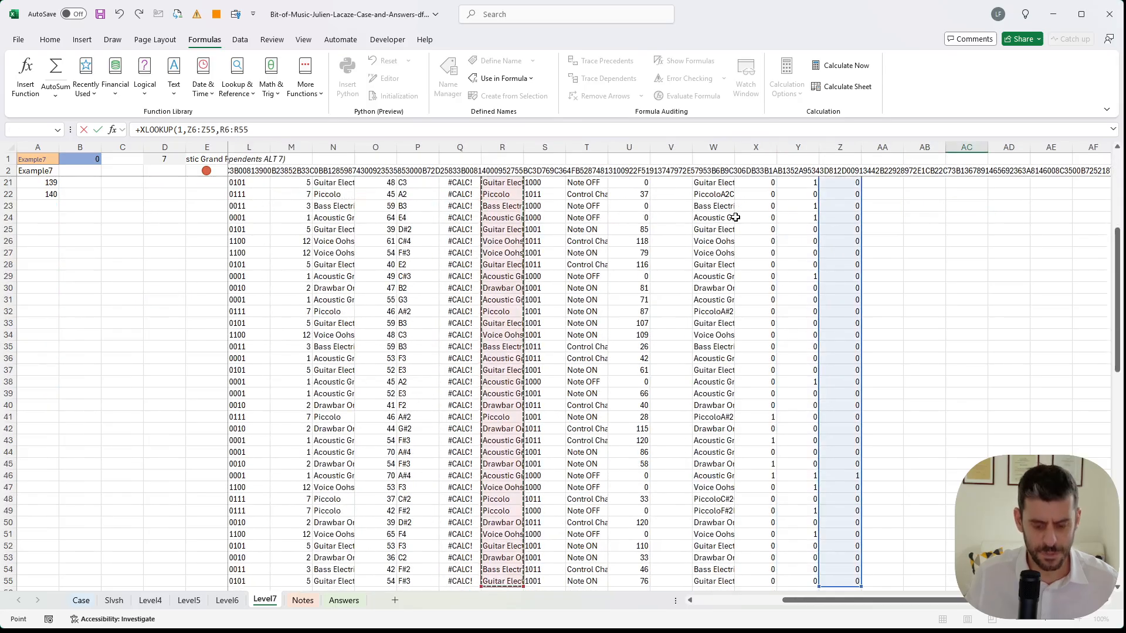
key(Return)
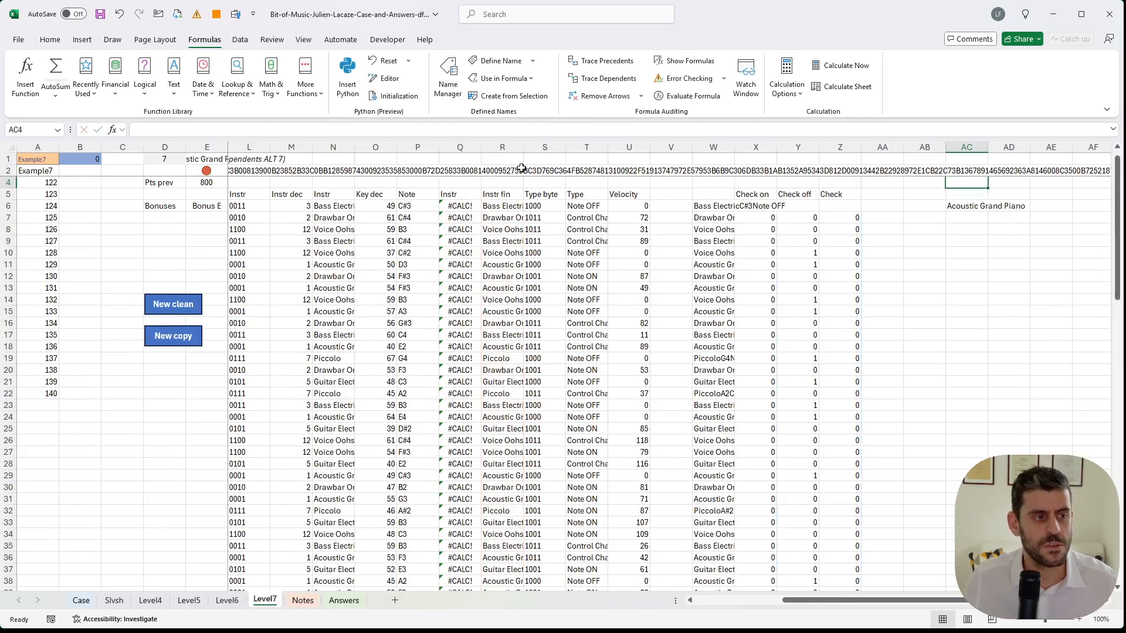
- Link the Level7 result cell B1 to the looked-up instrument in AC6
click(91, 158)
text(+)
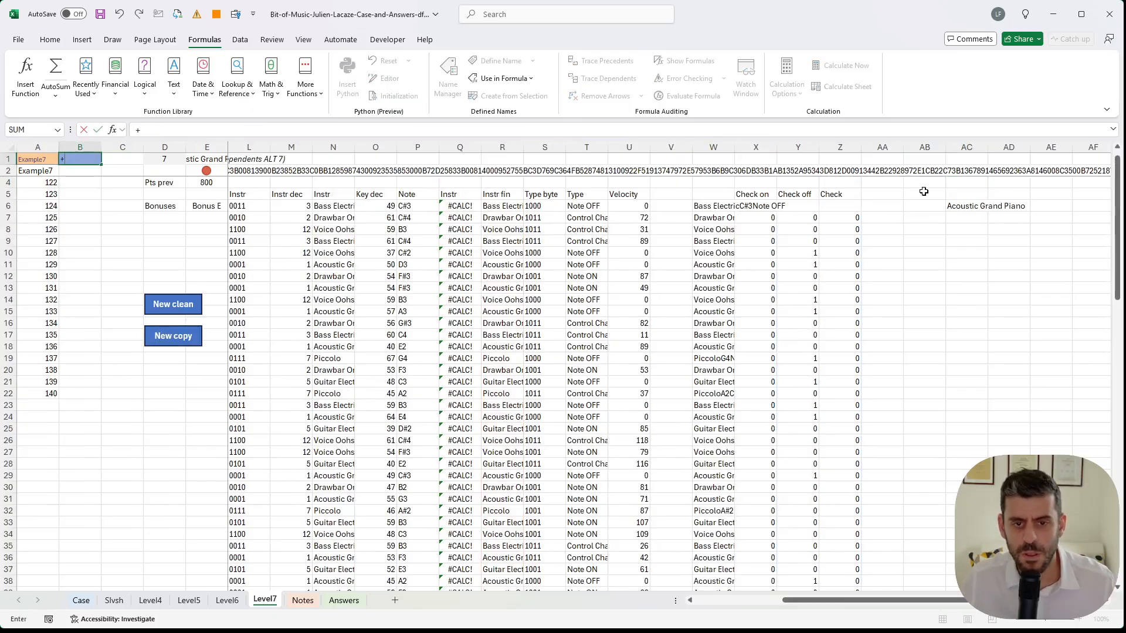
click(948, 204)
key(Return)
- Build a what-if data table over A1:B22 with A1 as the column input cell to calculate every game's answer
key(Left)
key(Up)
key(ctrl+a)
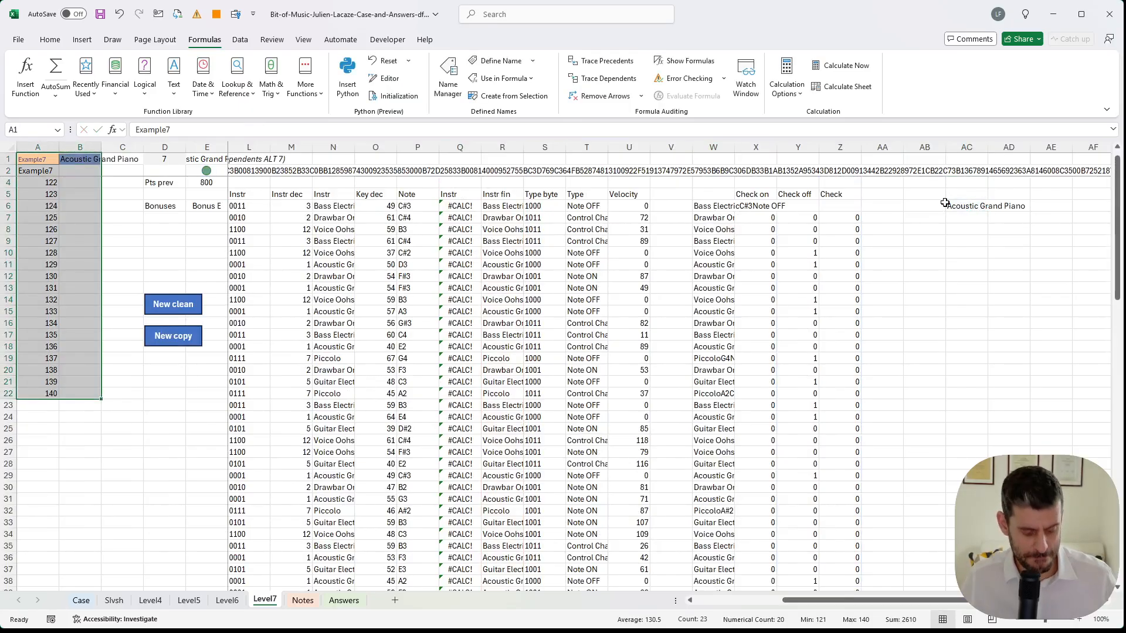
key(alt)
key(a)
key(w)
key(t)
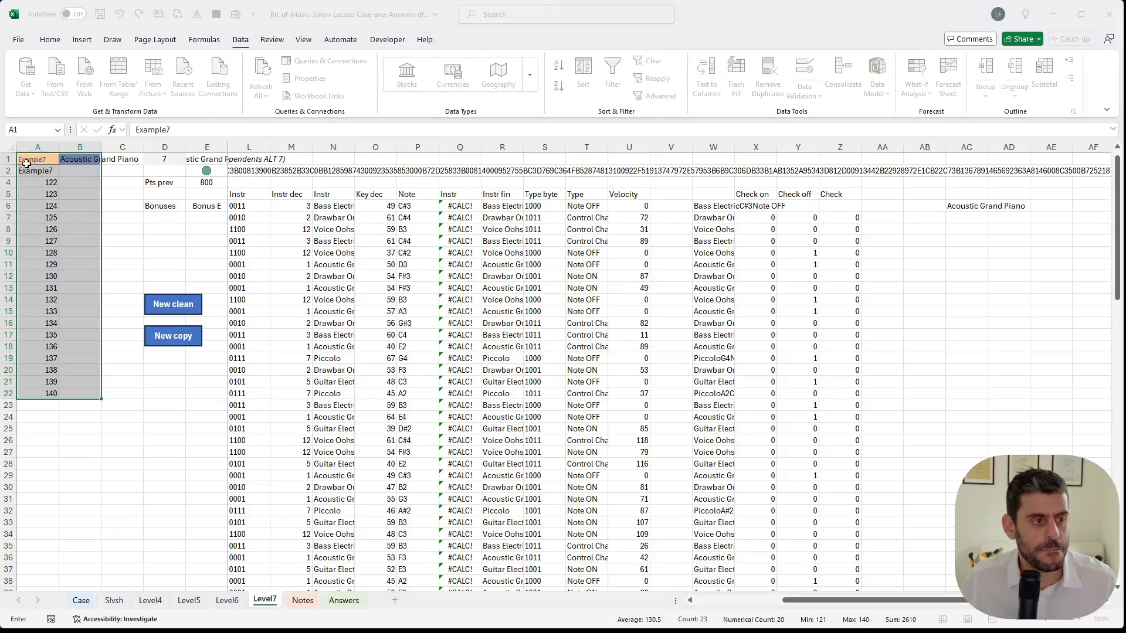
key(Return)
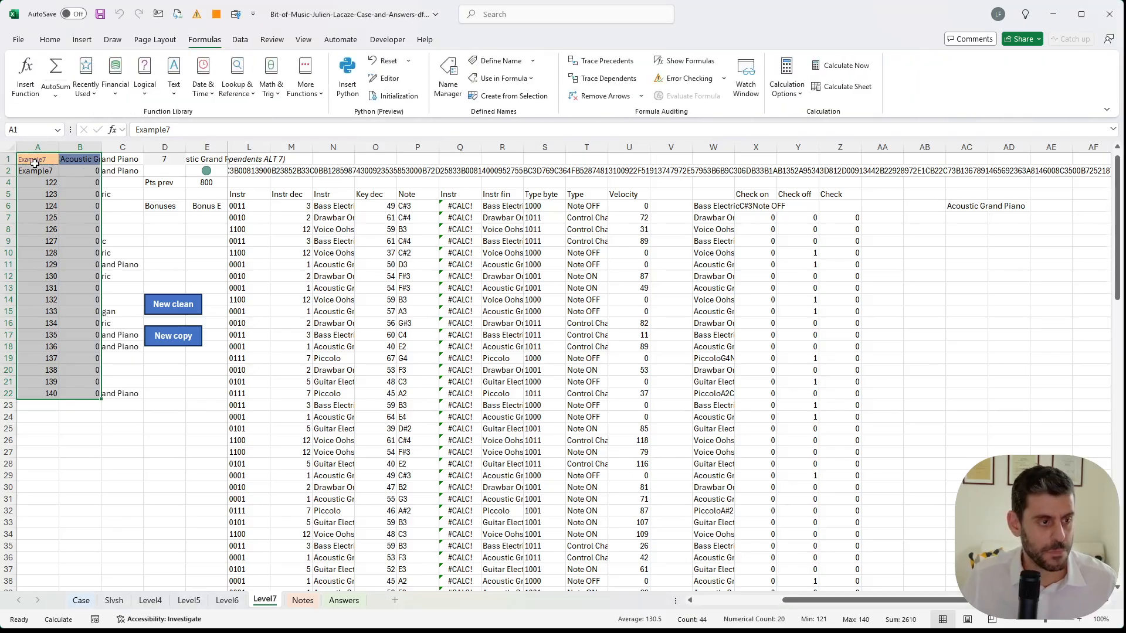
- Copy the game results from B3:B22 and paste them into the Level 7 answers on the Case sheet, starting at E319
click(76, 182)
key(ctrl+shift+Down)
key(ctrl+c)
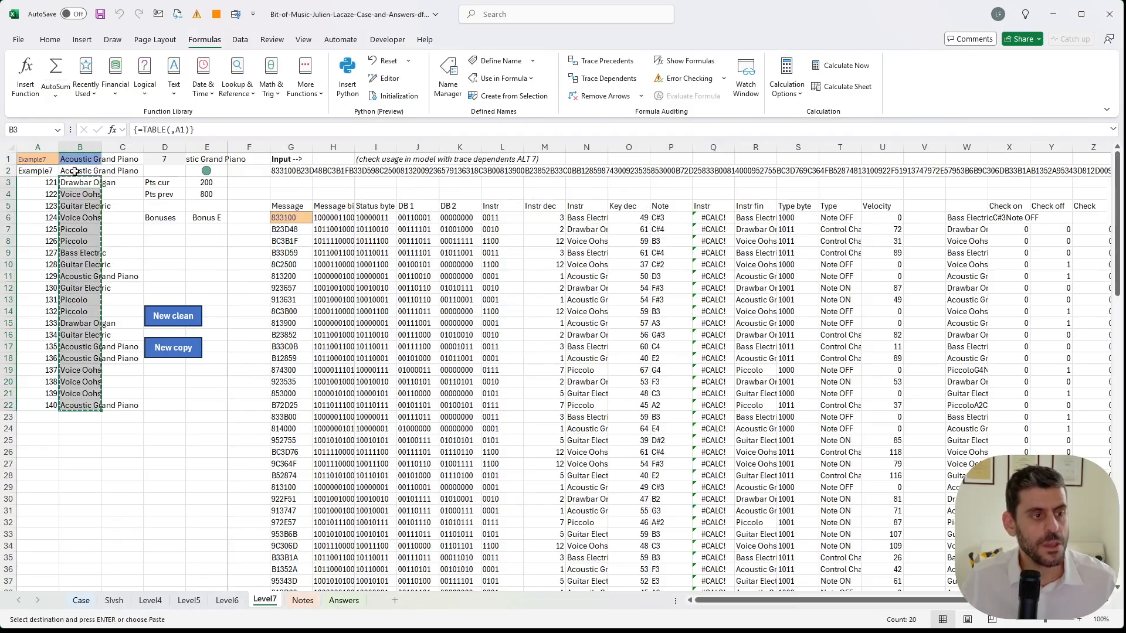
click(81, 600)
click(212, 437)
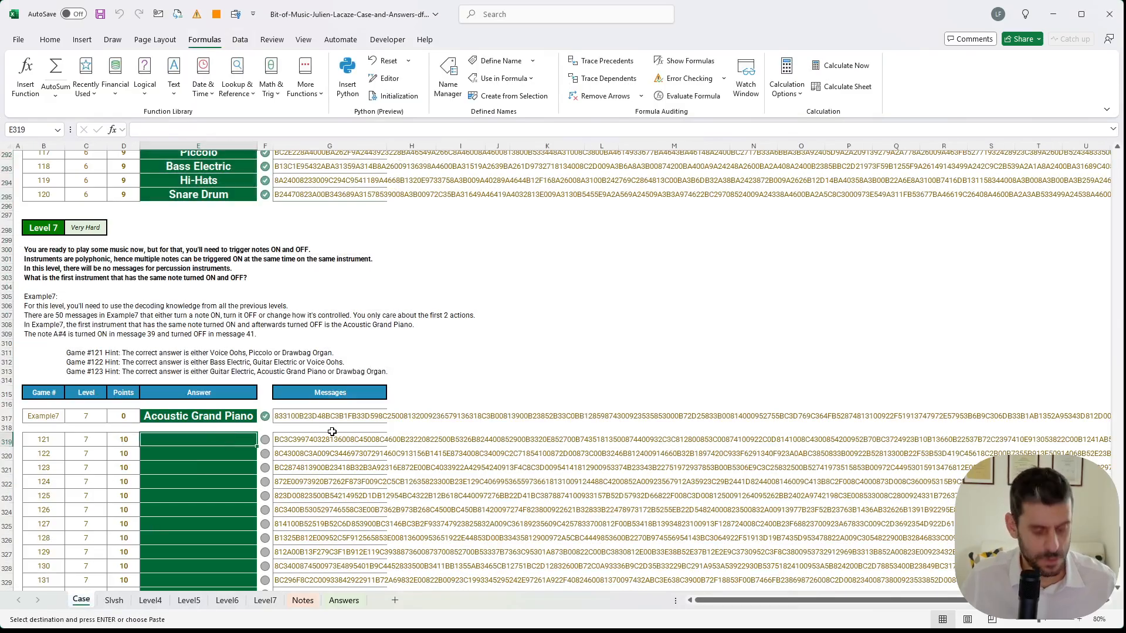
key(ctrl+v)
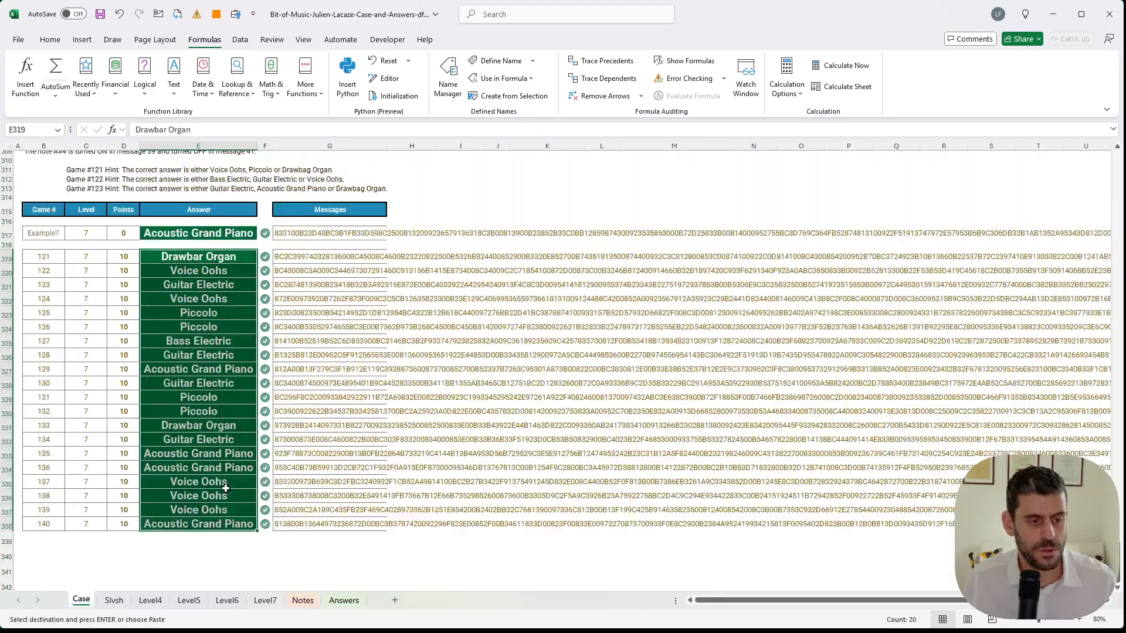
- Answer Bonus A in E40 with a my.countOccStrCS formula counting the "1" characters in the concatenated Level 1 messages G66:G85
scroll(221, 478, up, 20)
scroll(222, 479, down, 5)
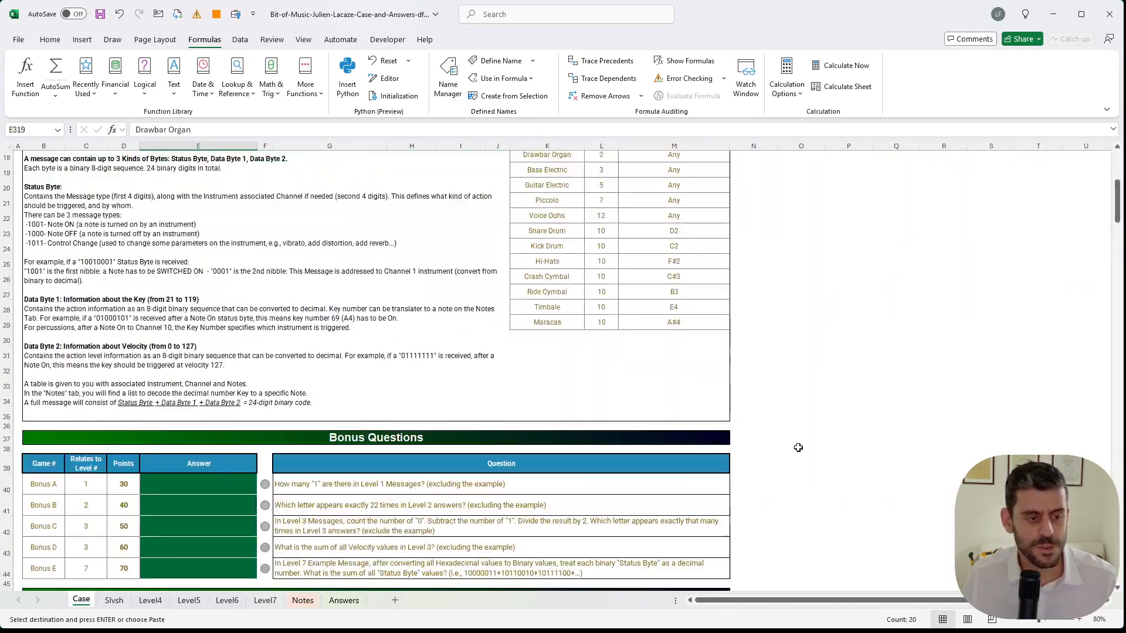
click(800, 446)
scroll(466, 502, down, 3)
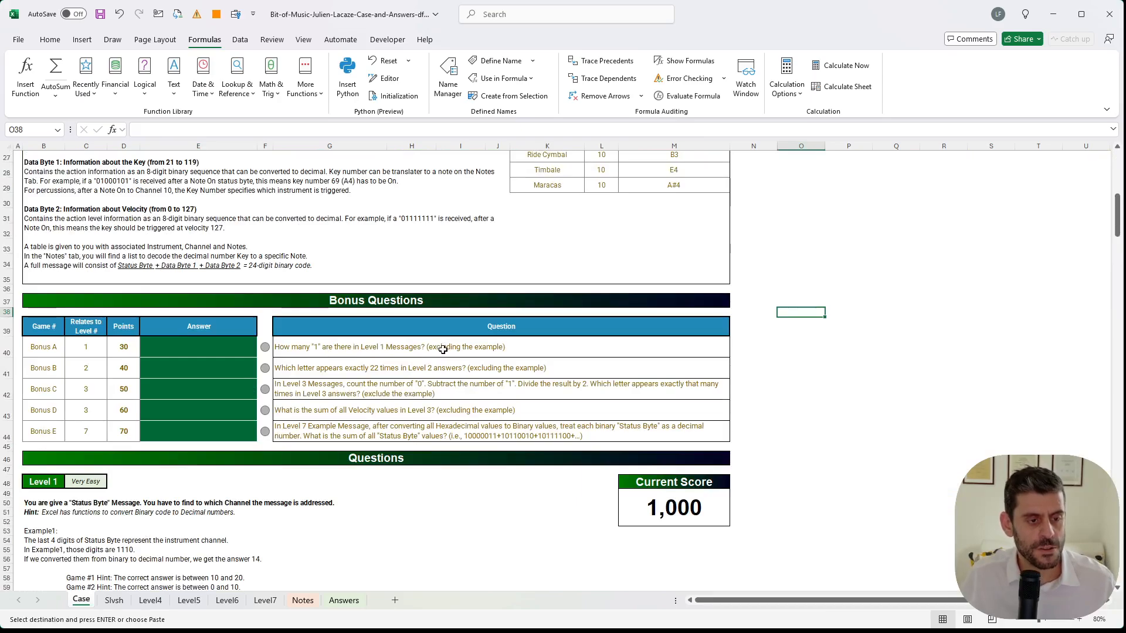
scroll(469, 432, down, 10)
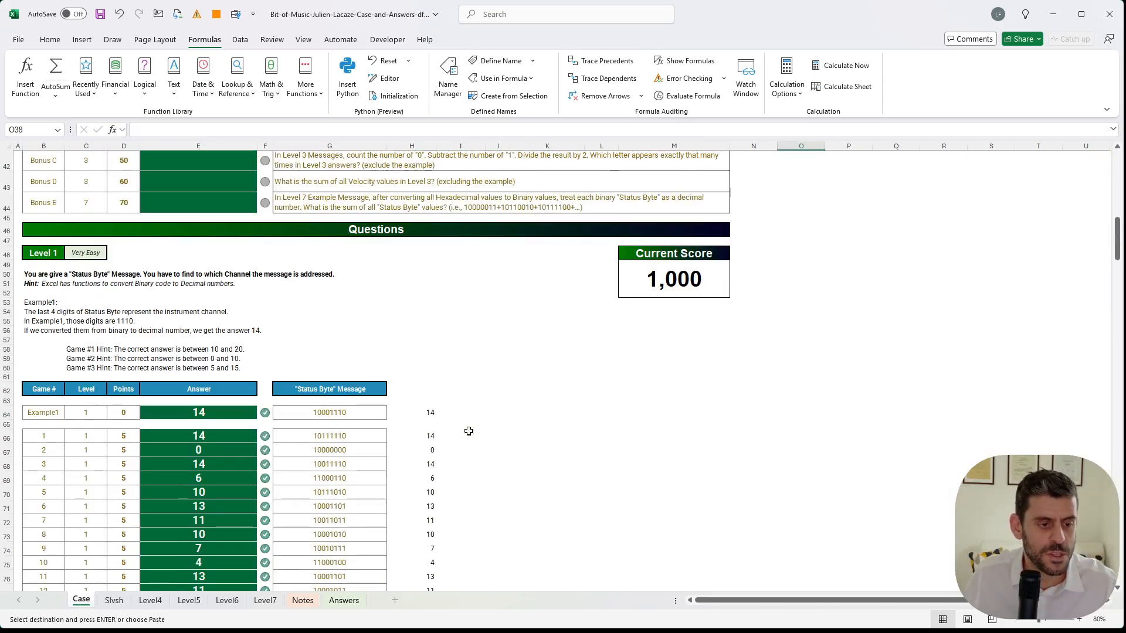
scroll(469, 431, up, 9)
scroll(468, 431, up, 1)
click(198, 347)
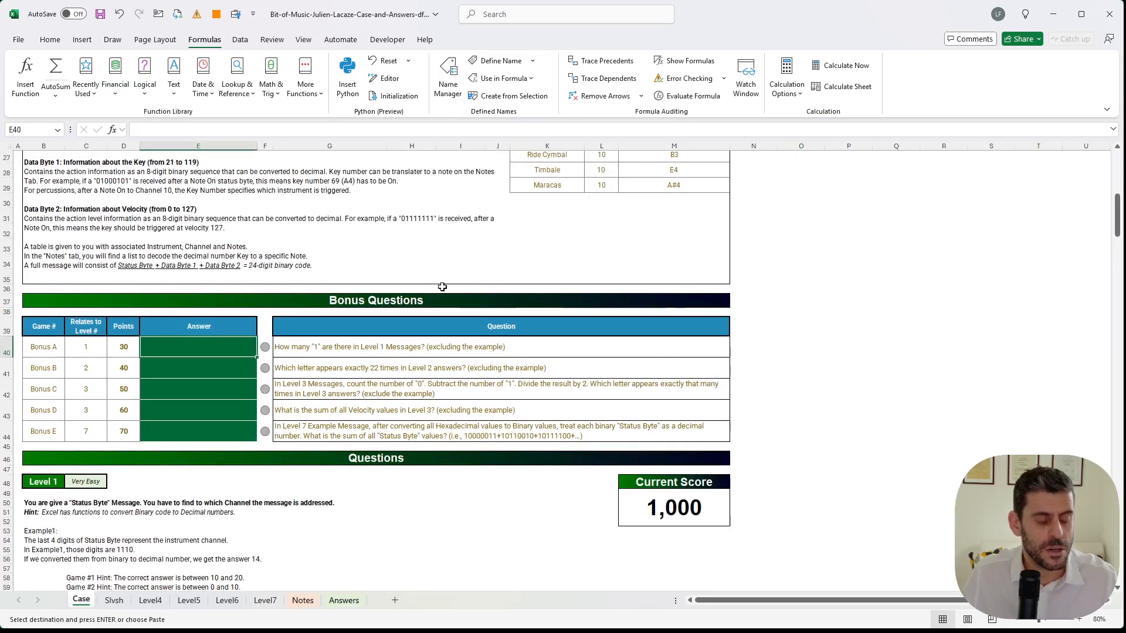
text(+occ)
key(Tab)
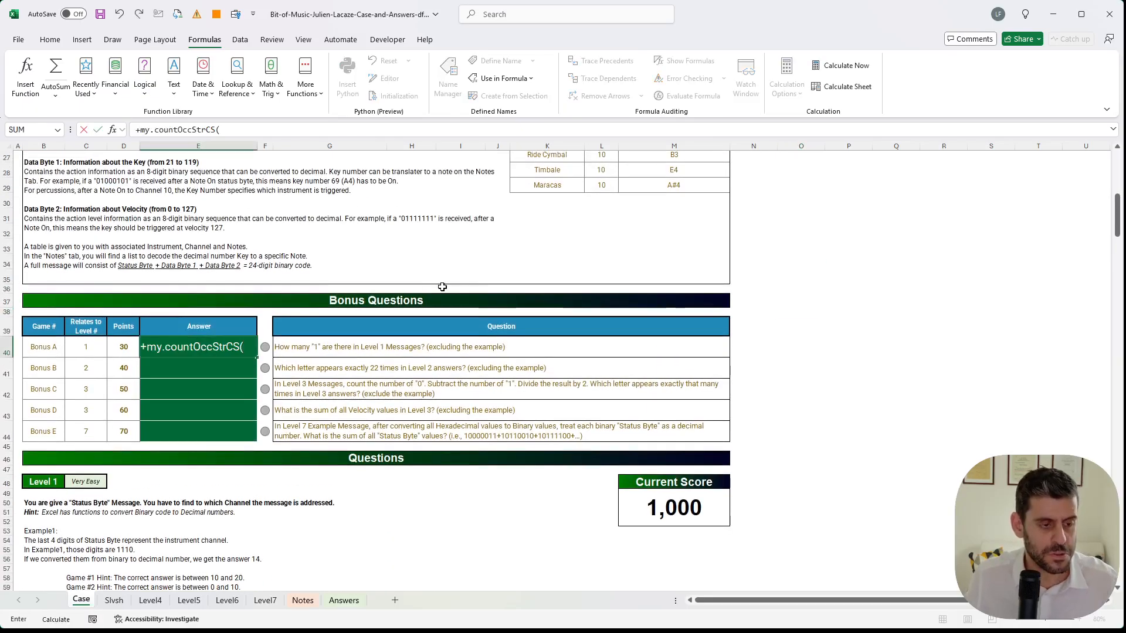
text(CONCAT()
scroll(491, 339, down, 14)
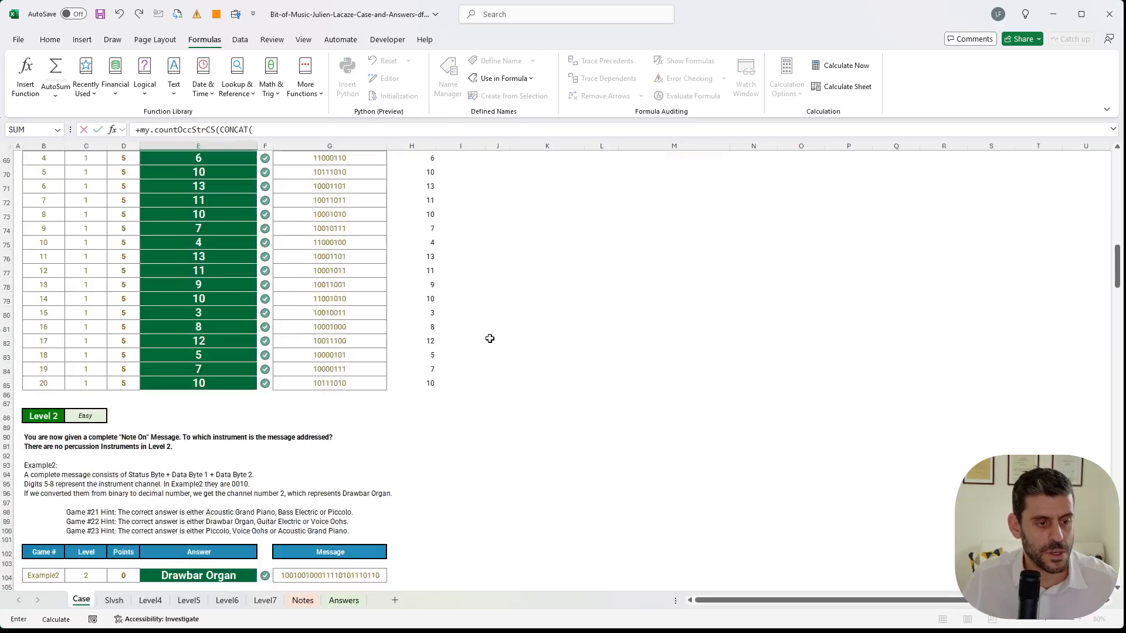
scroll(446, 339, up, 6)
drag(339, 299, 334, 566)
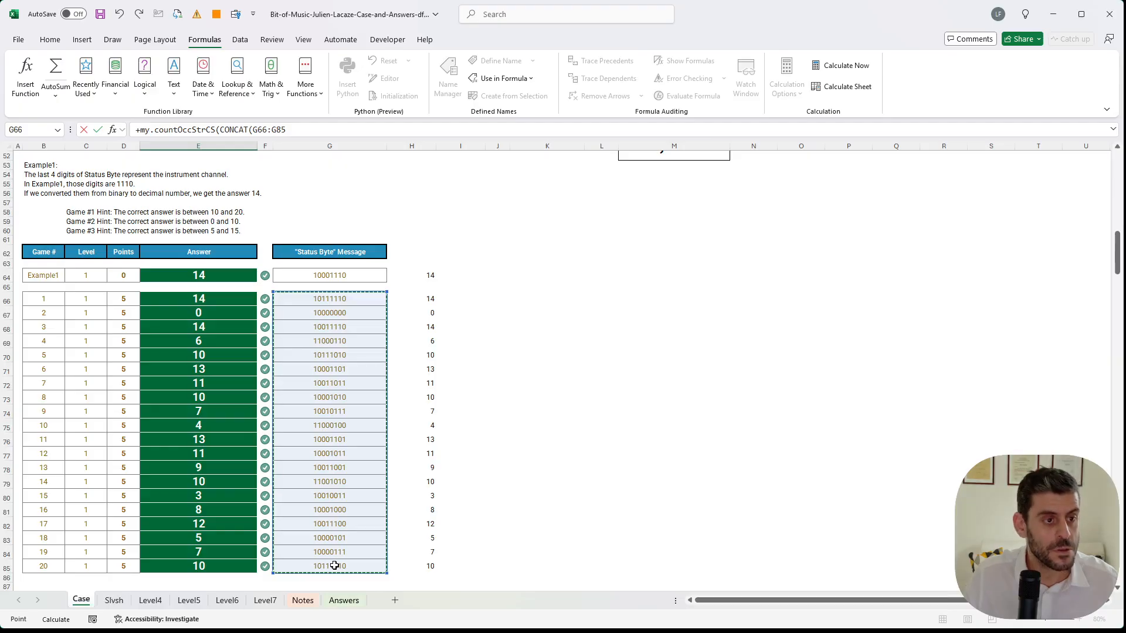
text(),1)
key(Return)
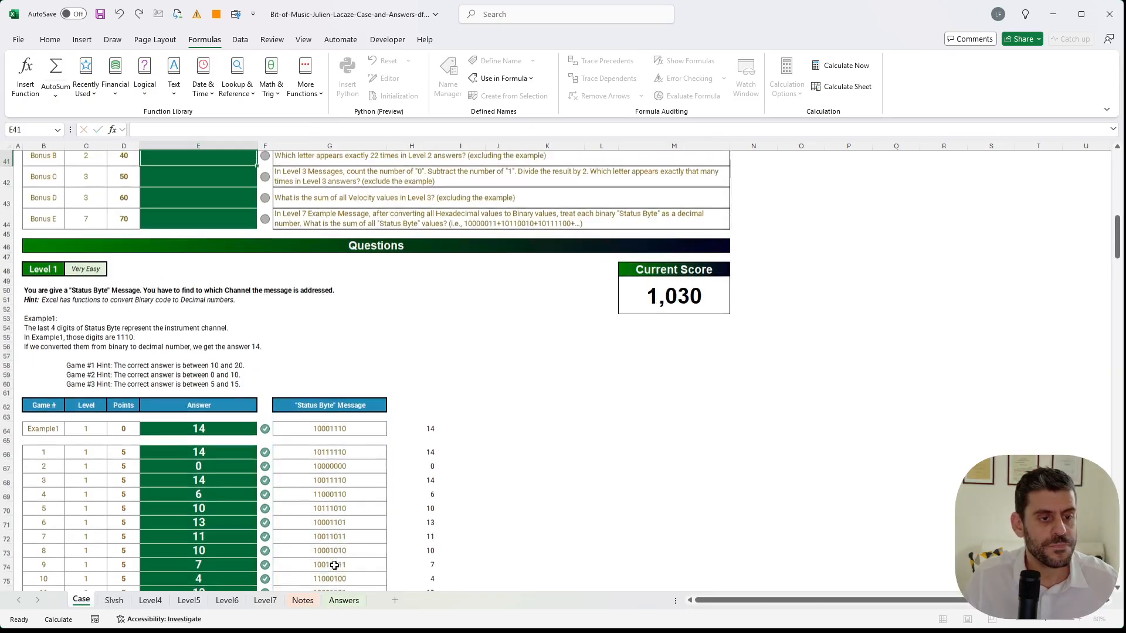
- Read the Bonus B question and examine the Level 2 answers it refers to
key(Up)
key(Up)
key(Up)
key(Up)
scroll(774, 489, up, 3)
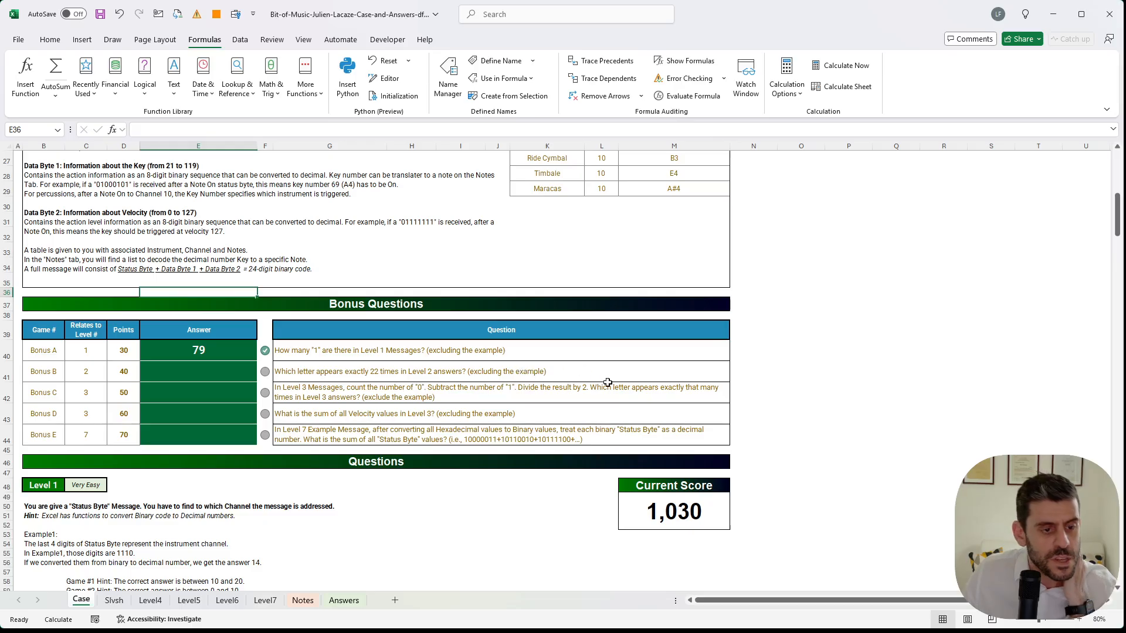
scroll(674, 397, down, 1)
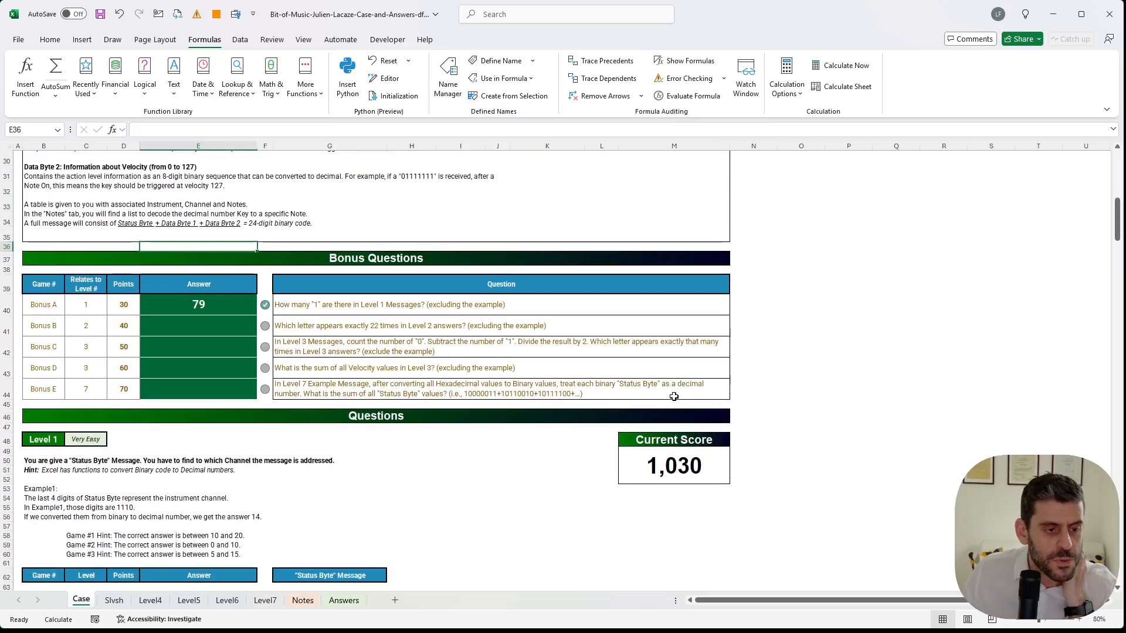
scroll(673, 397, down, 17)
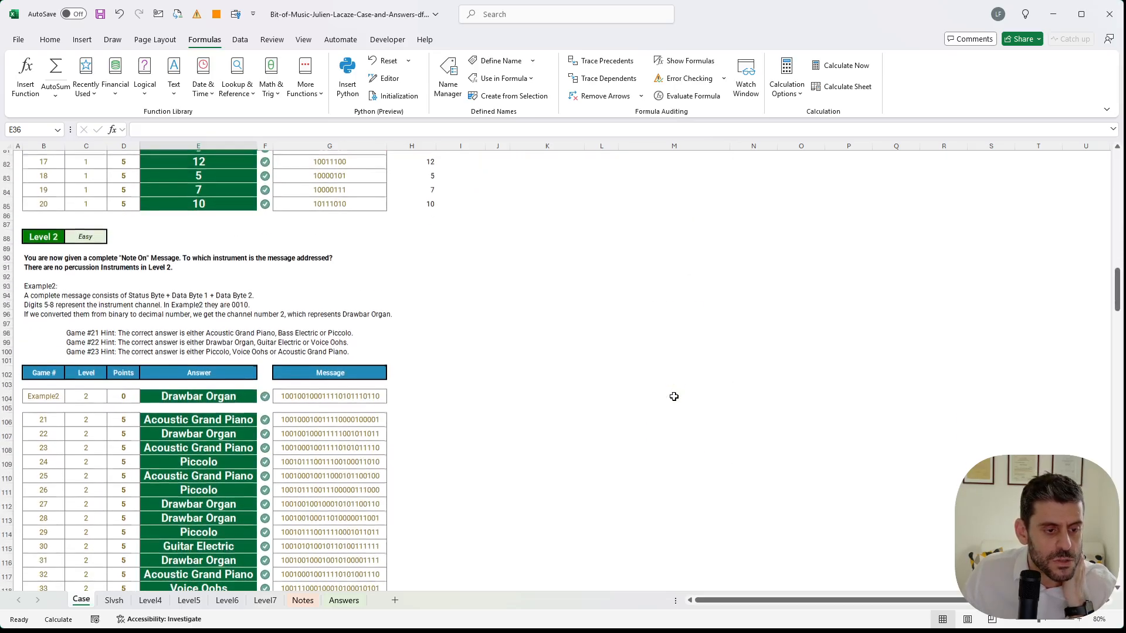
click(436, 402)
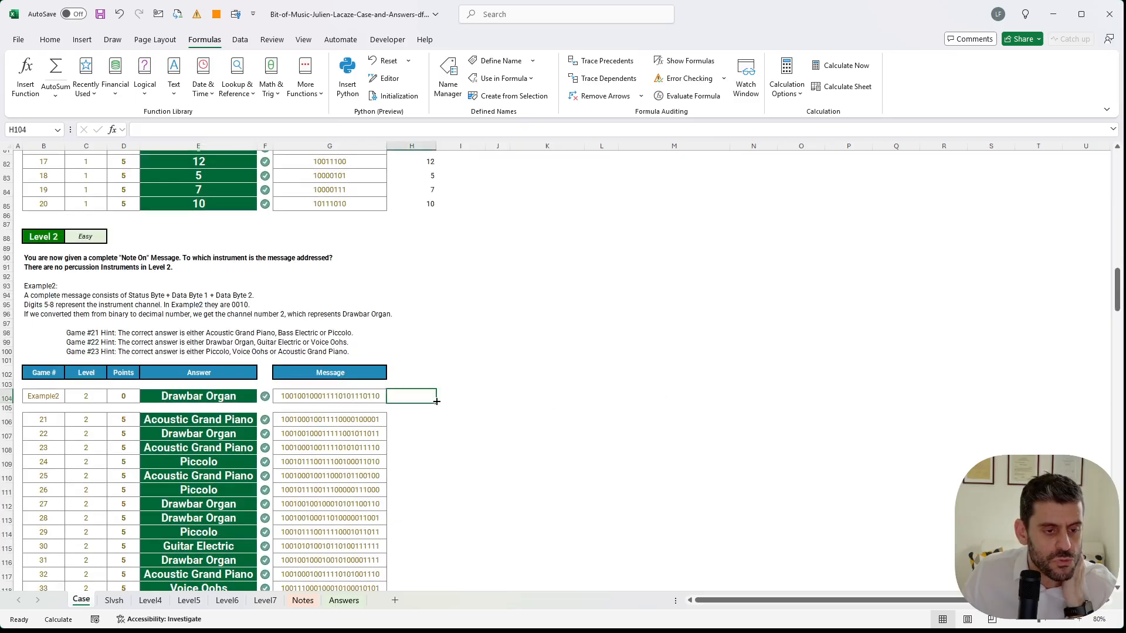
click(441, 399)
click(455, 373)
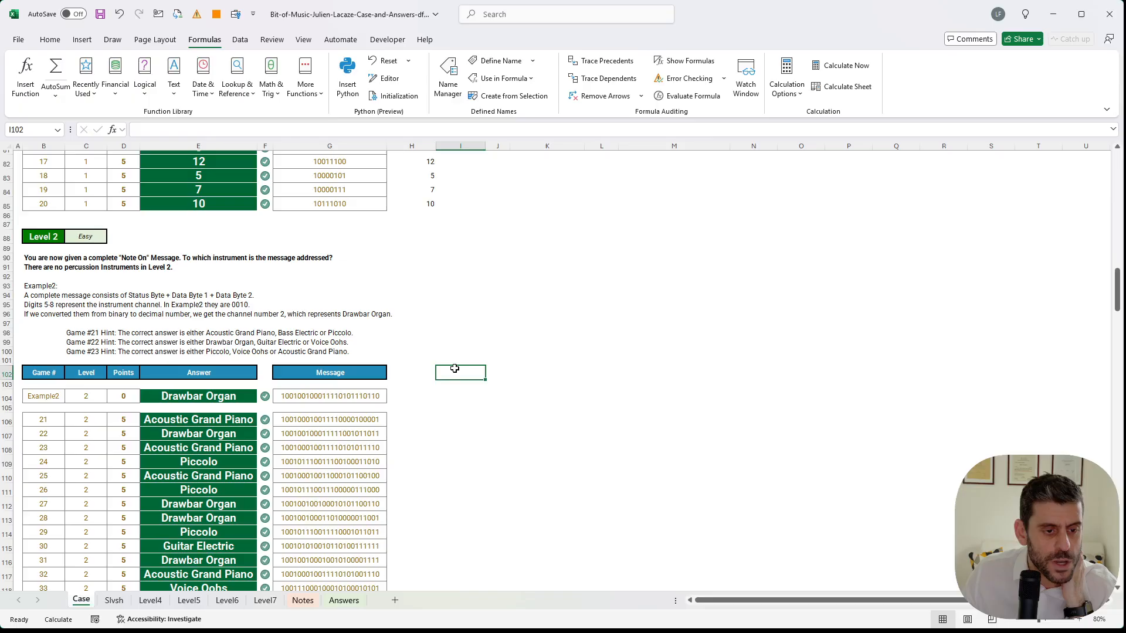
click(458, 399)
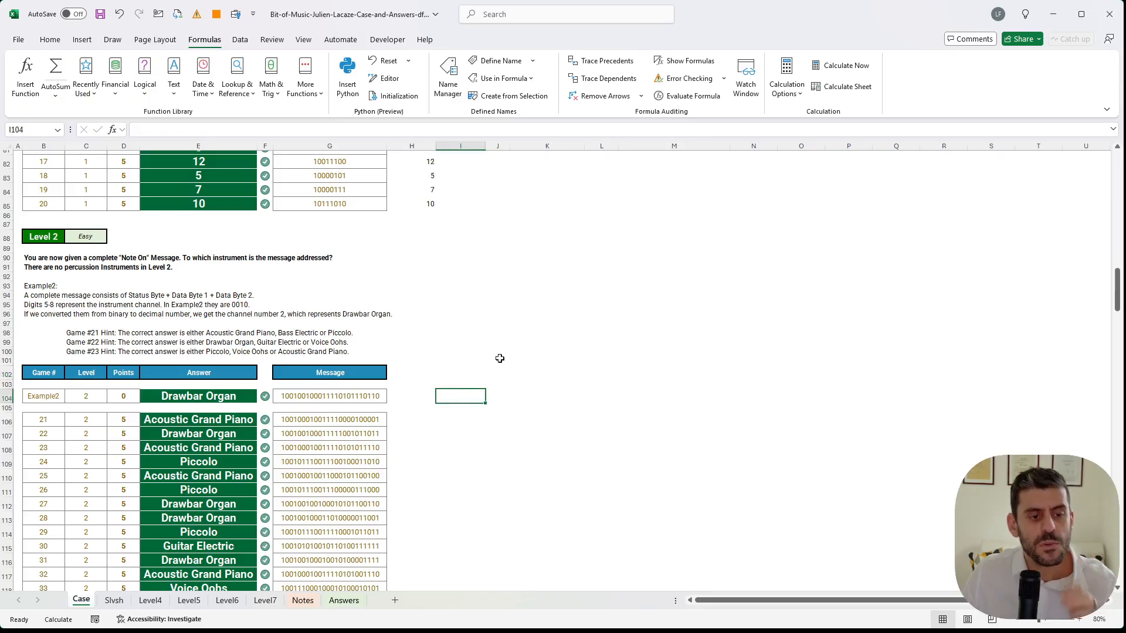
- In I102, enter the alphabet header formula CHAR(SEQUENCE(,26,,CODE("A"))) so it spills across the row
click(451, 369)
text(+)
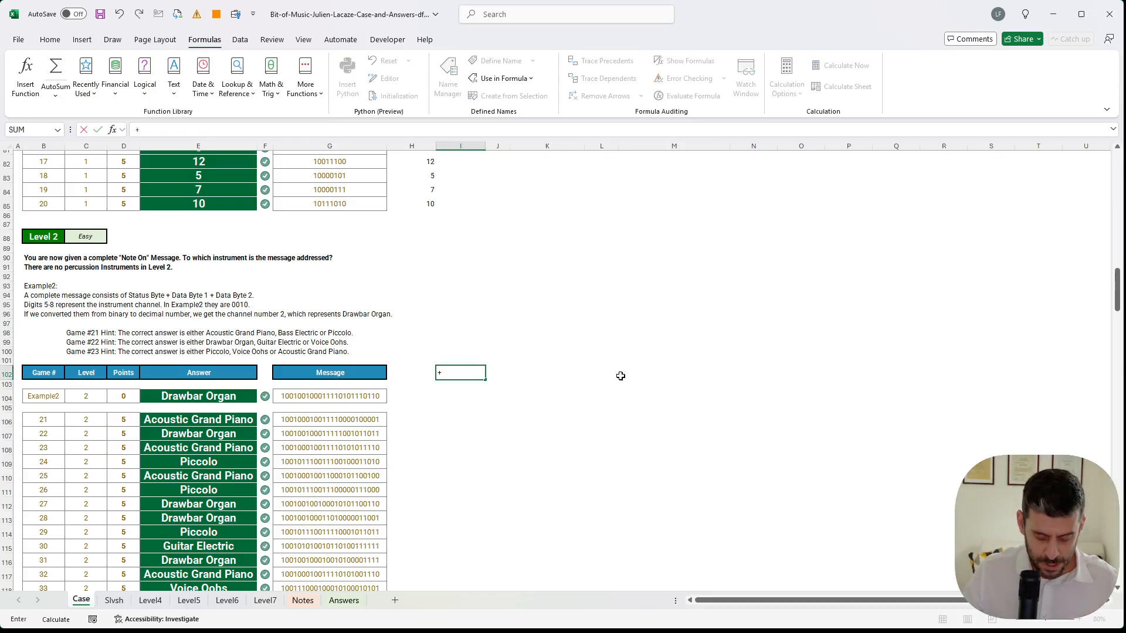
text(ch)
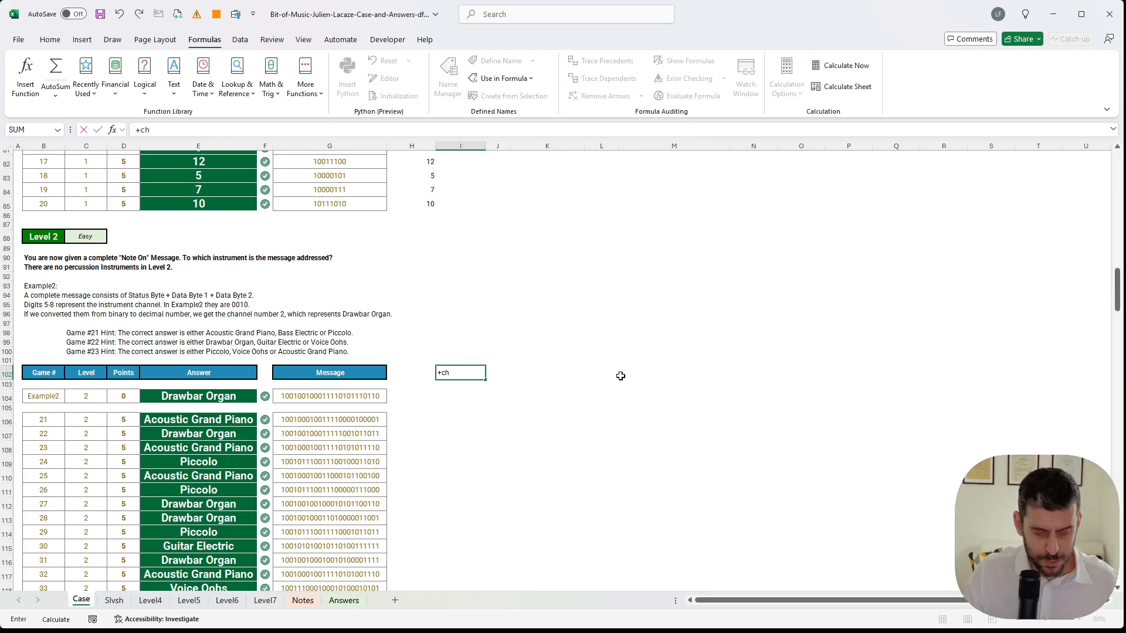
text(a)
key(Tab)
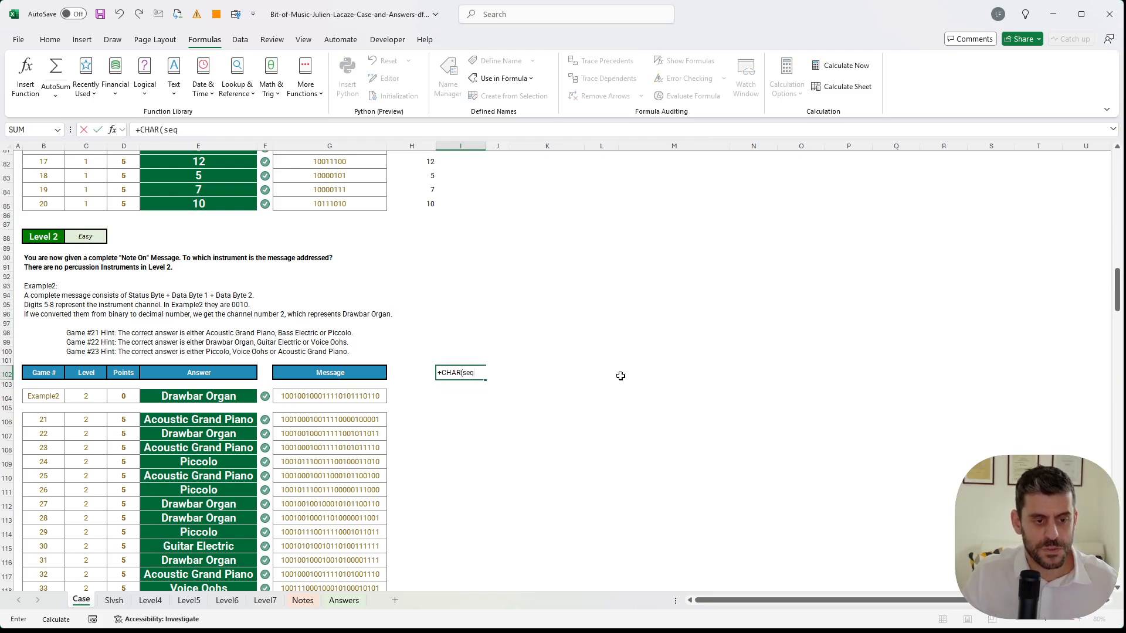
text(seq)
key(Tab)
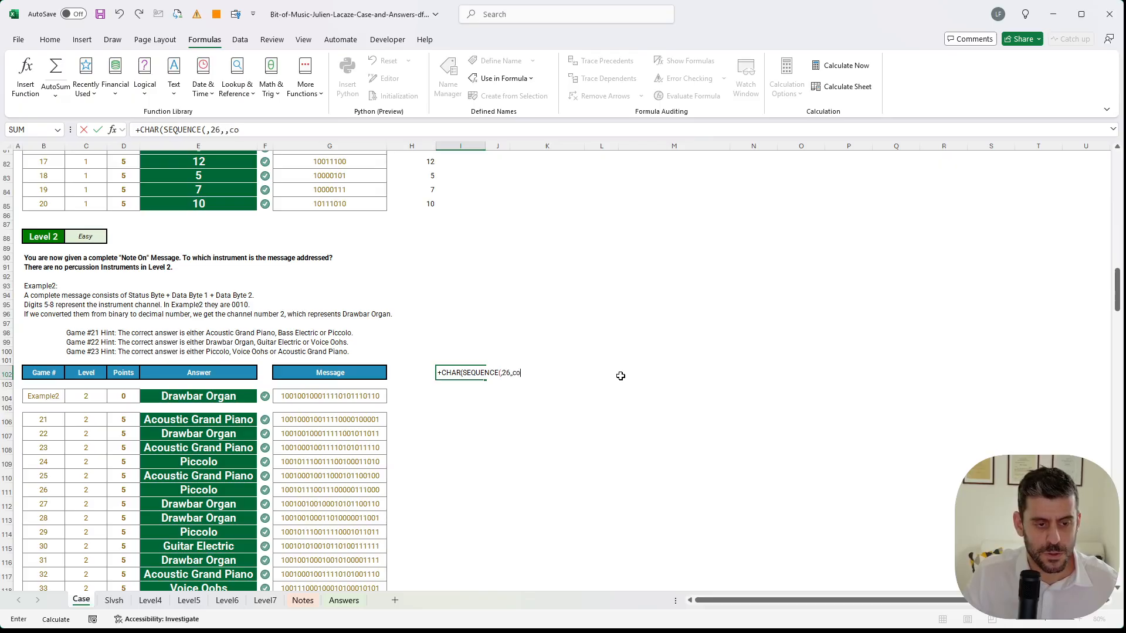
text(,26,,cod)
key(Tab)
text(")
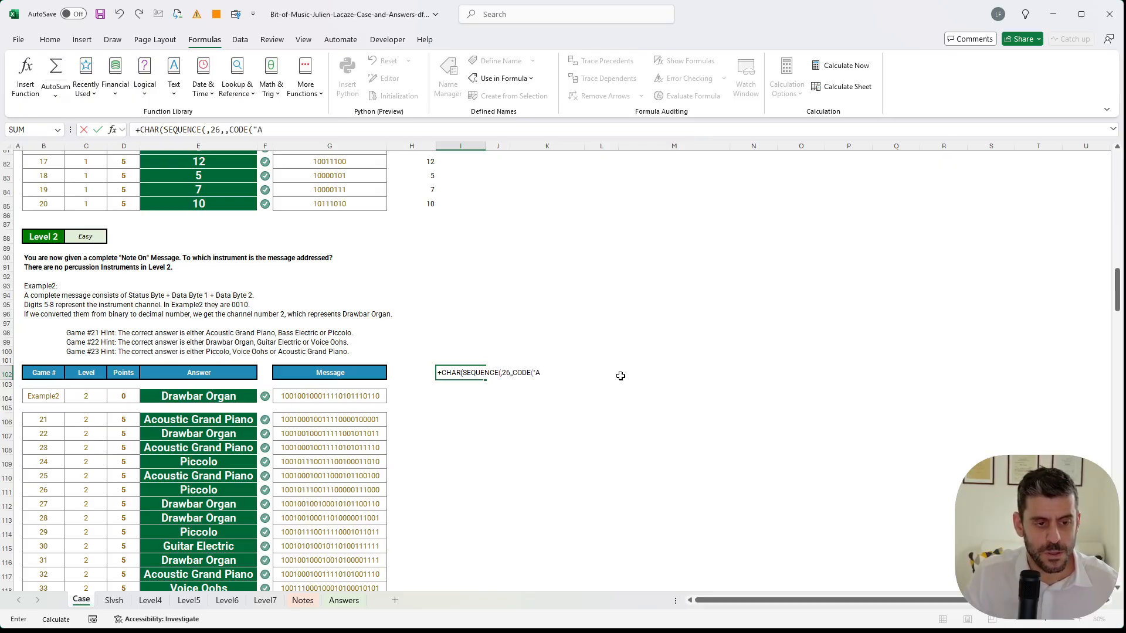
key(Return)
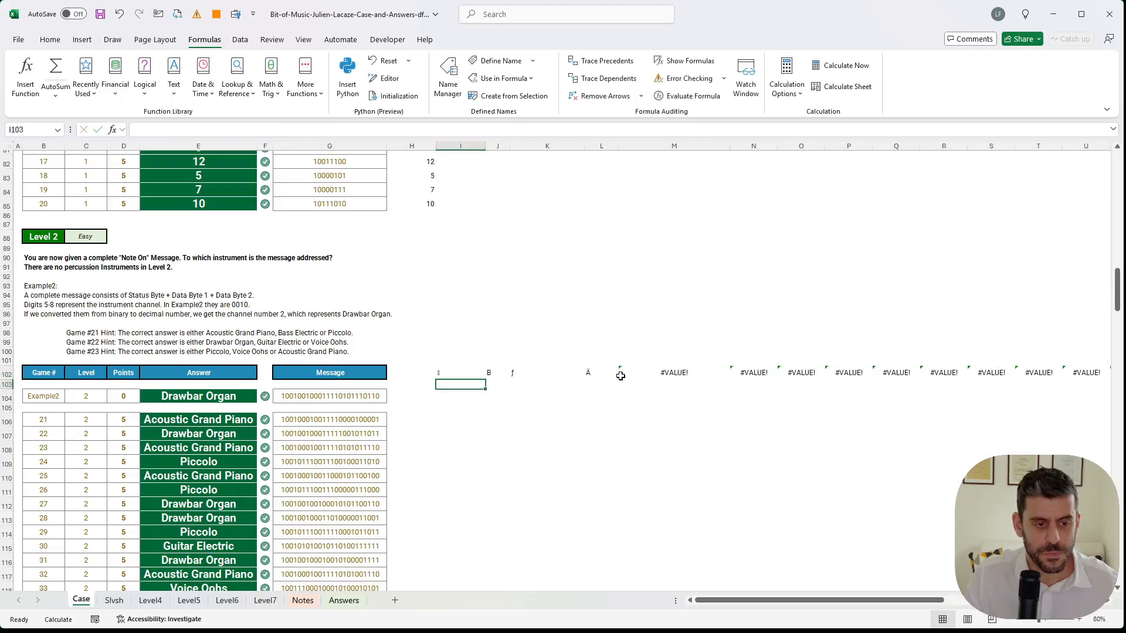
- Correct the I102 formula to CHAR(SEQUENCE(,26,CODE("A"))), making CODE("A") the start argument
key(Up)
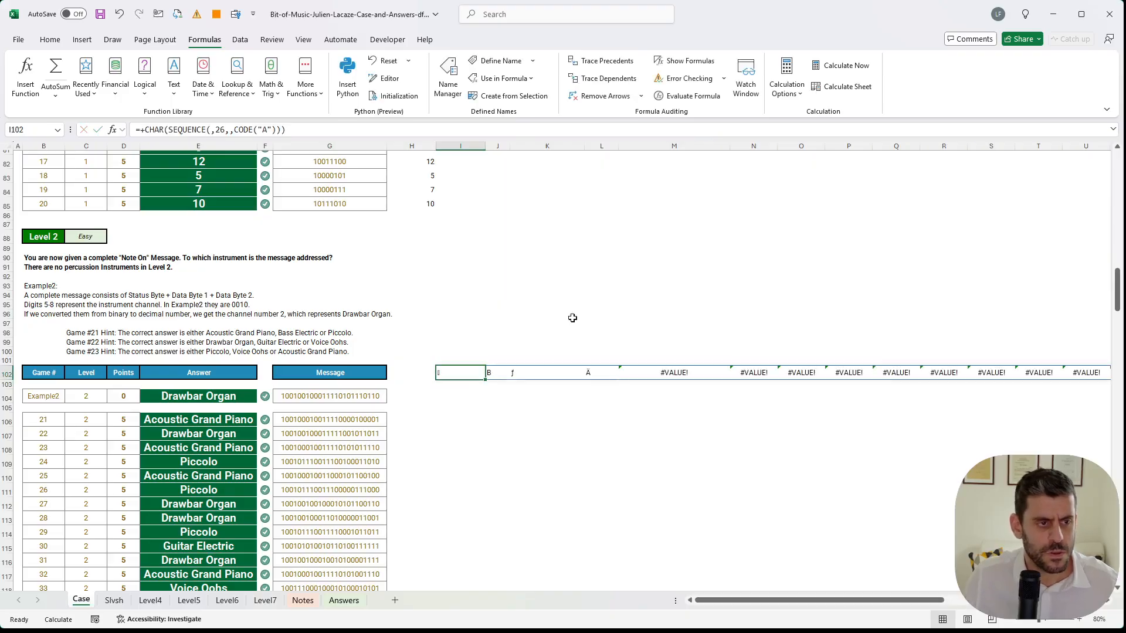
click(226, 130)
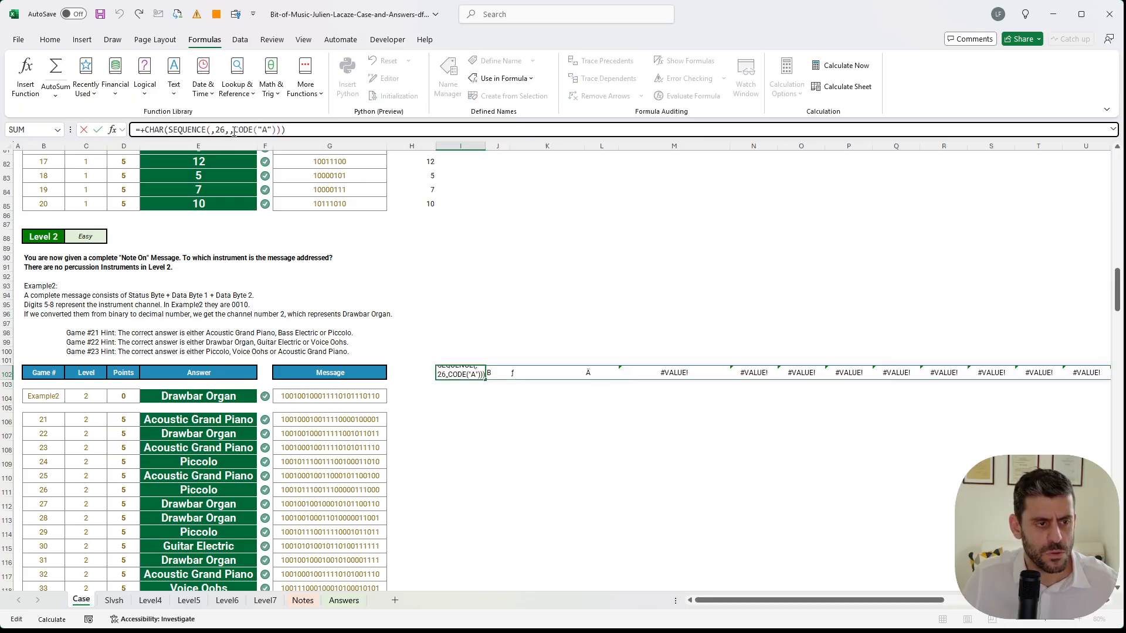
text(,)
key(Return)
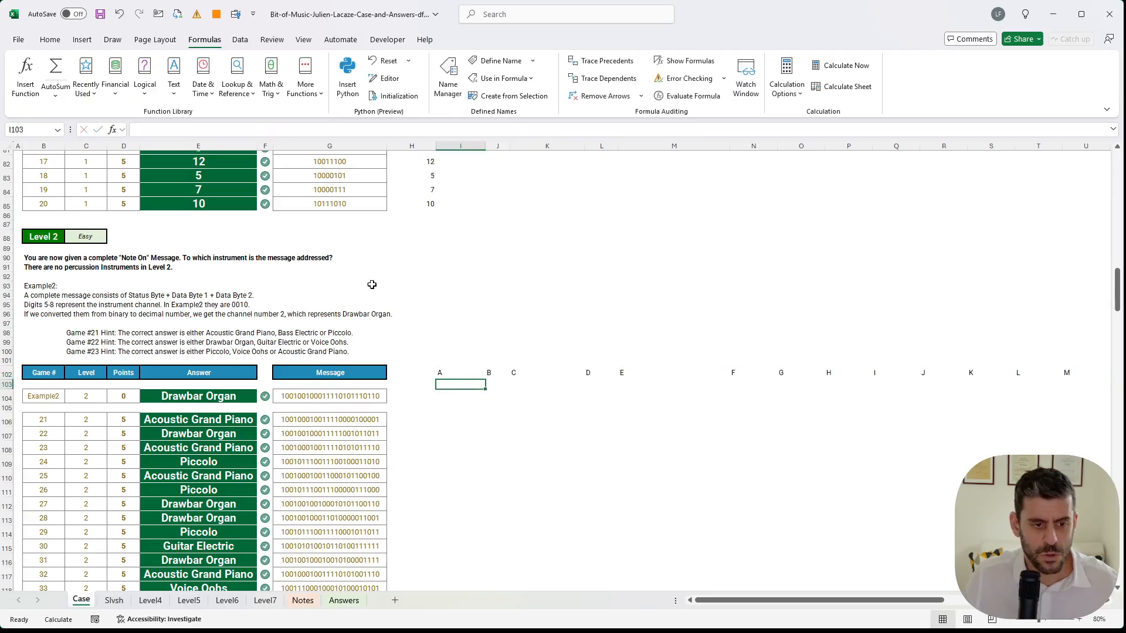
- In I106, enter my.countOccStrCS(UPPER($E106),I$102) to count the header letter in game 21's uppercase answer
click(450, 409)
key(Down)
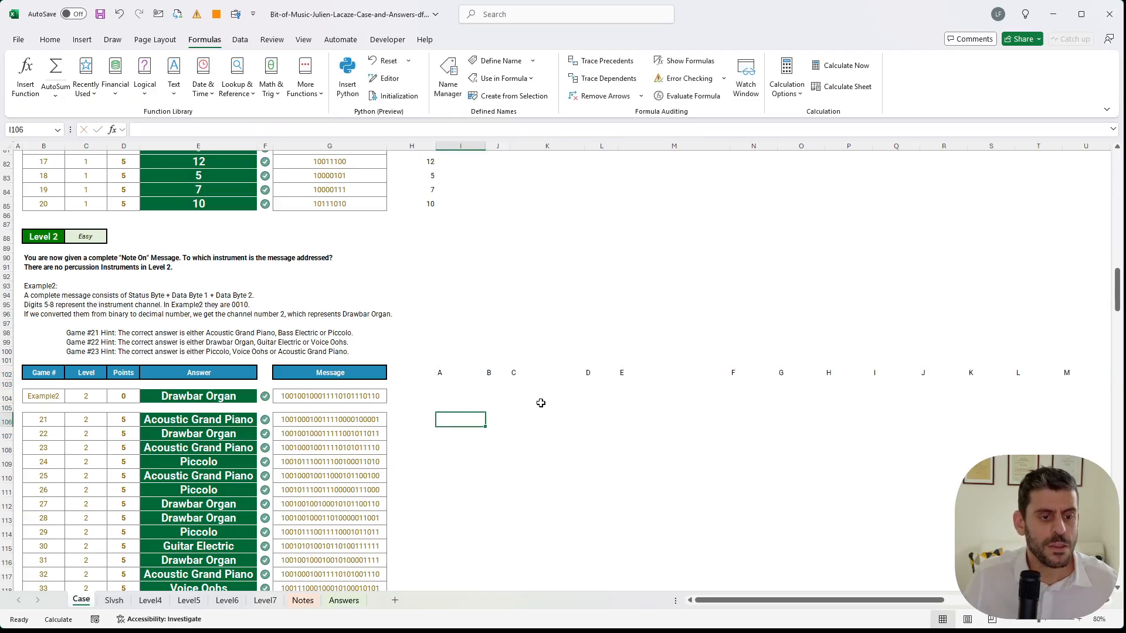
text(+o)
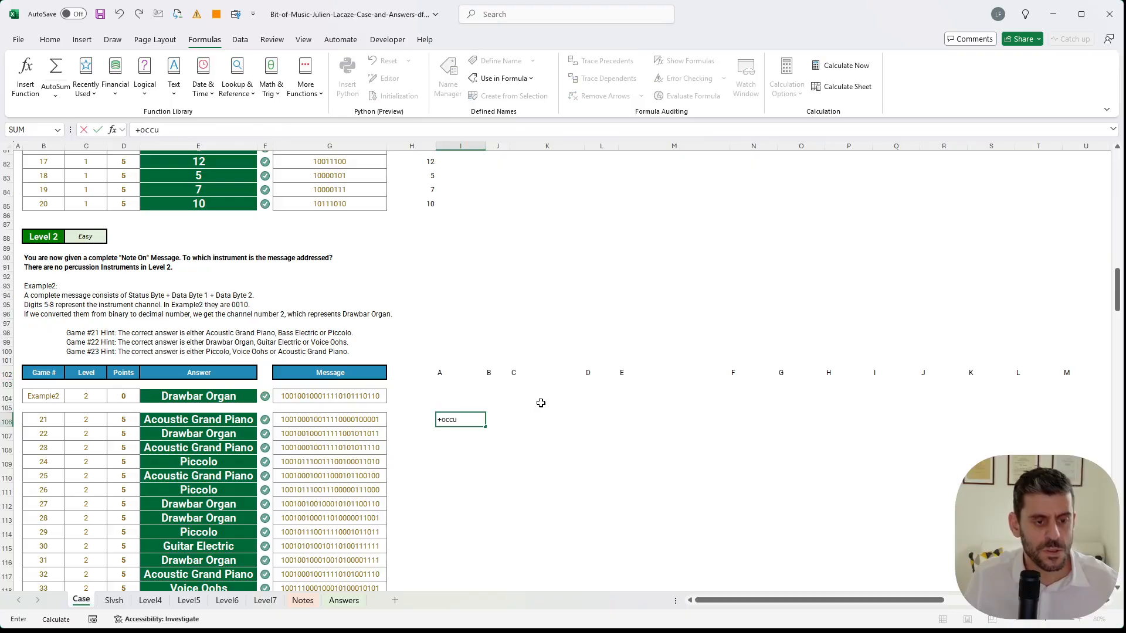
text(cc)
key(Tab)
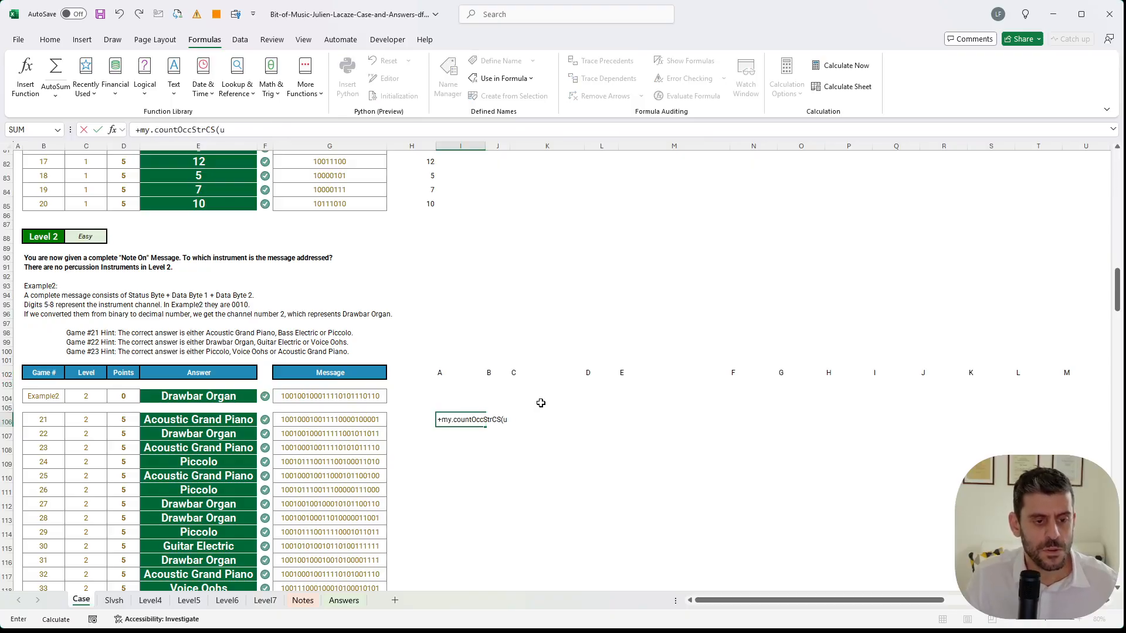
text(upp)
key(Tab)
key(Left)
key(Left)
key(Left)
key(Left)
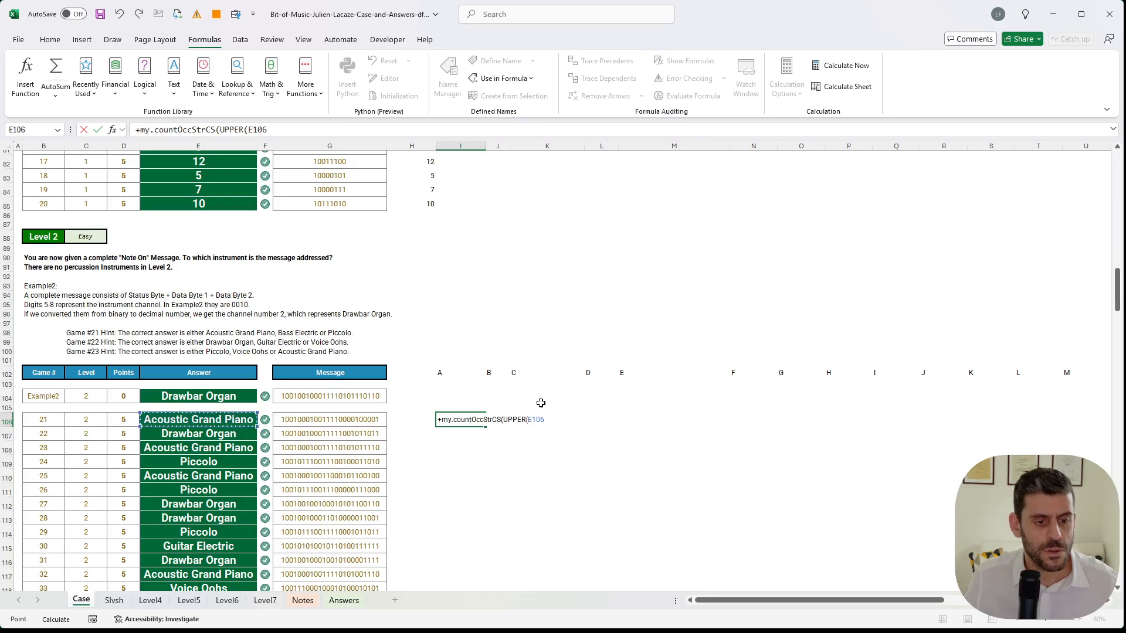
text(),)
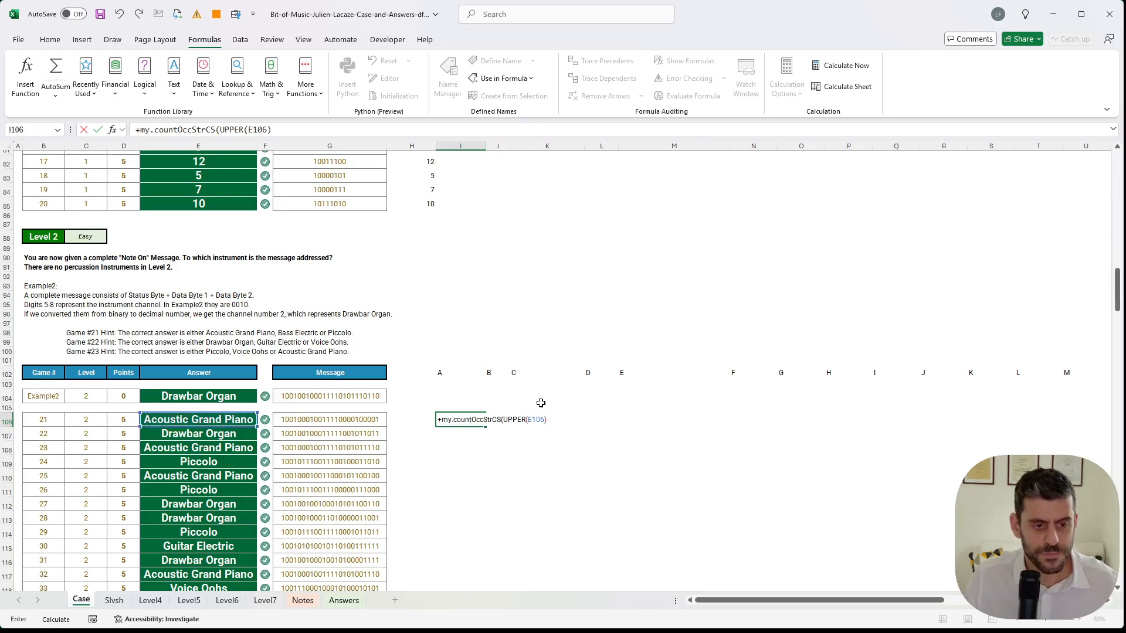
key(Up)
key(Up)
key(Up)
key(Up)
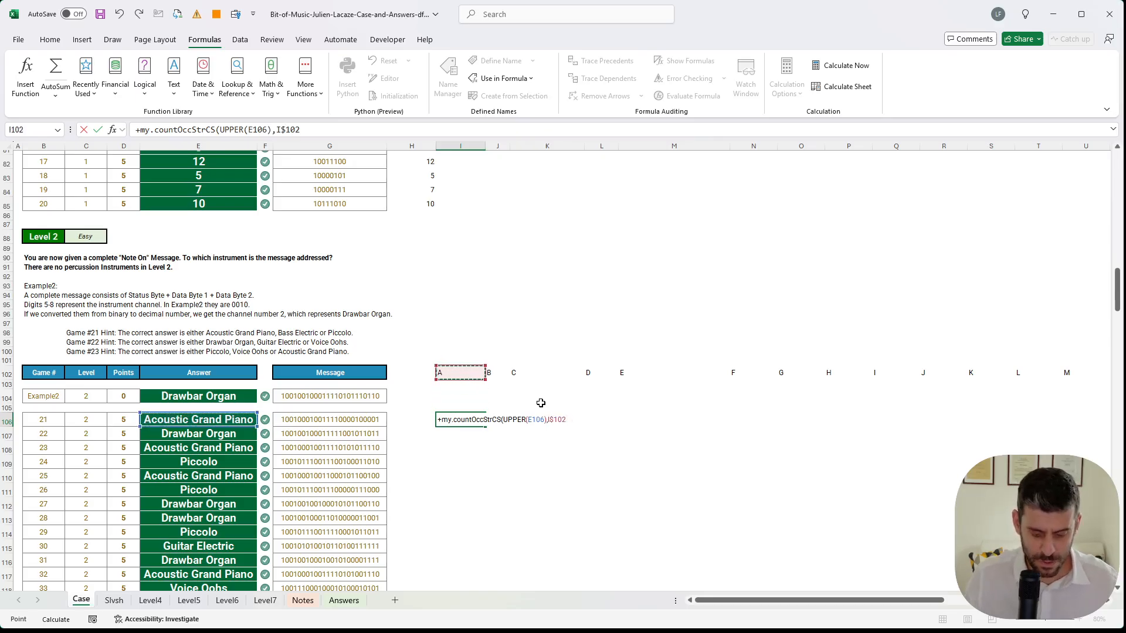
key(ctrl+Return)
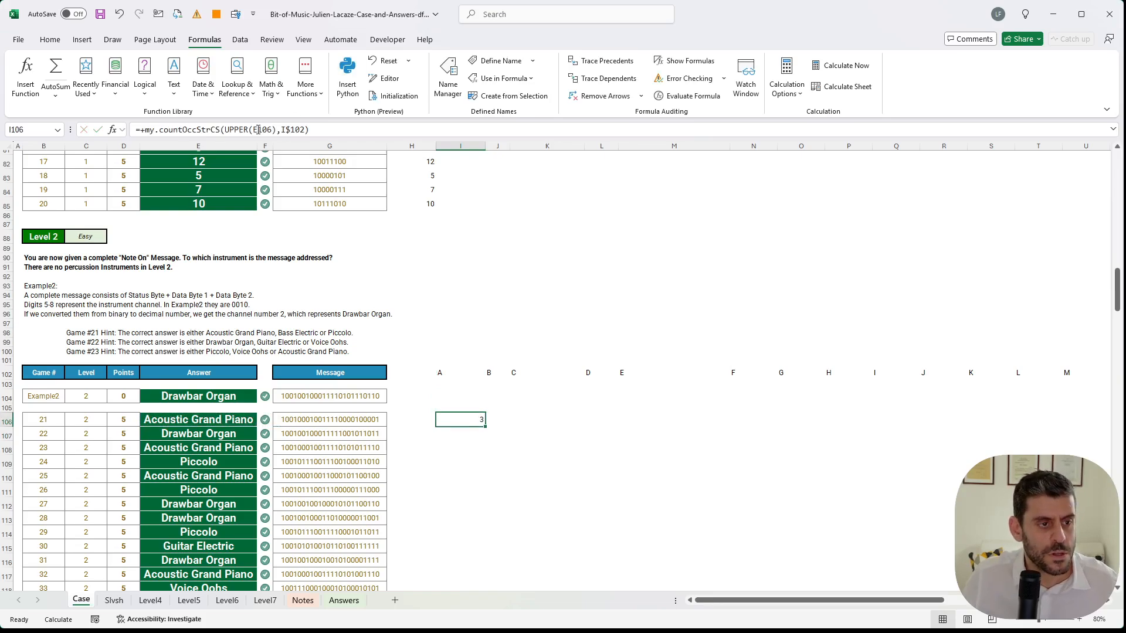
click(258, 129)
key(Return)
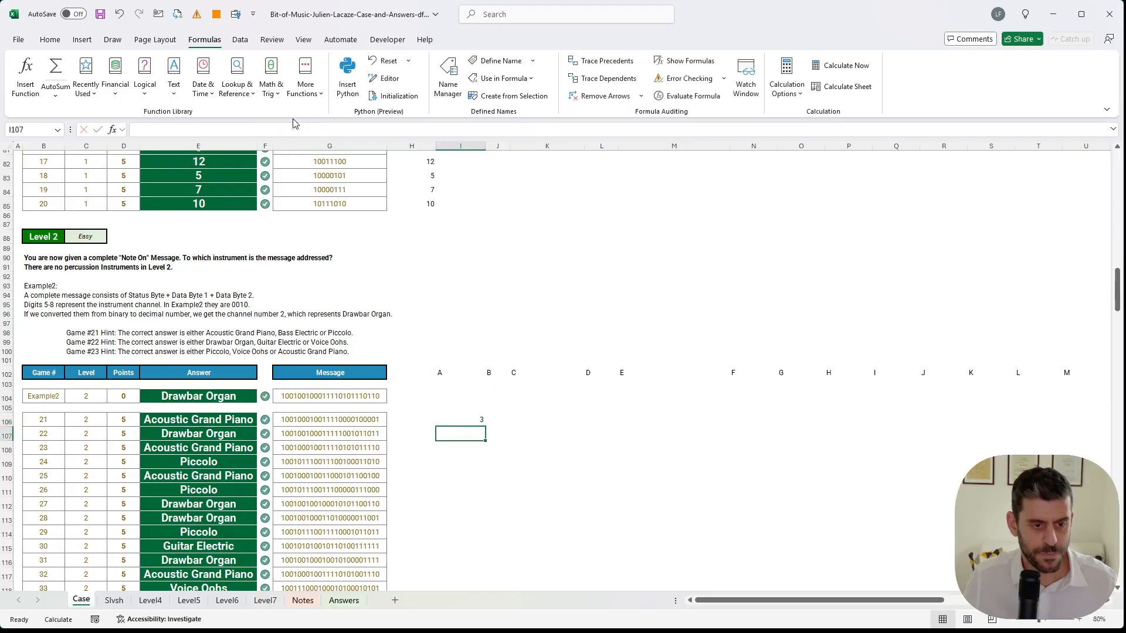
- Copy the letter-count formula from I106 across row 106 to AH106, under every letter of the alphabet
key(Up)
key(ctrl+c)
key(ctrl+Up)
key(ctrl+Up)
key(ctrl+Down)
key(ctrl+Right)
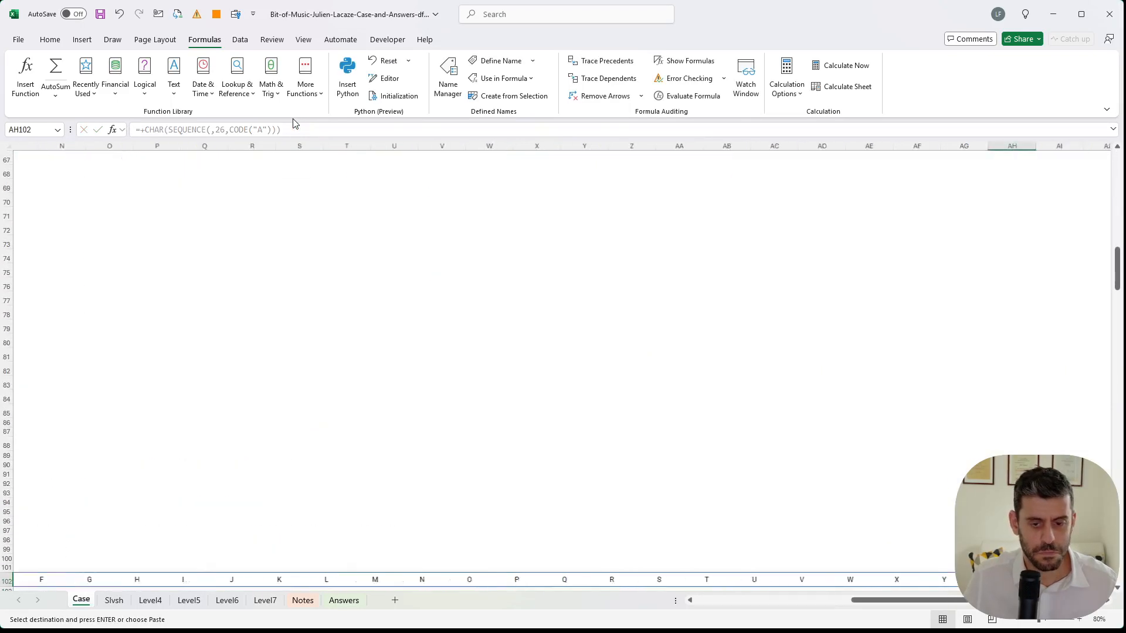
key(Down)
key(Down)
key(Down)
key(Down)
key(Left)
key(Left)
key(ctrl+Left)
key(Down)
key(Down)
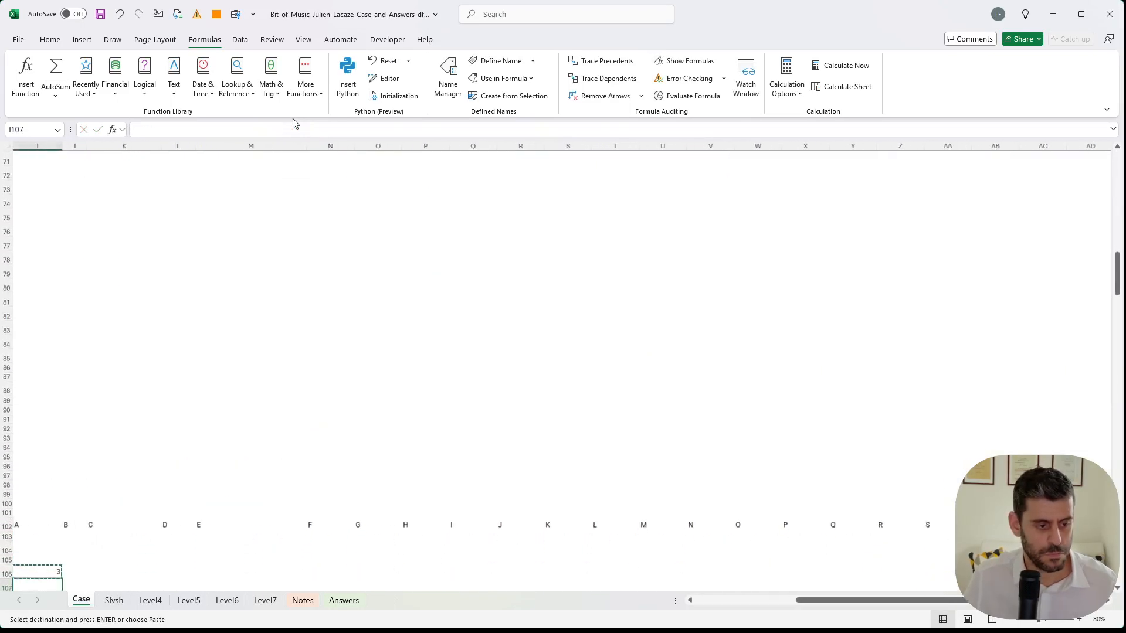
key(Right)
key(Up)
key(Up)
key(Up)
key(ctrl+Up)
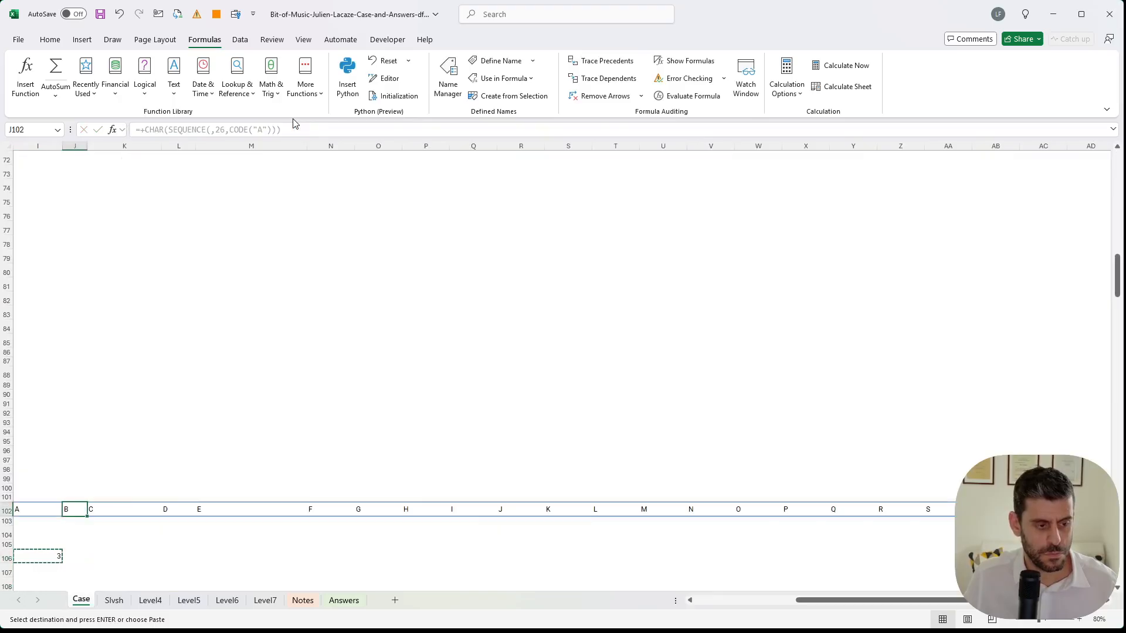
key(ctrl+Right)
key(Down)
key(Down)
key(Down)
key(Down)
key(ctrl+shift+Left)
key(ctrl+v)
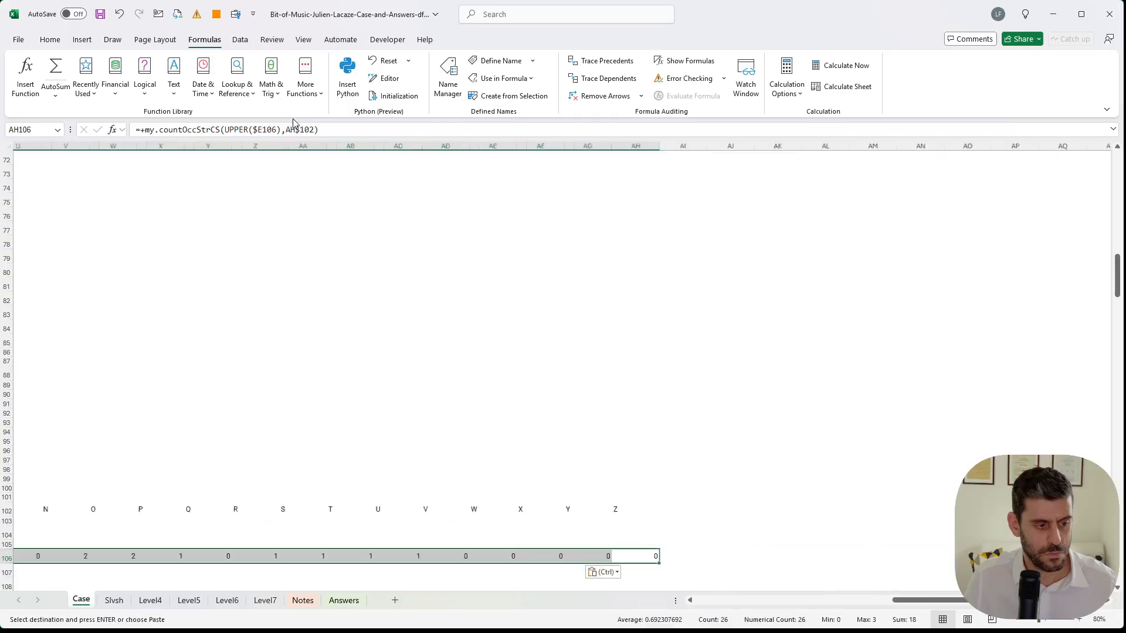
- Copy the row 106 letter-count formulas down to rows 107–125, covering the remaining Level 2 games
key(Escape)
key(ctrl+Left)
key(Right)
key(Left)
key(ctrl+shift+Right)
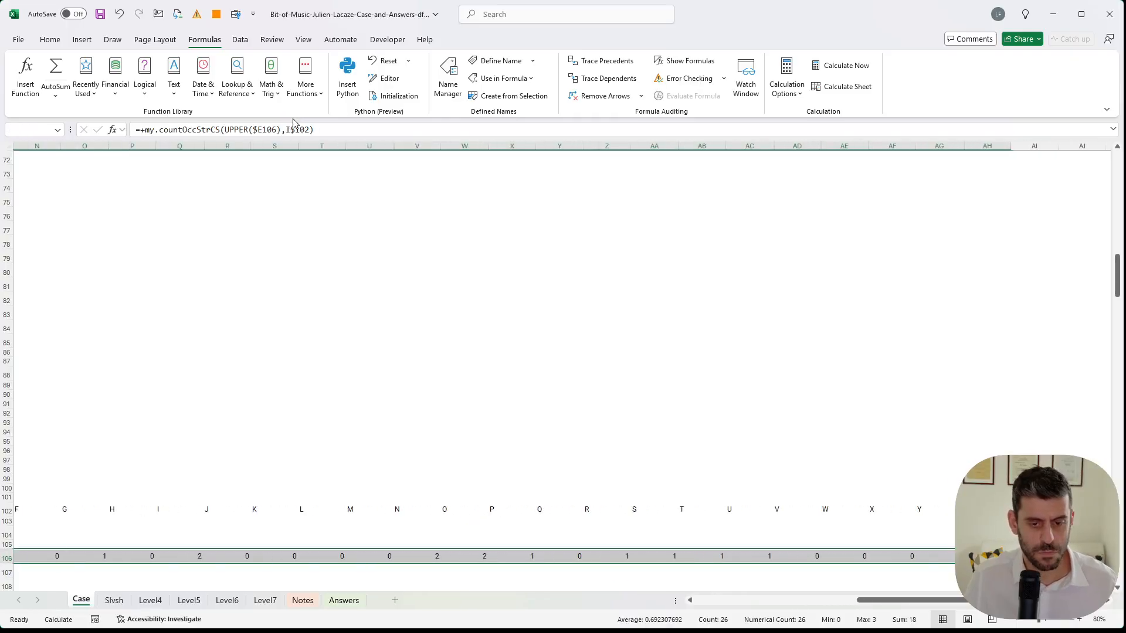
key(ctrl+c)
key(Home)
scroll(295, 88, down, 6)
scroll(485, 372, down, 7)
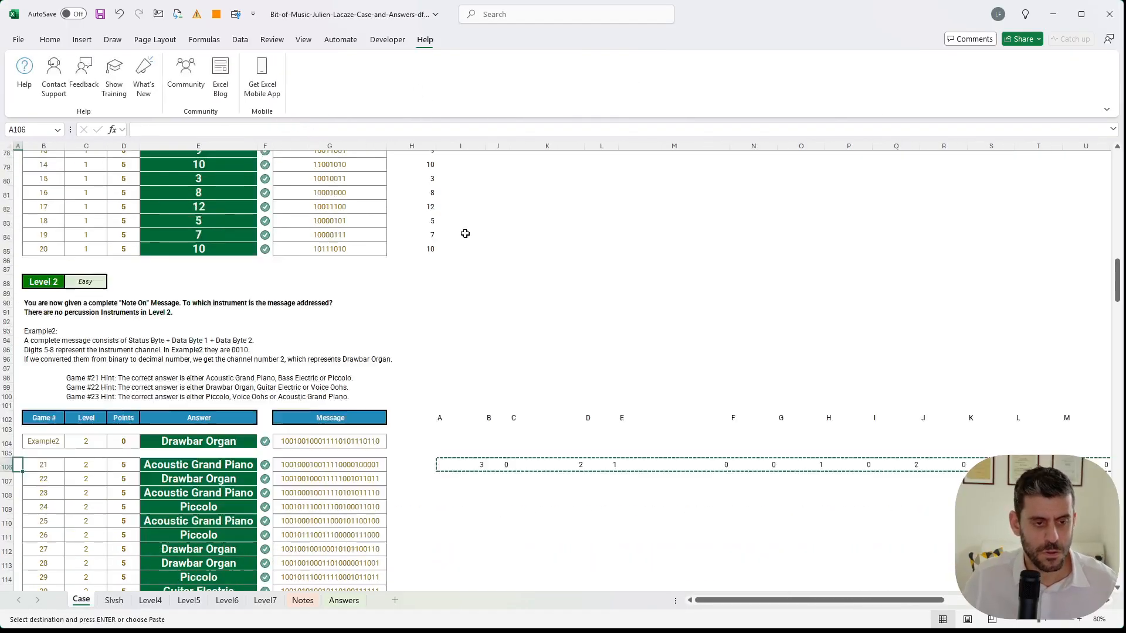
scroll(485, 372, up, 1)
scroll(261, 56, up, 1)
scroll(261, 56, up, 4)
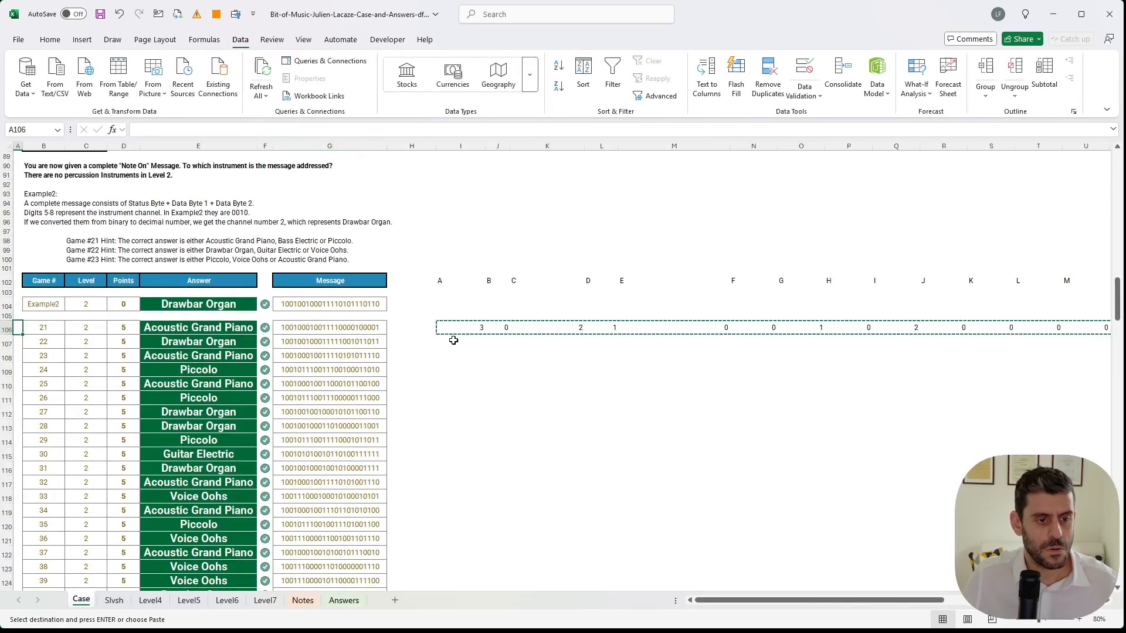
drag(452, 339, 456, 568)
key(ctrl+v)
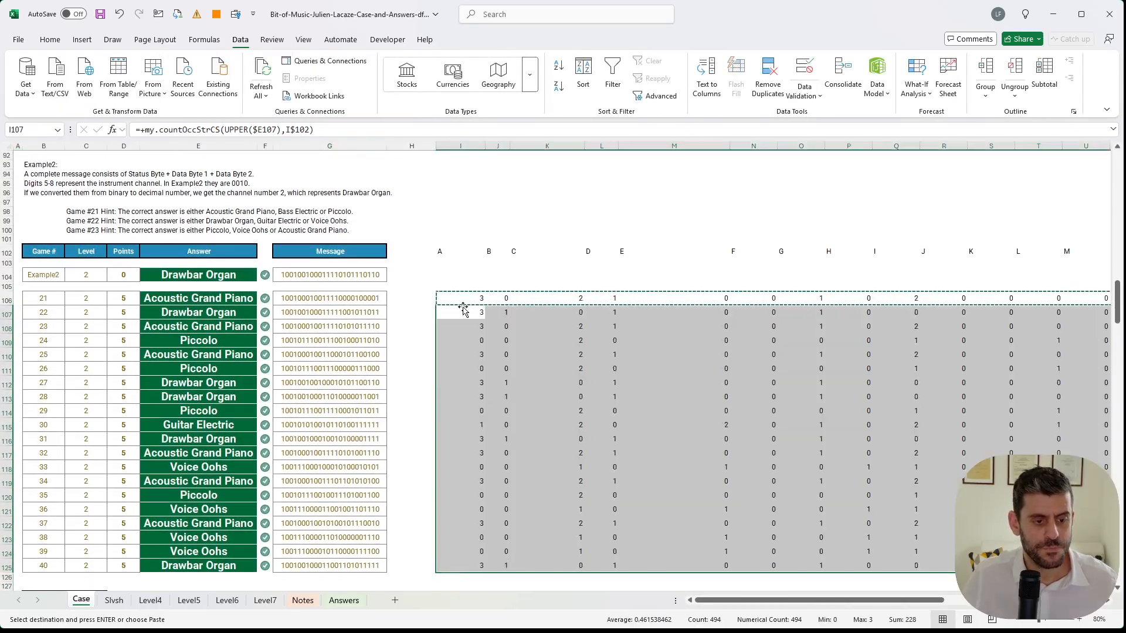
- In I101, enter SUM(I106:I125) to total the letter A counts for Level 2
click(451, 239)
text(+sum()
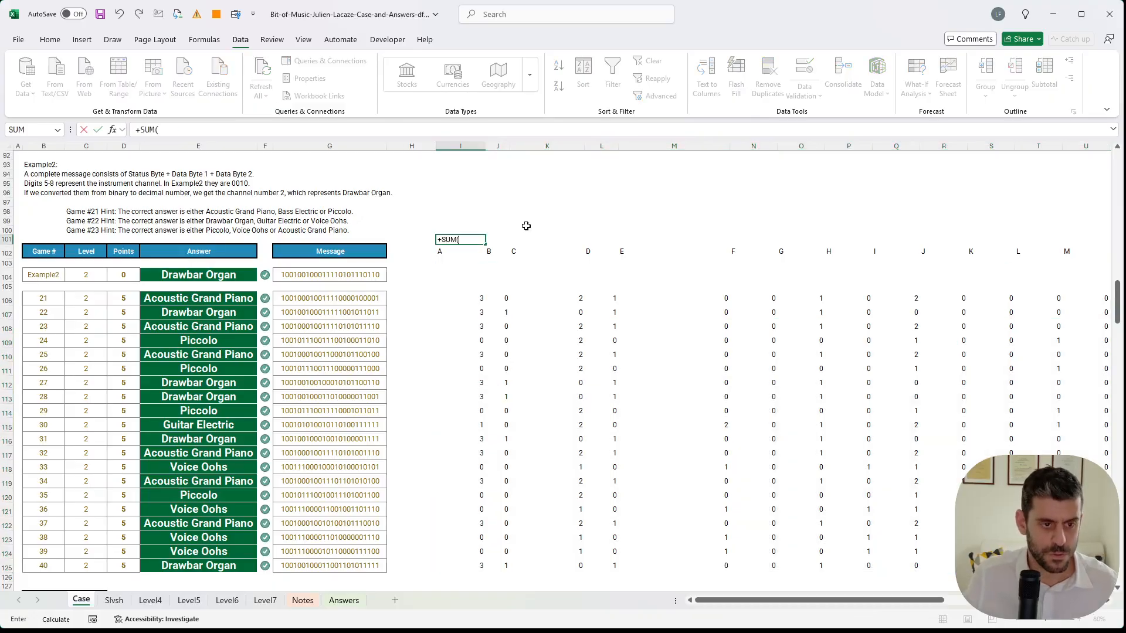
key(Down)
key(Down)
key(Down)
key(Down)
key(Down)
key(ctrl+shift+Down)
key(Return)
key(Up)
- Copy the I101 total across row 101 to AH101, above every letter of the alphabet
key(ctrl+c)
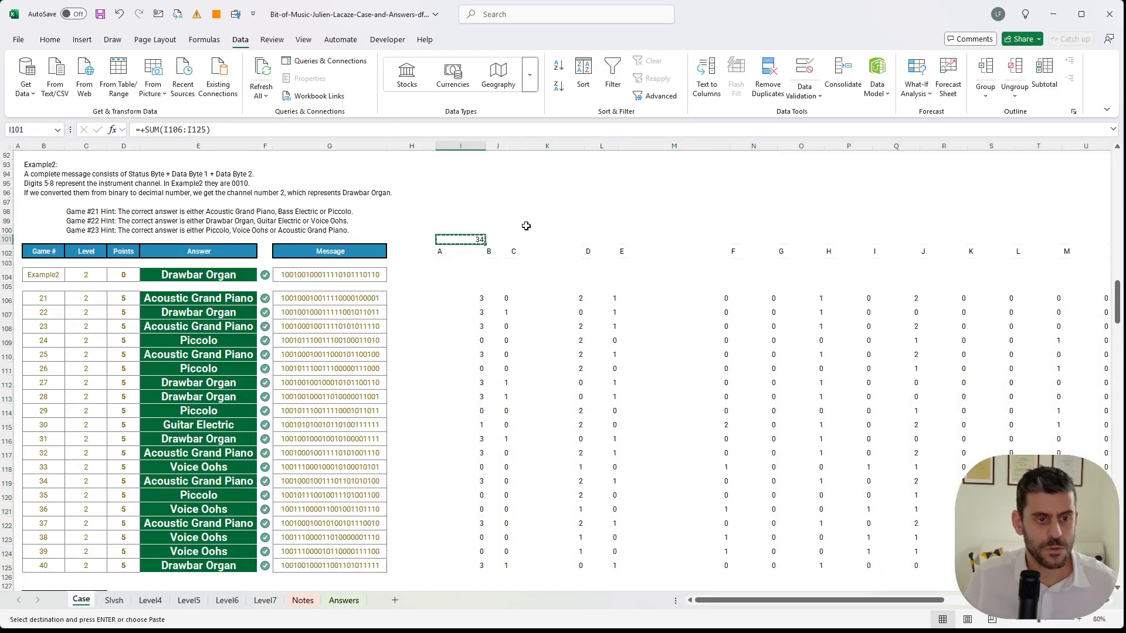
key(Down)
key(ctrl+Right)
key(Up)
key(ctrl+shift+Left)
key(ctrl+v)
key(Escape)
key(ctrl+Left)
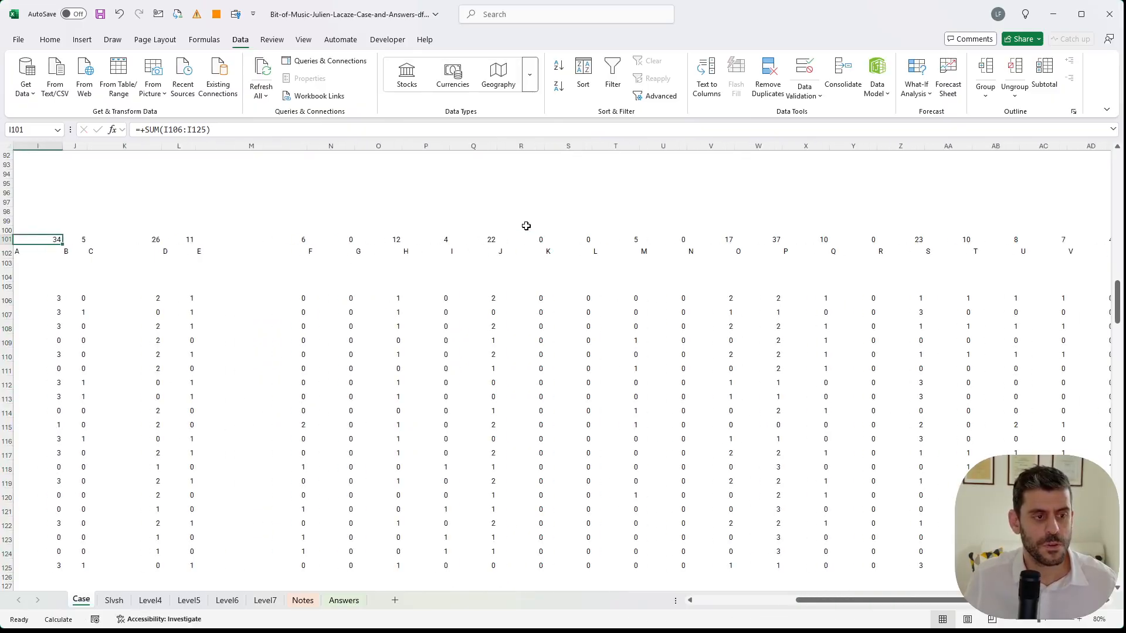
- Find the letter with a total of exactly 22 in row 101 and enter I as the Bonus B answer
key(Right)
key(Right)
key(Right)
key(Right)
key(Right)
key(Right)
key(Right)
key(Right)
key(Right)
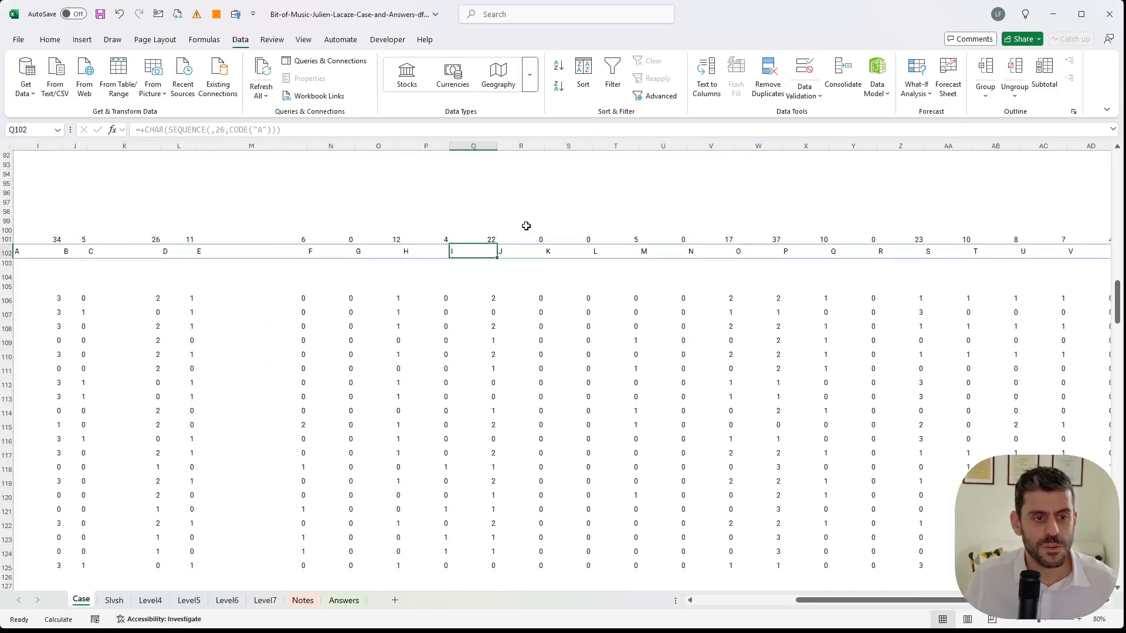
key(ctrl+Home)
scroll(526, 227, down, 12)
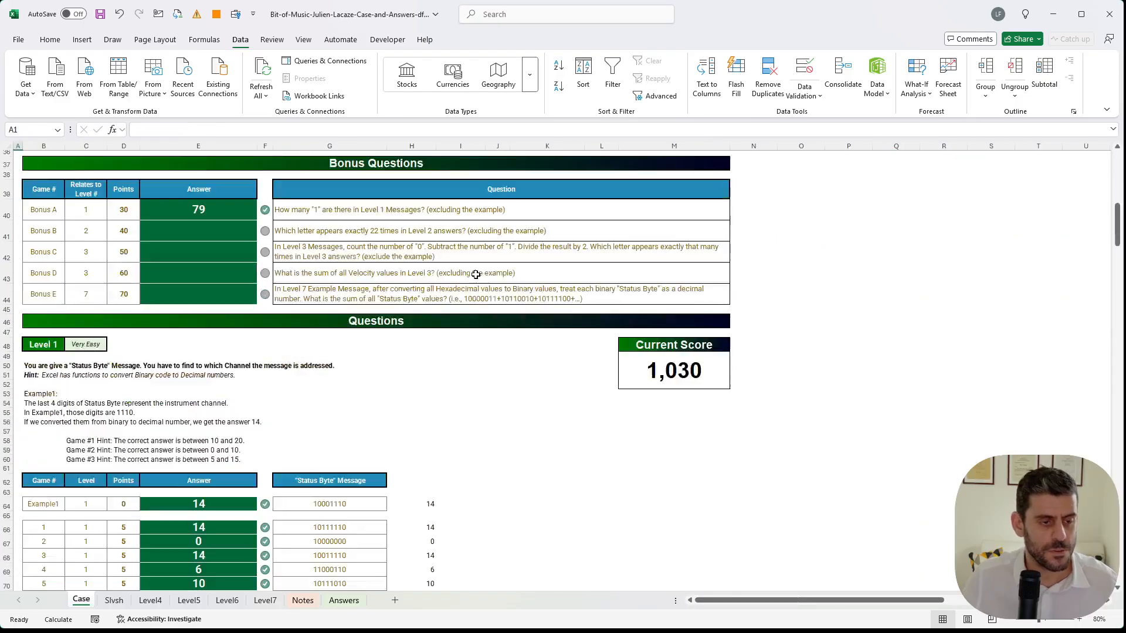
click(210, 231)
text(N)
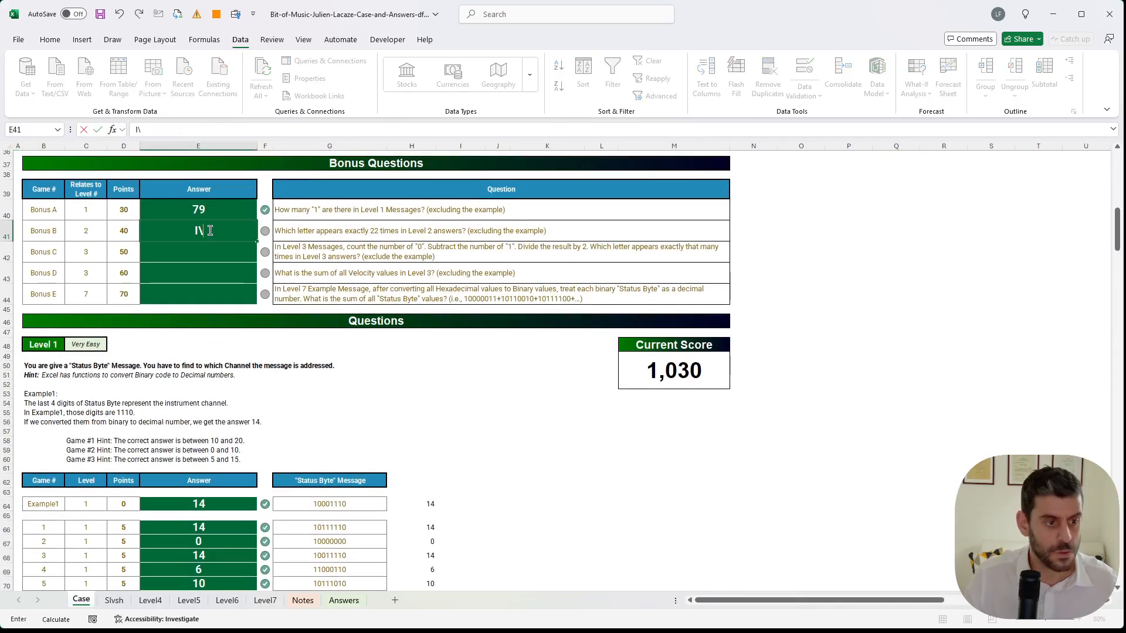
key(Return)
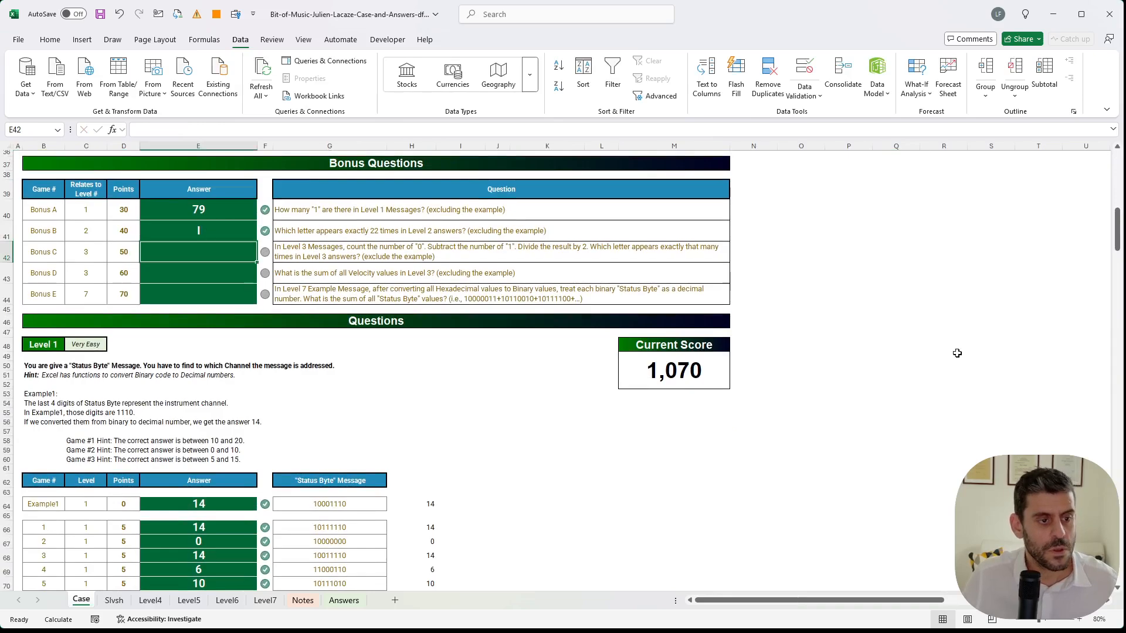
click(941, 274)
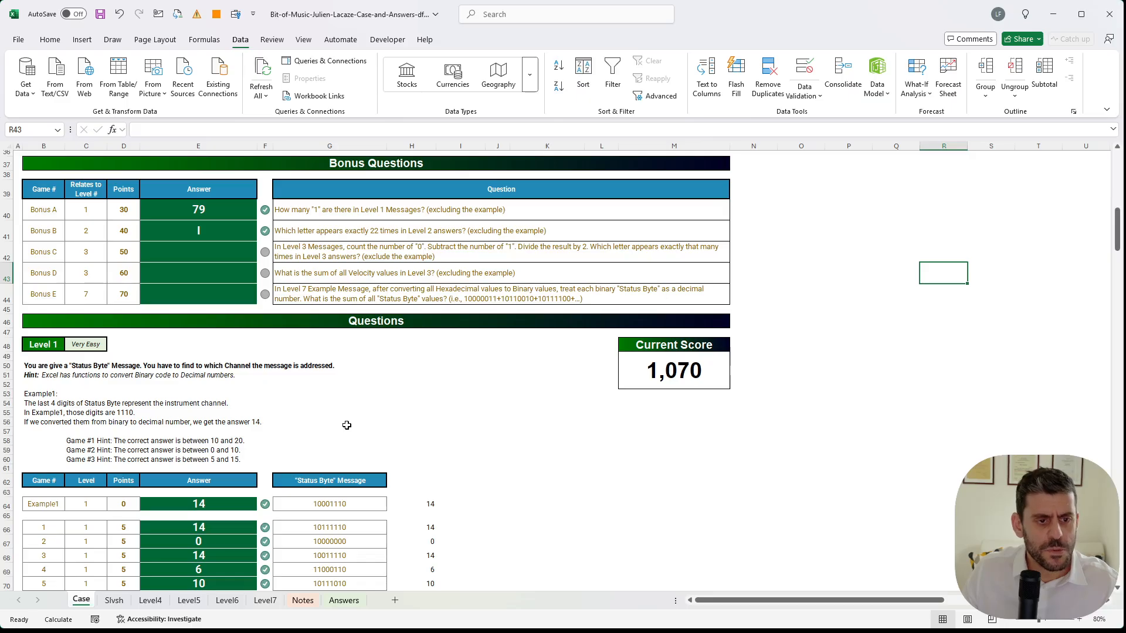
- In H141, enter my.countOccStrCS(G148:G167,0) to count the zeros in each Level 3 message
scroll(347, 425, down, 20)
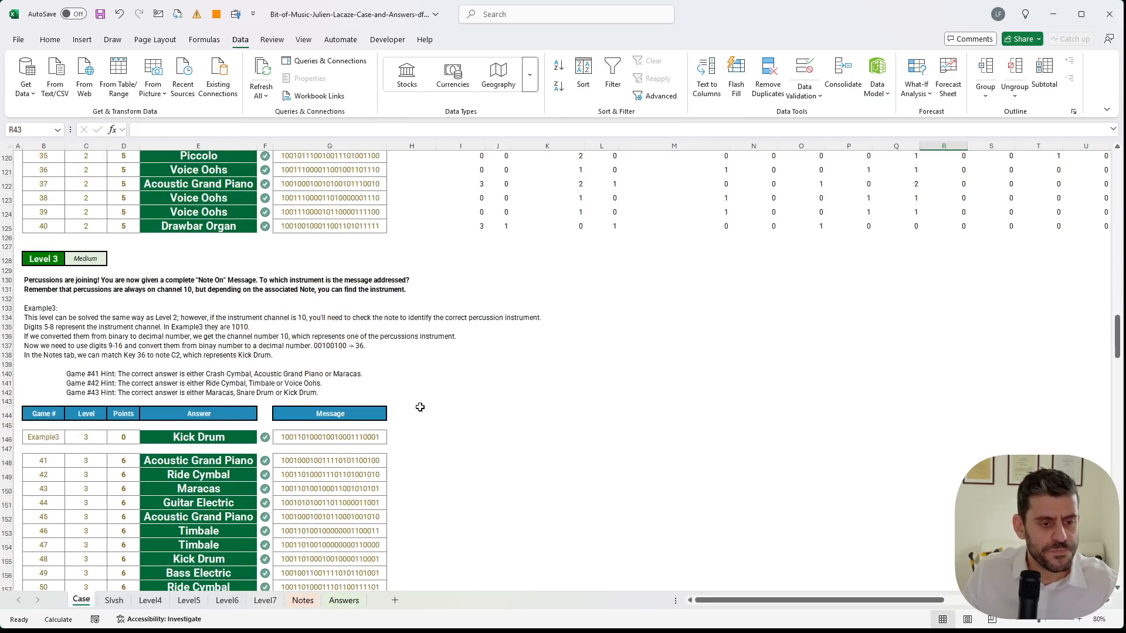
click(432, 384)
text(+)
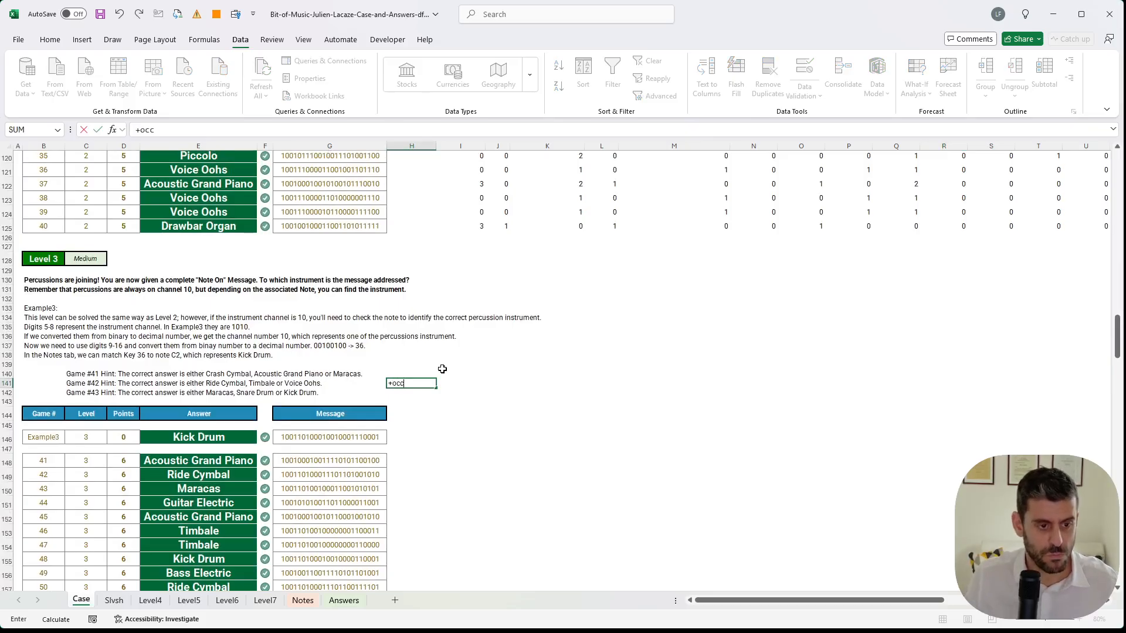
text(occ)
key(Tab)
key(Left)
key(Down)
key(Down)
key(Down)
key(Down)
key(Down)
key(Down)
key(Down)
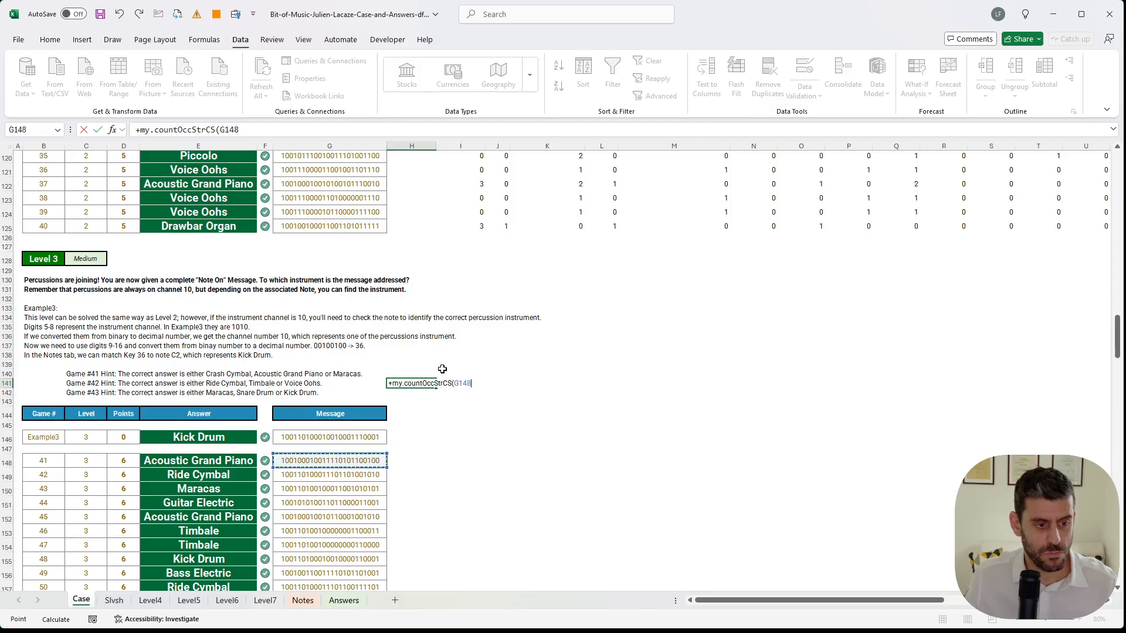
key(ctrl+shift+Down)
text(,0)
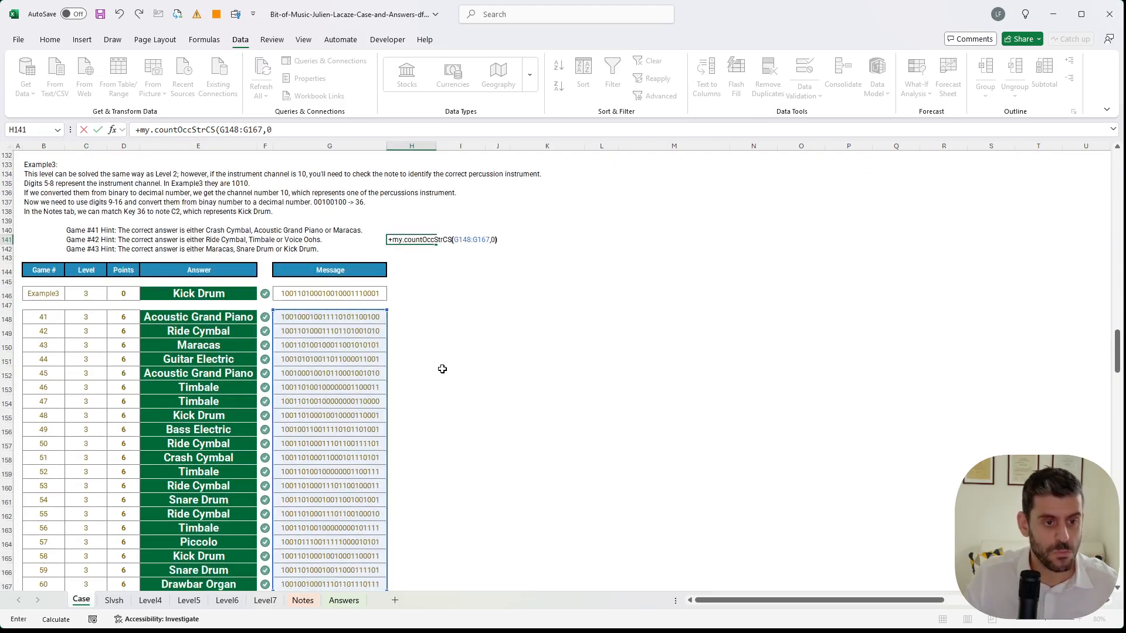
key(ctrl+Return)
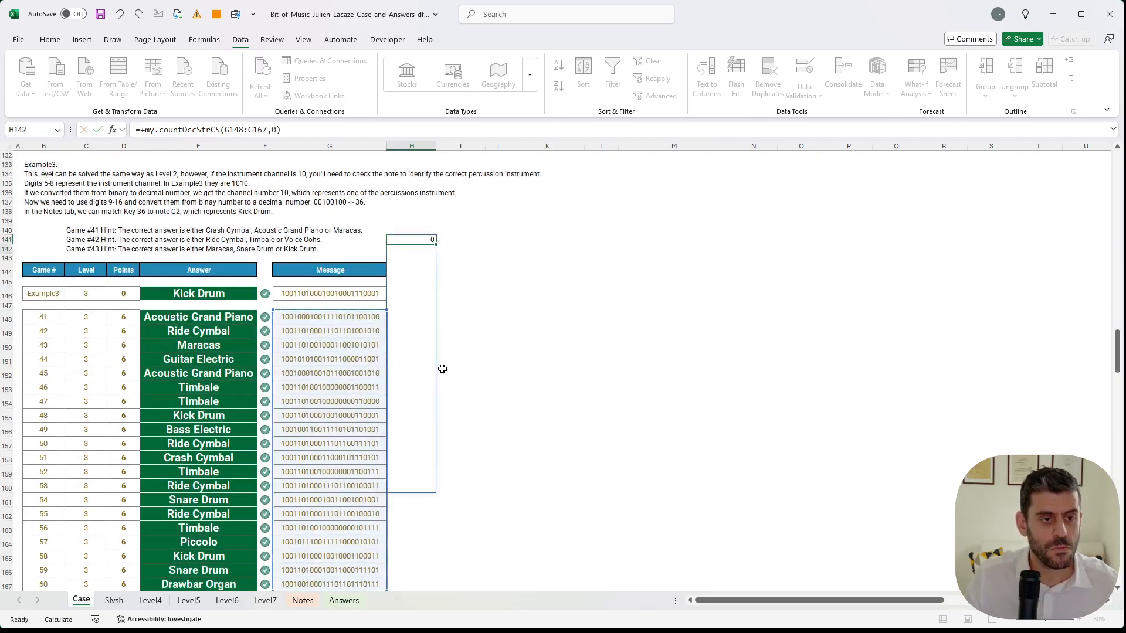
- Wrap the H141 formula in SUM so it returns one total of zeros across G148:G167
click(147, 126)
text(SUM()
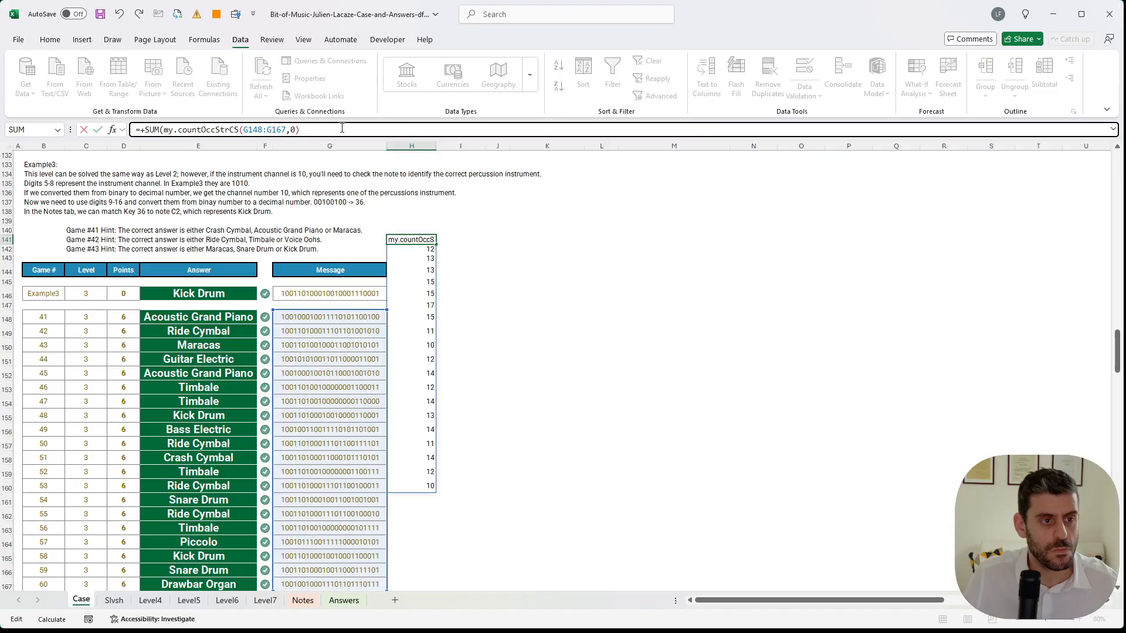
click(346, 128)
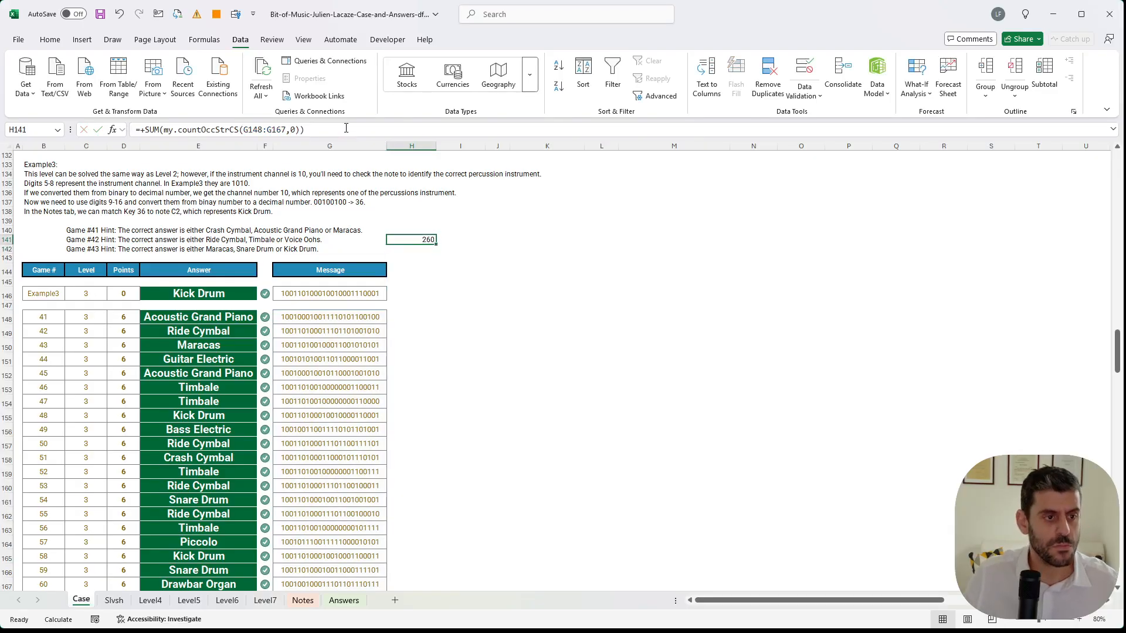
key(ctrl+Return)
- In I141, enter SUM(my.countOccStrCS(G148:G167,1)) to total the ones in the Level 3 messages
click(462, 246)
click(290, 127)
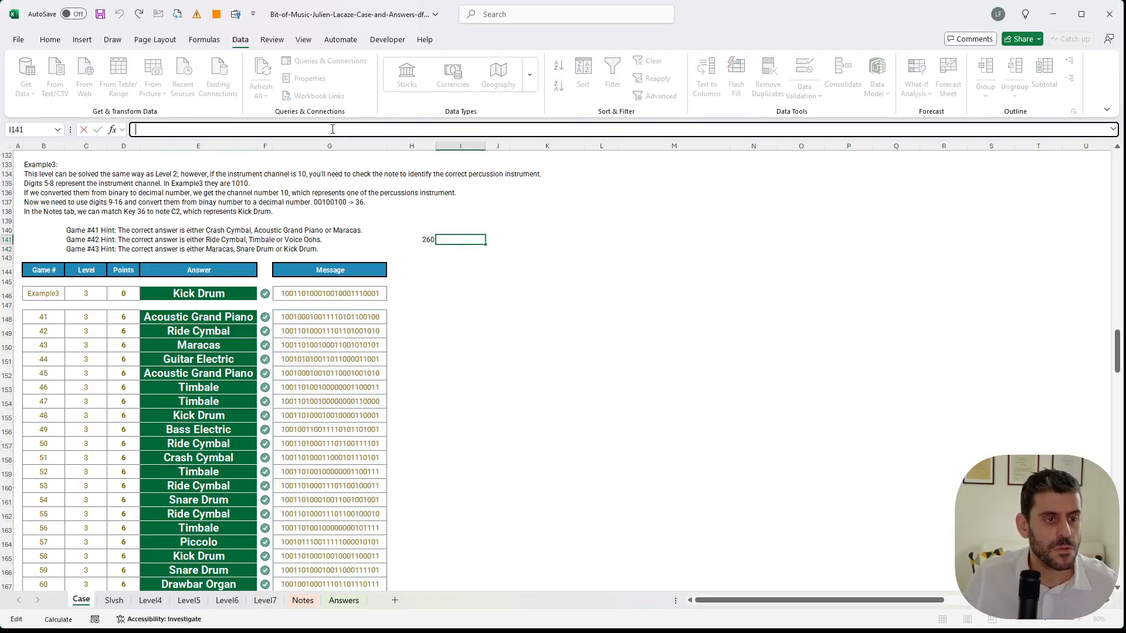
key(ctrl+v)
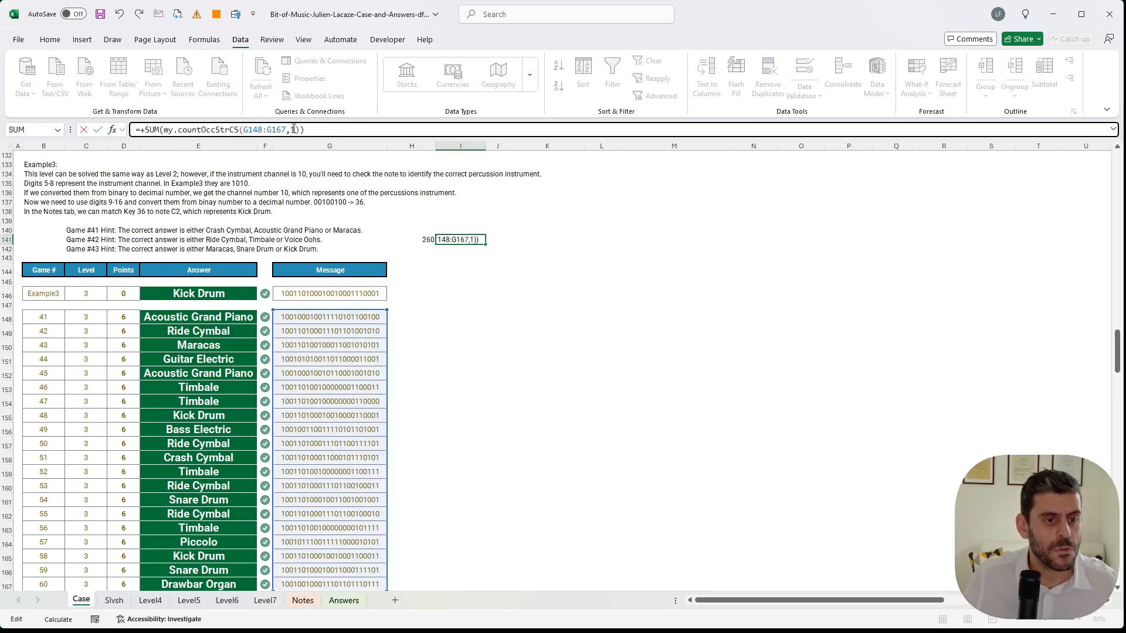
key(Return)
- In I142, compute I141-H141 and replace the result with half the positive difference, 20
text(+)
key(Up)
key(Left)
key(Up)
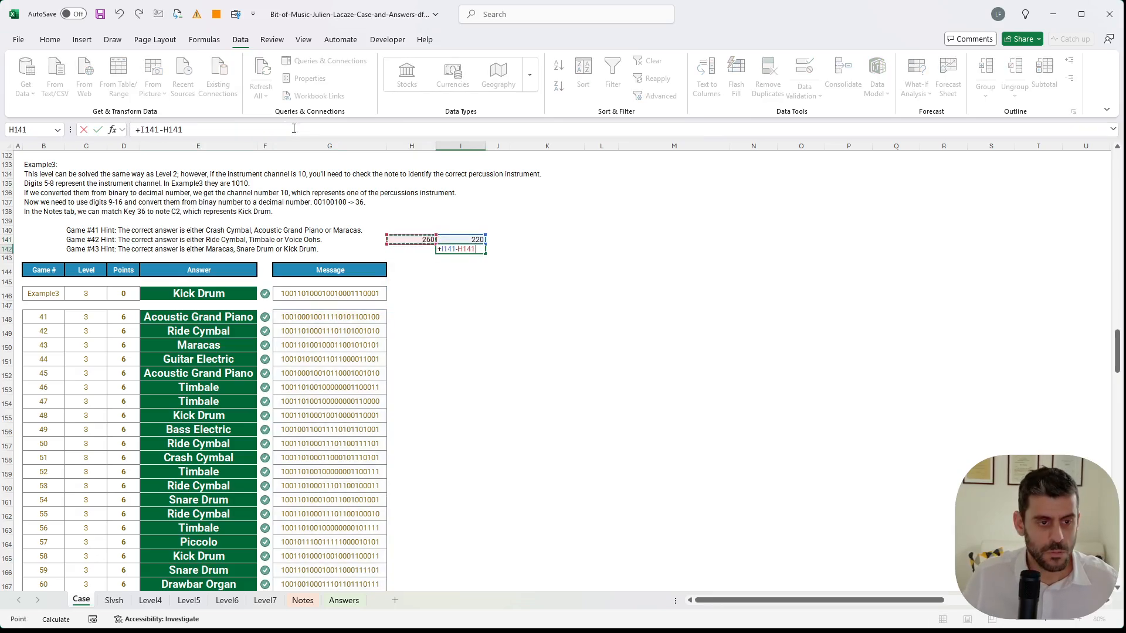
key(Return)
key(Up)
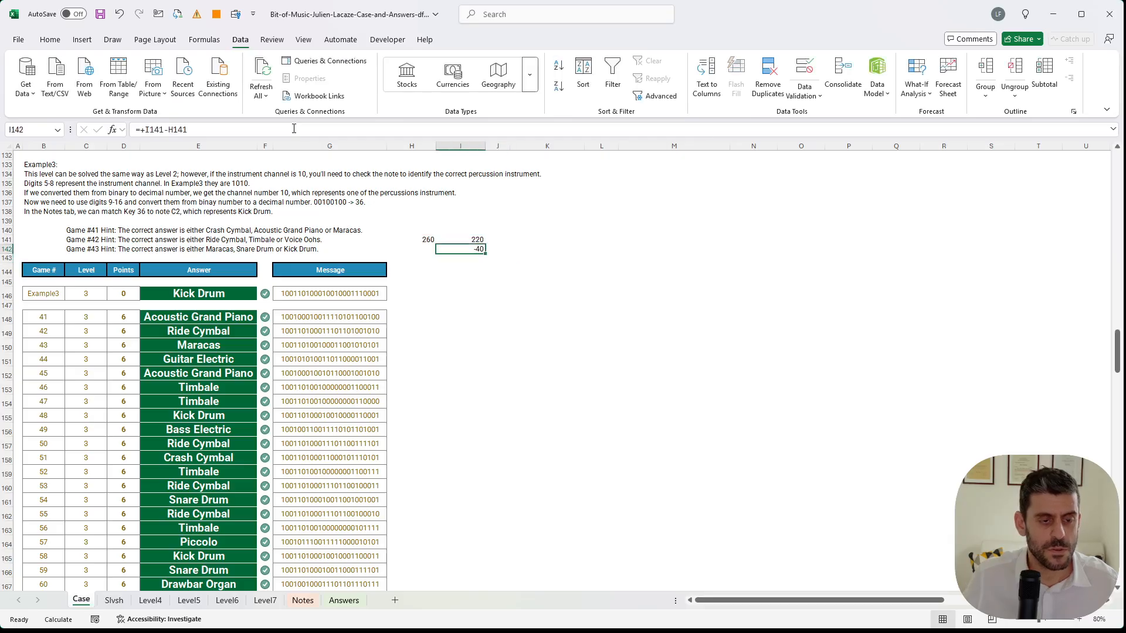
text(40)
key(Return)
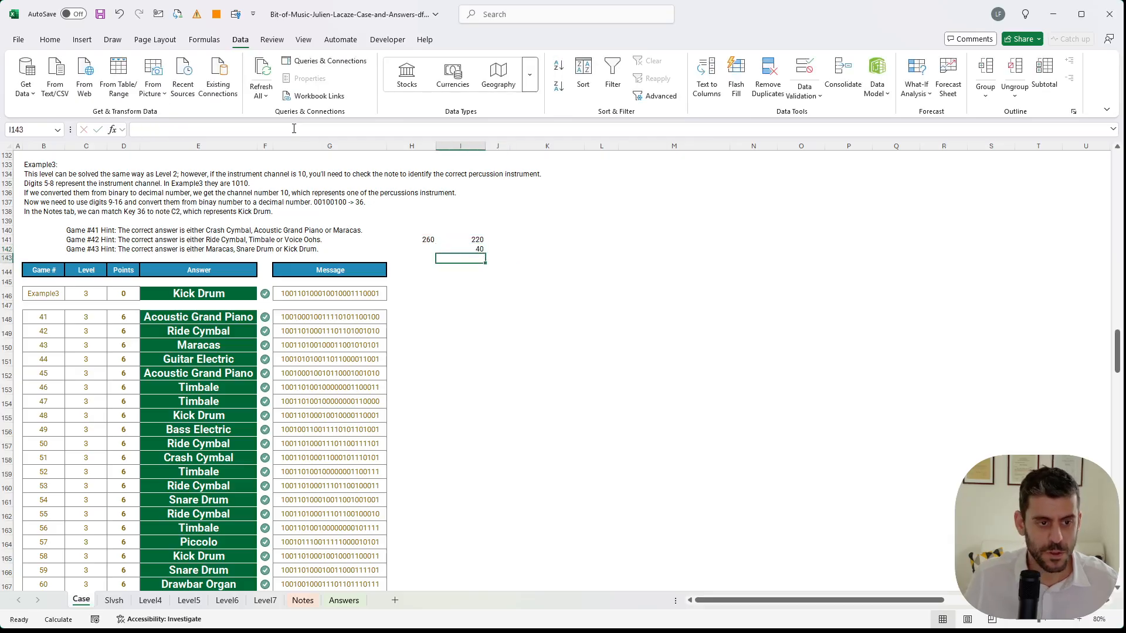
key(Up)
text(20)
key(Return)
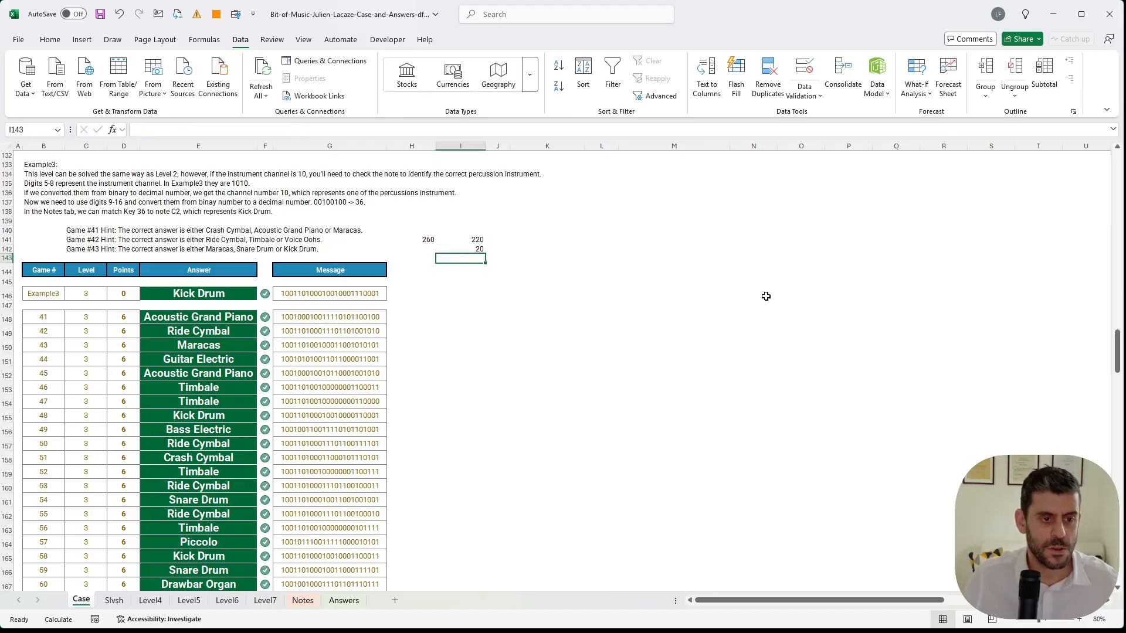
- Copy the alphabet header formula from I102 to I144 so the letters spill above the Level 3 rows
scroll(766, 296, up, 17)
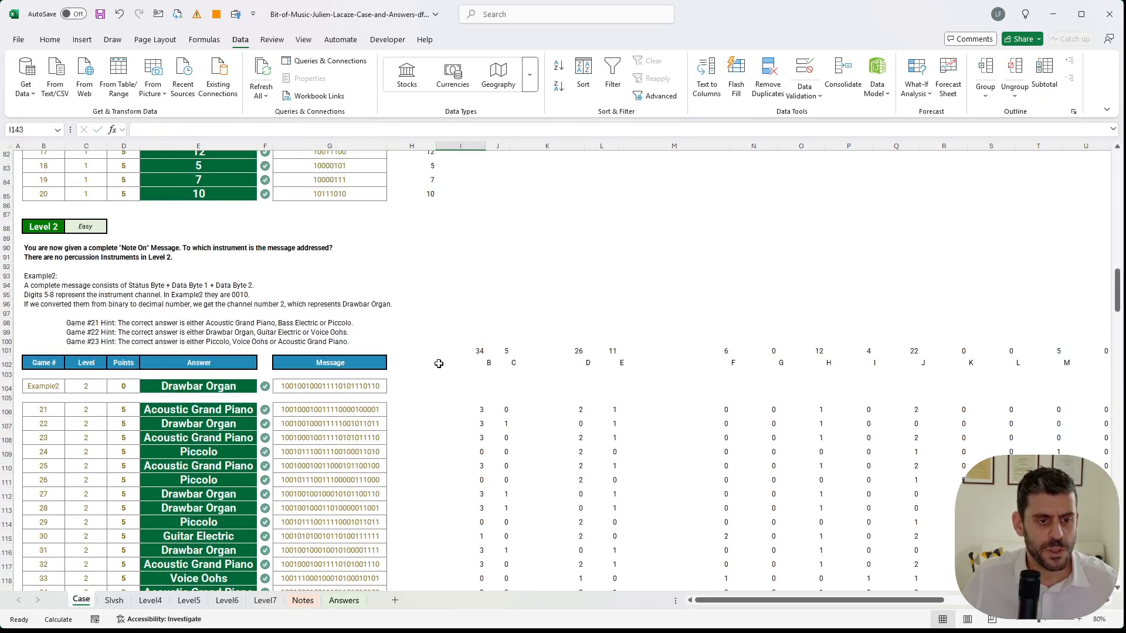
click(439, 364)
key(ctrl+c)
scroll(449, 361, down, 14)
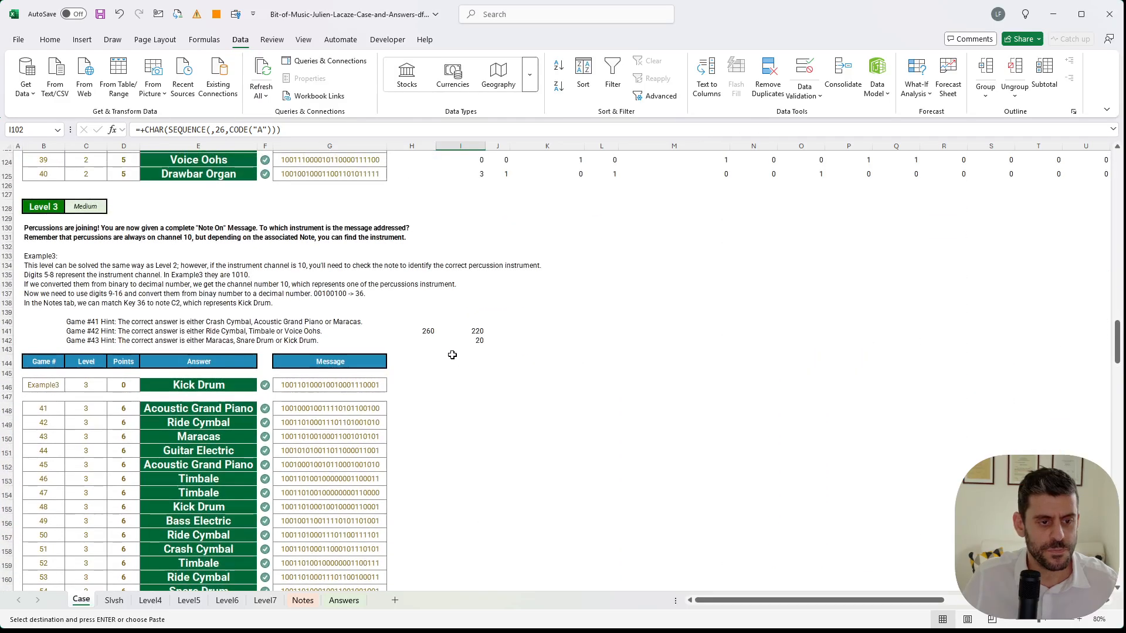
click(452, 358)
key(Return)
- Copy the letter-count formula from I106 to I148 for game 41 and check its references
scroll(478, 328, up, 4)
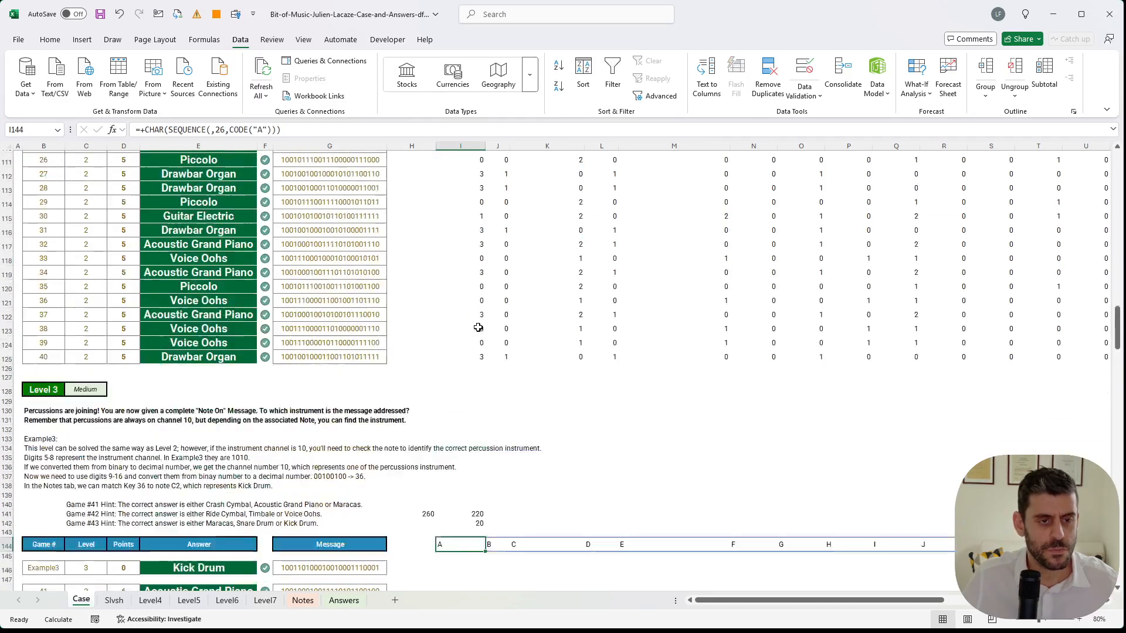
scroll(479, 327, up, 6)
click(477, 319)
key(ctrl+c)
scroll(476, 318, down, 11)
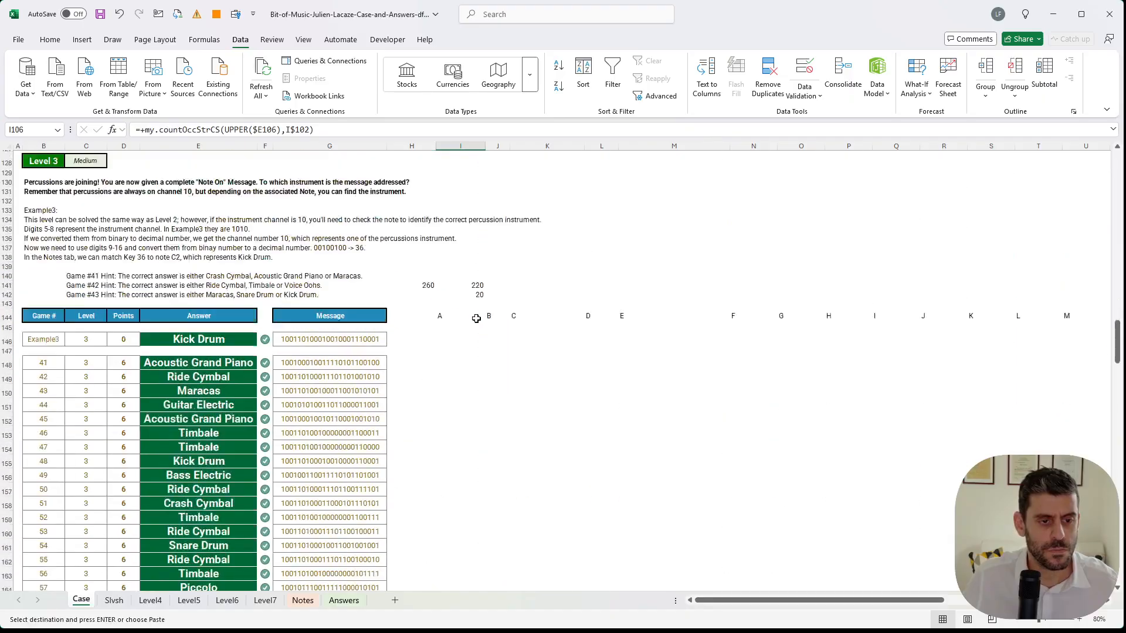
click(460, 362)
key(ctrl+v)
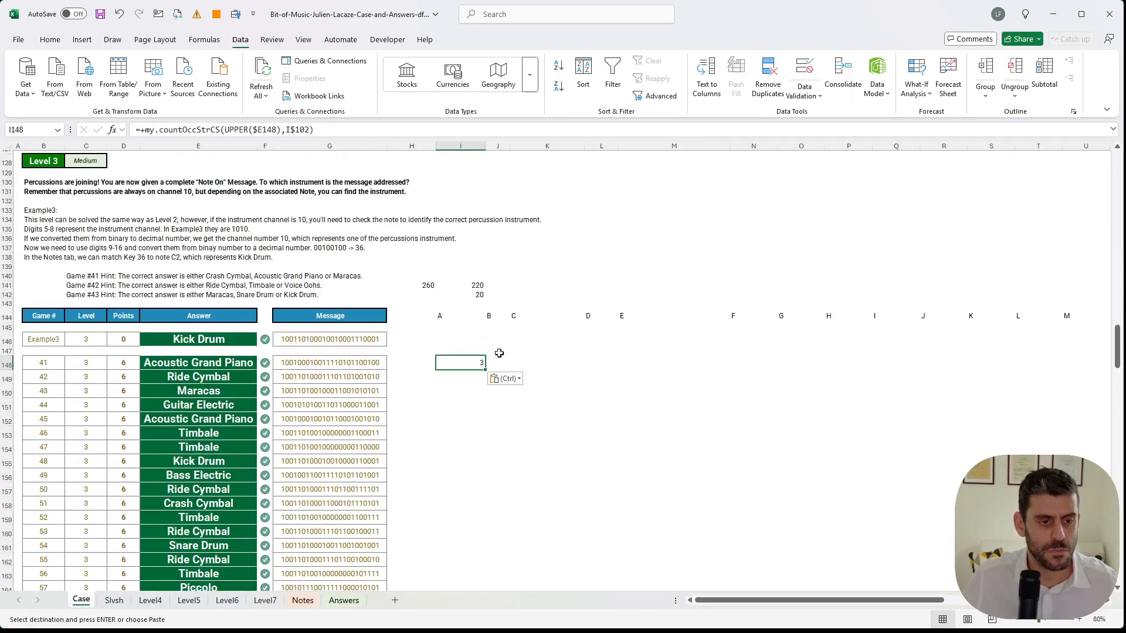
key(Escape)
key(F2)
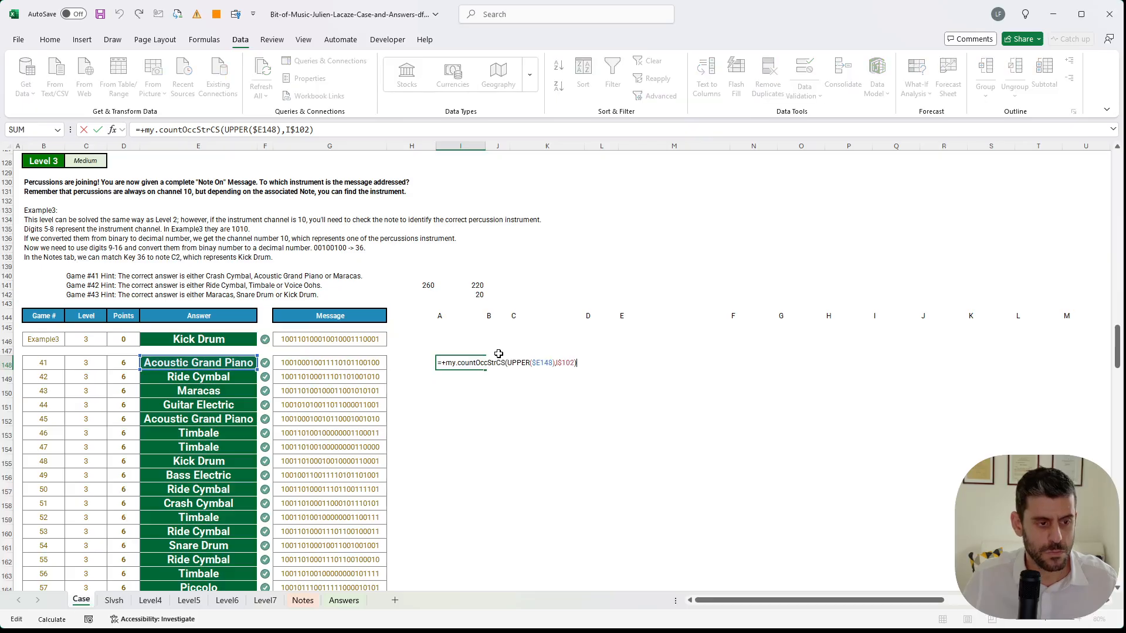
key(ctrl+Return)
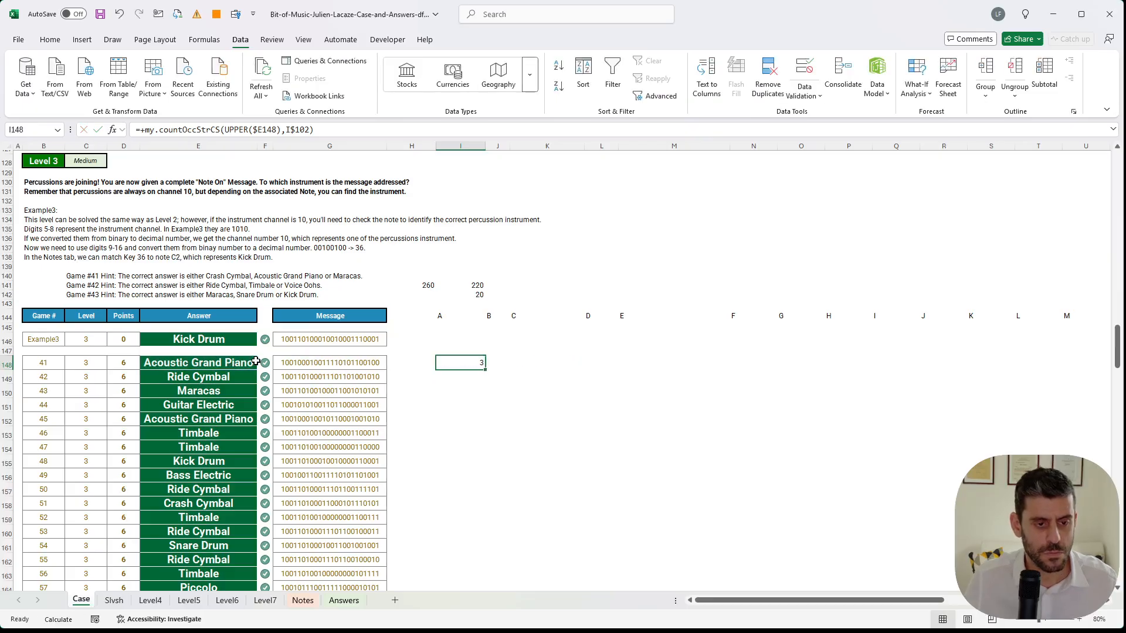
- Copy the letter-count formula from I148 across I148:AH167 to count letters A to Z in every Level 3 answer
key(ctrl+c)
key(shift+Down)
key(shift+Down)
key(shift+Down)
key(shift+Down)
key(shift+Down)
key(shift+Down)
key(shift+Down)
key(shift+Down)
key(shift+Down)
key(shift+Down)
key(shift+Down)
key(shift+Down)
key(shift+Down)
key(shift+Down)
key(shift+Down)
key(shift+Down)
key(shift+Down)
key(shift+Down)
key(shift+Down)
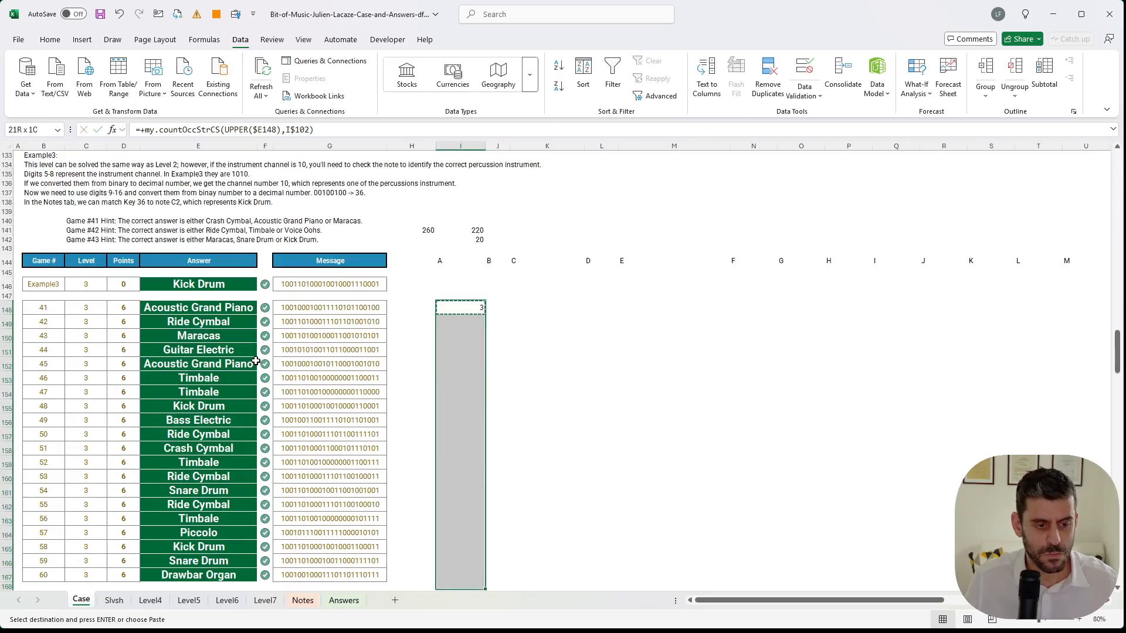
key(shift+Right)
key(shift+Right)
key(shift+Right)
key(shift+Right)
key(shift+Right)
key(shift+Right)
key(shift+Right)
key(shift+Right)
key(shift+Right)
key(shift+Right)
key(shift+Right)
key(shift+Right)
key(shift+Right)
key(shift+Right)
key(shift+Right)
key(shift+Right)
key(shift+Right)
key(shift+Right)
key(shift+Right)
key(shift+Right)
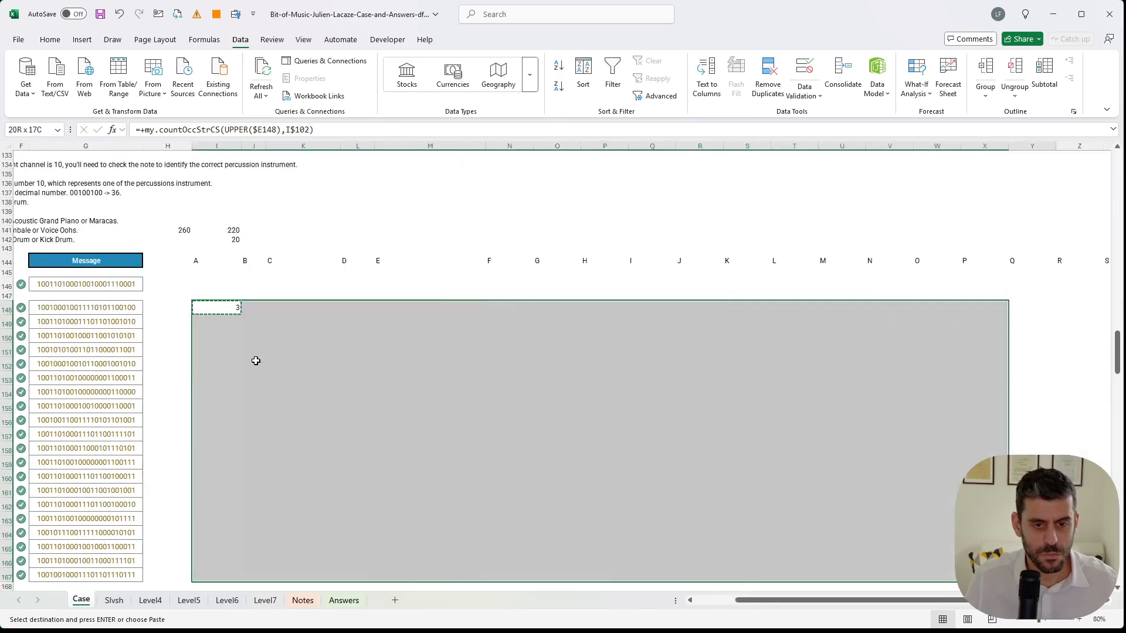
key(shift+Left)
key(shift+Right)
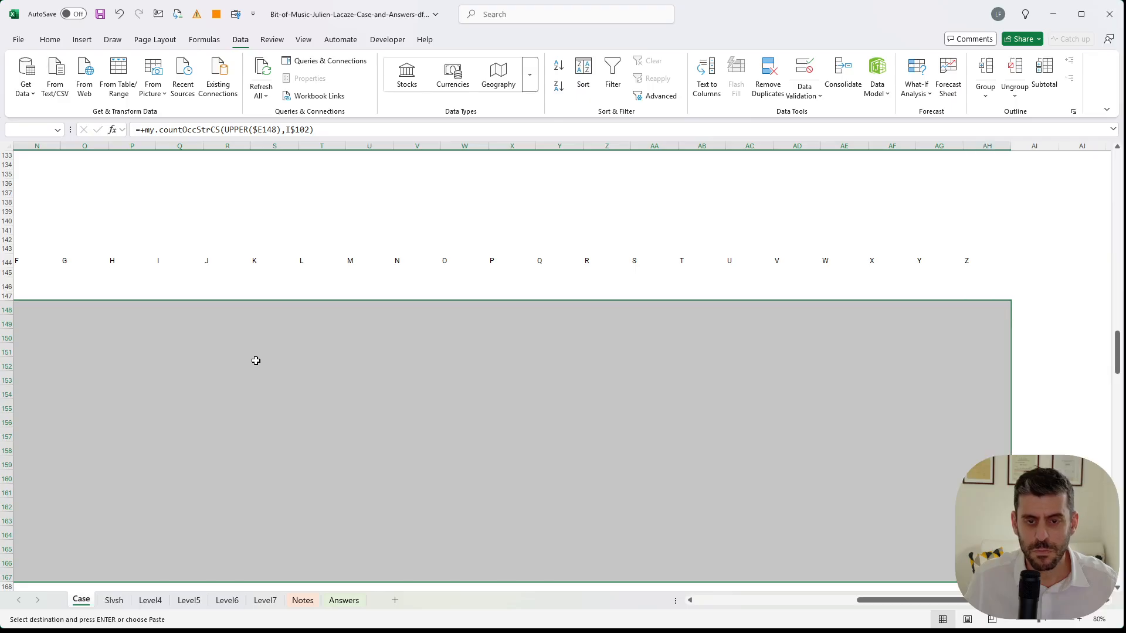
key(Return)
- In I143, enter SUM(I148:I167) to total the letter counts and fill it across row 143 for the other letters
key(Up)
key(Up)
key(Up)
key(Up)
key(Up)
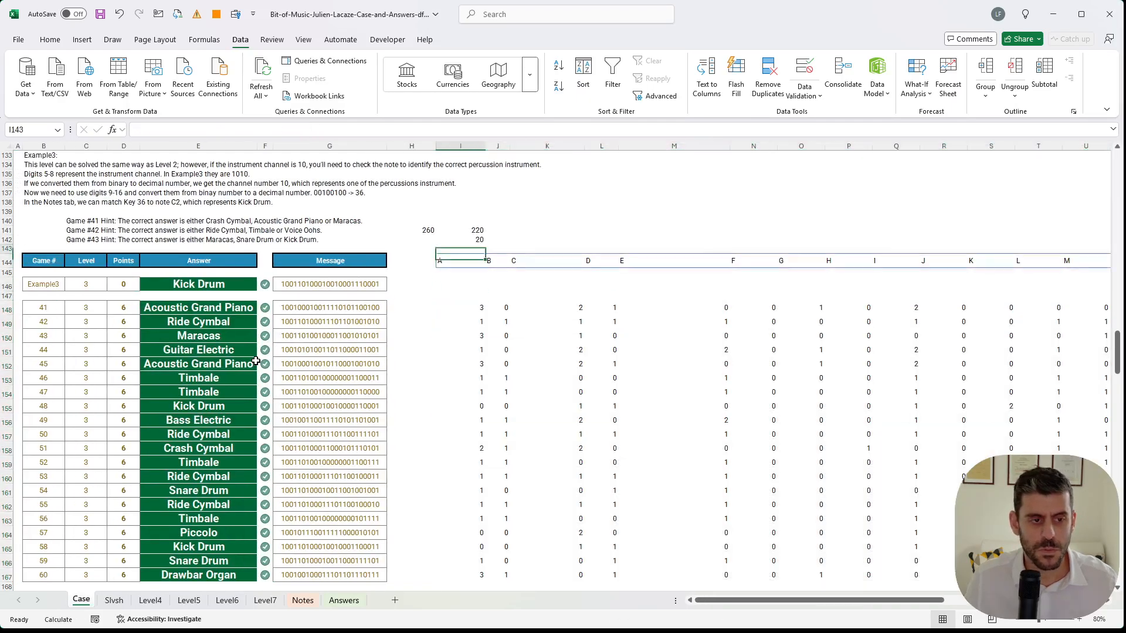
text(+sum()
key(Down)
key(Down)
key(Down)
key(Down)
key(Down)
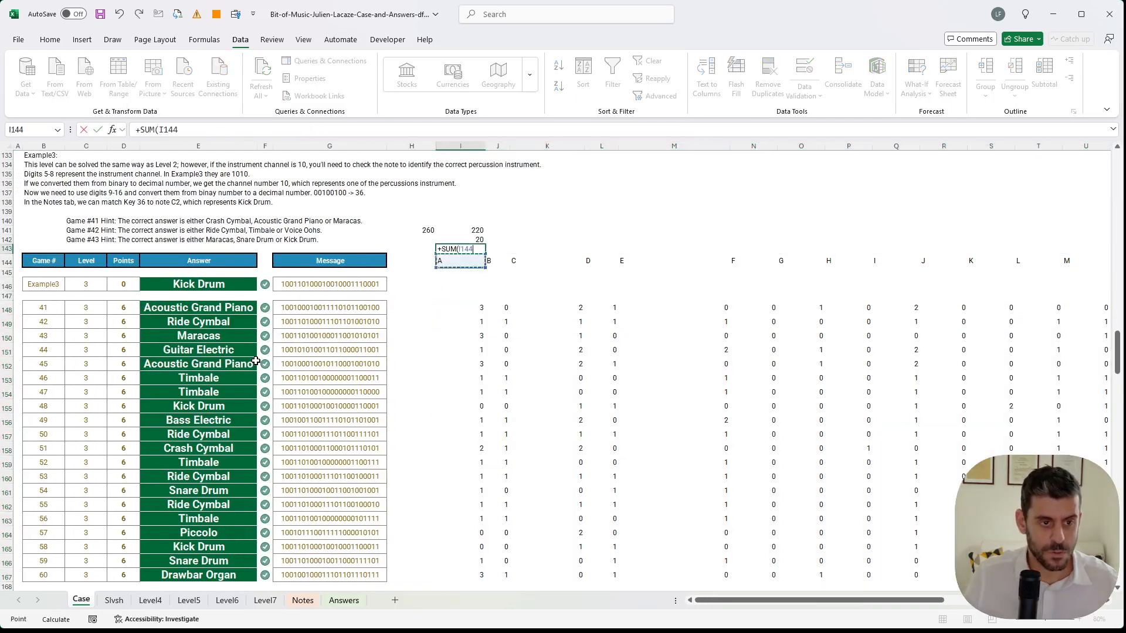
key(ctrl+shift+Down)
key(Return)
key(ctrl+shift+Right)
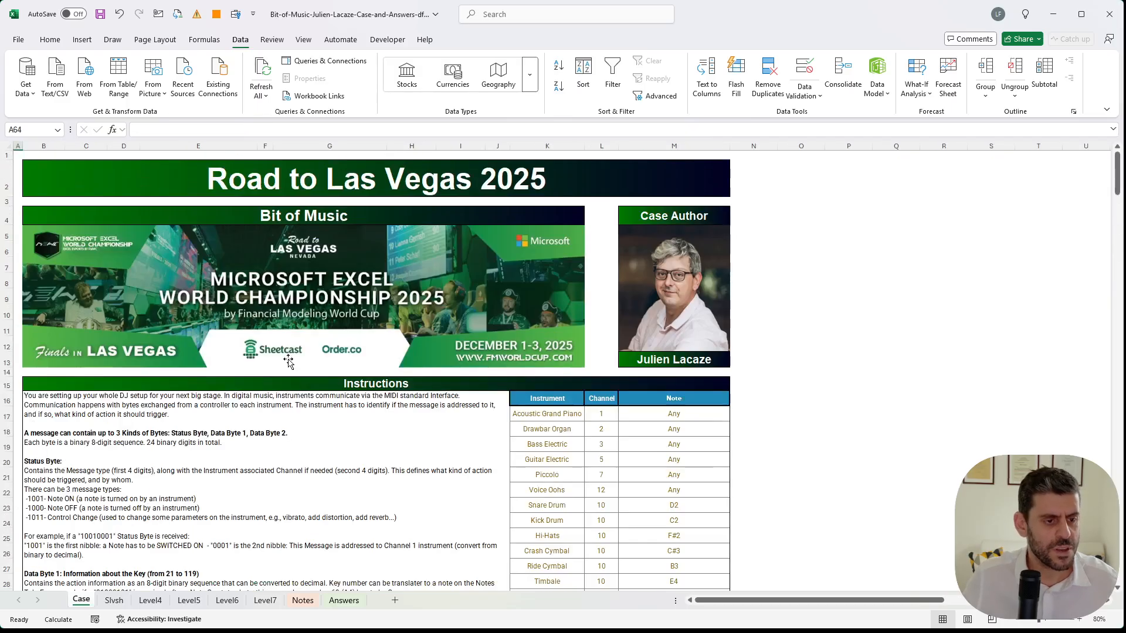
- Reread the Bonus C question and look through the letter totals in row 143 for the one matching I142
scroll(290, 403, down, 10)
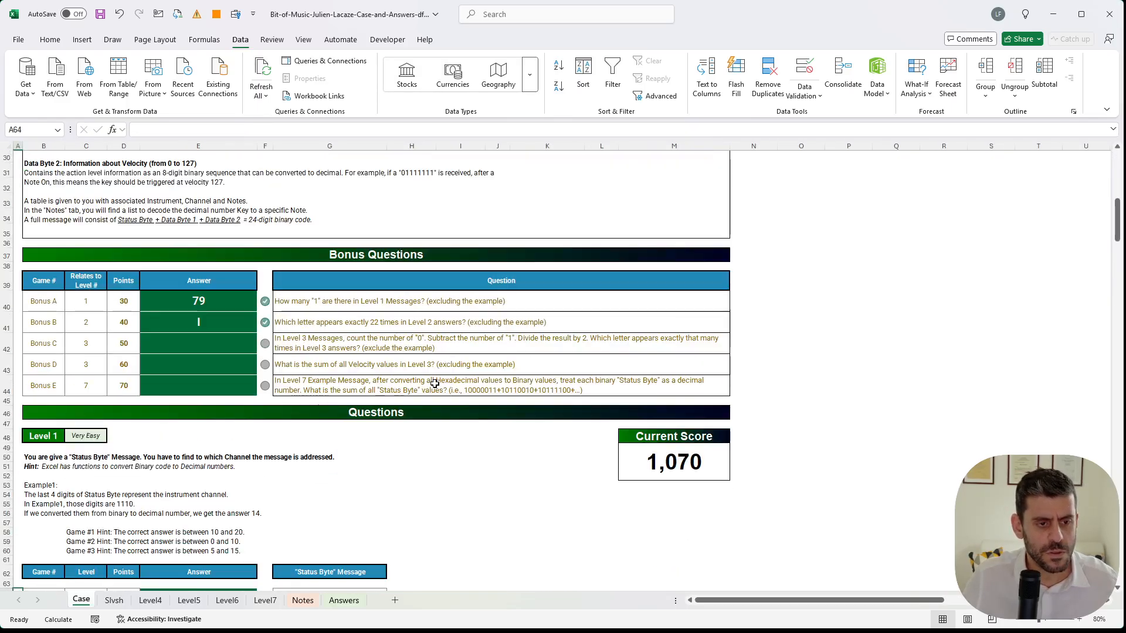
scroll(513, 413, down, 2)
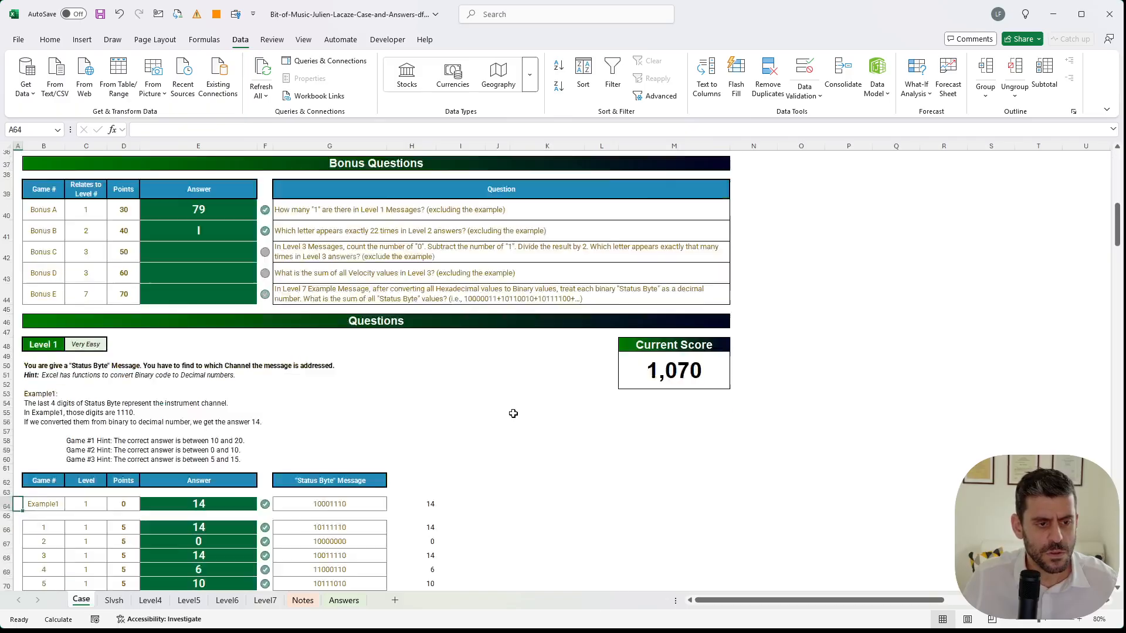
scroll(513, 413, down, 20)
scroll(510, 414, up, 2)
click(479, 402)
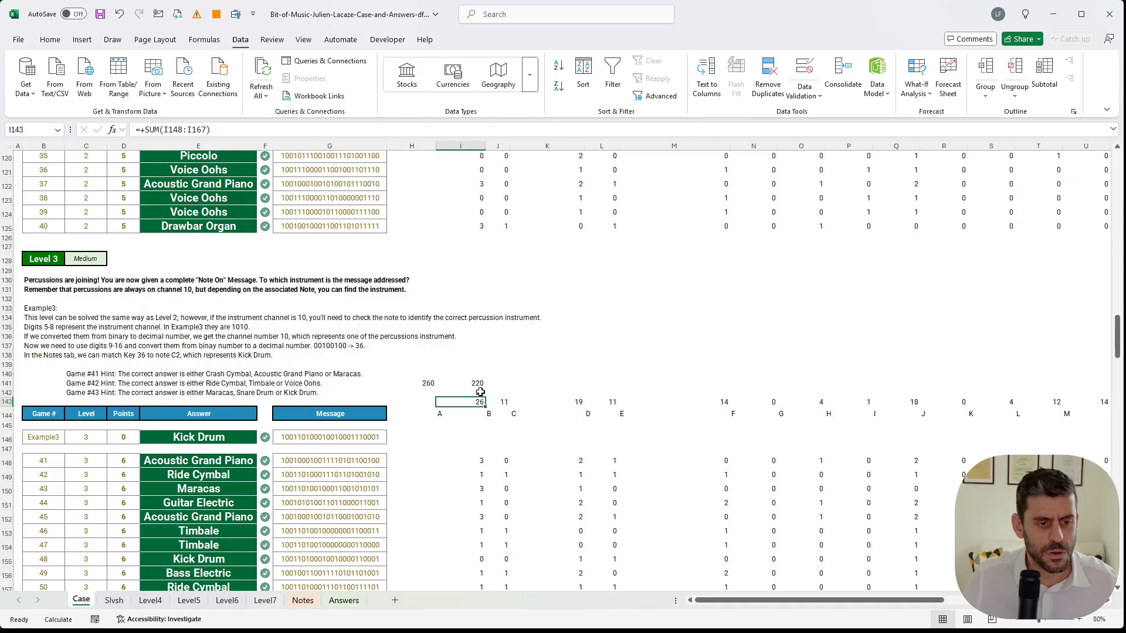
drag(479, 402, 1003, 399)
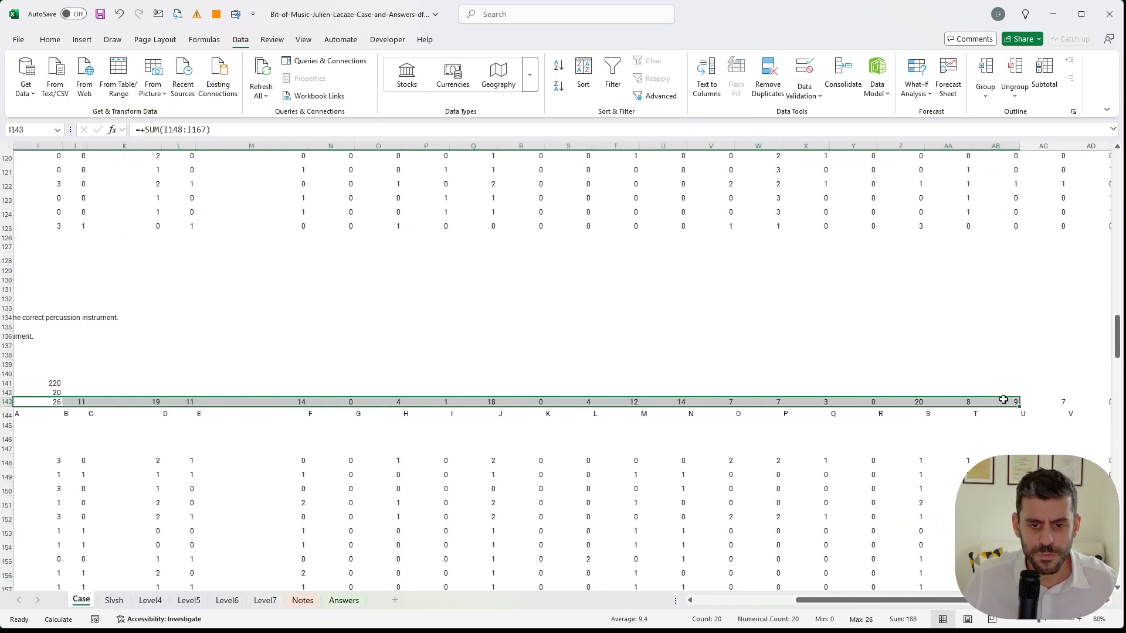
click(906, 402)
key(Down)
key(ctrl+Left)
key(ctrl+Home)
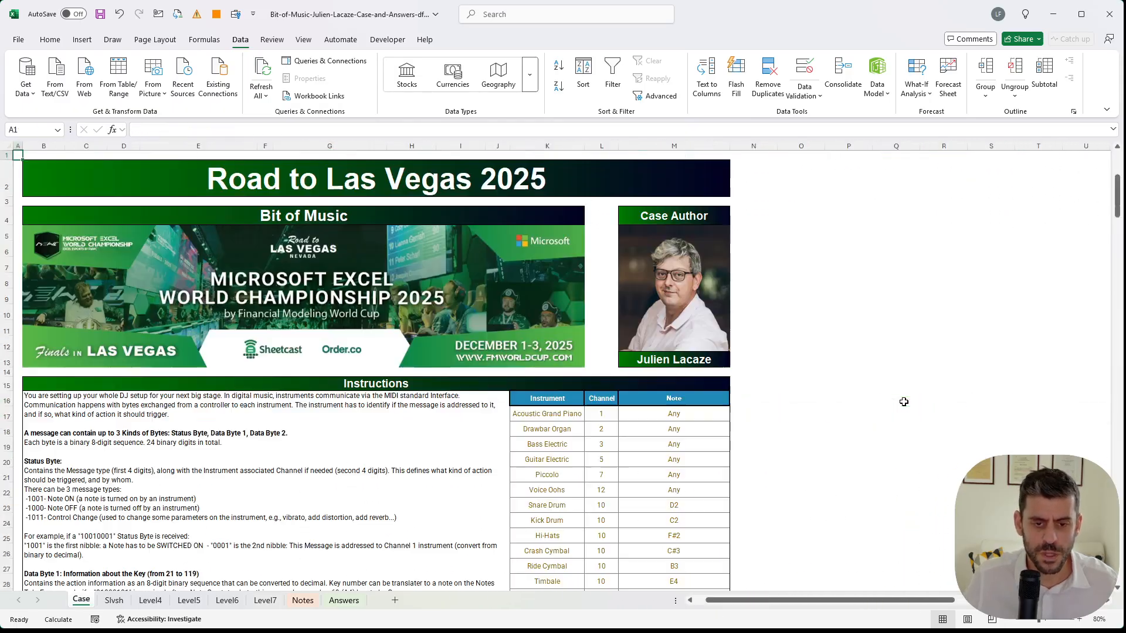
- Enter R as the answer to Bonus C in the Bonus Questions table
scroll(821, 428, down, 13)
scroll(238, 302, up, 2)
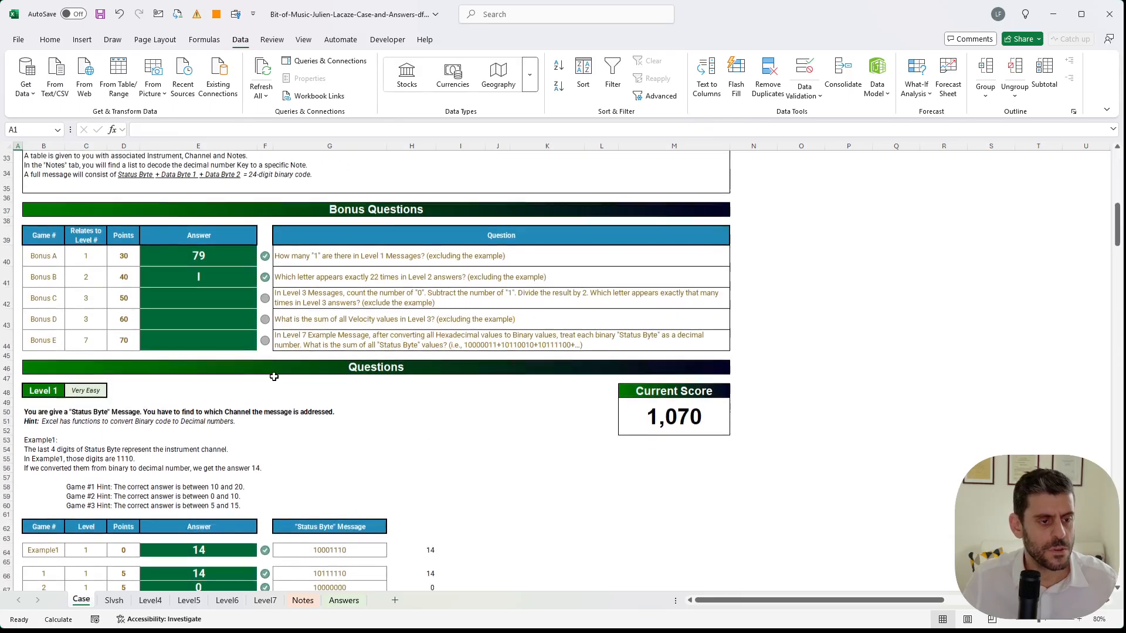
click(238, 302)
text(R)
key(Return)
click(589, 448)
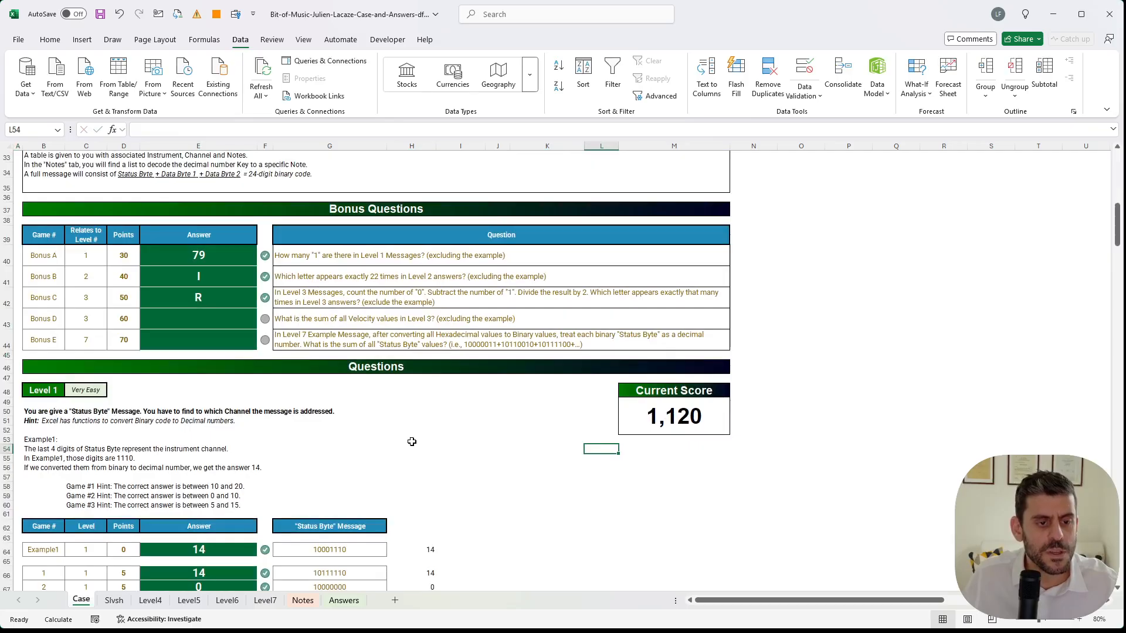
- Set the game selector in A1 of the Level4 sheet to Example3
click(114, 600)
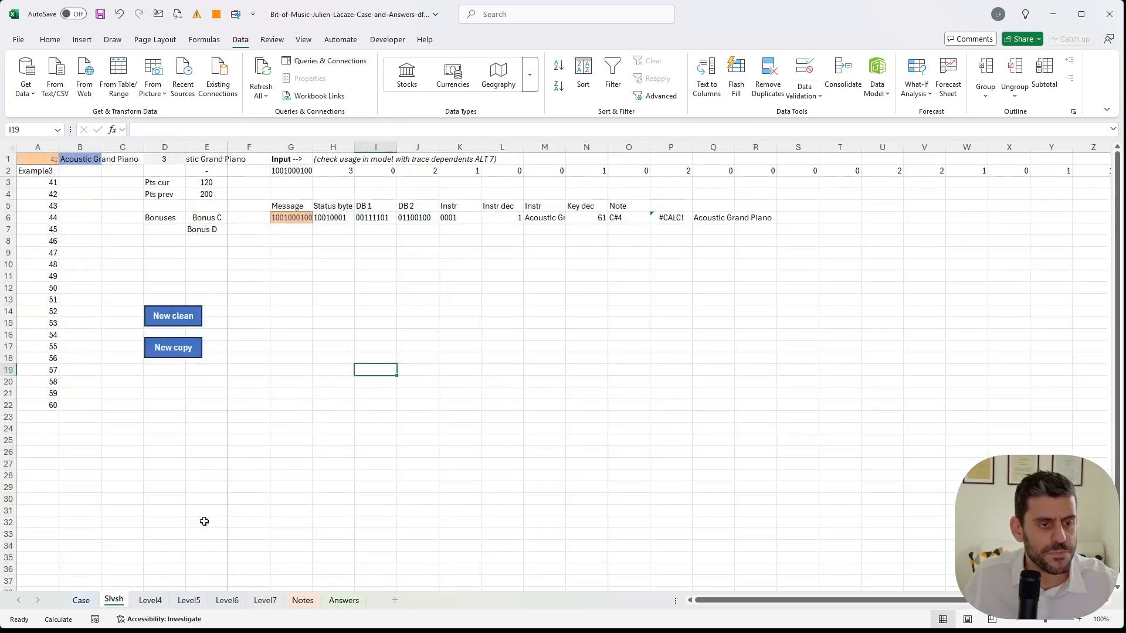
click(150, 601)
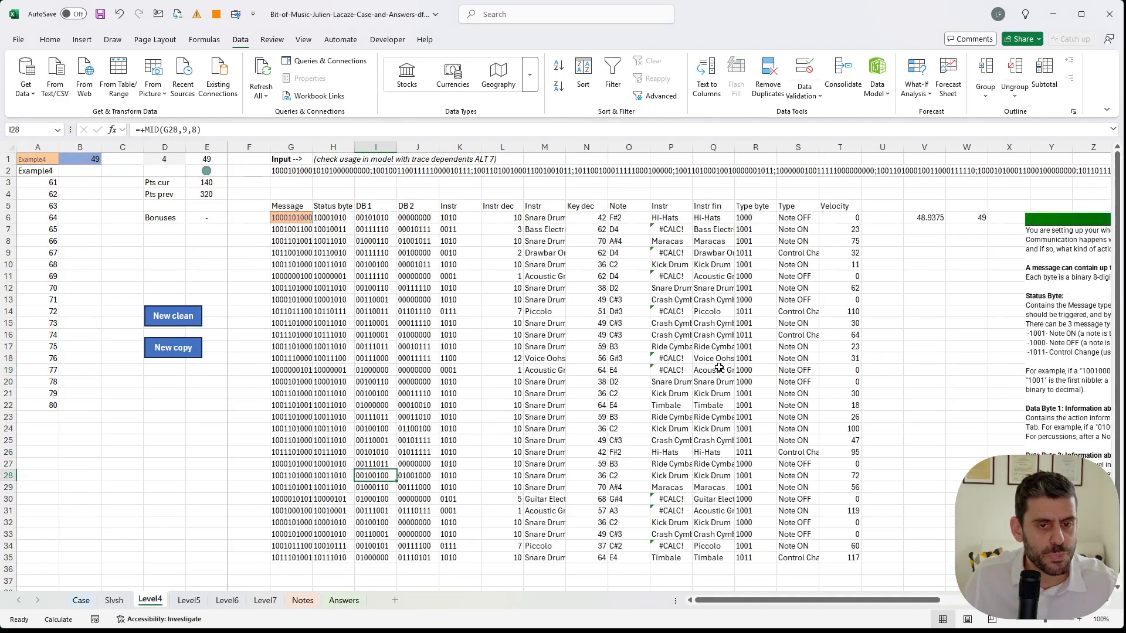
click(82, 601)
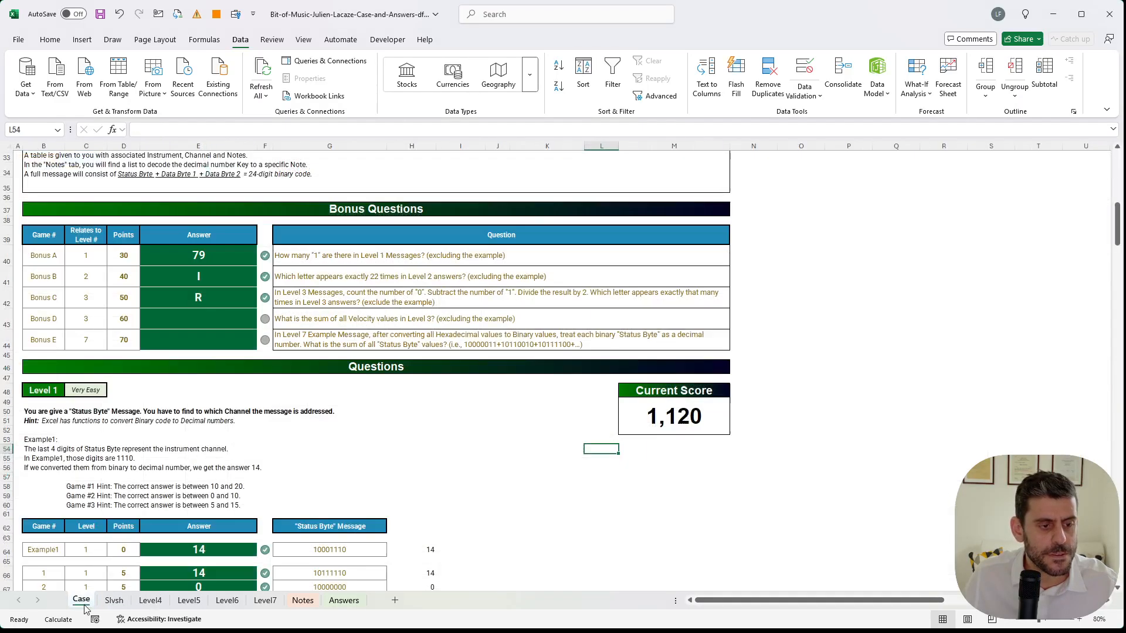
click(150, 600)
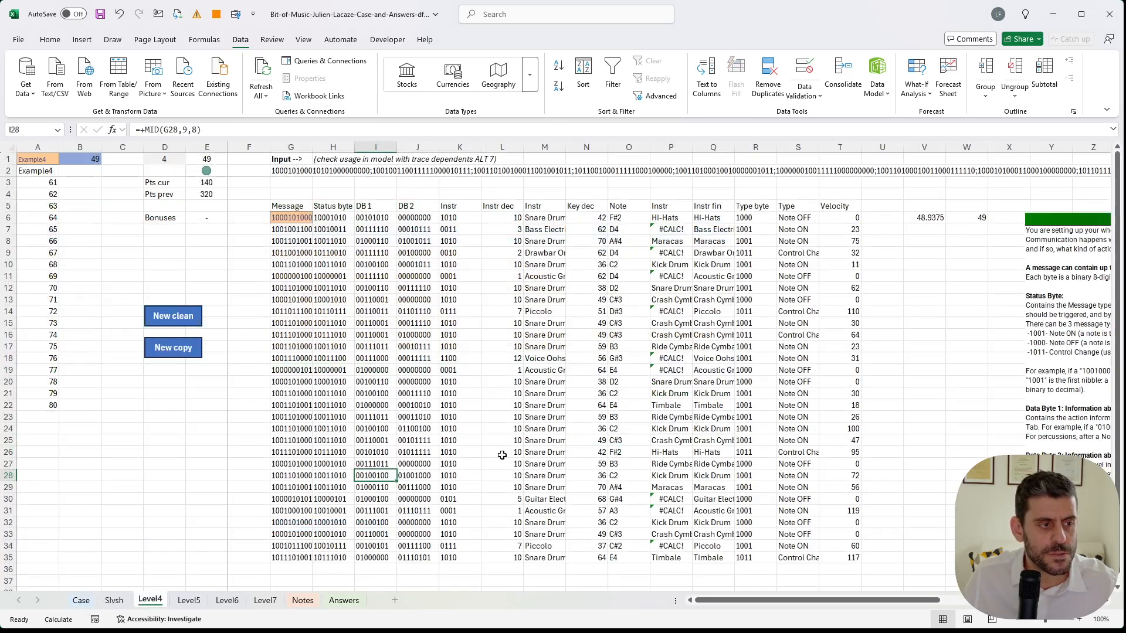
click(56, 160)
text(E)
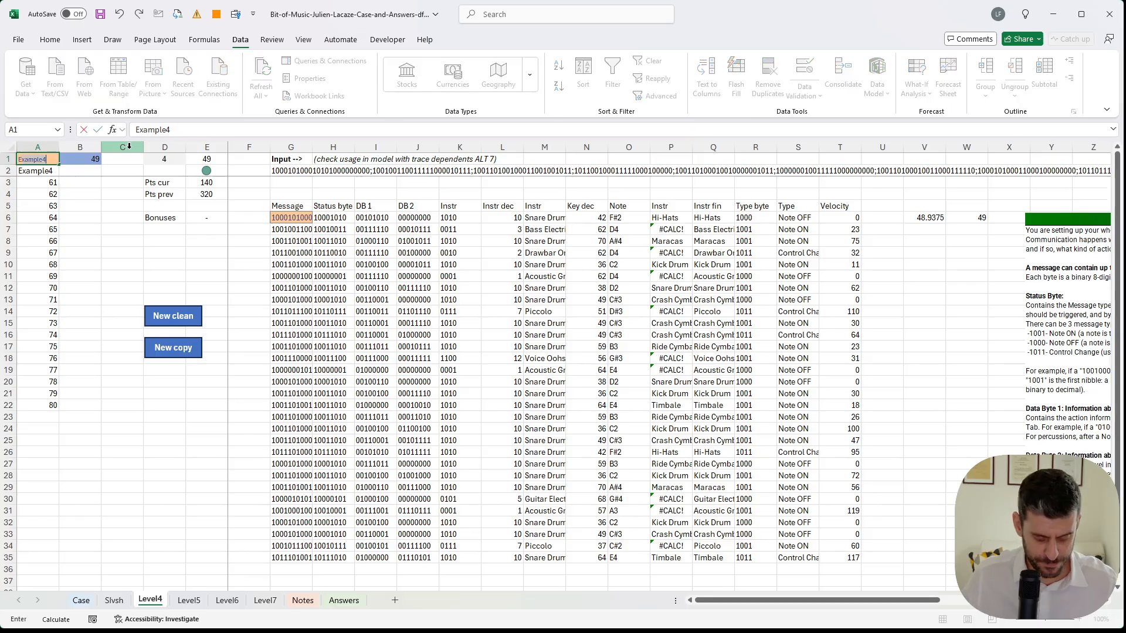
text(xample3)
key(Return)
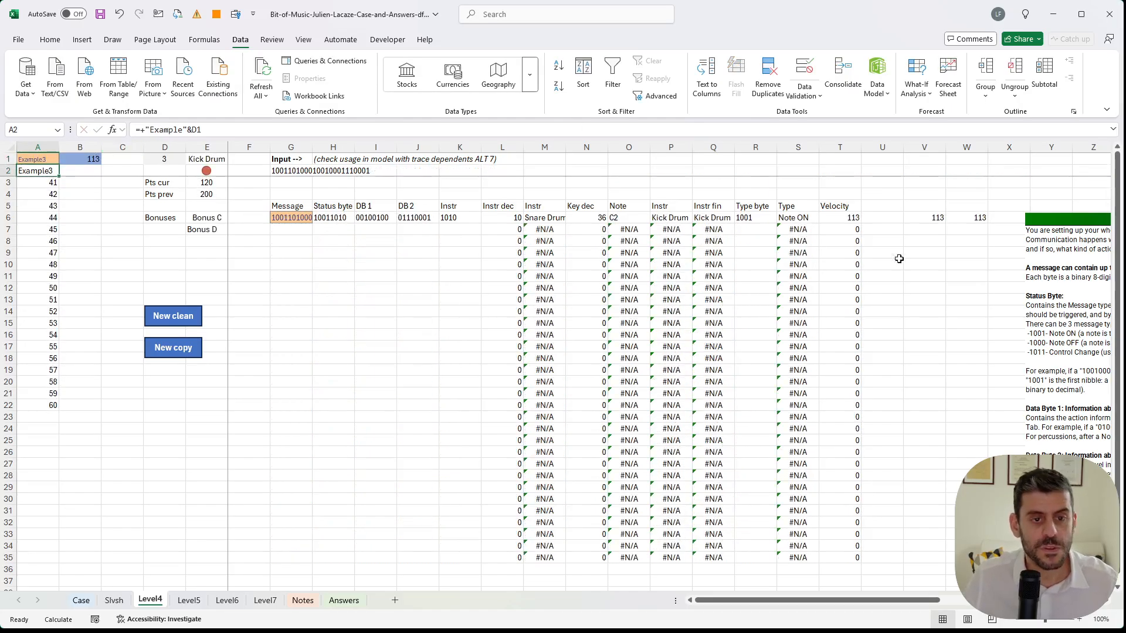
click(294, 217)
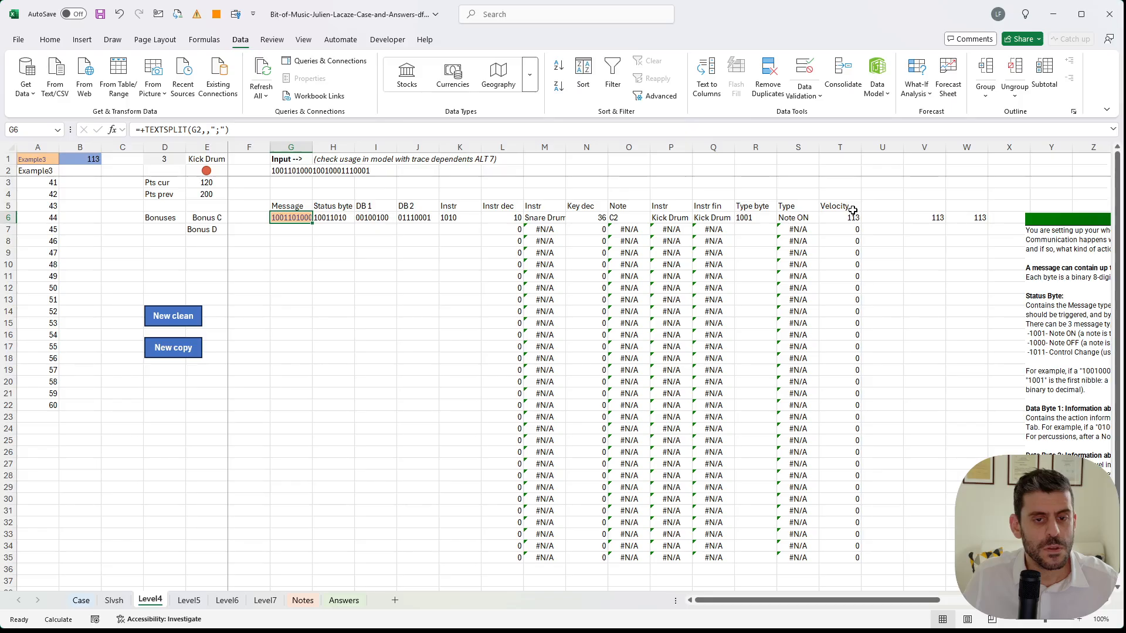
click(175, 130)
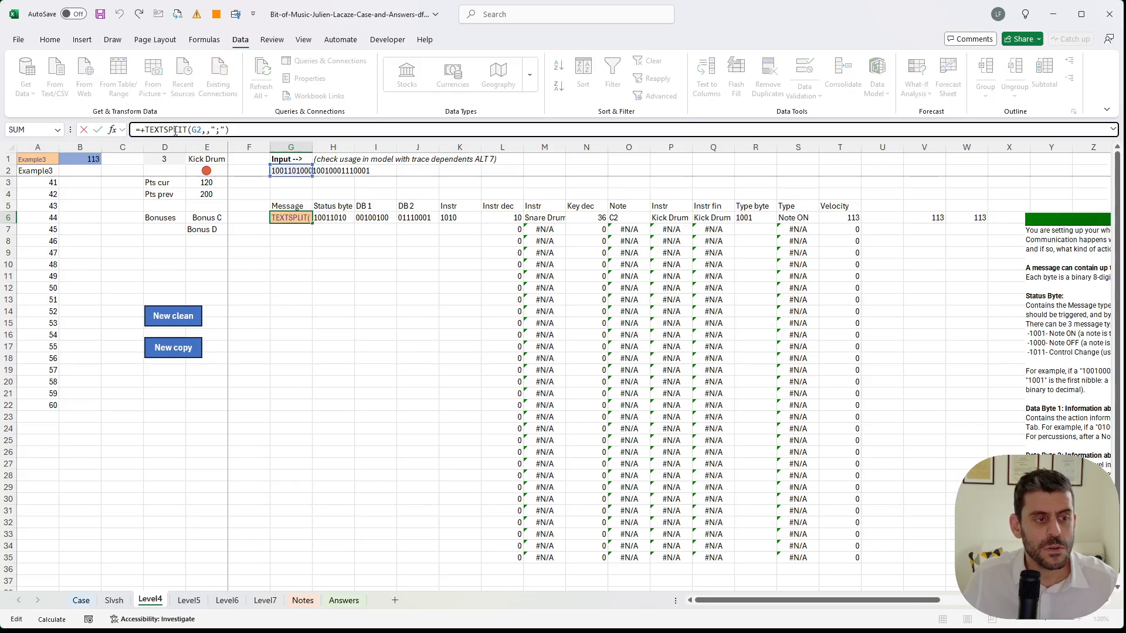
key(Escape)
text(+)
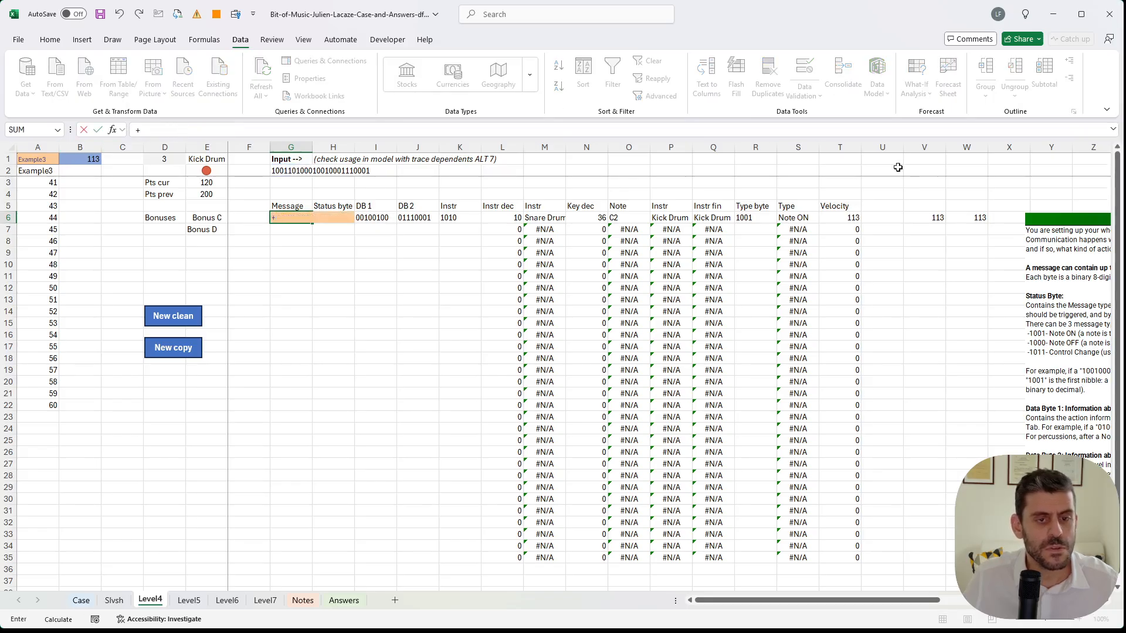
key(Escape)
- Link the result cell B1 to the first message's velocity in T6
double_click(80, 159)
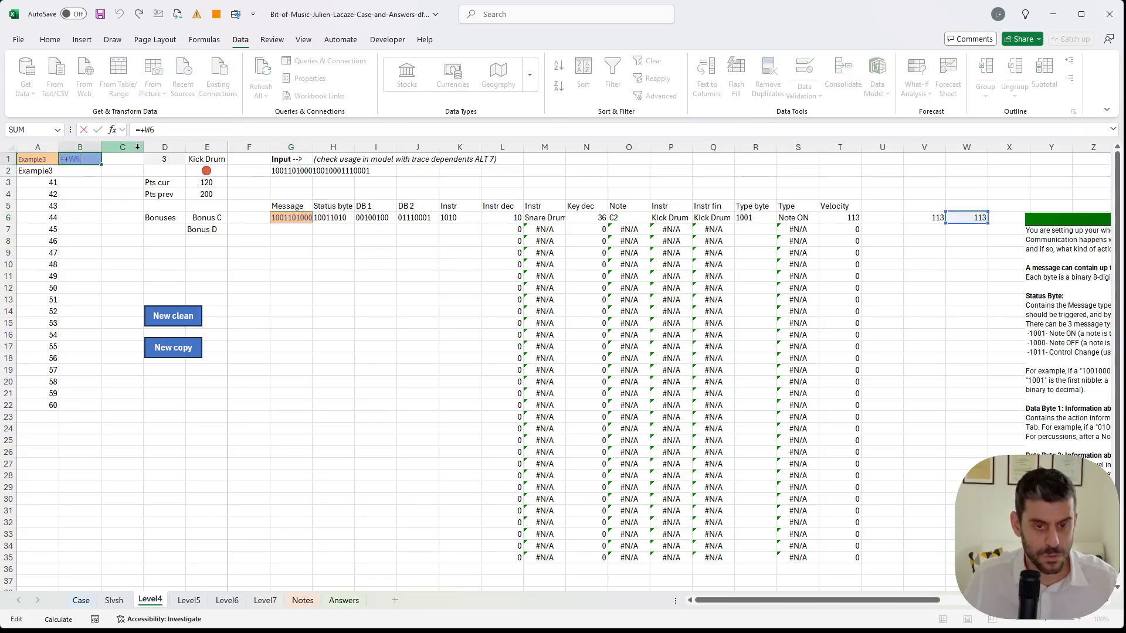
key(ctrl+Return)
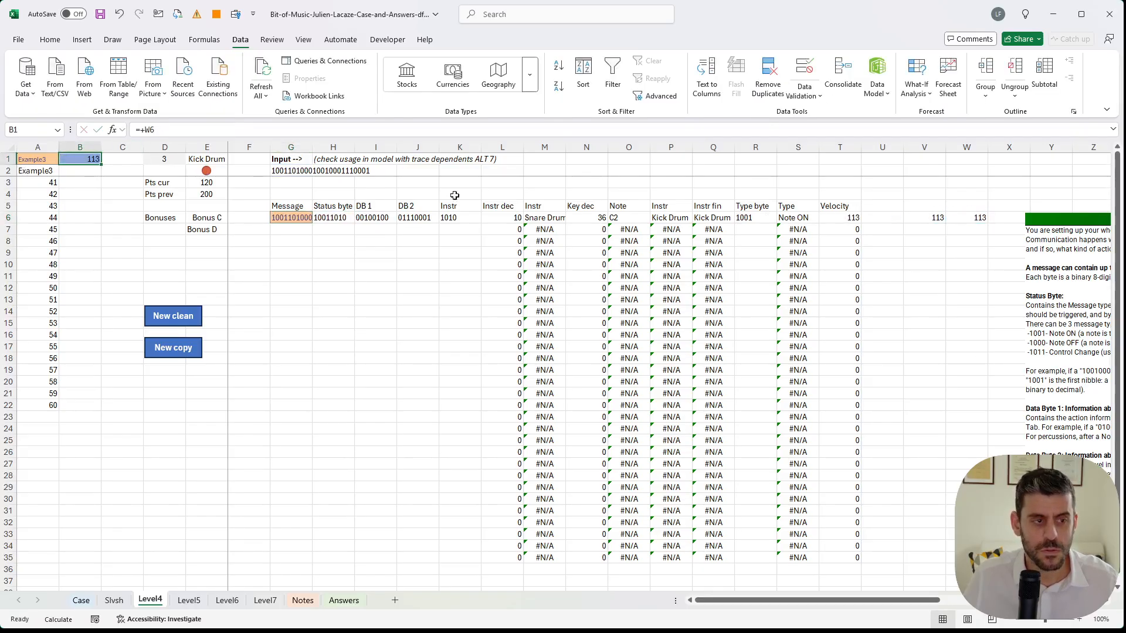
text(+)
click(840, 217)
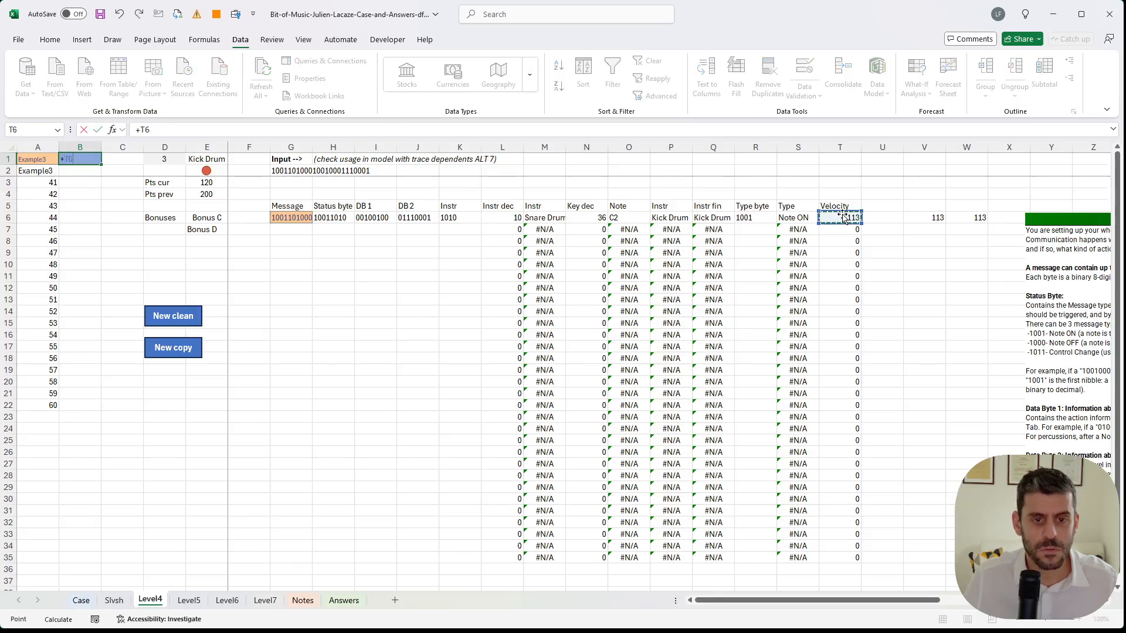
key(ctrl+Return)
- Build a what-if data table on A1:B22 with A1 as the column input cell and recalculate the velocities
key(Left)
key(ctrl+a)
key(alt)
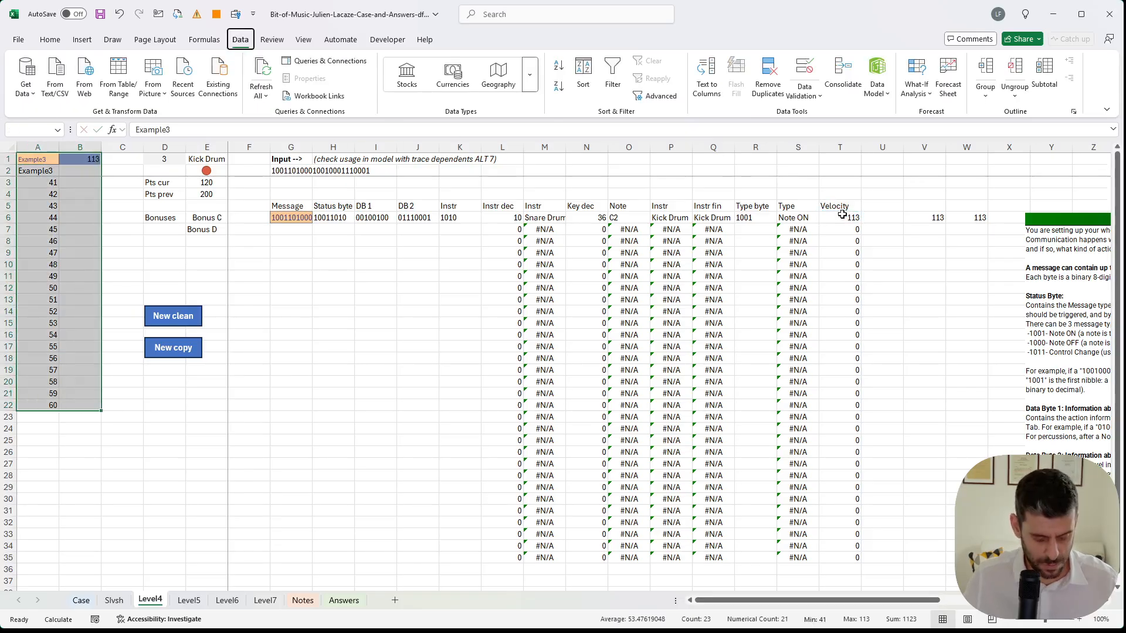
key(a)
key(w)
key(t)
click(41, 160)
key(Return)
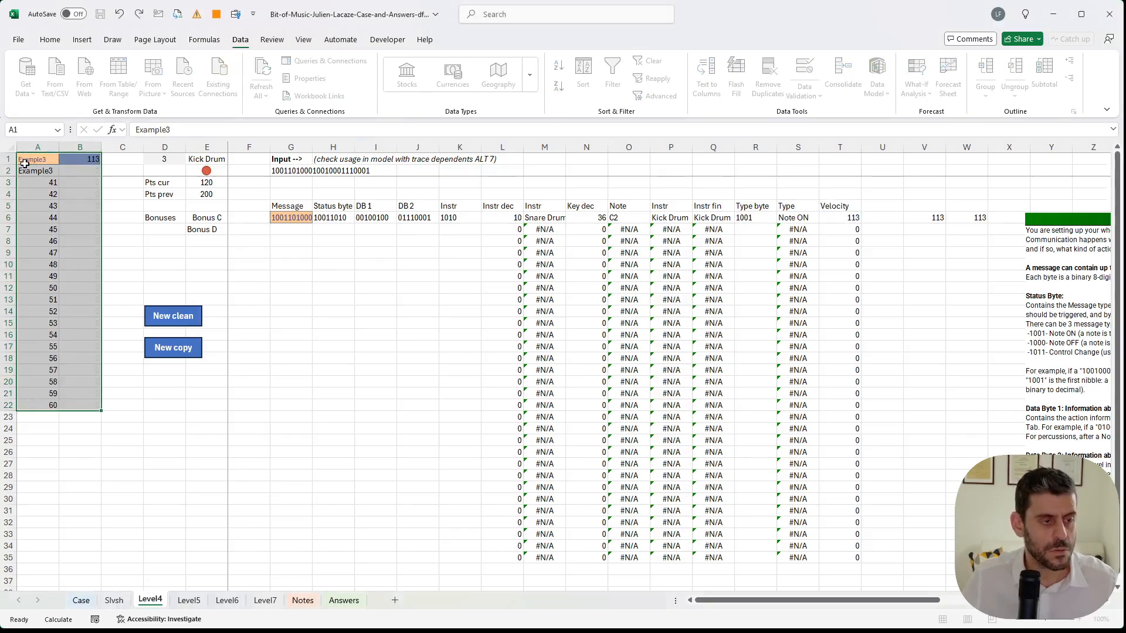
key(alt)
key(m)
- Take the sum of the game 41 to 60 velocities in B3:B22 and enter it, 1429, as the Bonus D answer on the Case sheet
key(Right)
key(Down)
key(Down)
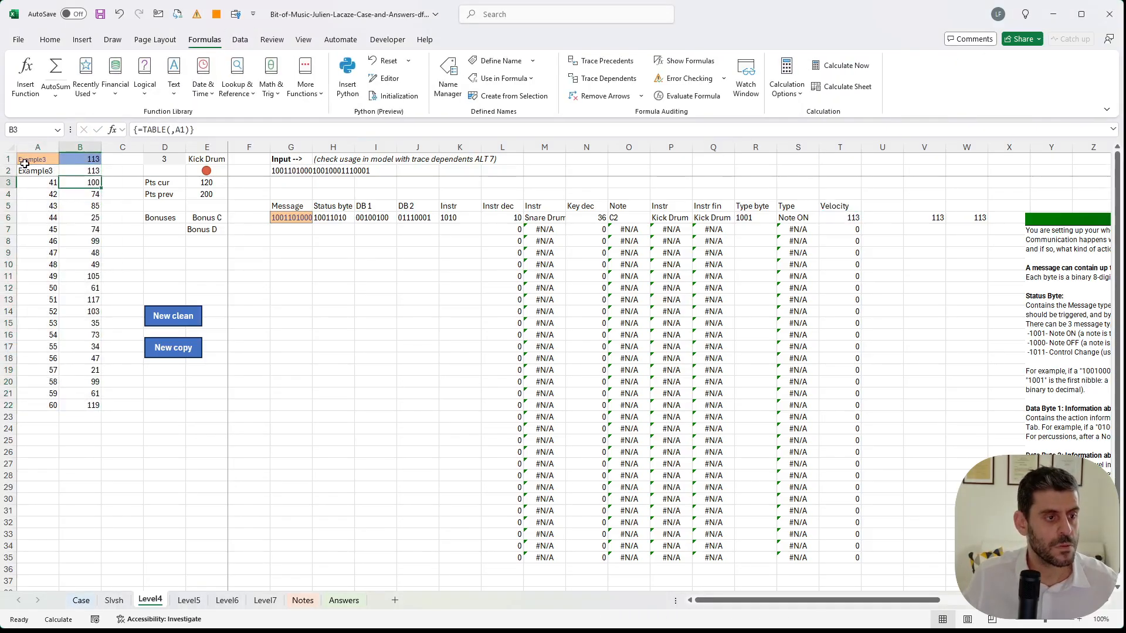
key(ctrl+shift+Down)
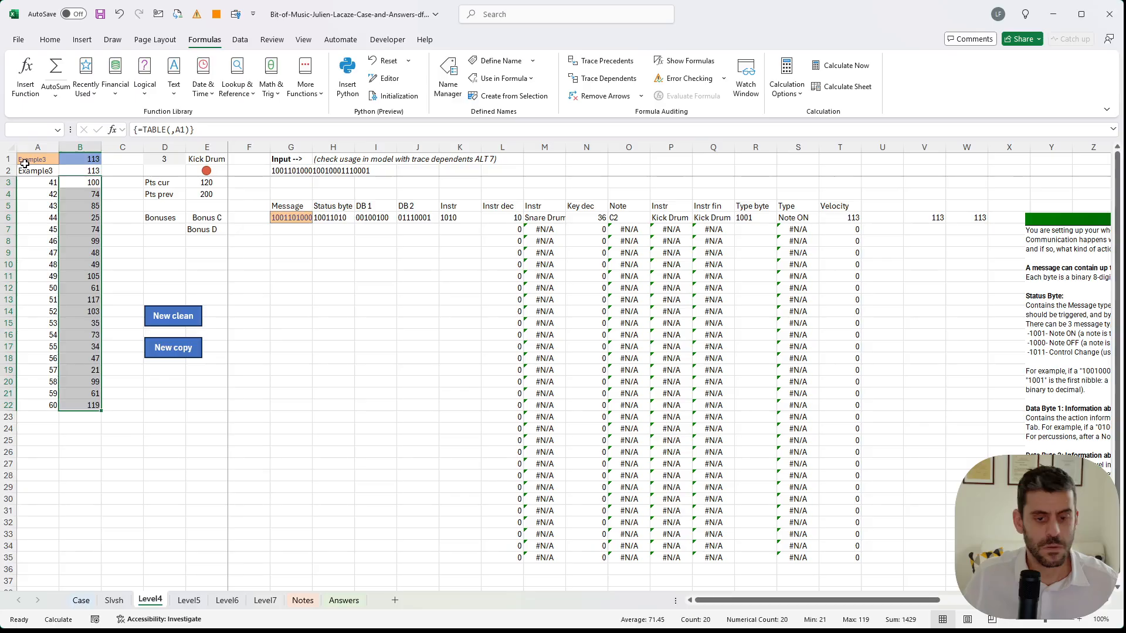
click(81, 601)
click(214, 317)
key(ctrl+v)
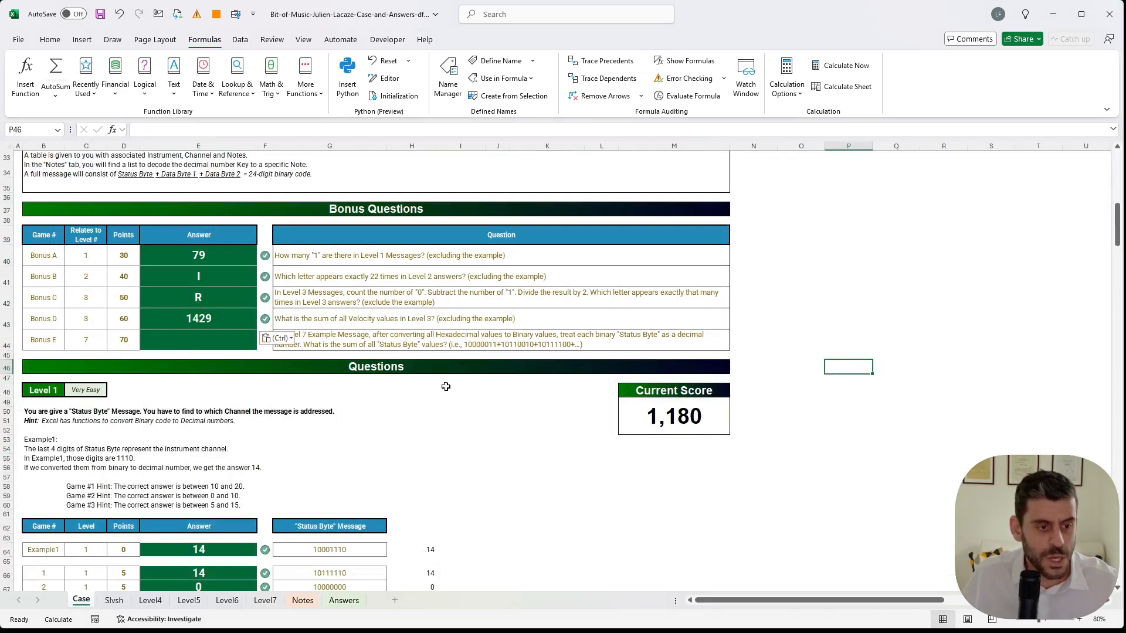
click(460, 412)
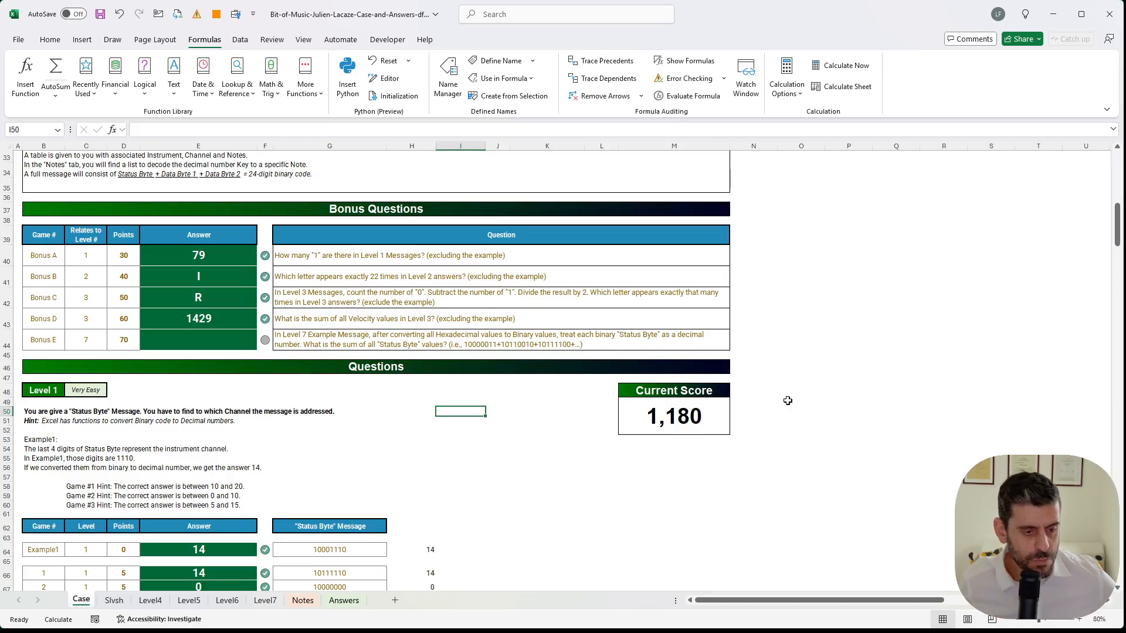
- In I4 of the Level7 sheet, enter a SUM of the Status byte column from I6 down to its last row
click(272, 599)
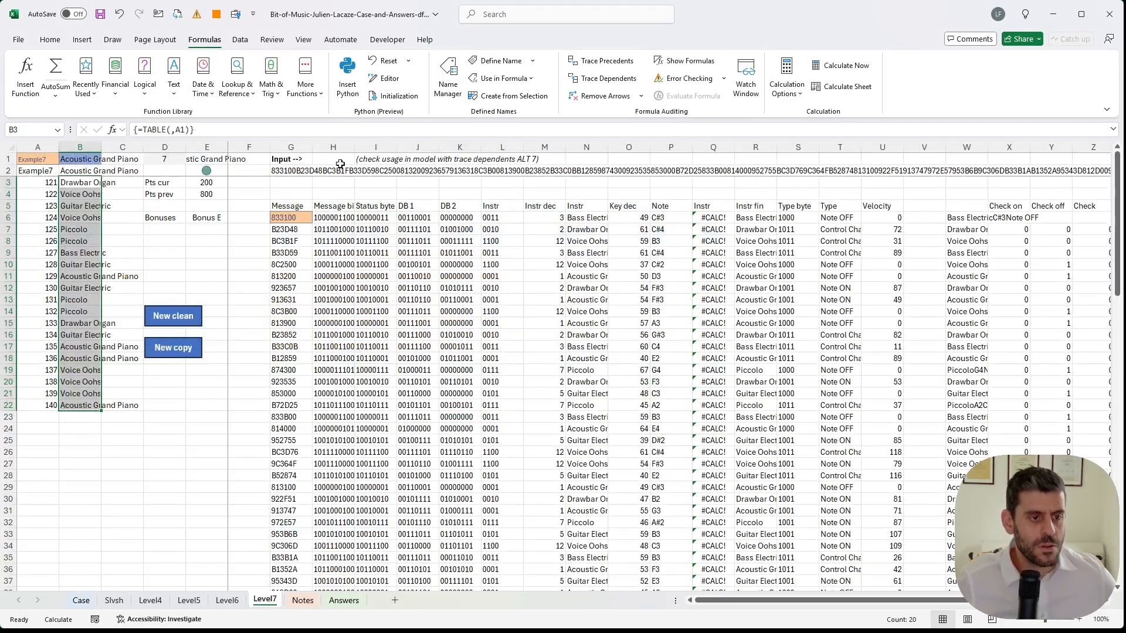
click(376, 194)
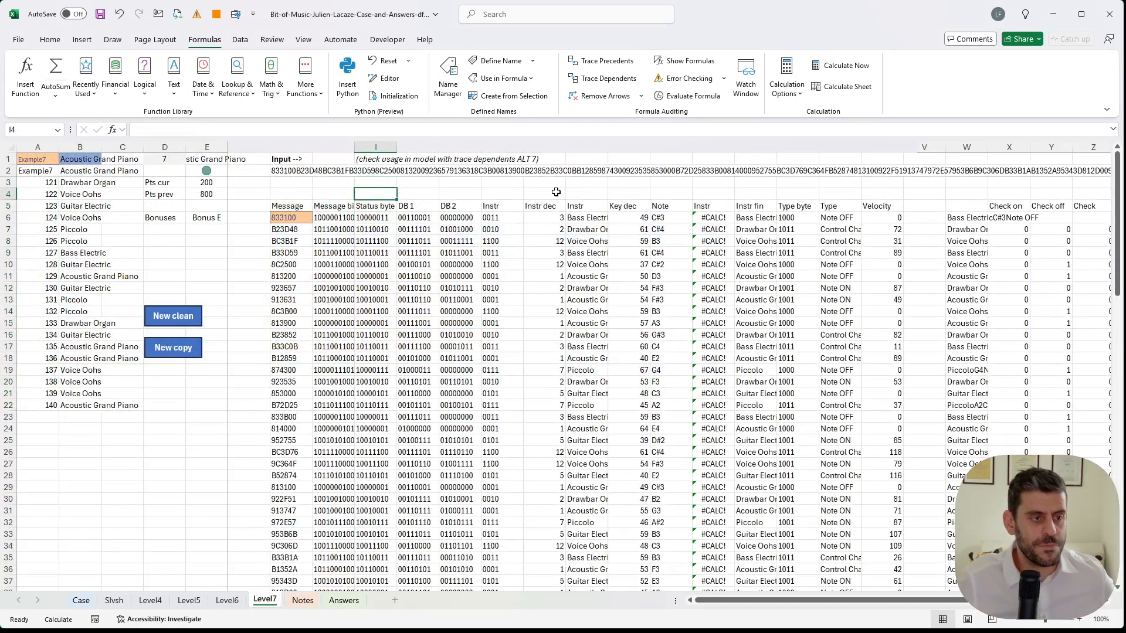
text(+s)
key(Tab)
key(Down)
key(Down)
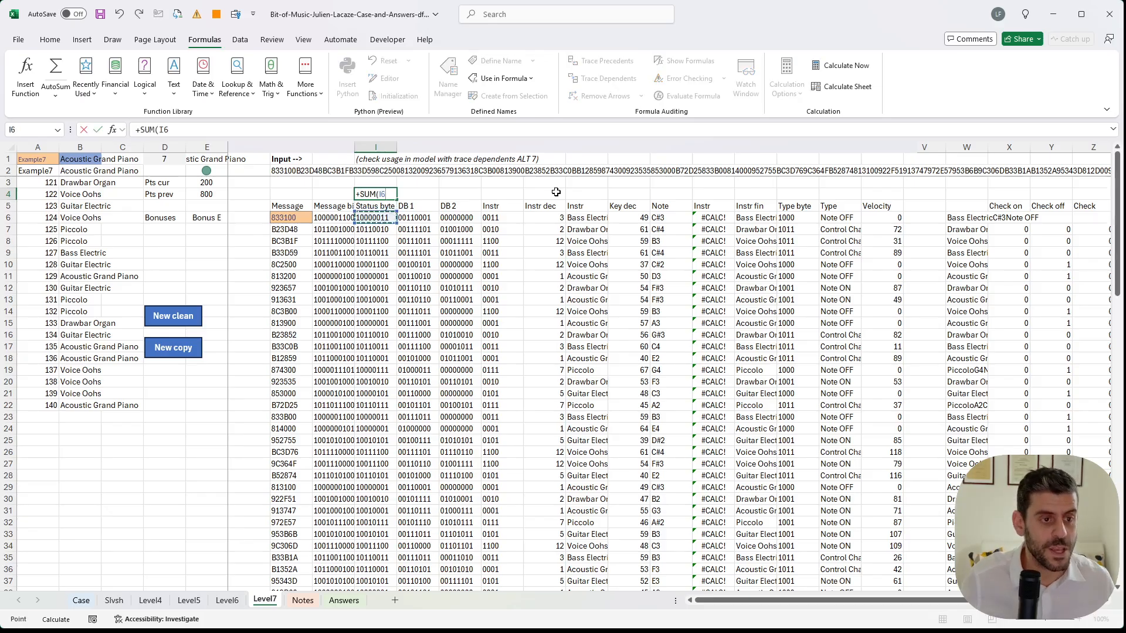
key(ctrl+shift+Down)
key(Return)
key(Up)
key(Up)
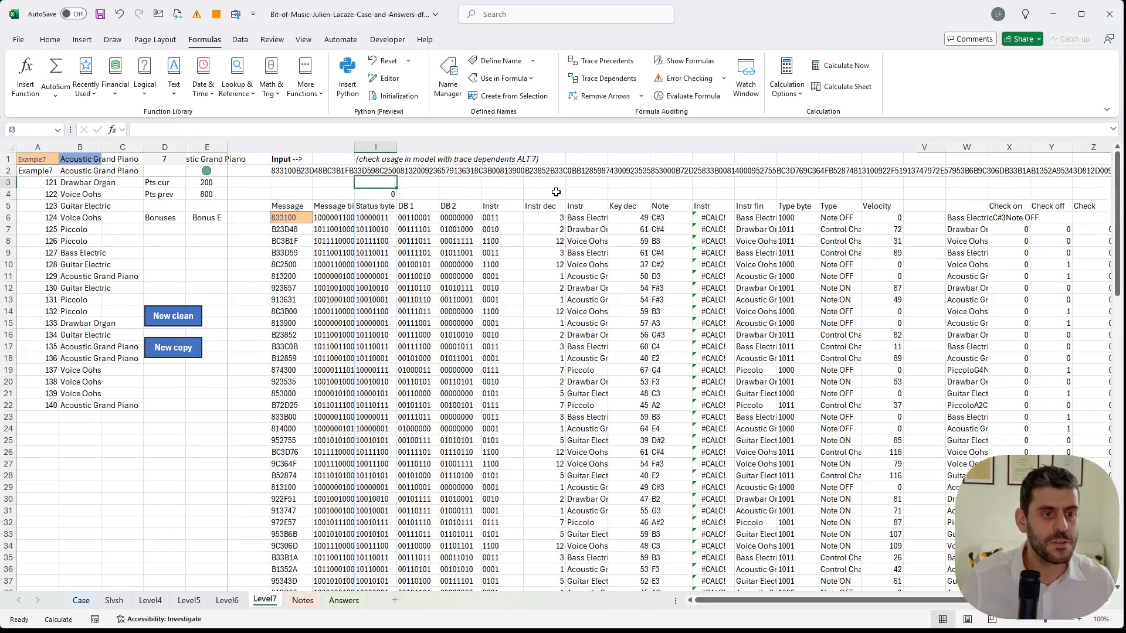
- Correct the I4 sum to convert the Status byte texts to numbers with a double minus, making it =+SUM(--I6:I55)
key(Down)
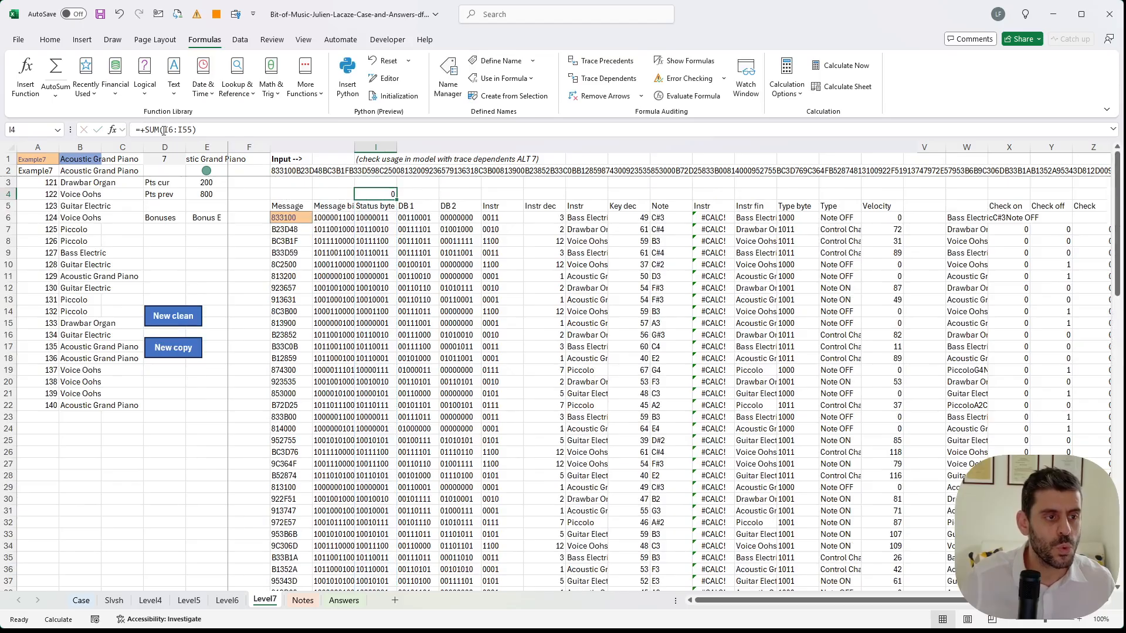
click(164, 131)
text(--)
key(ctrl+Return)
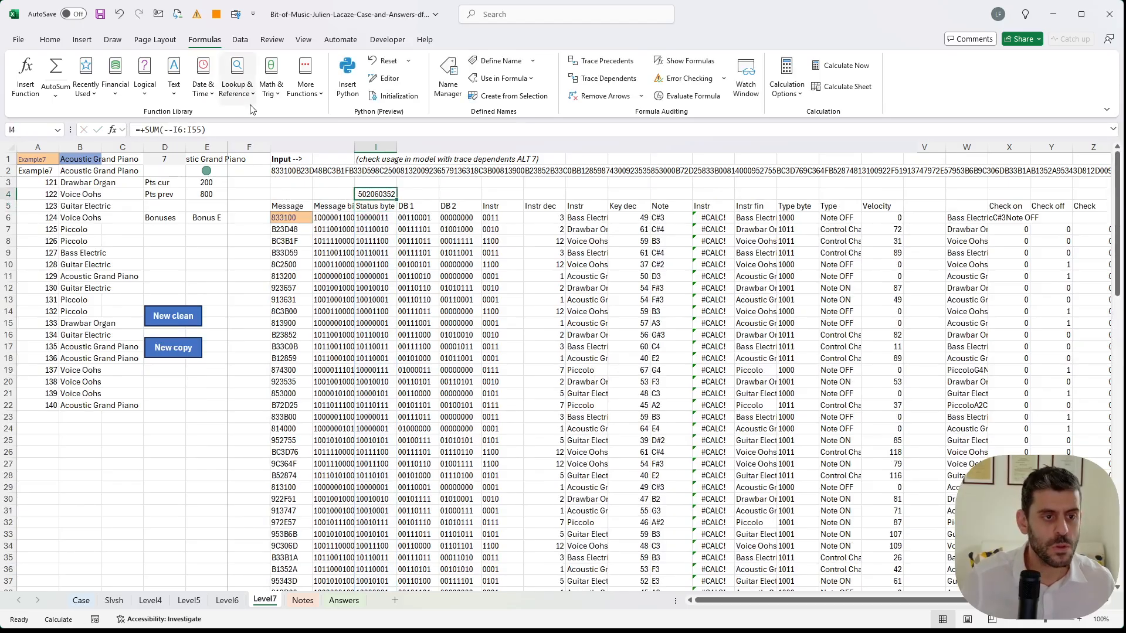
- Enter the I4 sum, 502060352, as a plain value in the Bonus E answer cell E44 on the Case sheet
key(ctrl+c)
click(81, 601)
click(230, 343)
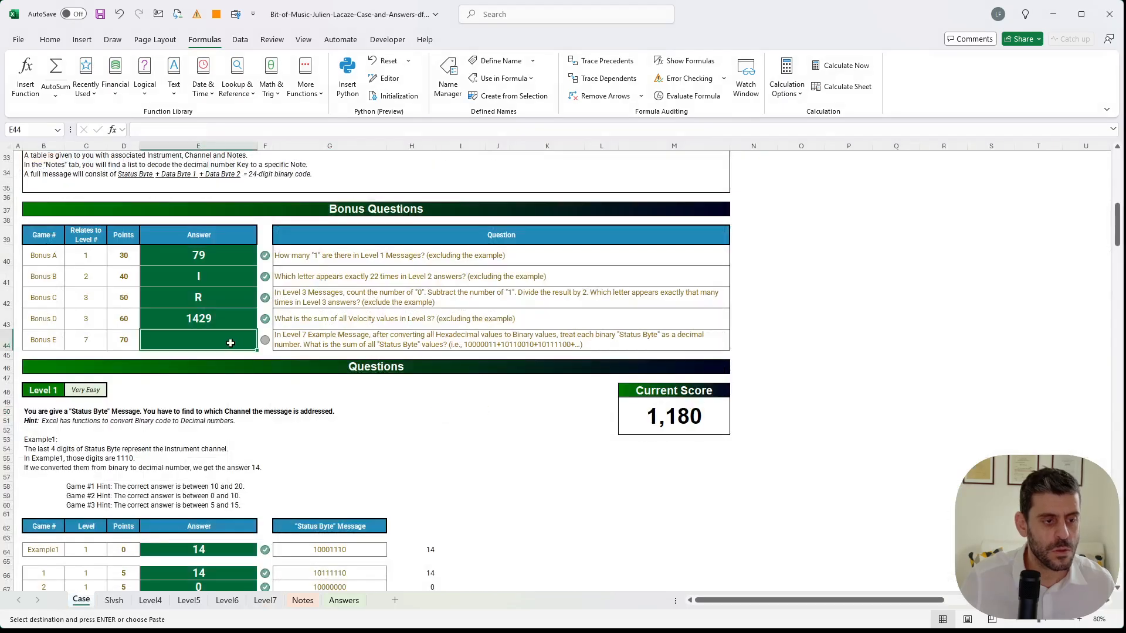
key(ctrl+shift+v)
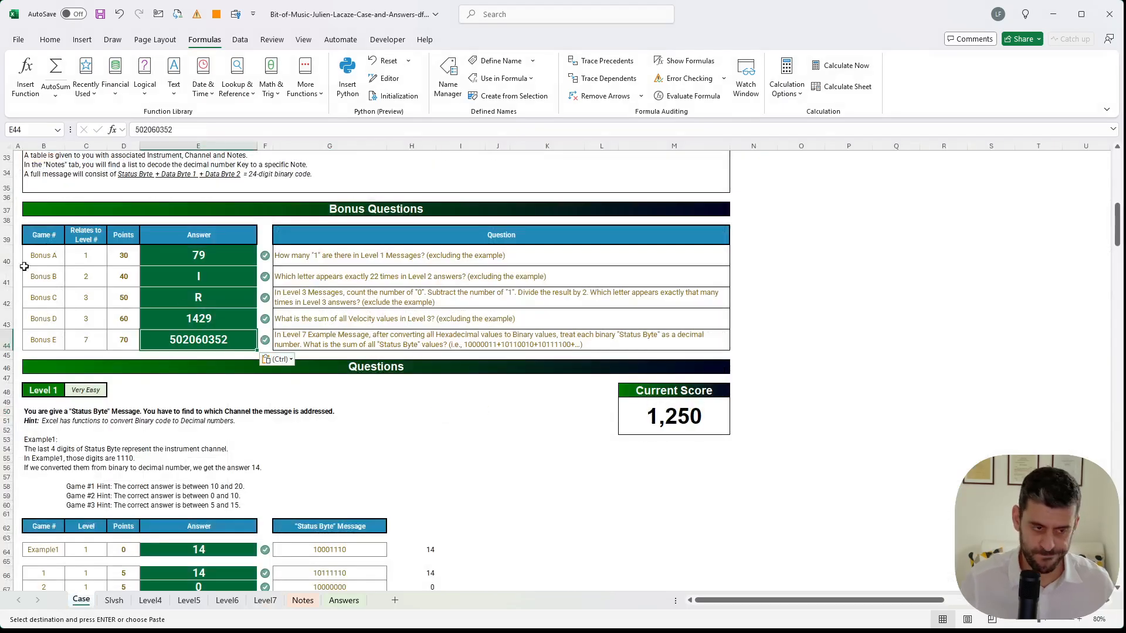
- Compare the Bonus E question and answer on the Case sheet with the Status byte column and its sum on Level7
click(265, 601)
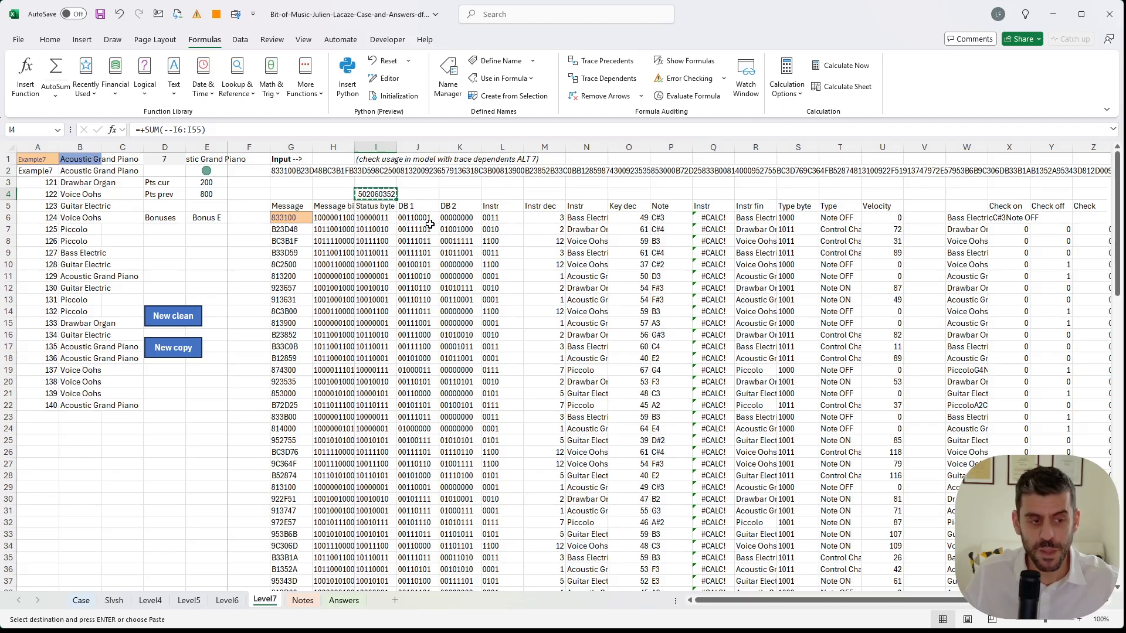
click(91, 599)
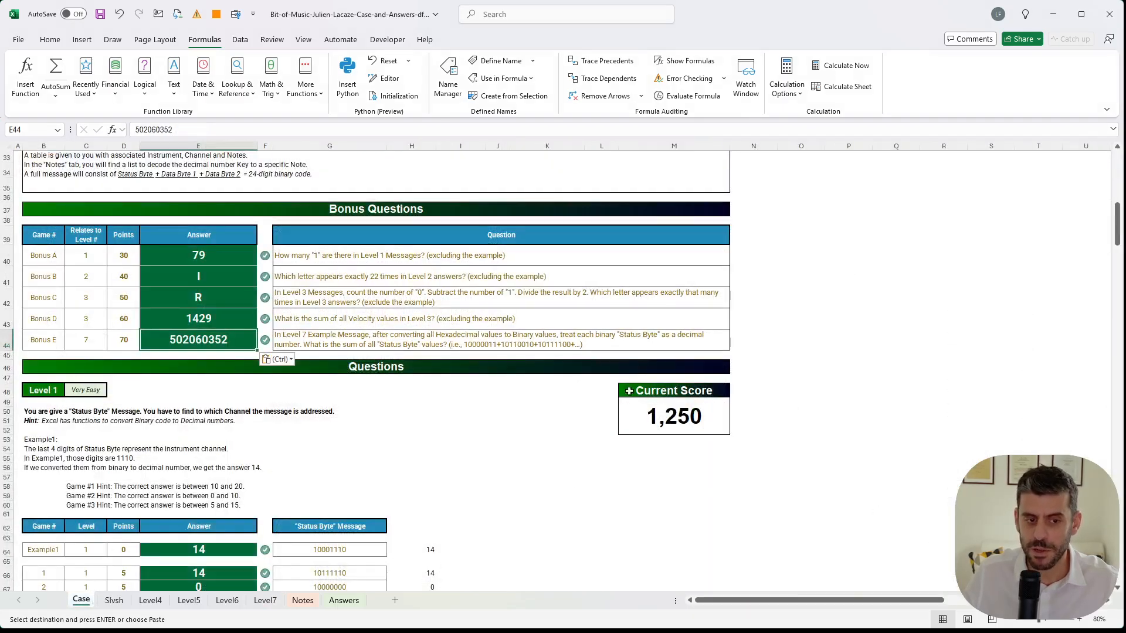
click(837, 357)
click(815, 363)
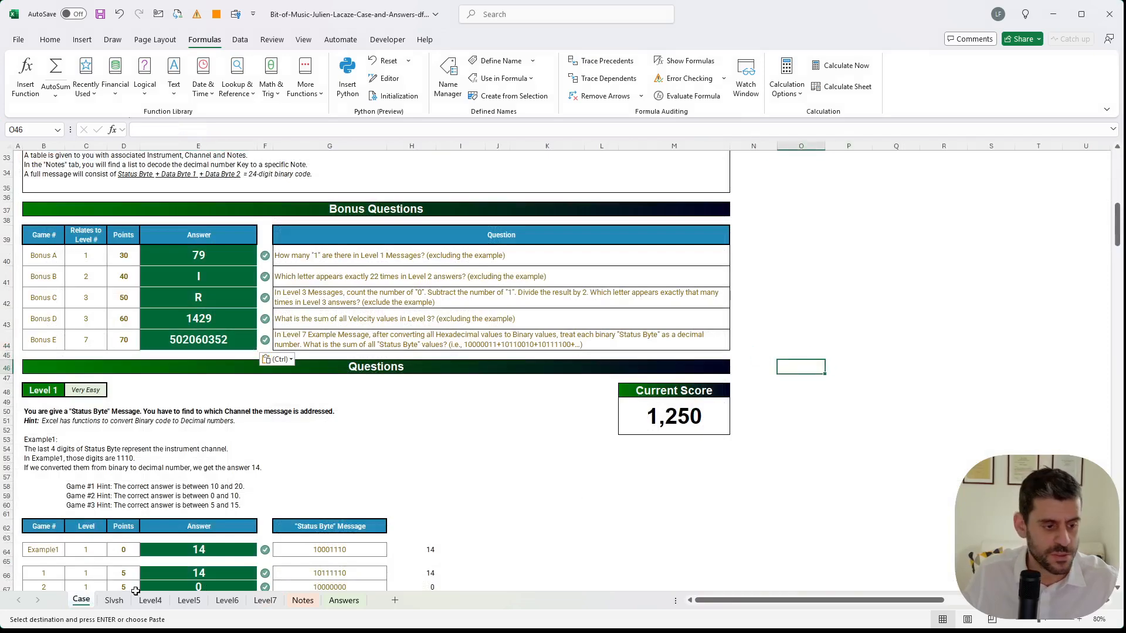
click(265, 600)
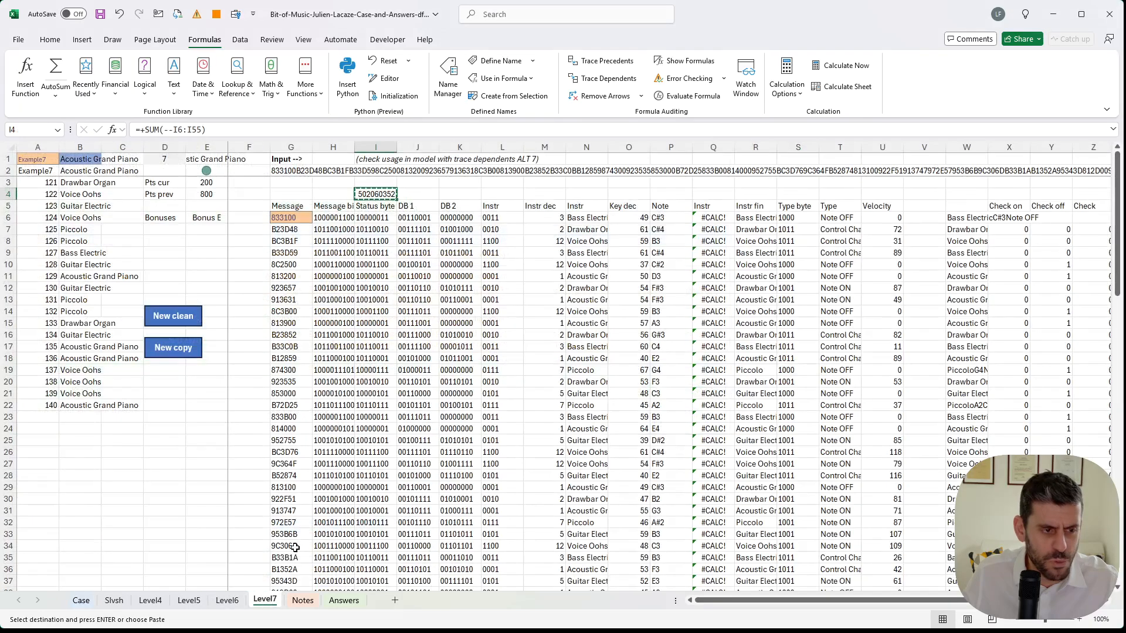
click(381, 219)
drag(381, 218, 379, 532)
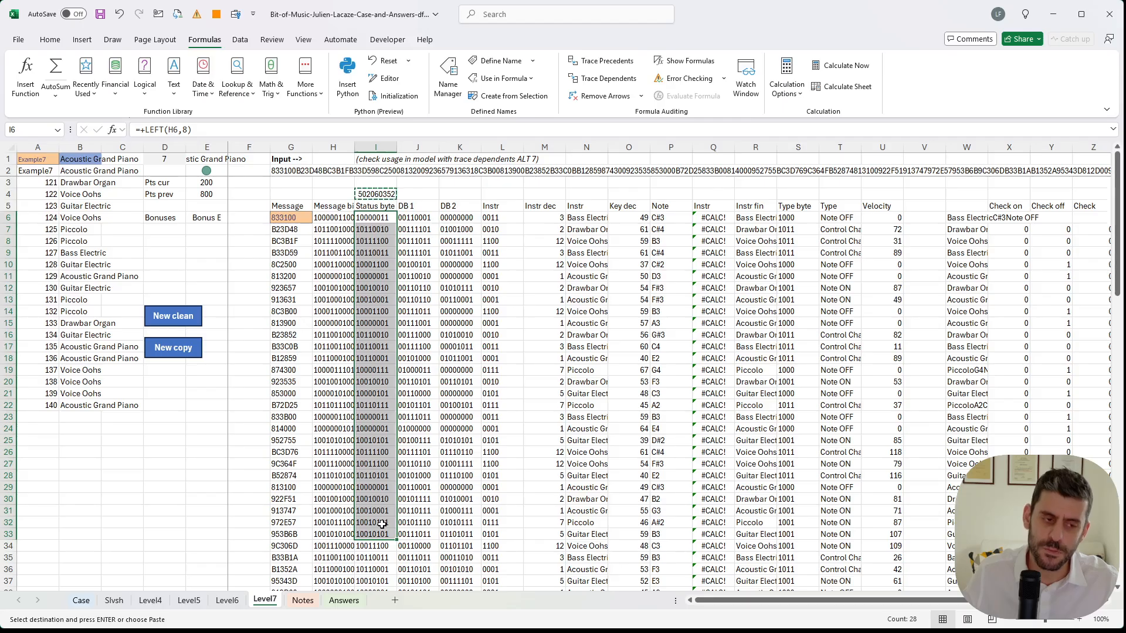
click(88, 604)
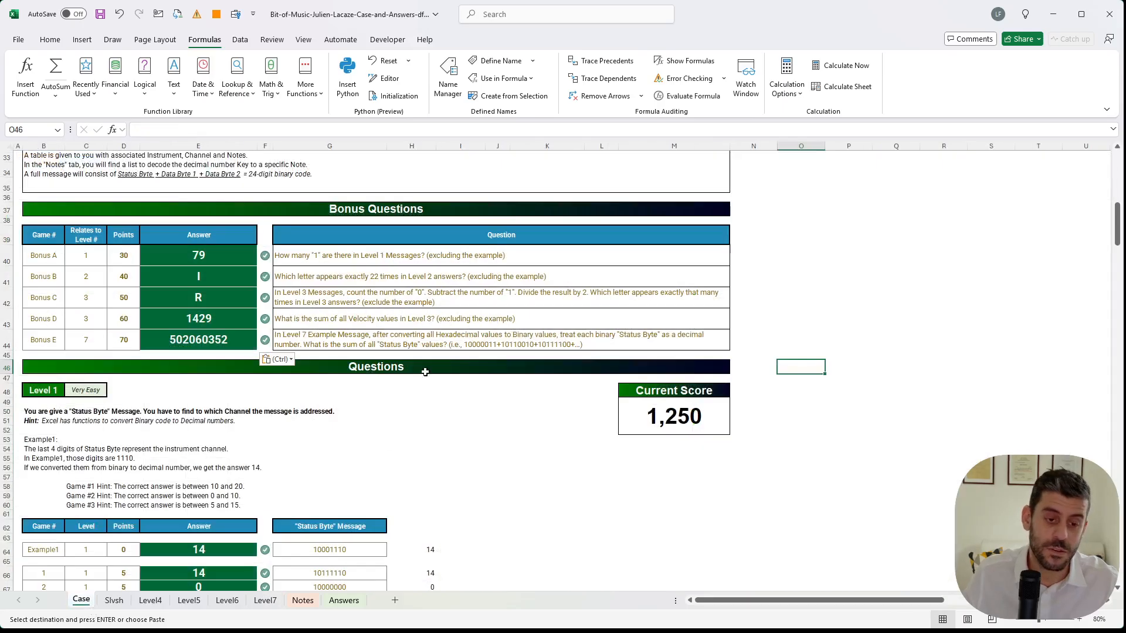
click(217, 333)
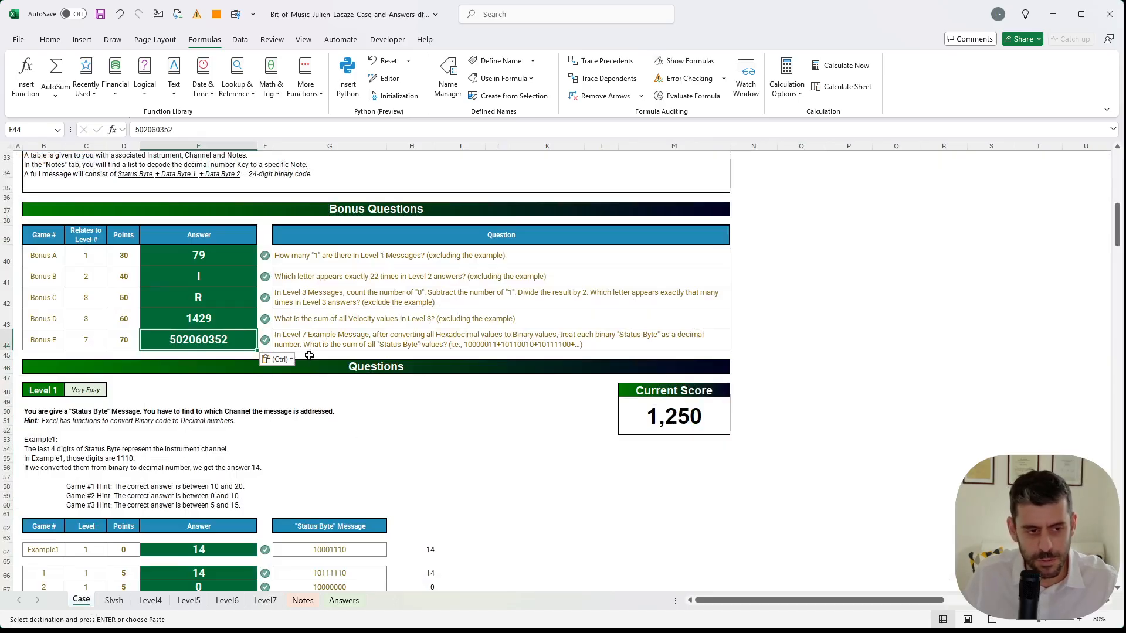
click(836, 338)
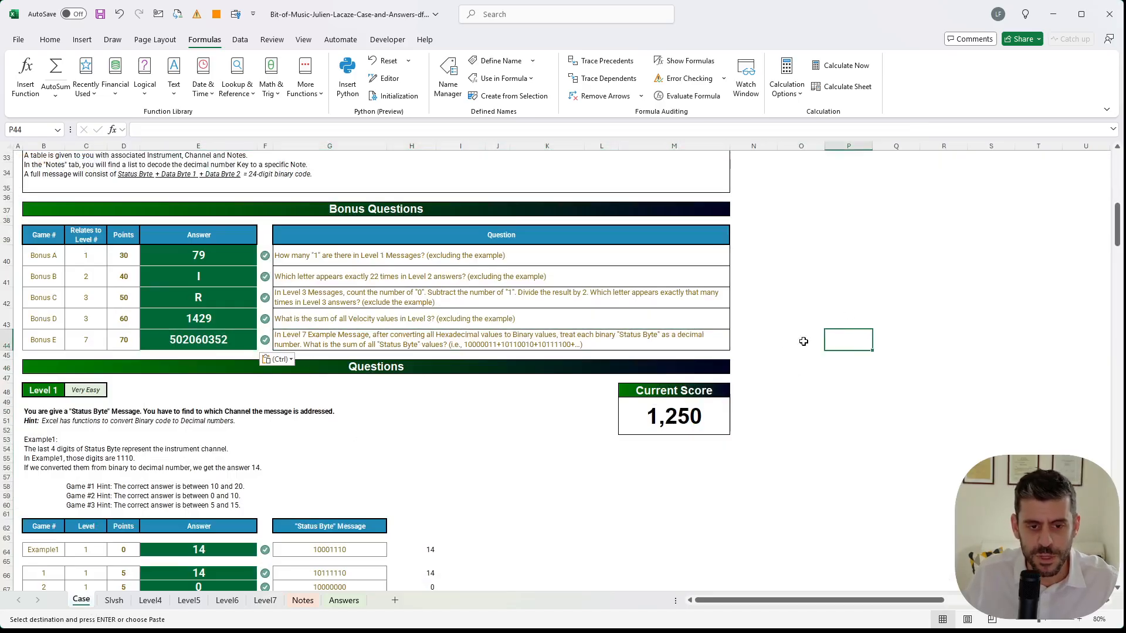
click(465, 343)
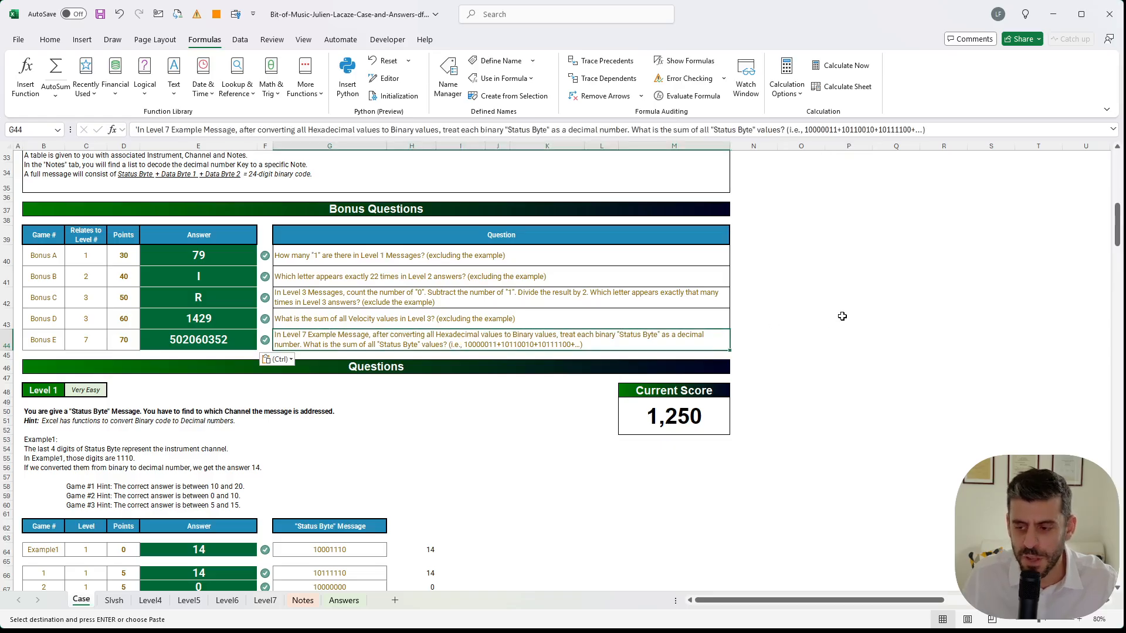
- Review the Case sheet's instructions, bonus answers, current score and level answers to check that the games are marked correct
scroll(301, 501, up, 10)
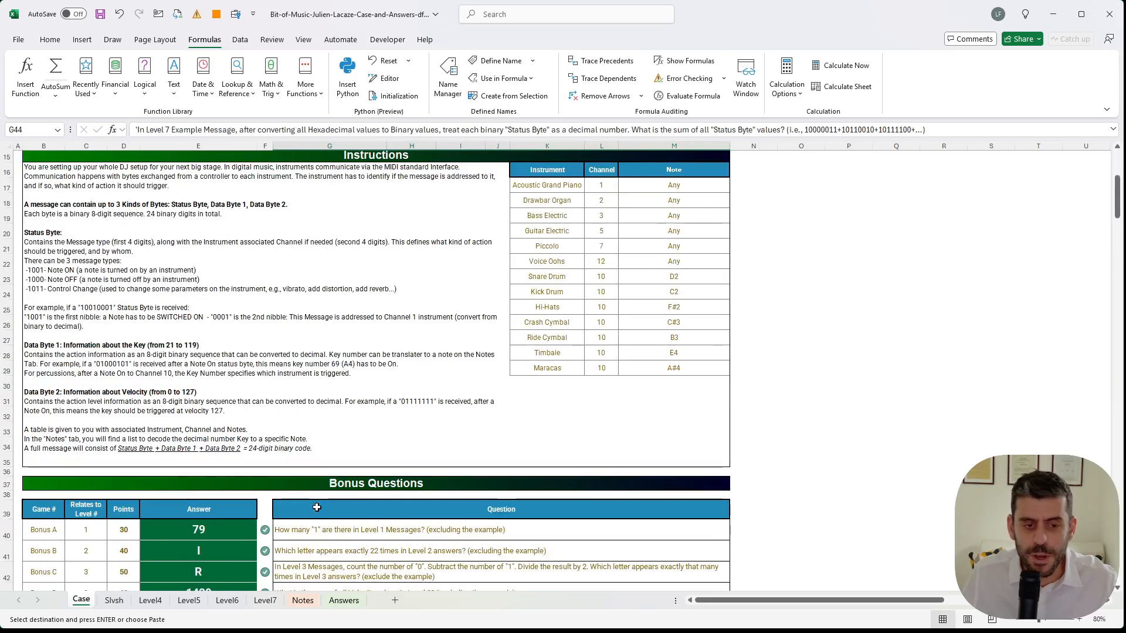
scroll(316, 509, down, 20)
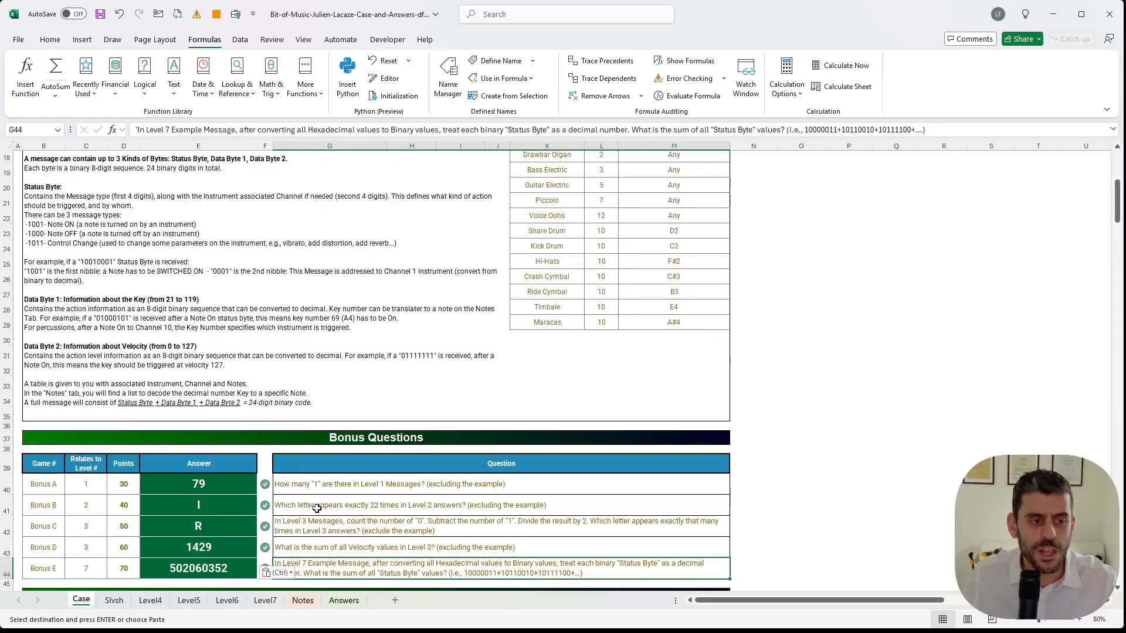
scroll(316, 508, up, 20)
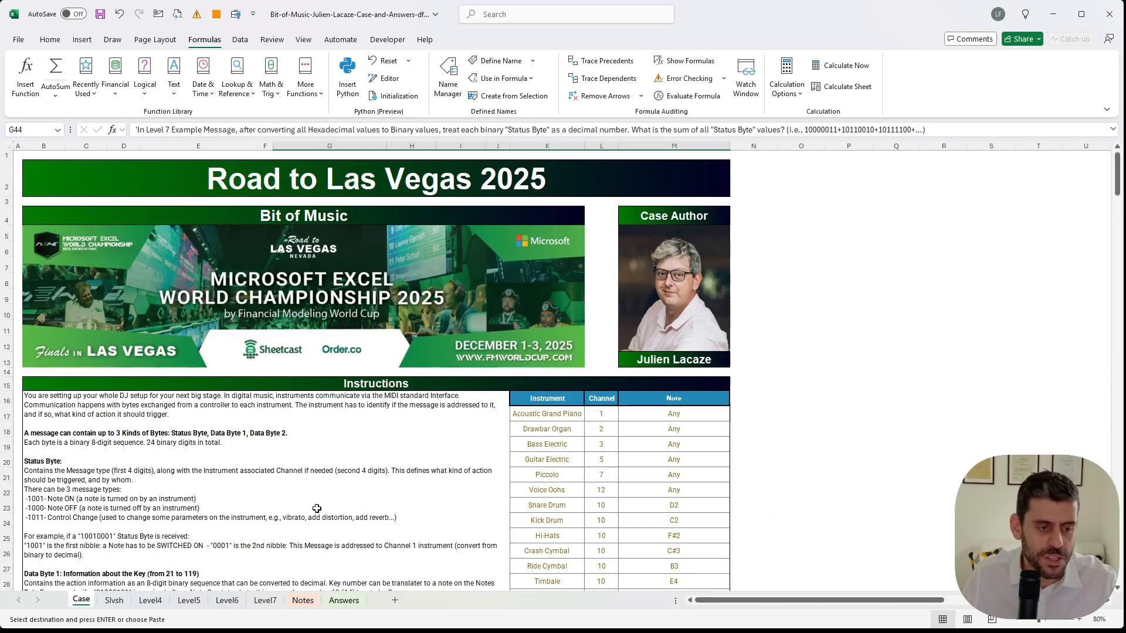
scroll(317, 508, down, 15)
scroll(316, 509, up, 15)
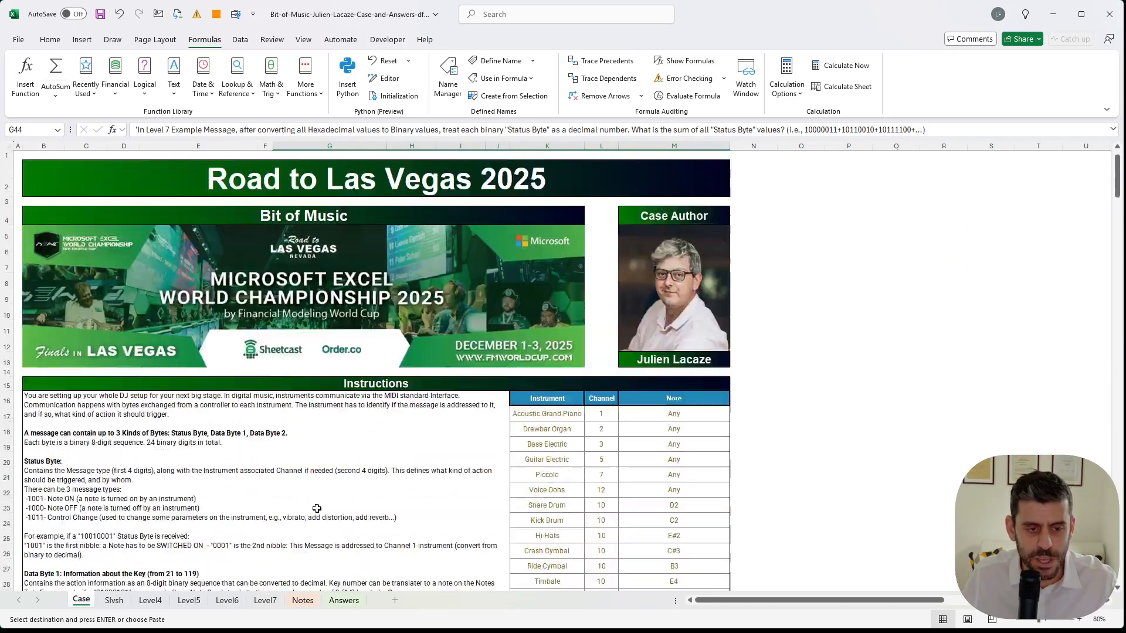
click(888, 382)
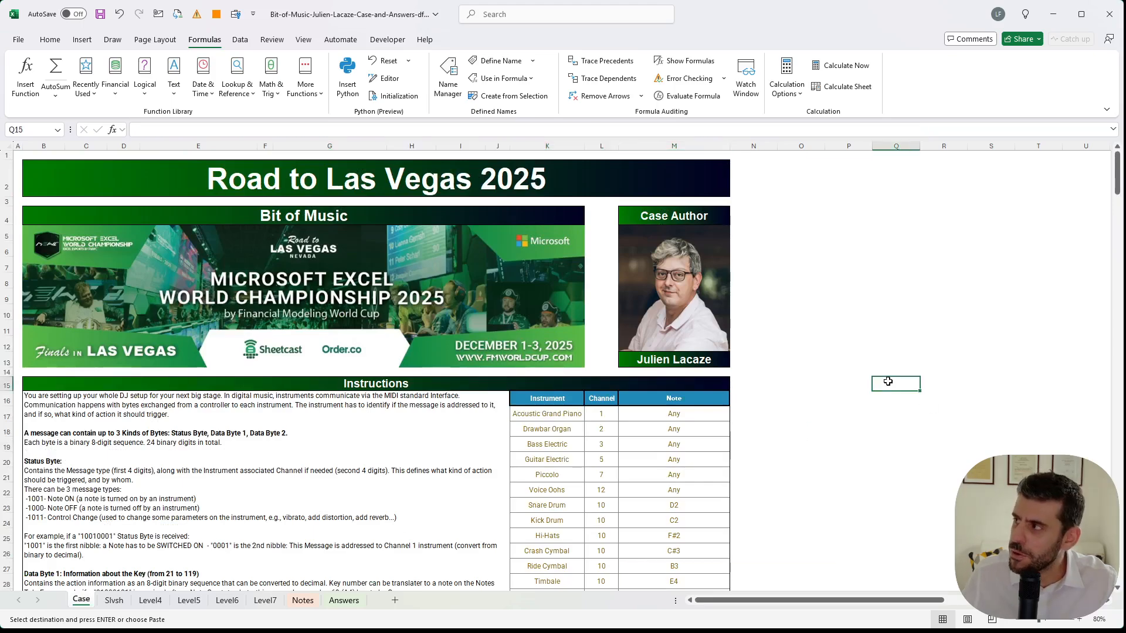
click(791, 354)
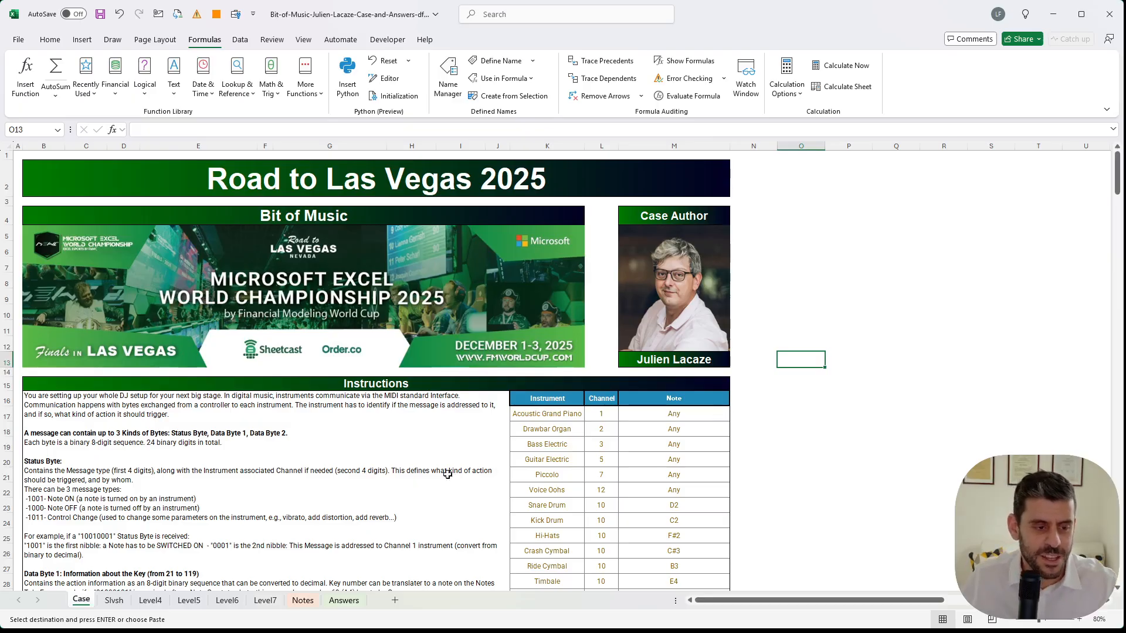
scroll(444, 475, down, 6)
scroll(443, 475, down, 11)
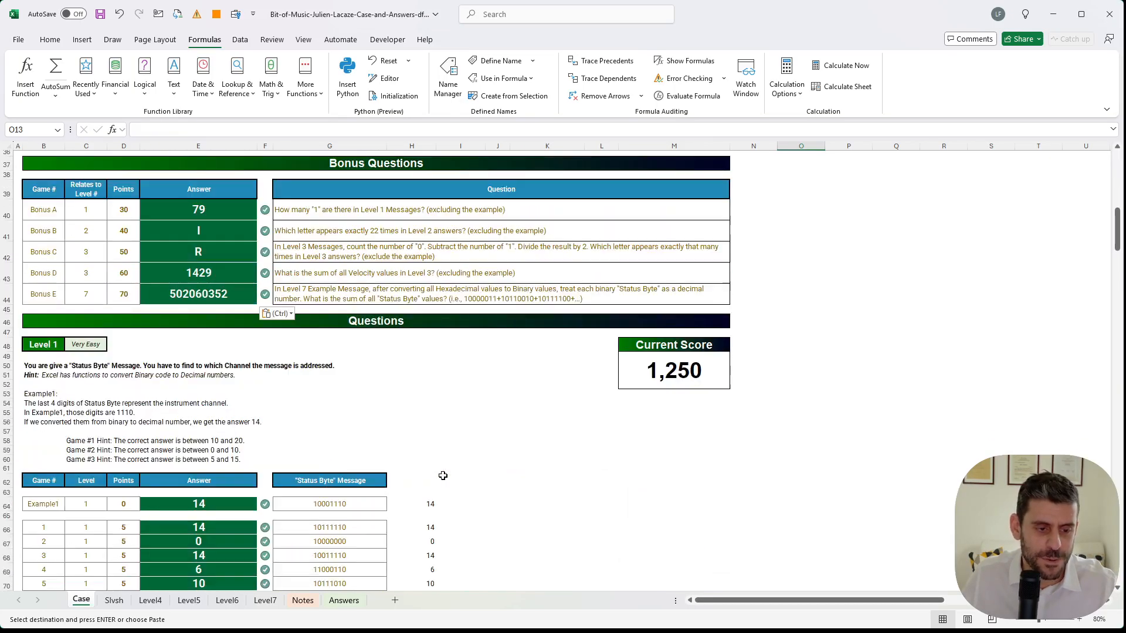
click(531, 384)
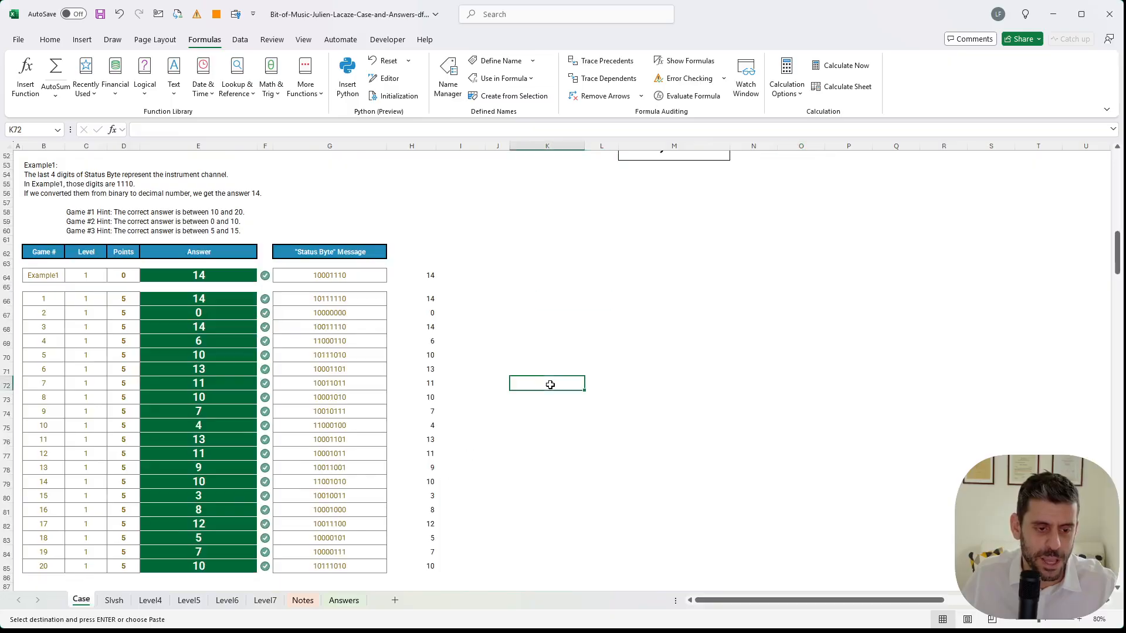
click(694, 370)
scroll(620, 422, down, 20)
scroll(616, 433, down, 20)
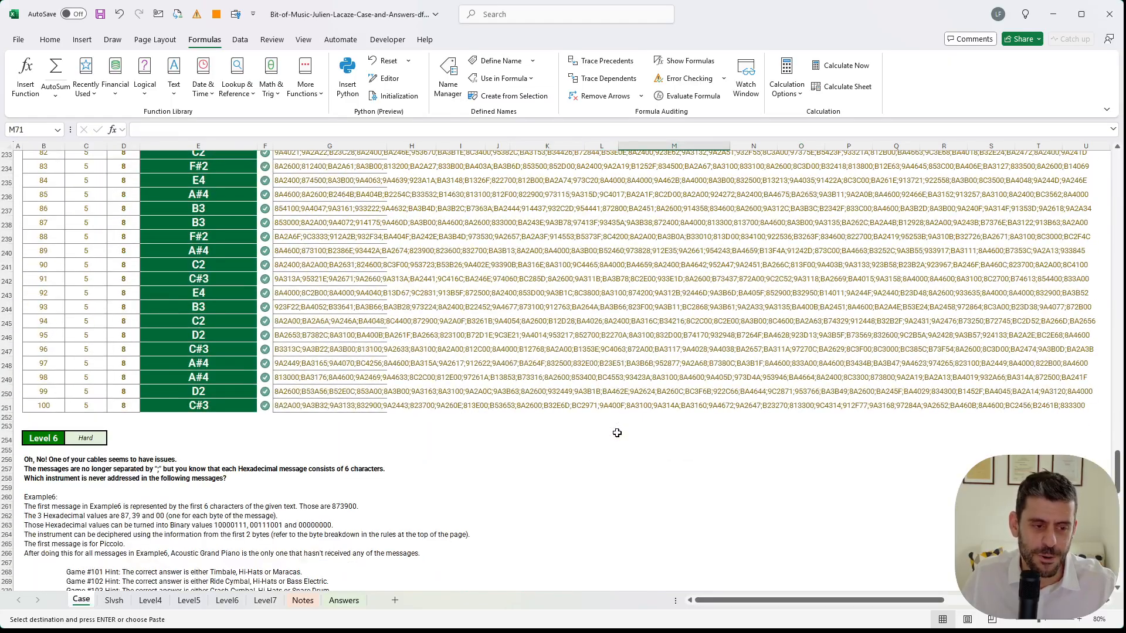
scroll(617, 434, up, 20)
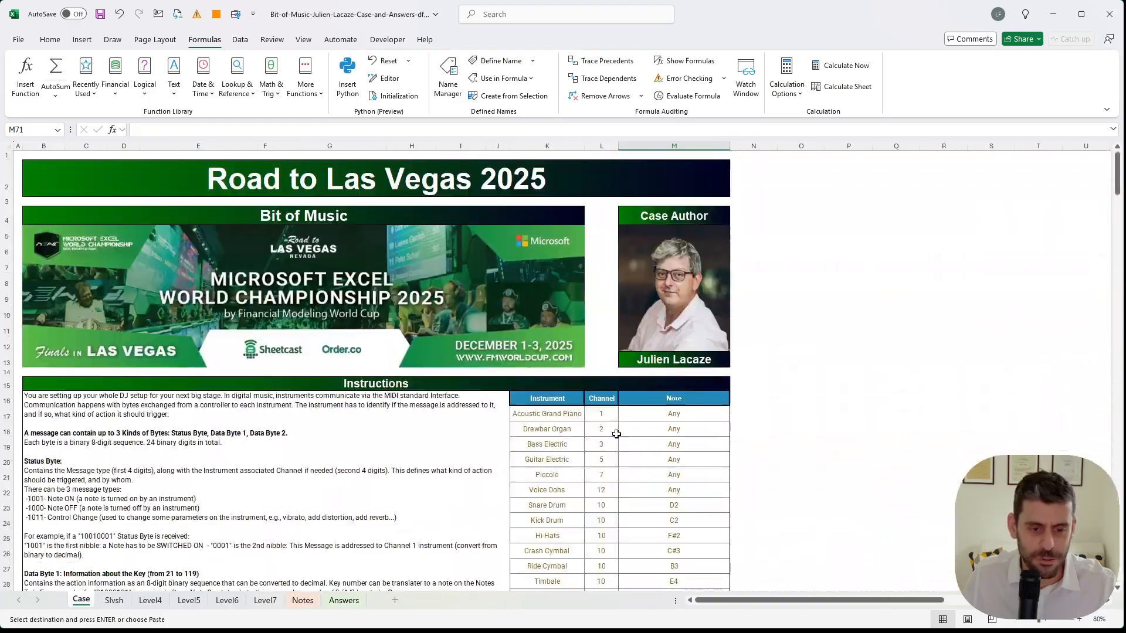